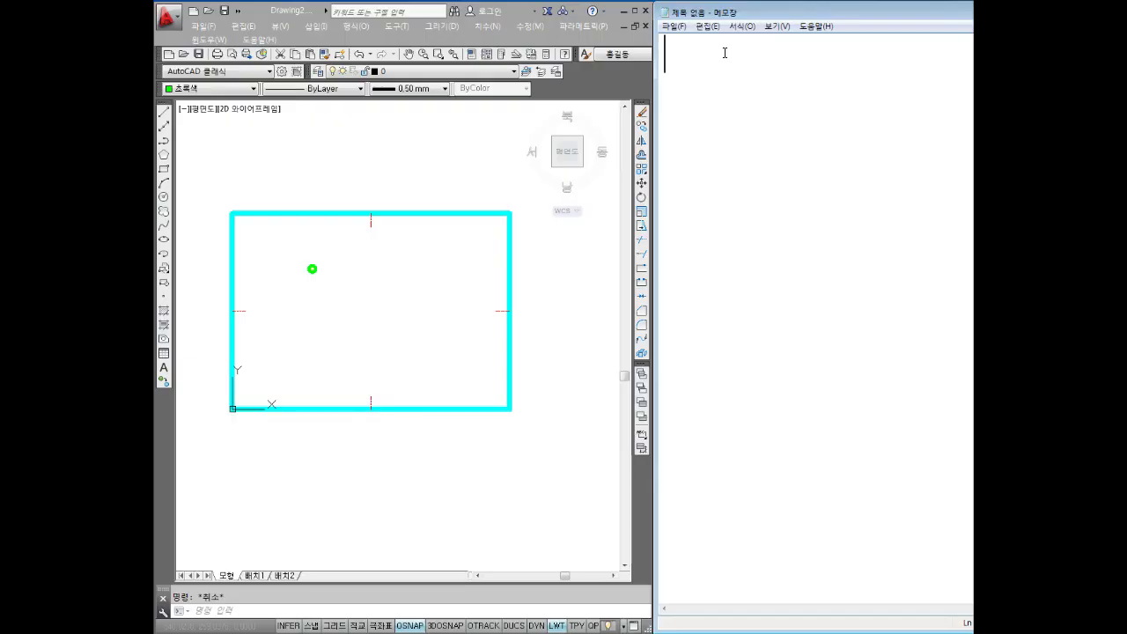
Type the note lines 보조선 그리기, L엔터 and 임의점 클릭 in Notepad.
type("보")
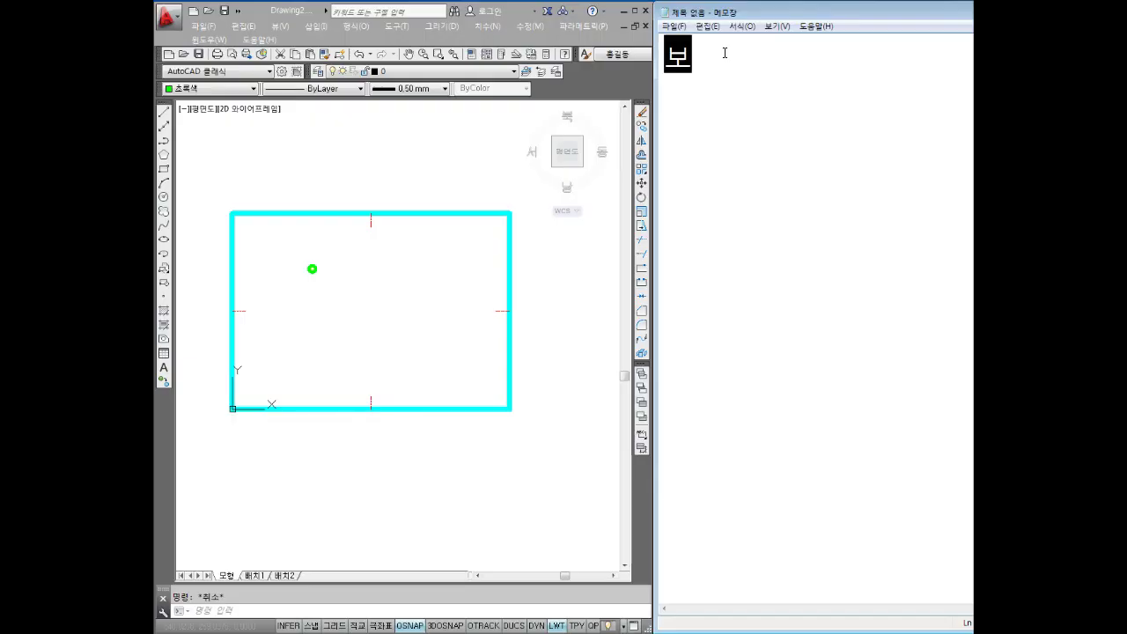
type("조선")
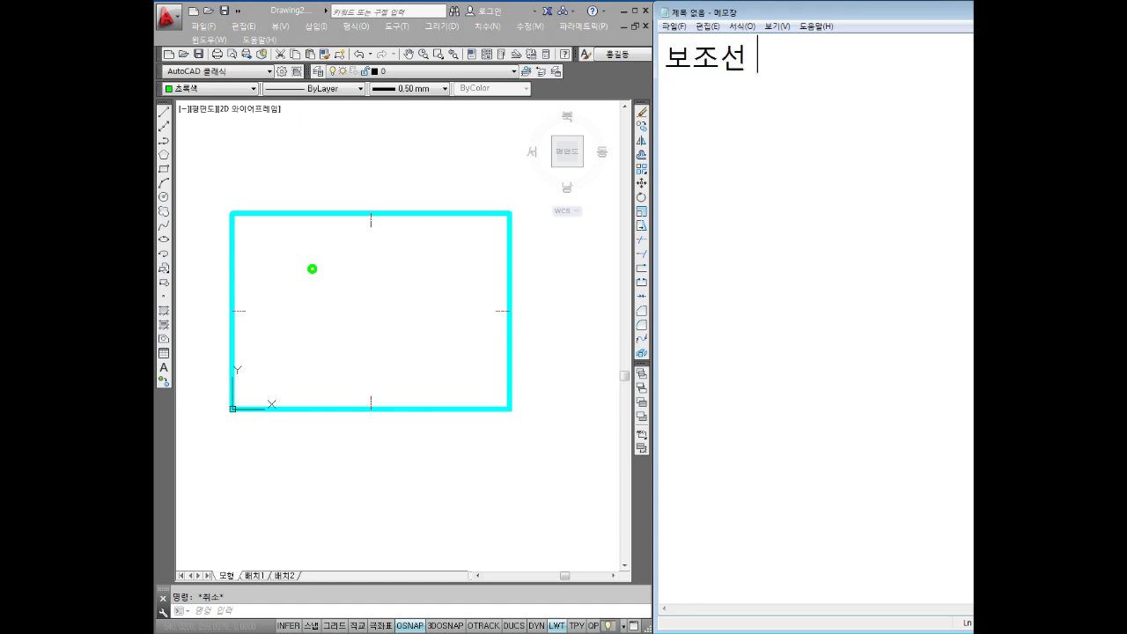
type(" 그리기")
key("Return")
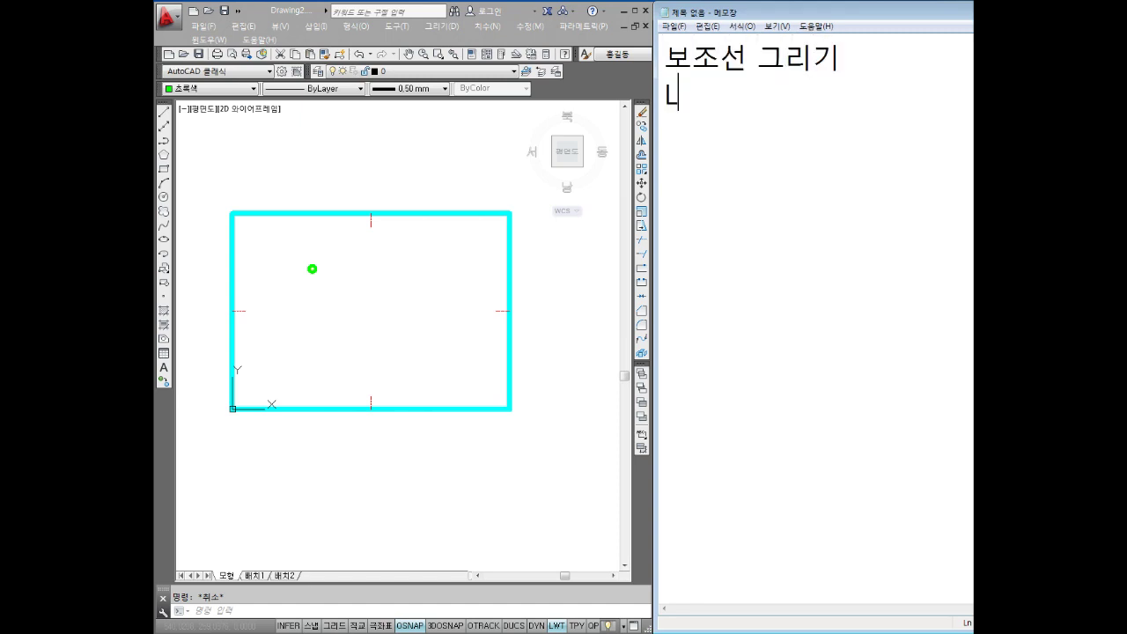
type("L엔터")
key("Return")
type("D;L")
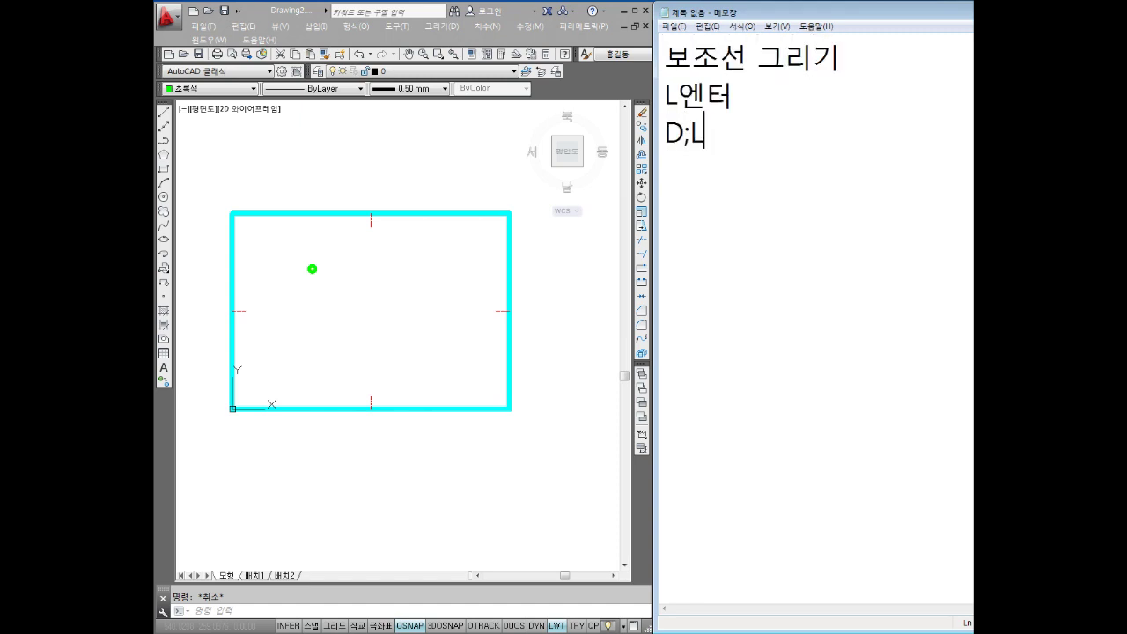
type("임의점")
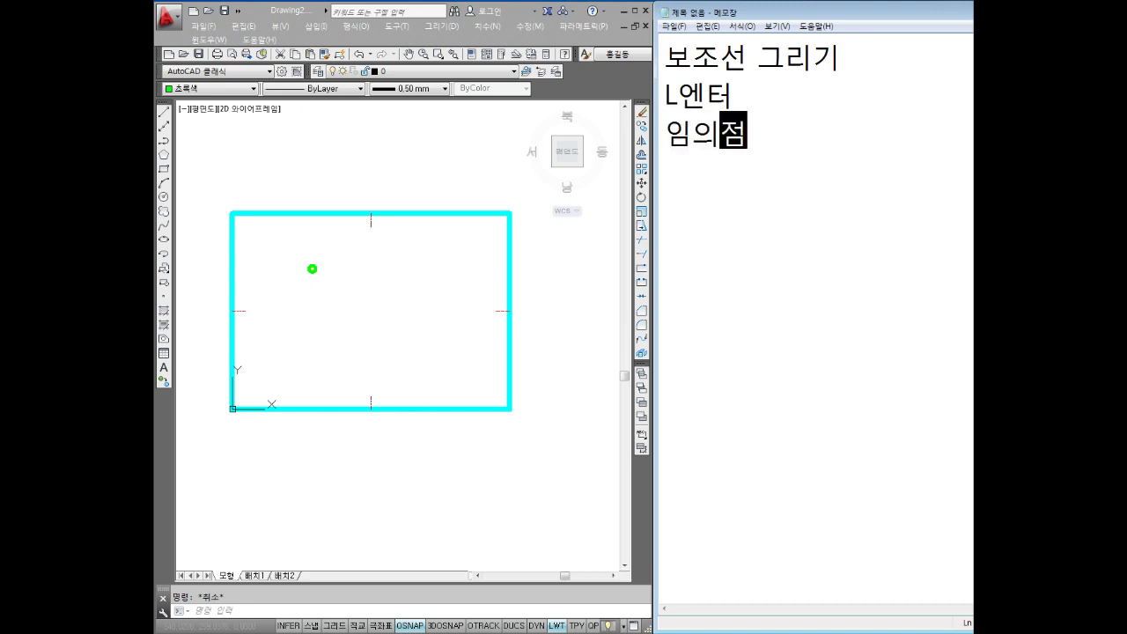
type(" 클릭")
key("Return")
Add the note lines 직교ON and 수직선 50, correcting the typos.
type("지기고")
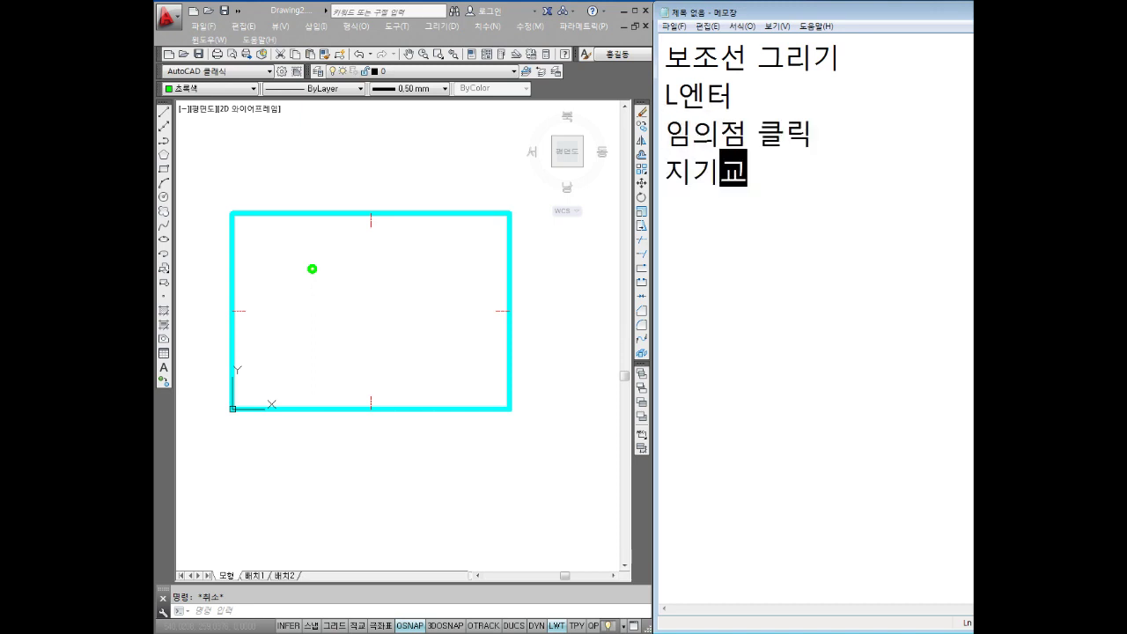
key("BackSpace")
key("BackSpace")
key("BackSpace")
type("가")
key("BackSpace")
type("지")
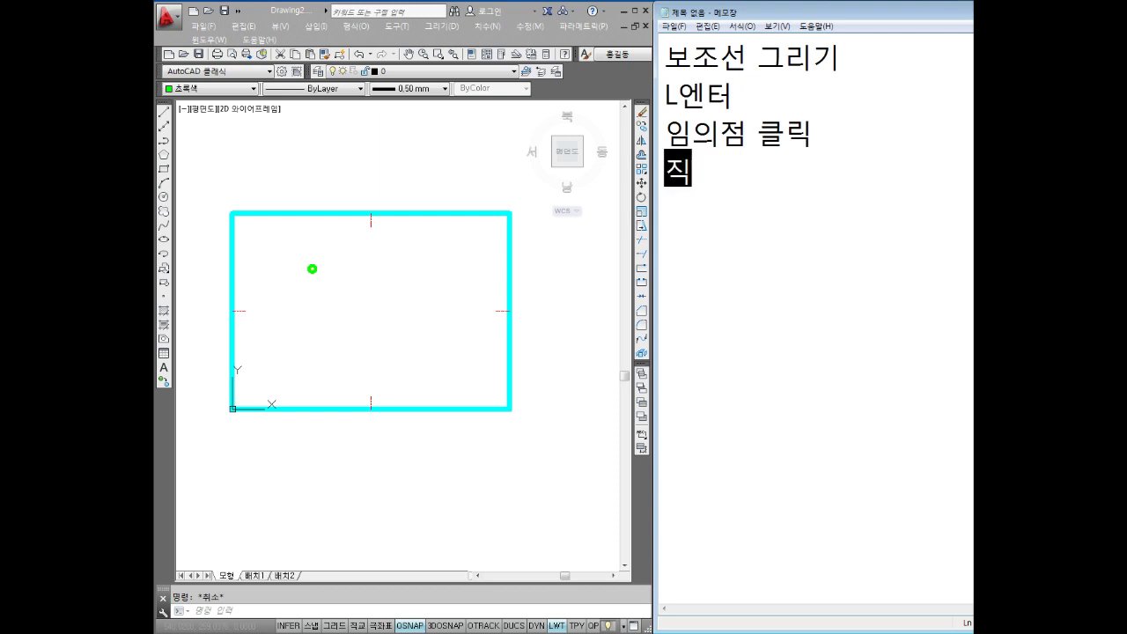
type("기고")
key("BackSpace")
key("BackSpace")
key("BackSpace")
key("BackSpace")
type("직")
type("교ON")
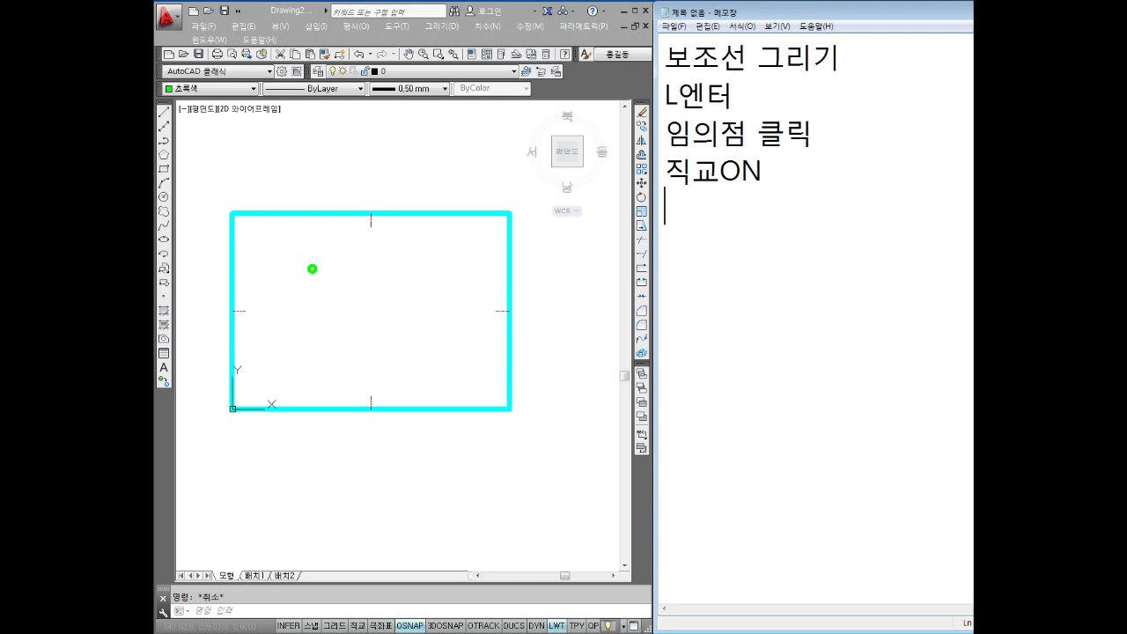
type("TN")
key("BackSpace")
key("BackSpace")
type("수직")
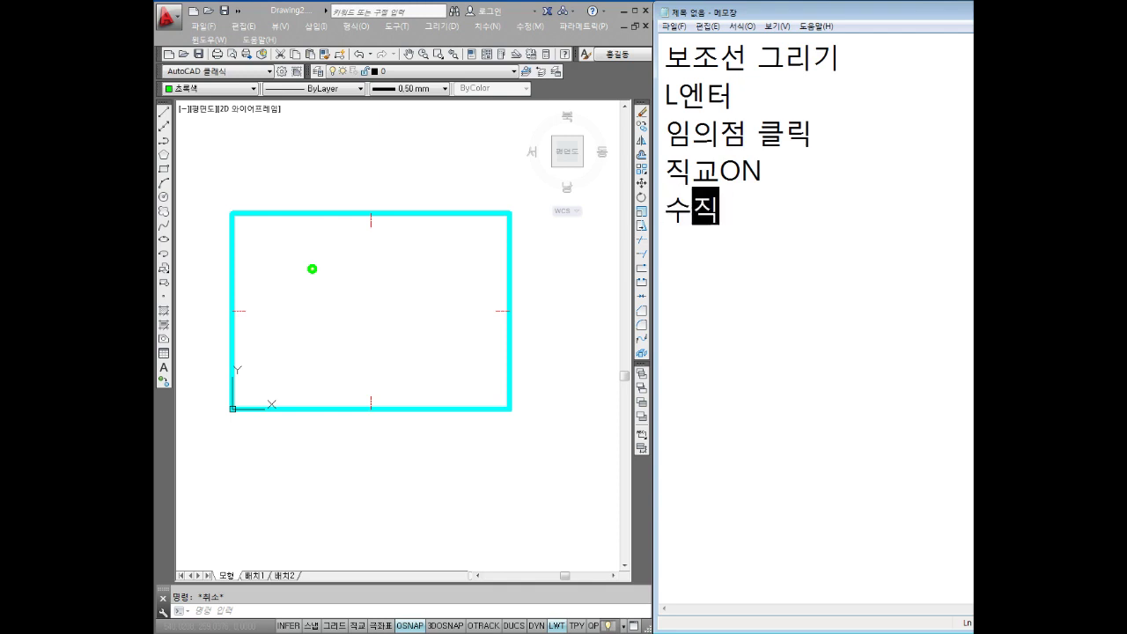
type("선 50")
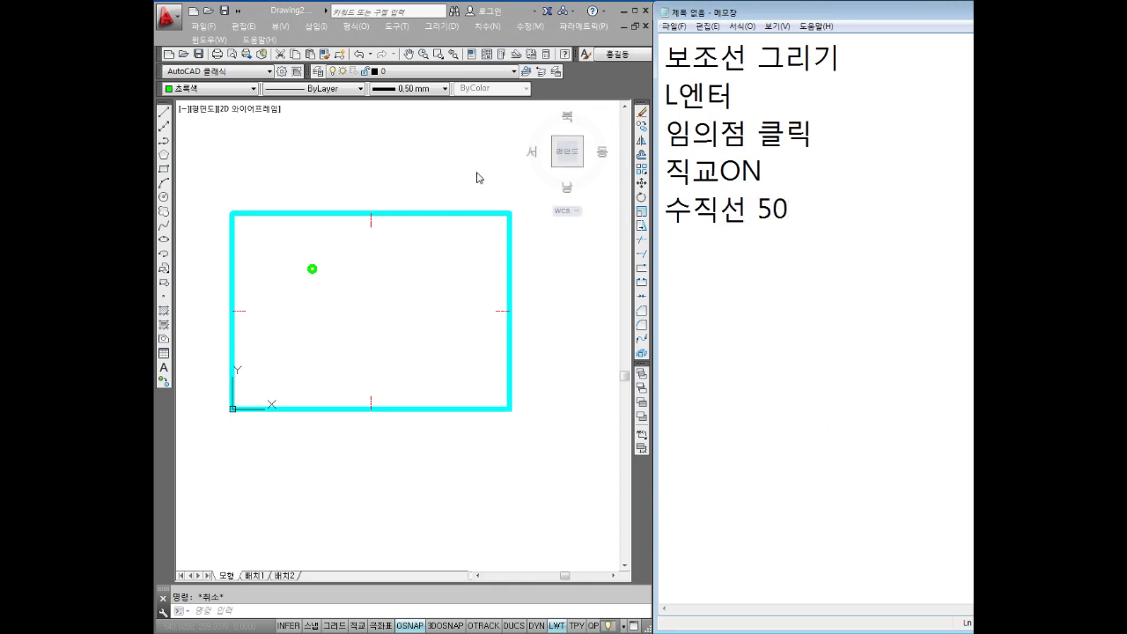
Draw a 50-unit vertical line from an arbitrary point with ortho on.
key("Return")
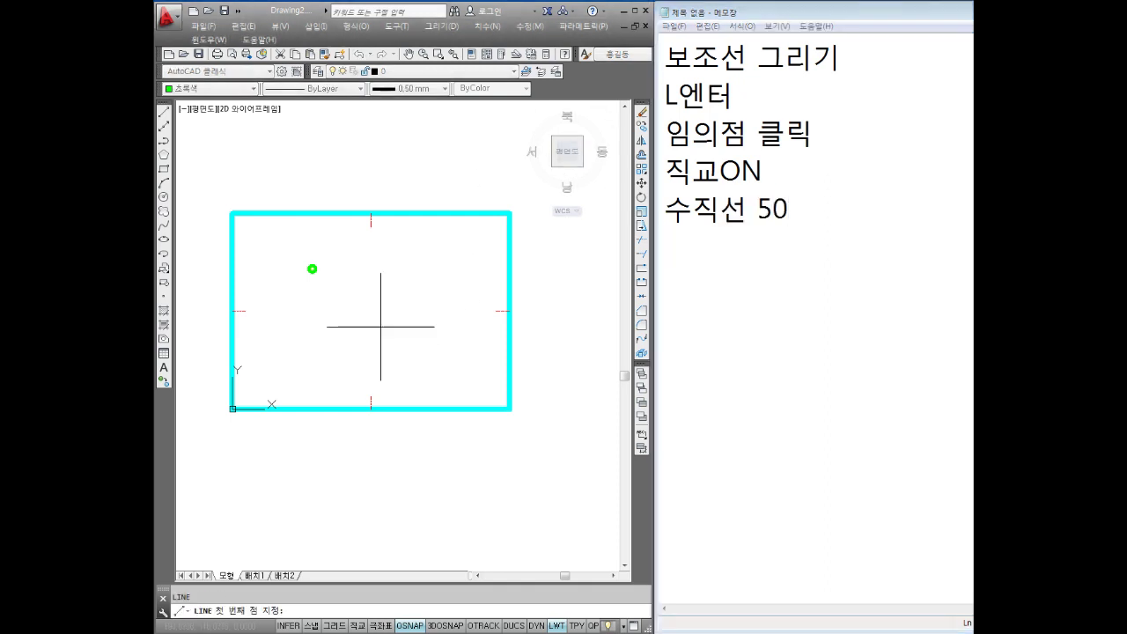
left_click(379, 326)
key("F8")
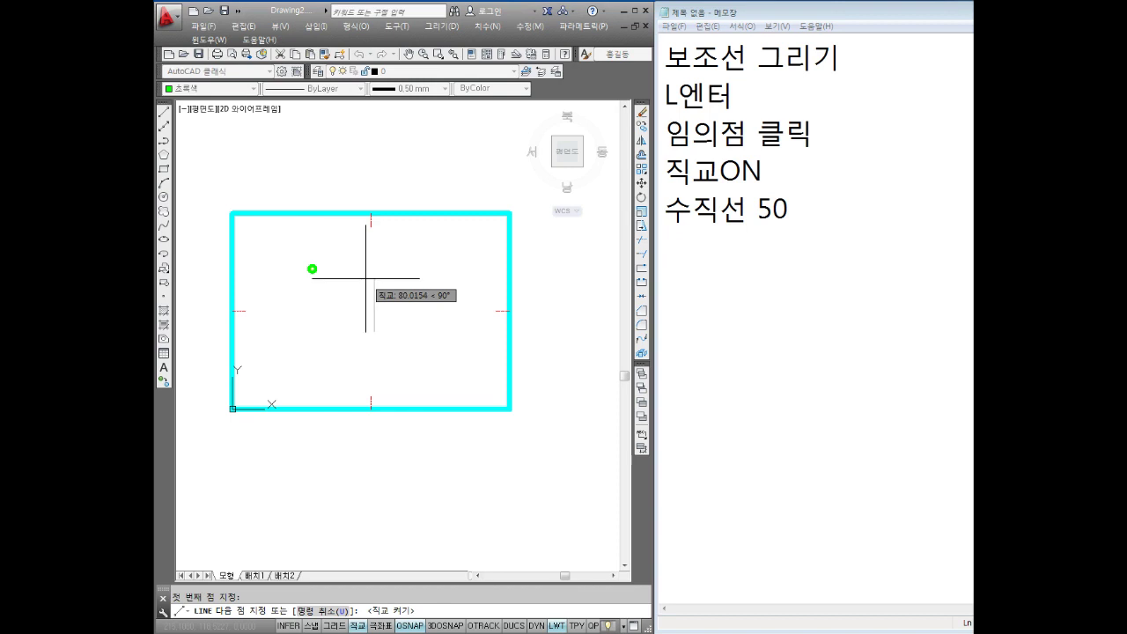
type("50")
key("Return")
scroll(385, 302, "up", 2)
scroll(478, 281, "up", 2)
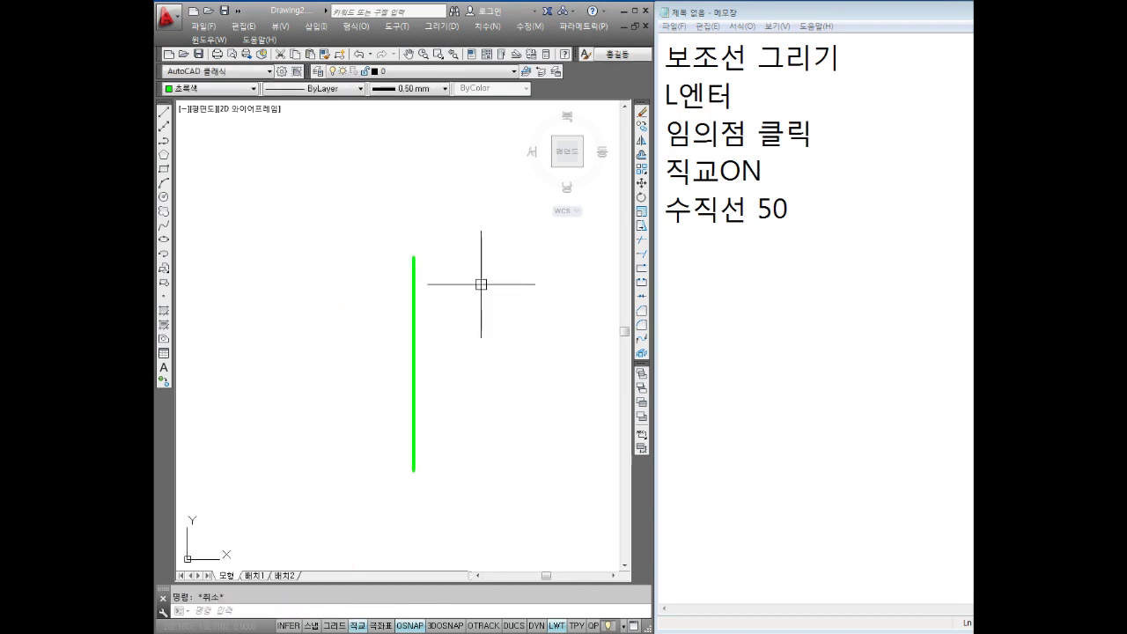
Recolour the vertical line magenta (선홍색) and deselect it.
left_click(413, 352)
left_click(347, 349)
left_click(208, 88)
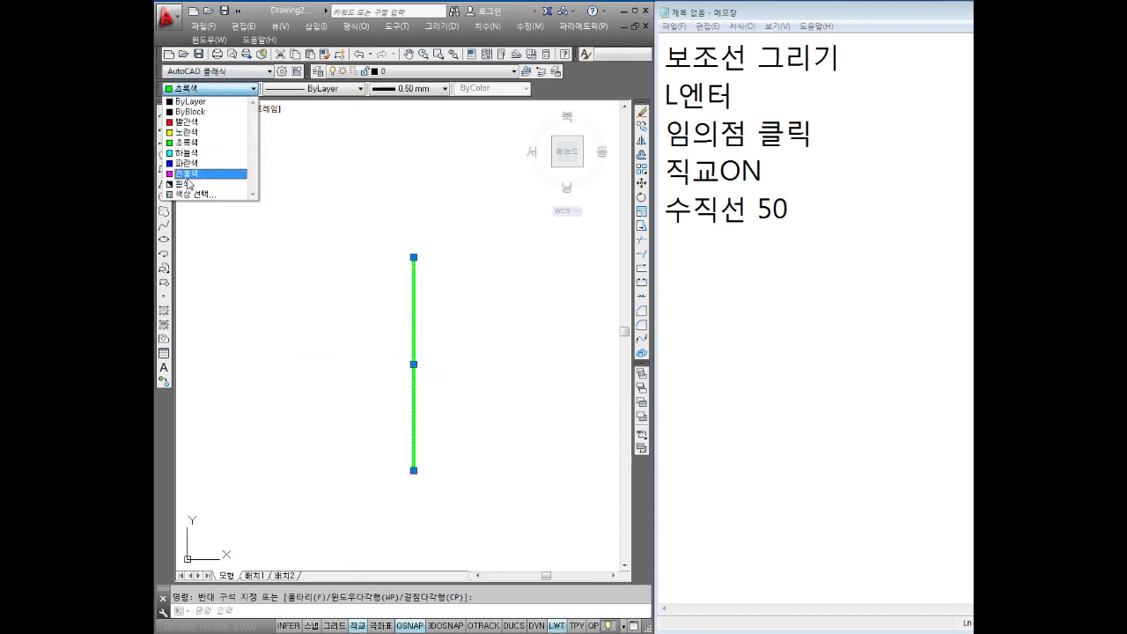
left_click(185, 174)
key("Escape")
middle_click_drag(362, 327, 377, 277)
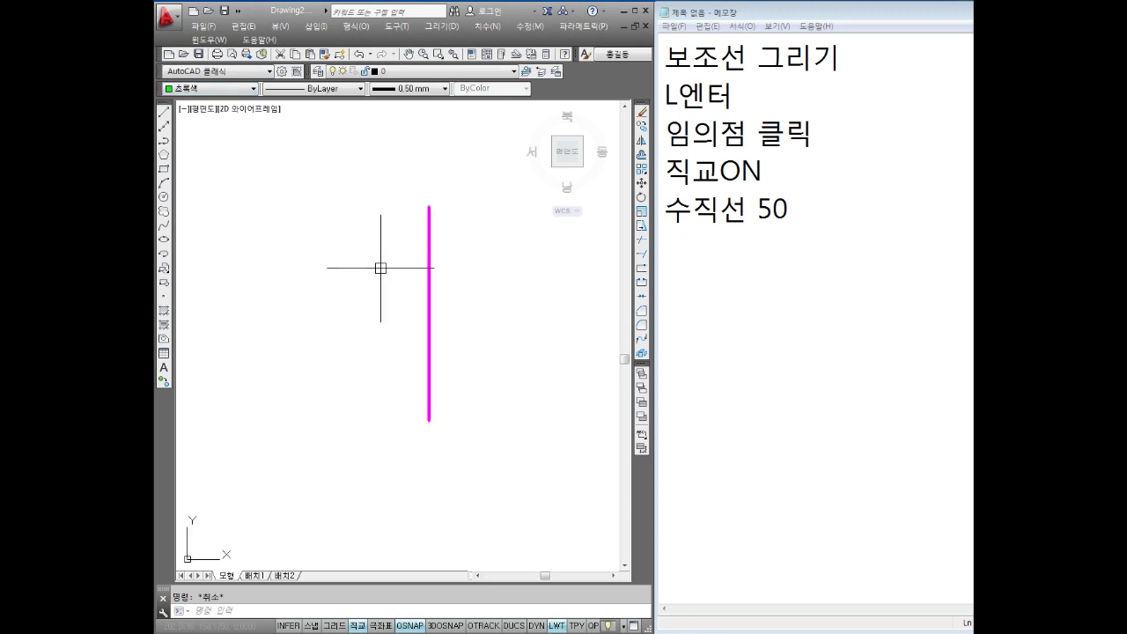
left_click(719, 254)
Add a blank line, then the notes C엔터 and 선의 끝점 선택.
type("DN")
key("BackSpace")
key("BackSpace")
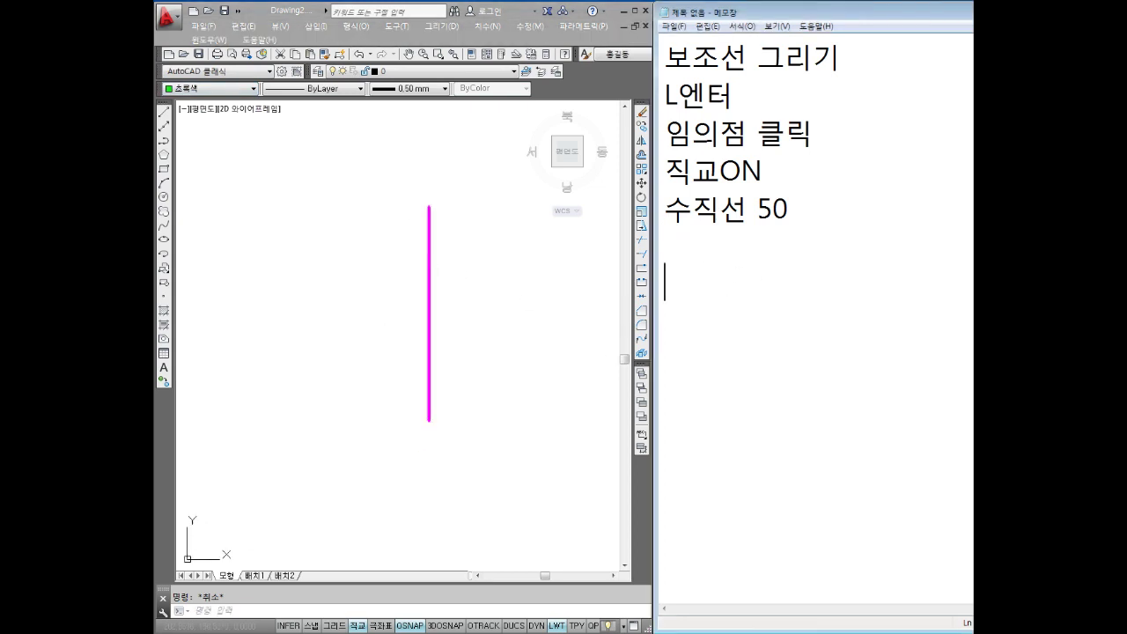
key("Return")
type("ㅊ")
type("ㅊ")
key("BackSpace")
key("End")
type("엔")
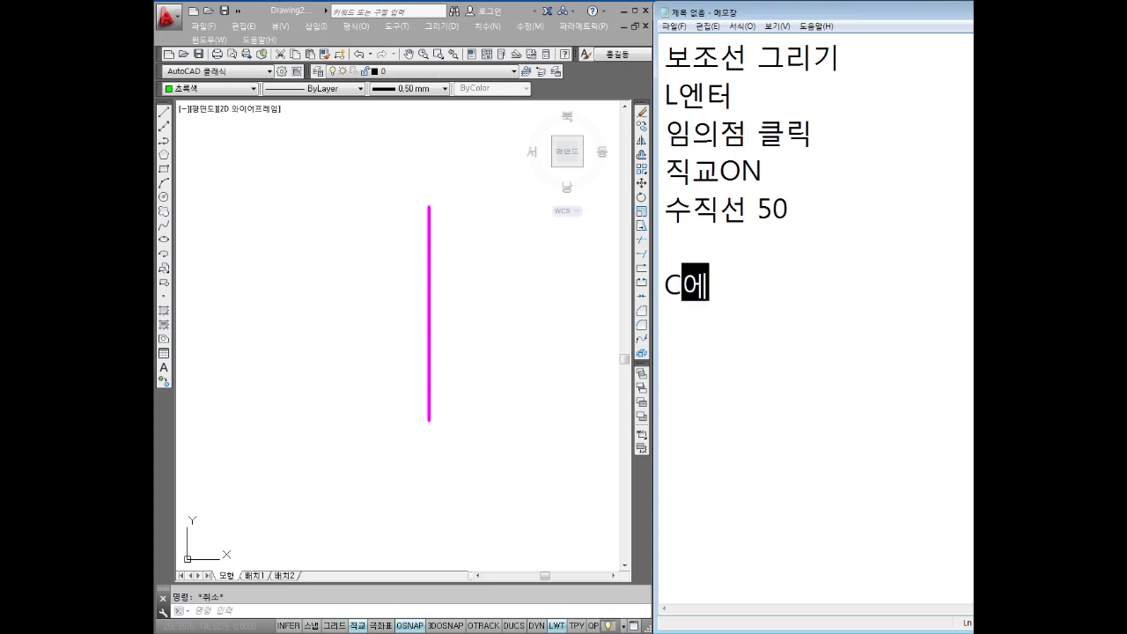
type("터")
key("Return")
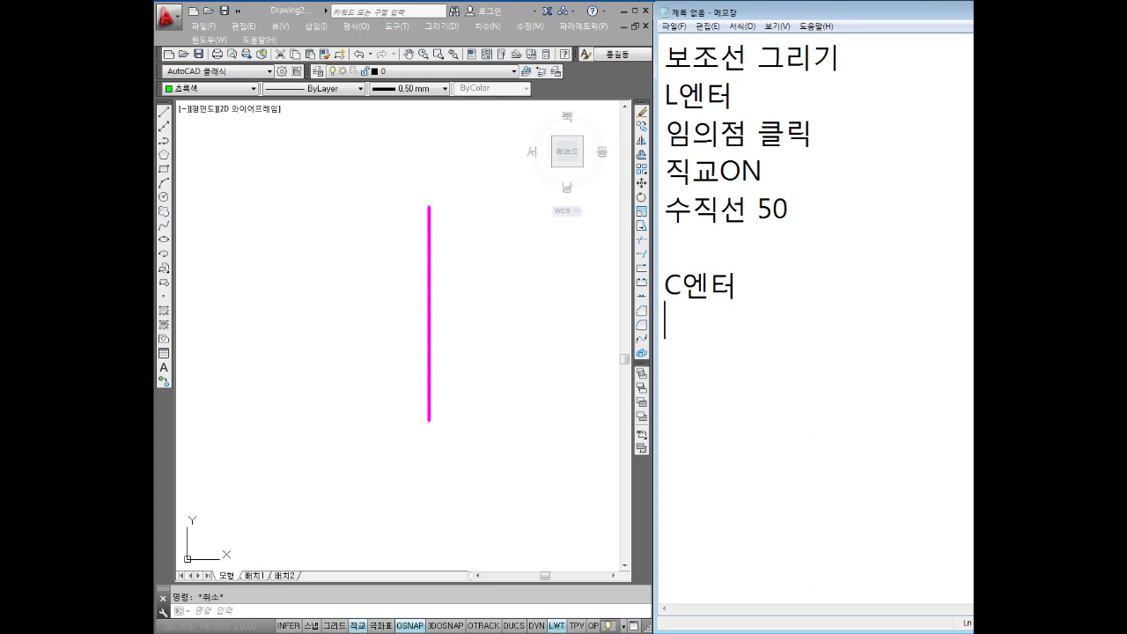
type("선")
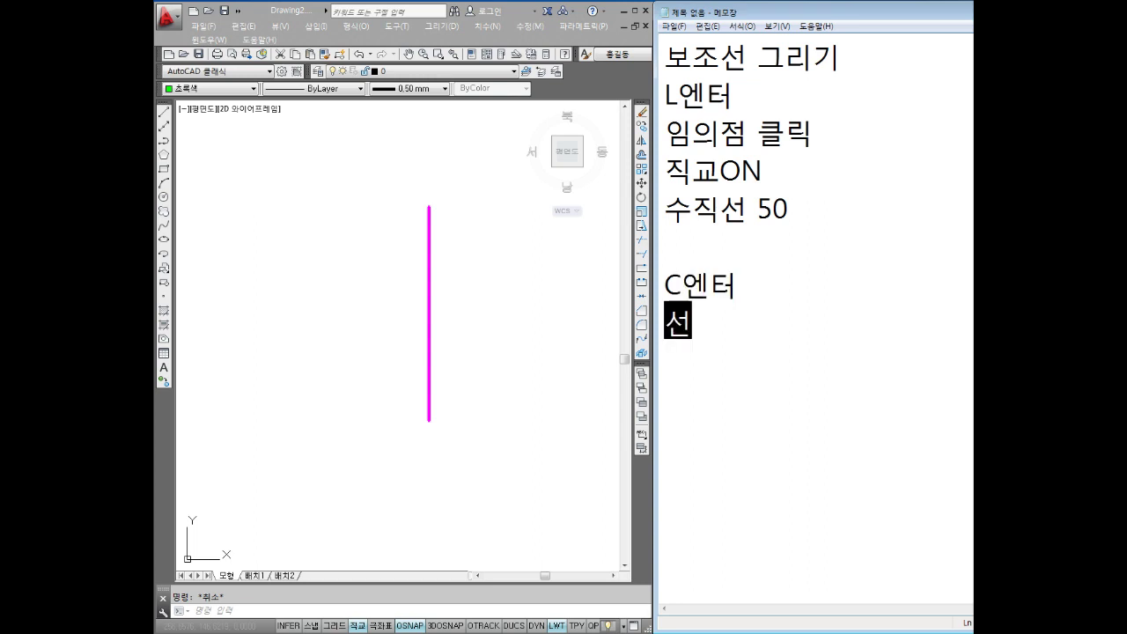
type("의 끝점 선ㅌ")
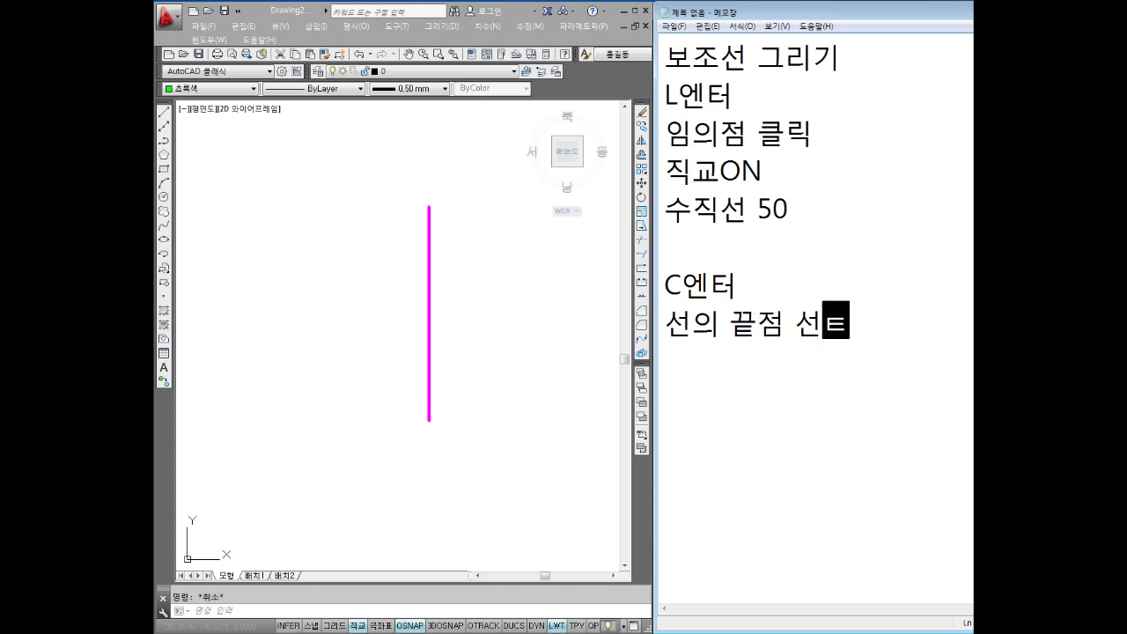
type("택")
key("Return")
Add the note 윗쪽은 40엔터 and begin the 아래쪽은 55 line.
type("윗")
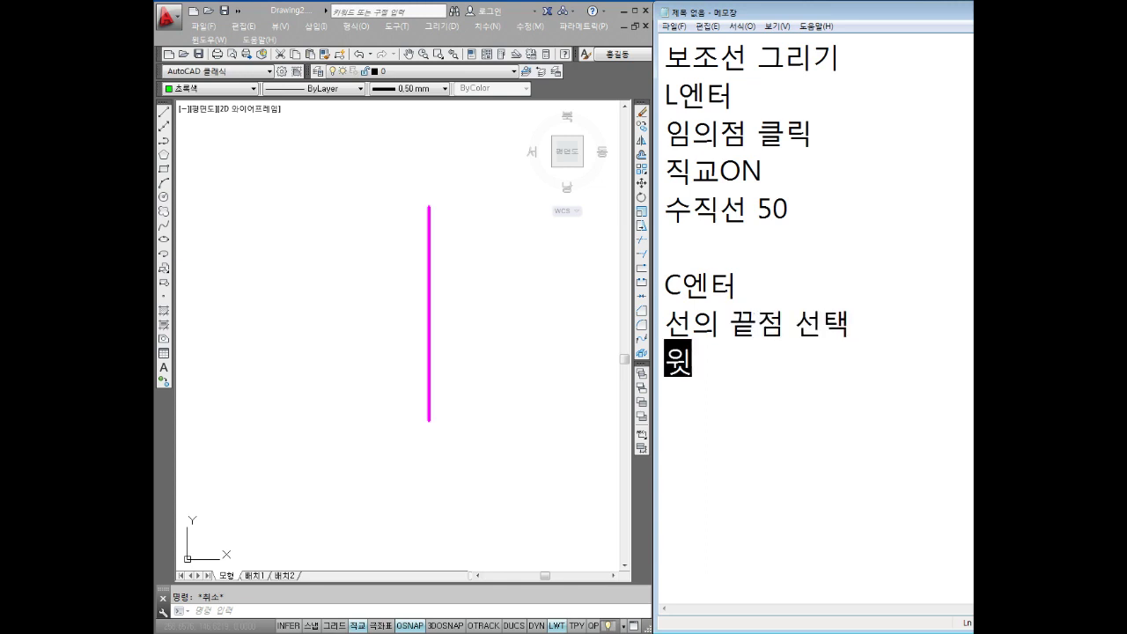
type("쪽은 40")
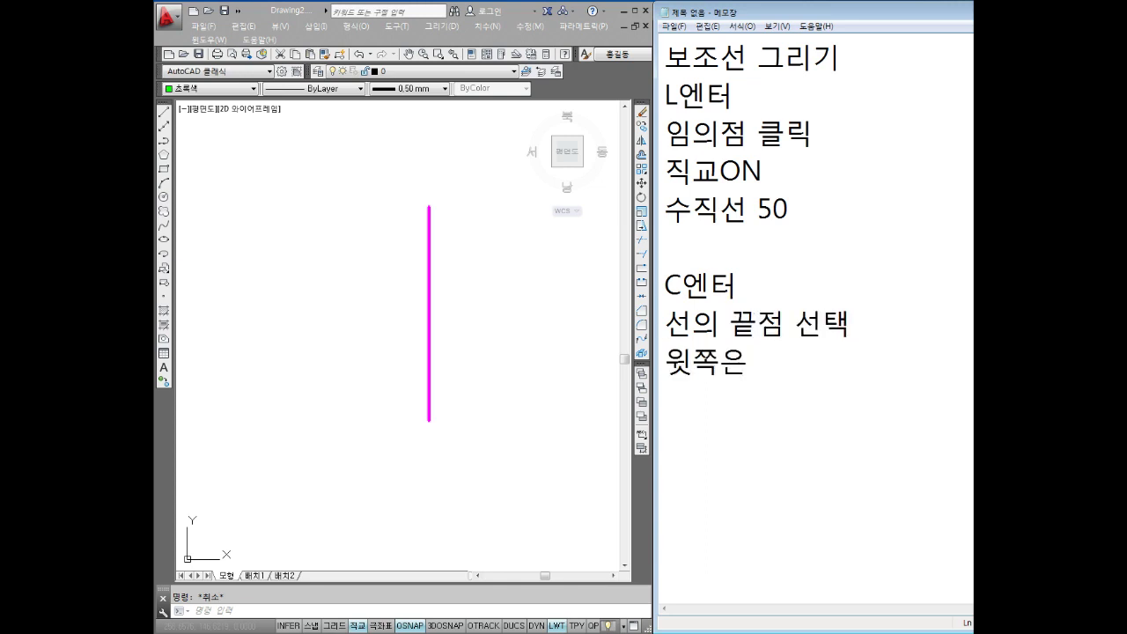
type("엔")
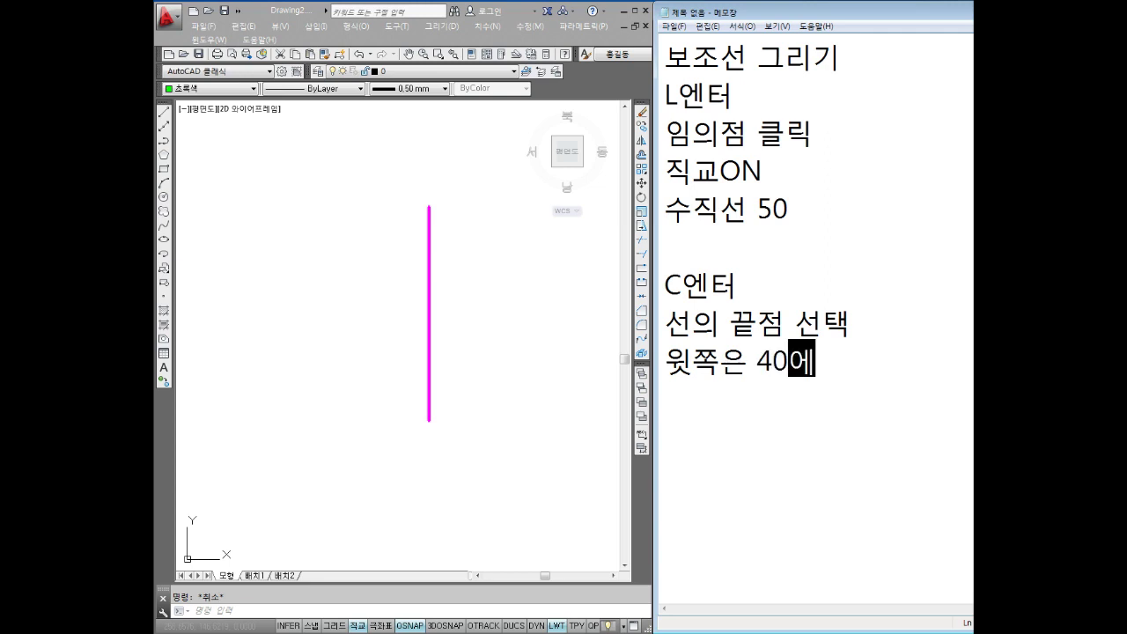
type("터")
key("Return")
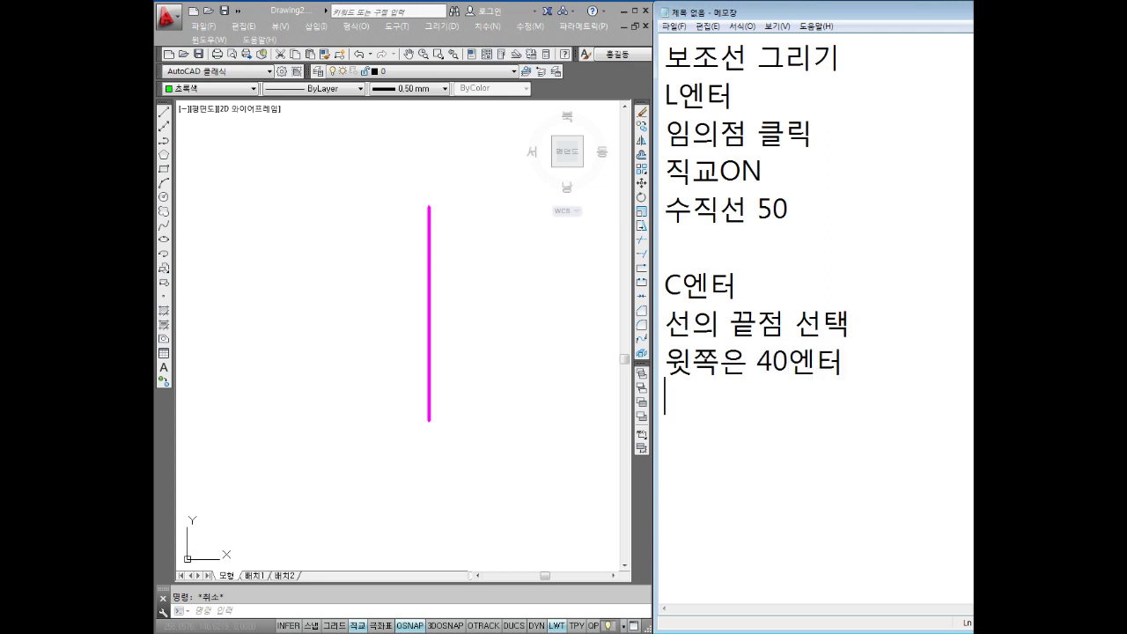
key("Return")
type("ㅇ")
key("BackSpace")
key("BackSpace")
type("아래")
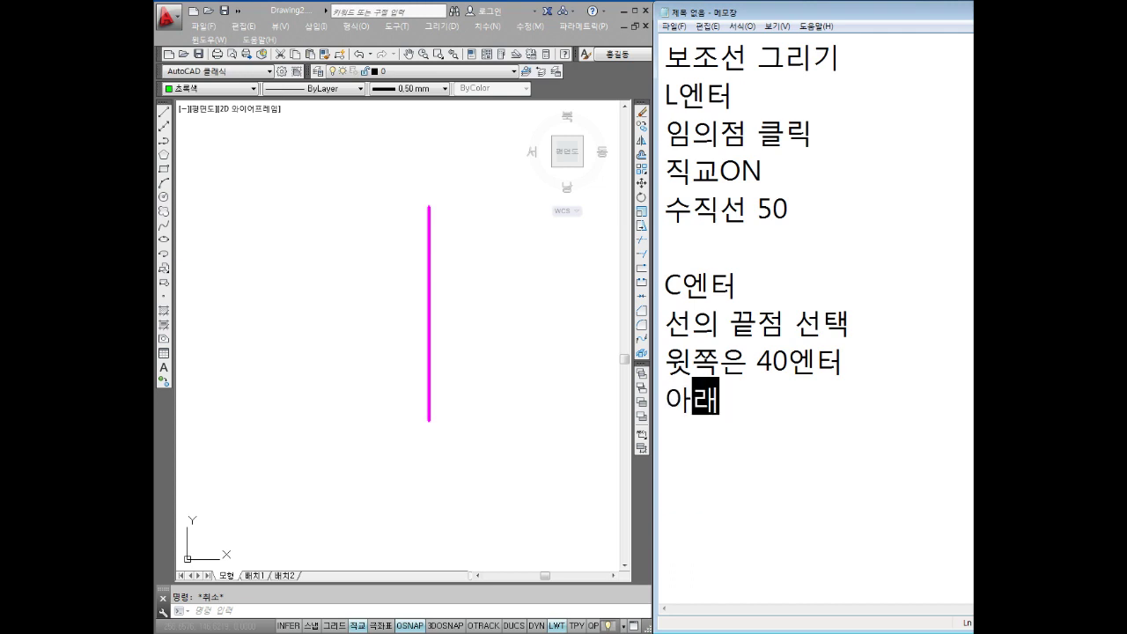
type("쪽은 55")
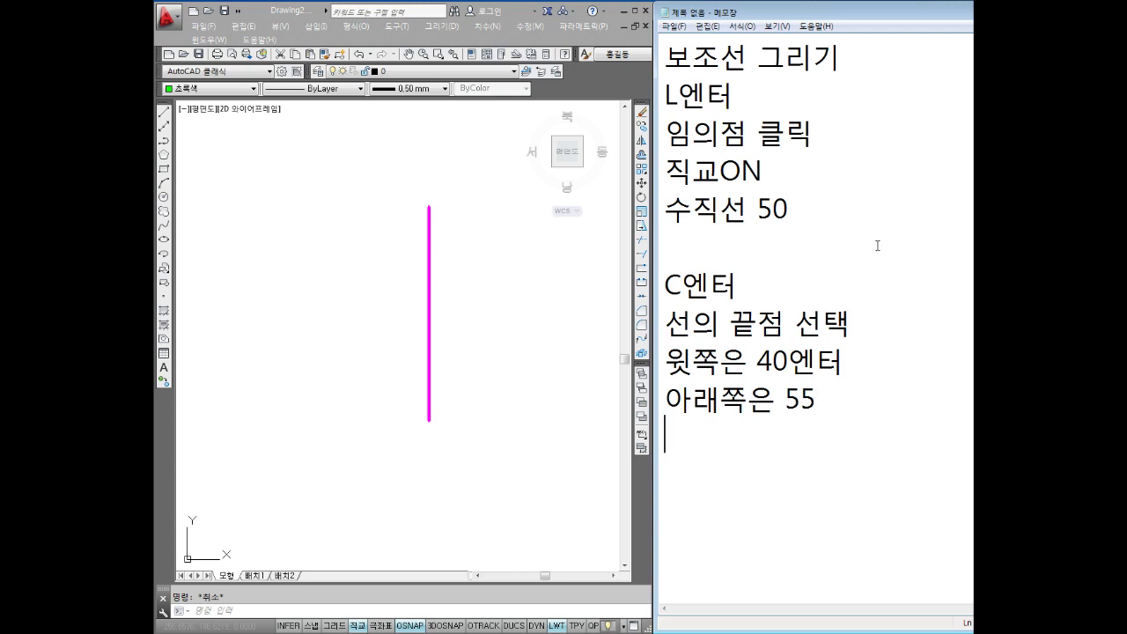
type("ㅓ에")
key("BackSpace")
key("BackSpace")
type("DPS")
key("BackSpace")
key("BackSpace")
key("BackSpace")
Draw a radius-40 circle centred on the magenta line's top endpoint.
type("엔ㅌ")
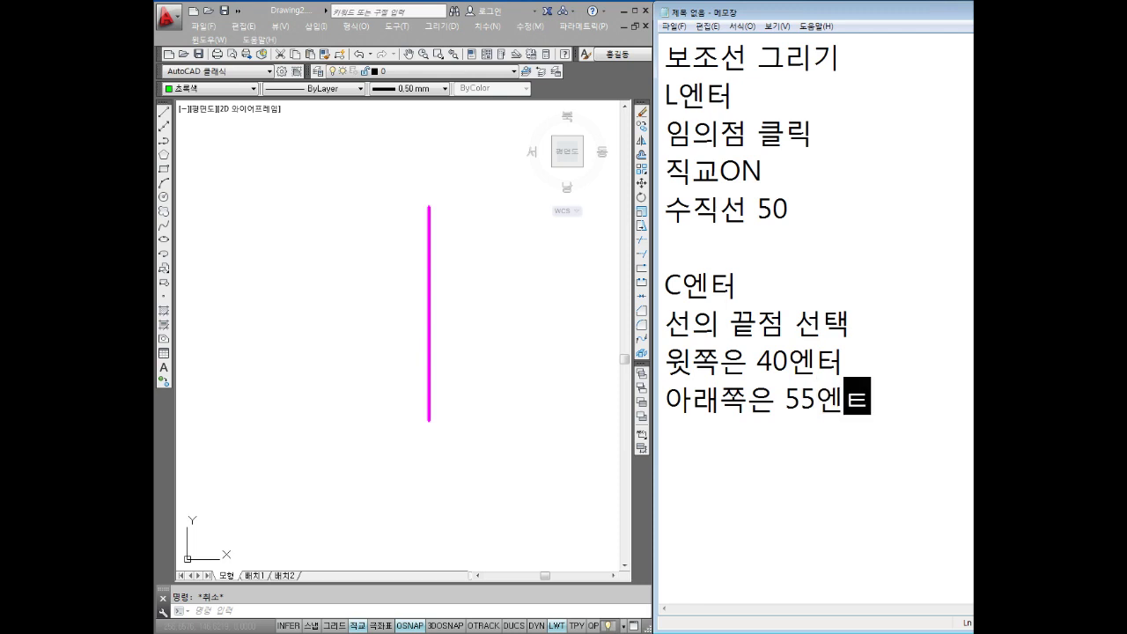
left_click(378, 239)
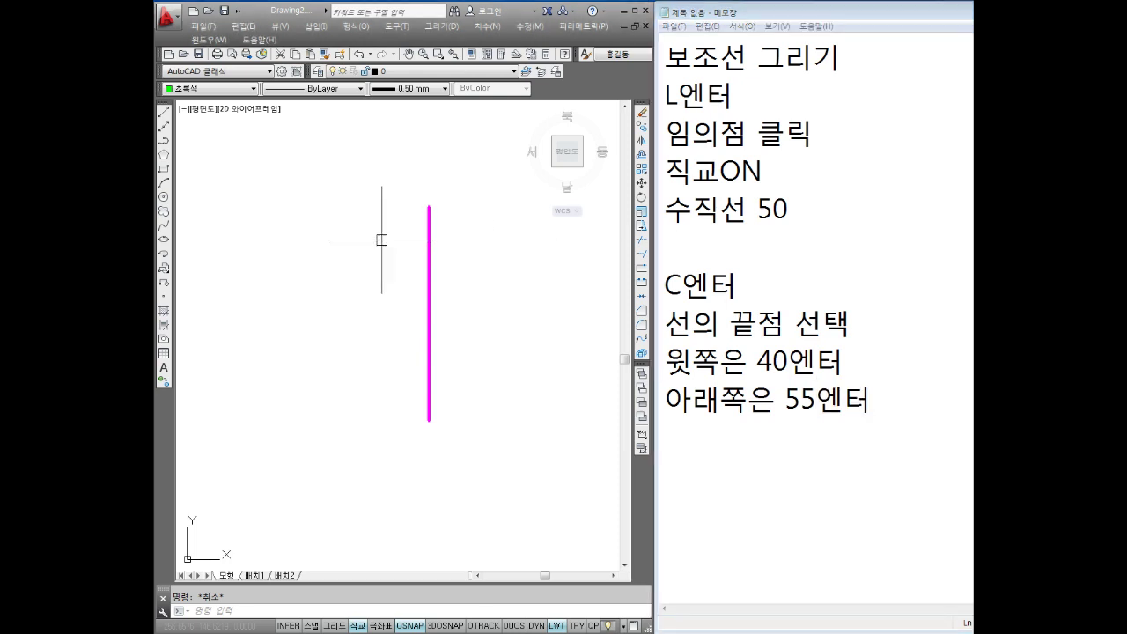
type("c")
key("Return")
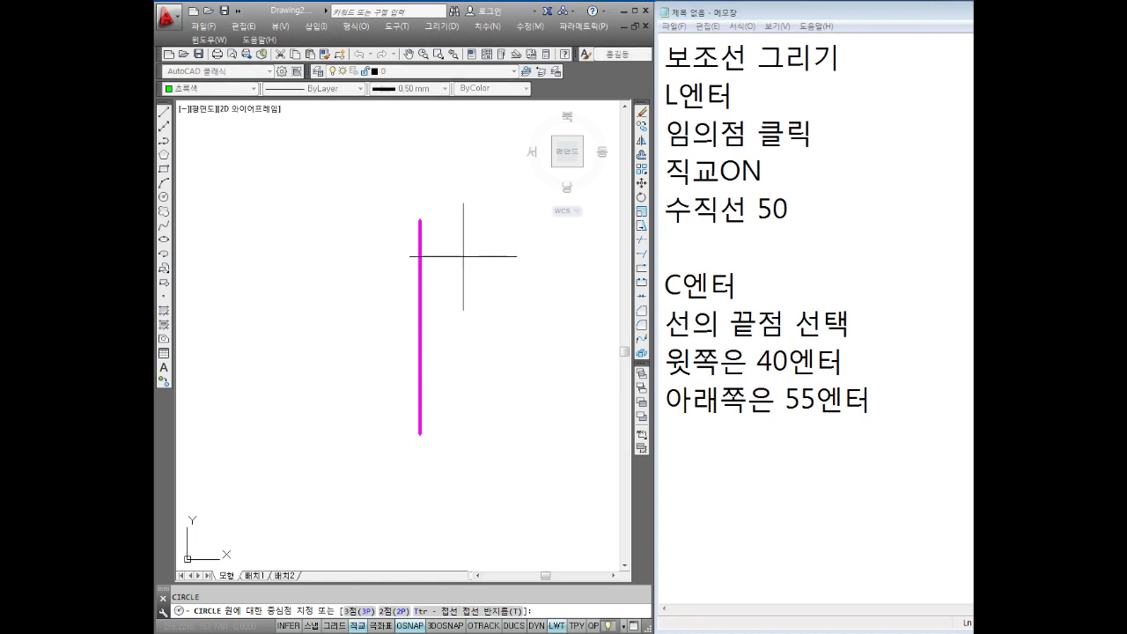
left_click(420, 221)
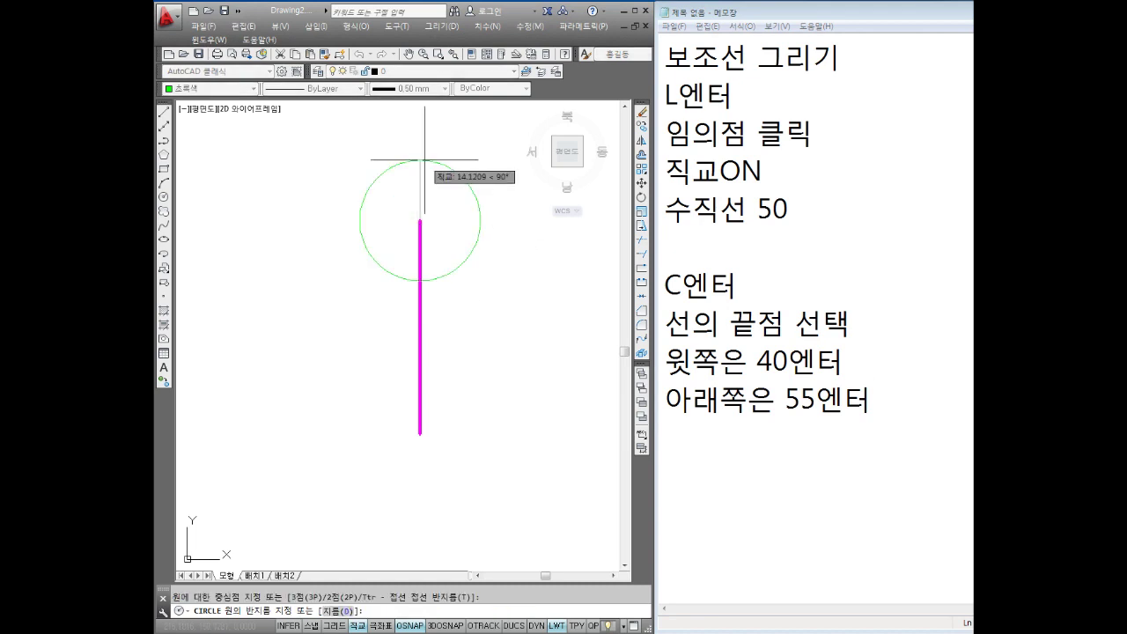
type("40")
key("Return")
Draw a radius-55 circle on the line's bottom endpoint and frame both circles.
key("Return")
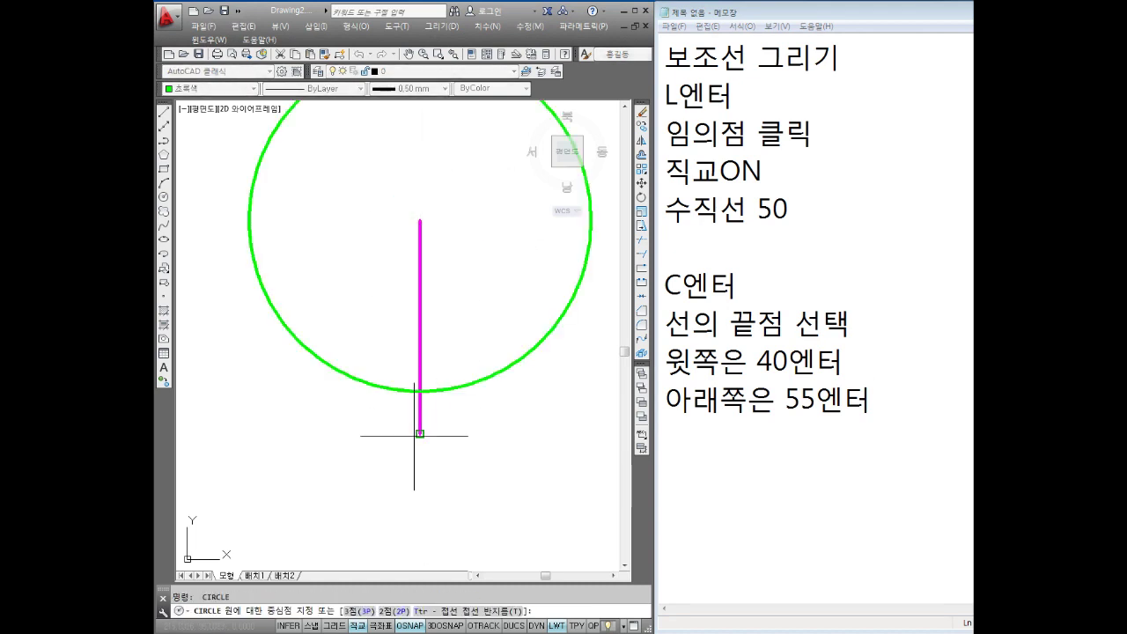
left_click(420, 433)
type("55")
key("Return")
key("Escape")
scroll(447, 388, "down", 2)
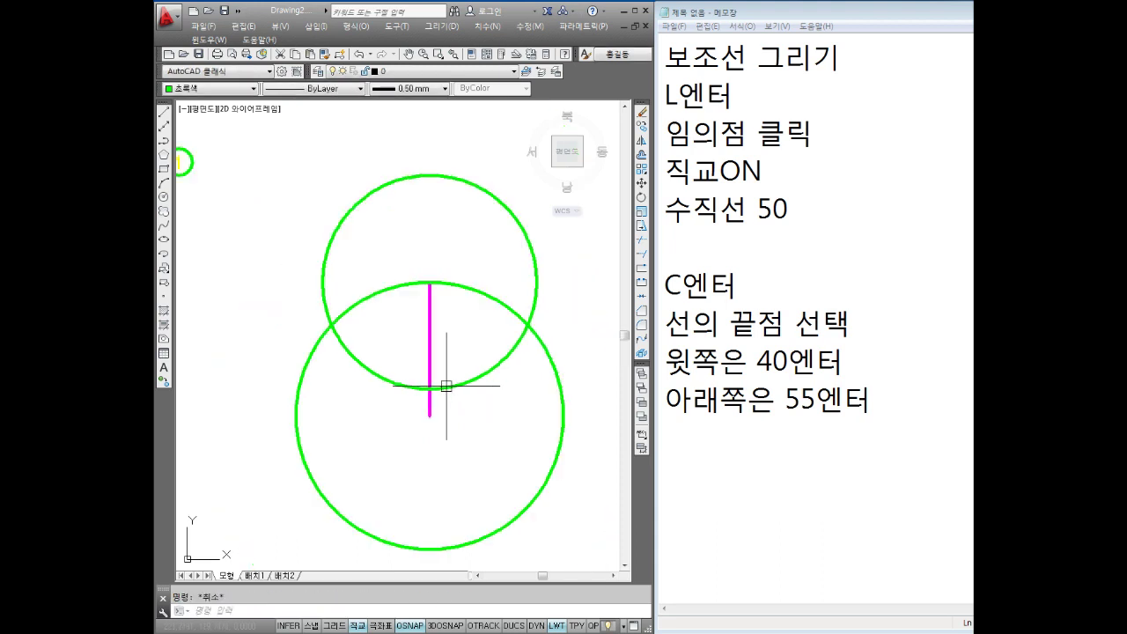
scroll(445, 379, "down", 3)
scroll(436, 363, "up", 1)
scroll(427, 374, "up", 1)
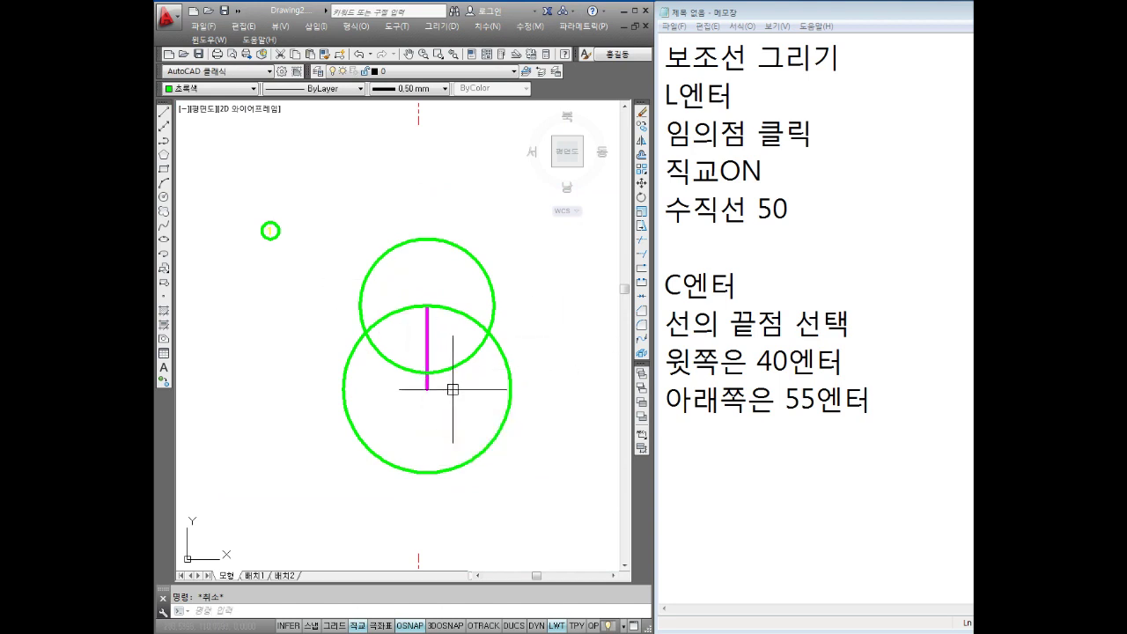
middle_click_drag(448, 382, 454, 340)
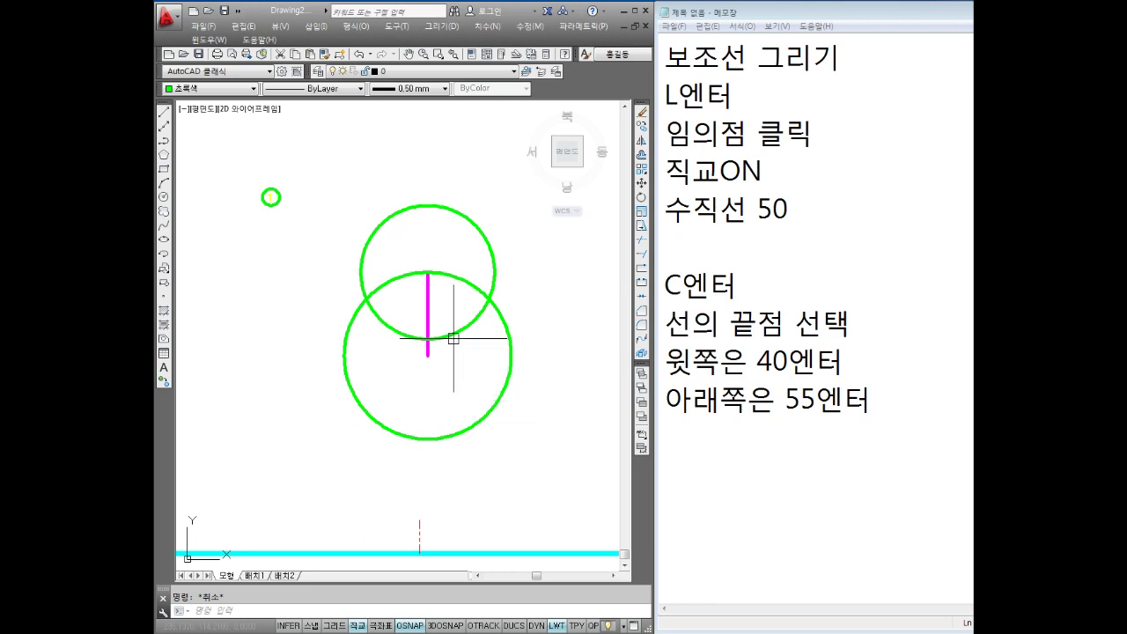
left_click(719, 438)
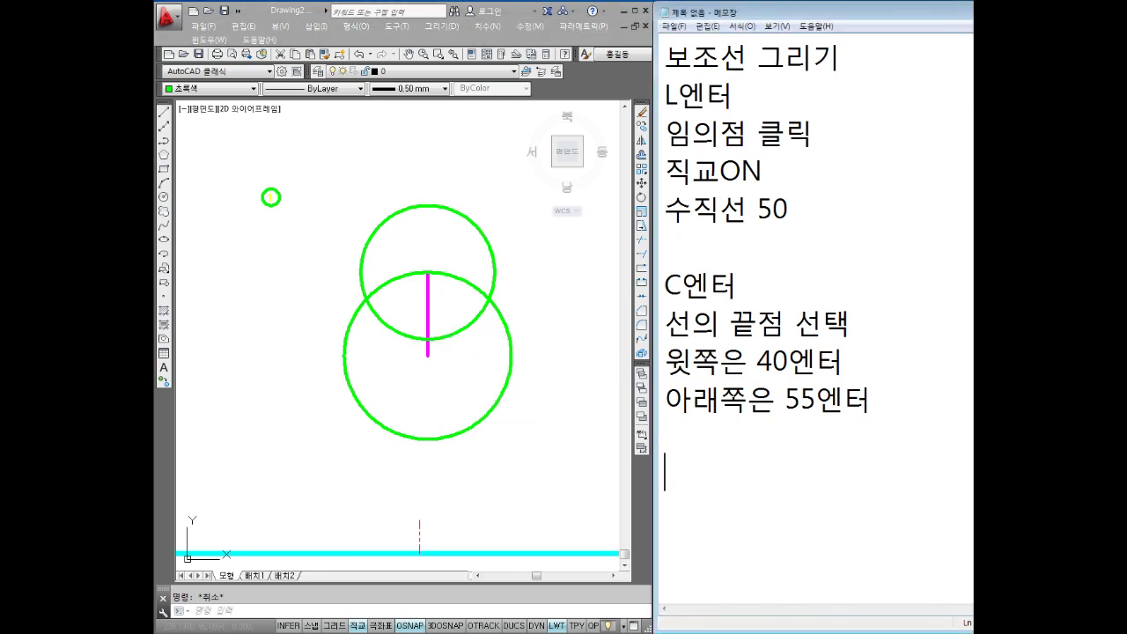
Add the notes L엔터 and SHIFT+마우스 오른쪽, fixing mistyped syllables.
type("ㄴL엔터")
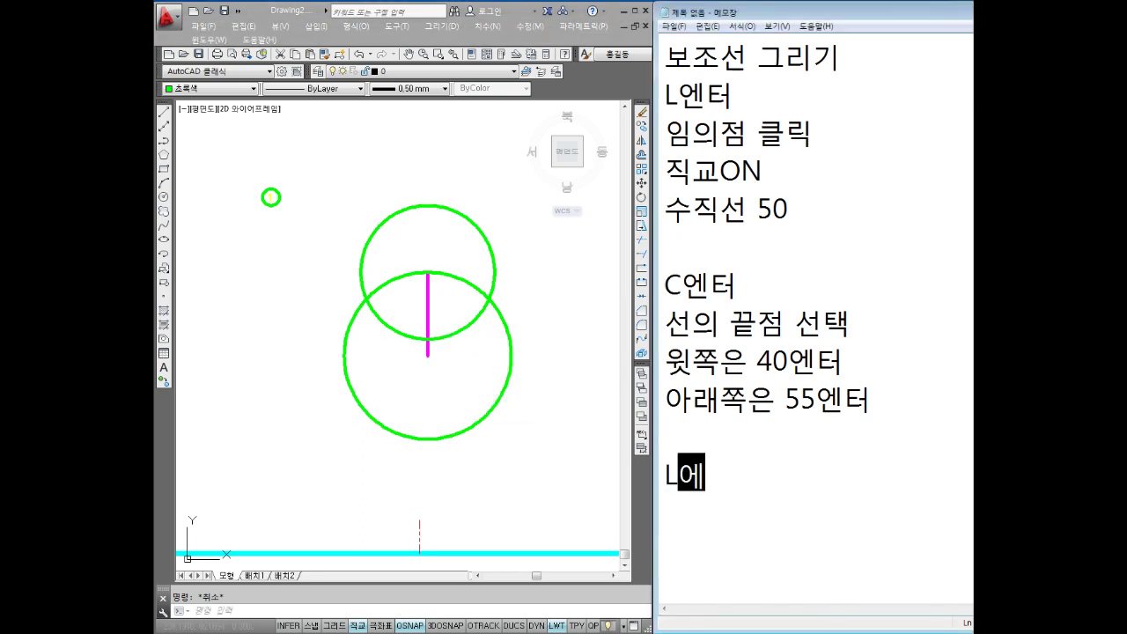
key("Return")
key("Return")
key("Return")
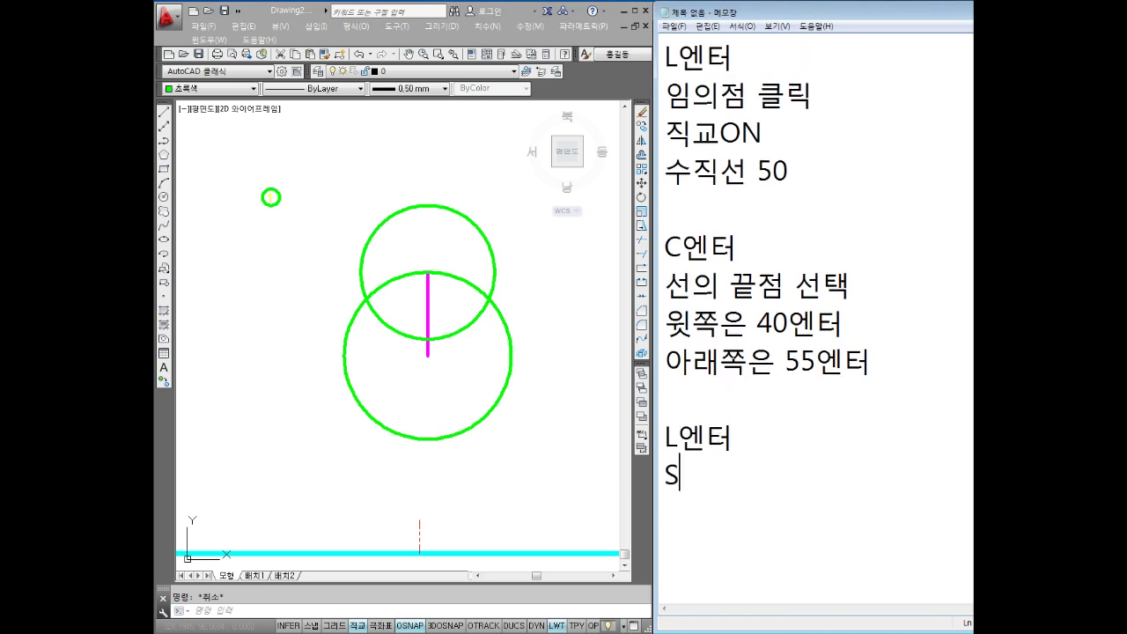
type("HIFT+")
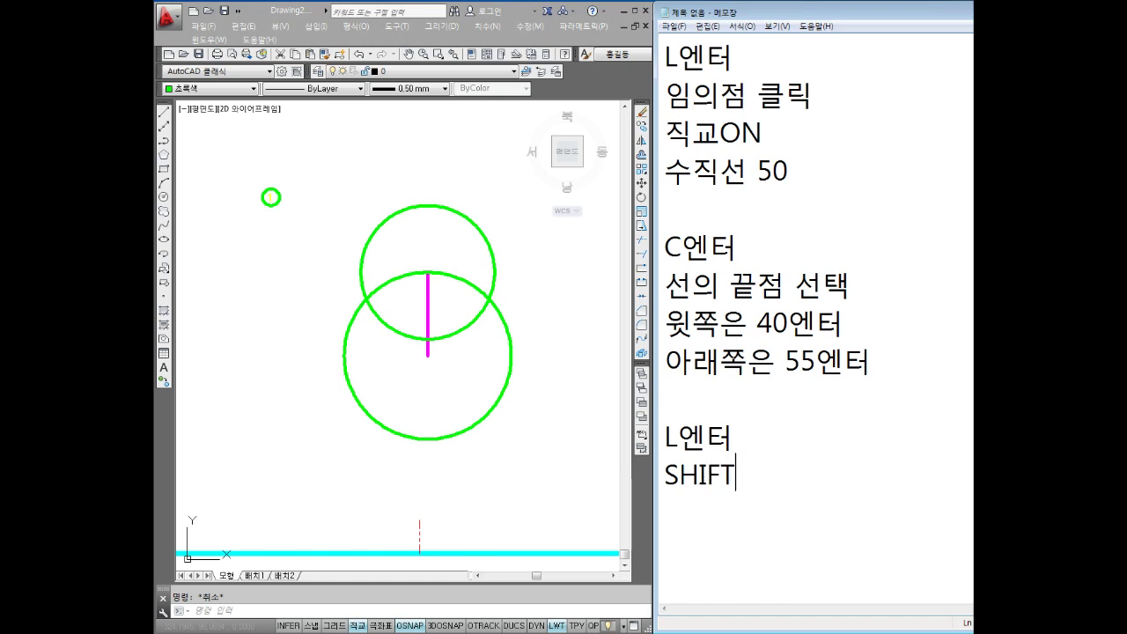
type("마우스")
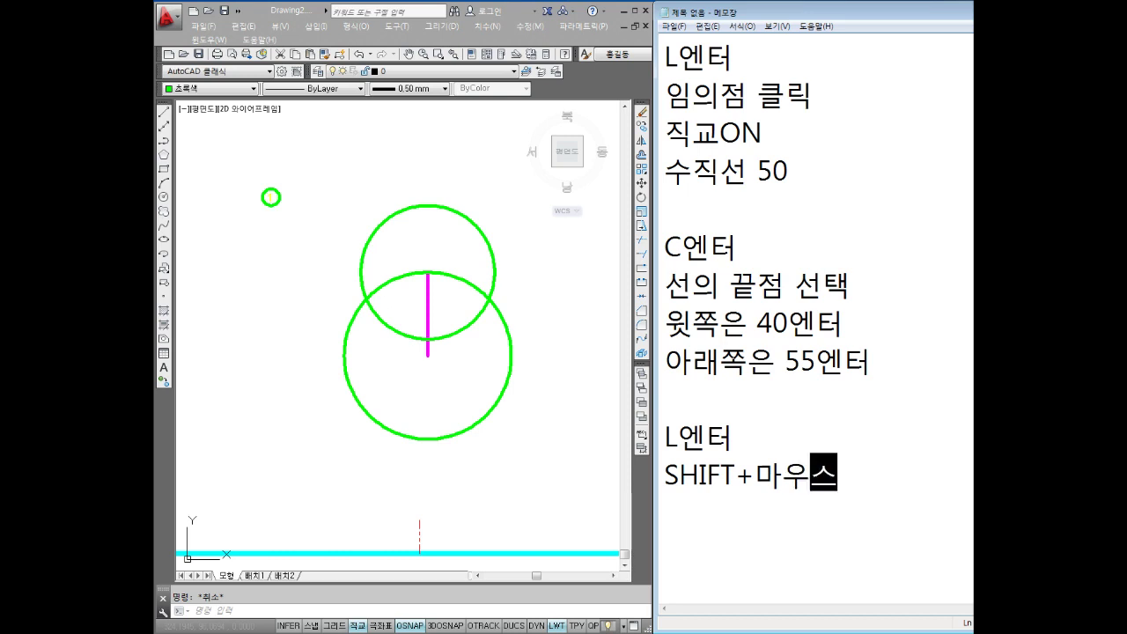
type(" 오")
key("BackSpace")
type("ㅡ")
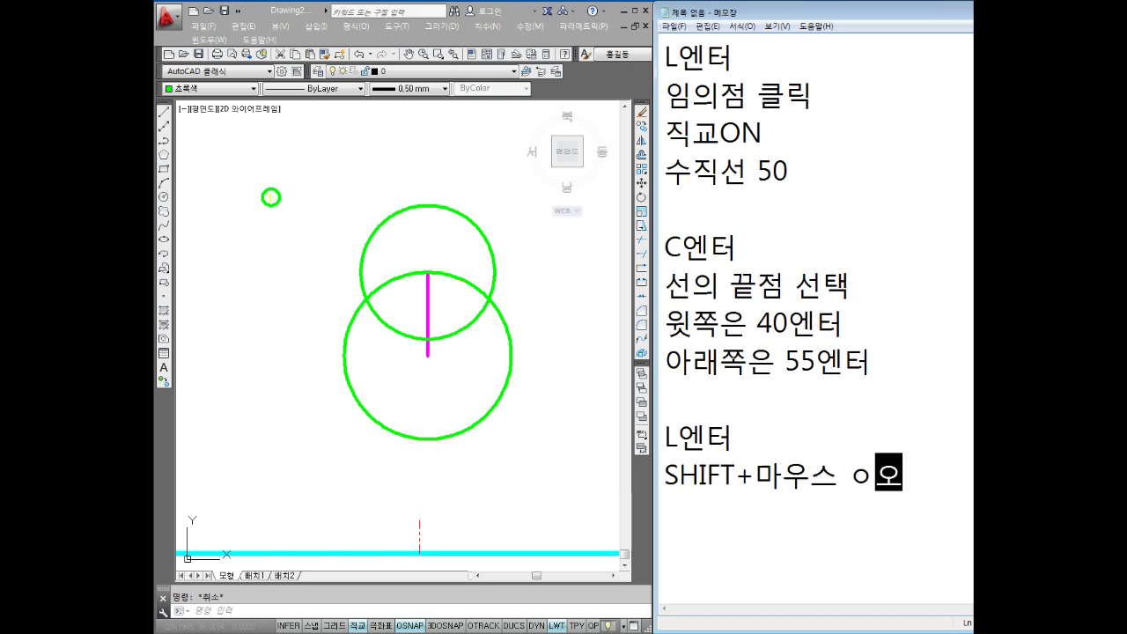
key("BackSpace")
key("BackSpace")
type("ㅗ른쪽")
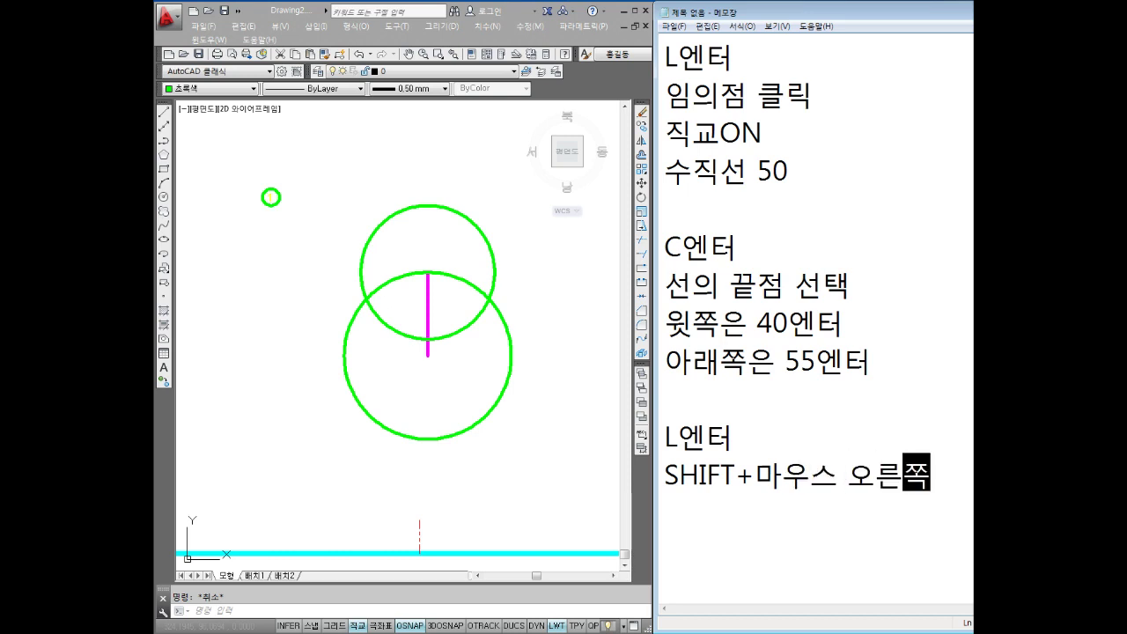
Complete 버튼 on the Shift+right-click note and add the 접점 line.
key("Return")
type("ㅂㅓㅂㅌㅡㄴ")
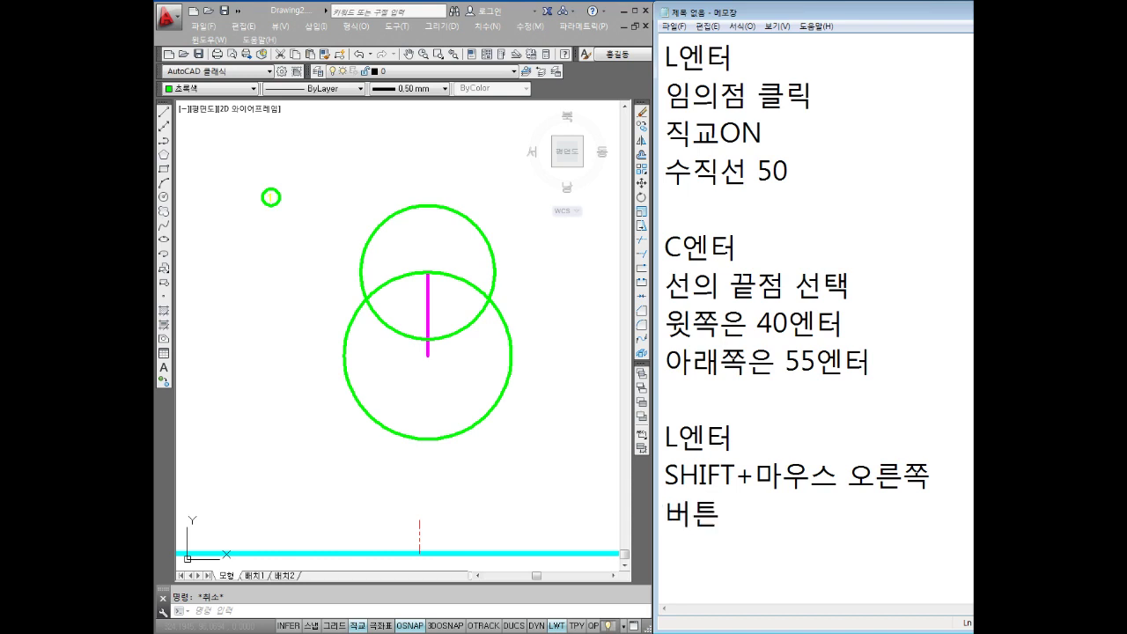
key("Return")
type("ㅈㅓㅂㅈㅓ")
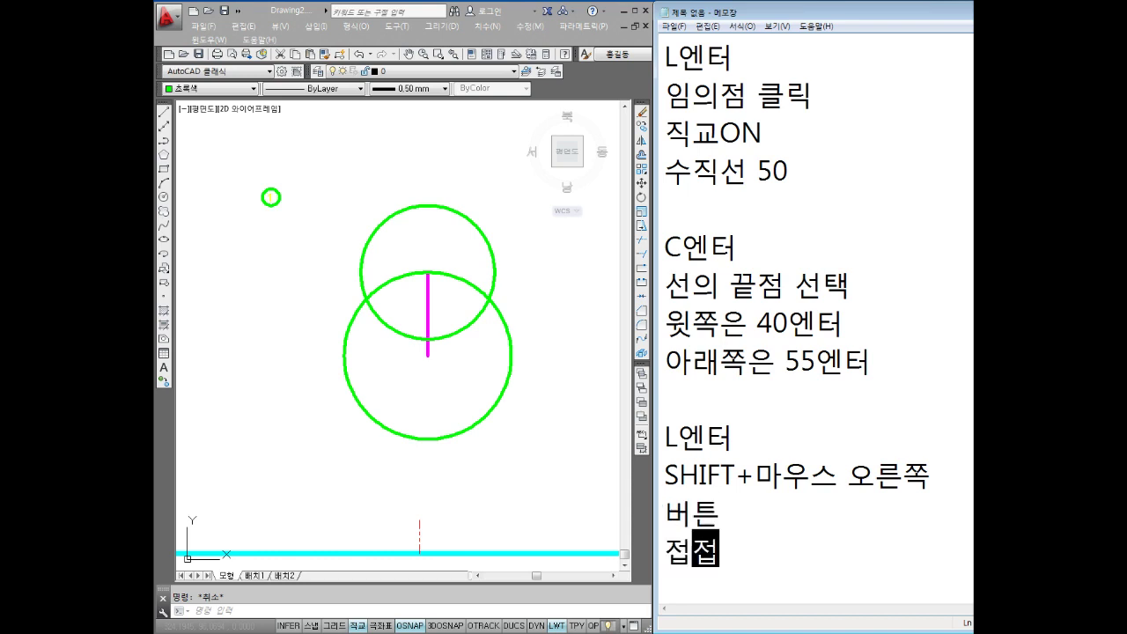
type("ㅂ\\")
key("Return")
key("BackSpace")
key("BackSpace")
Draw a left line tangent to the upper and lower circles using Tangent snaps.
type("ㅈㅓㅁ")
key("Return")
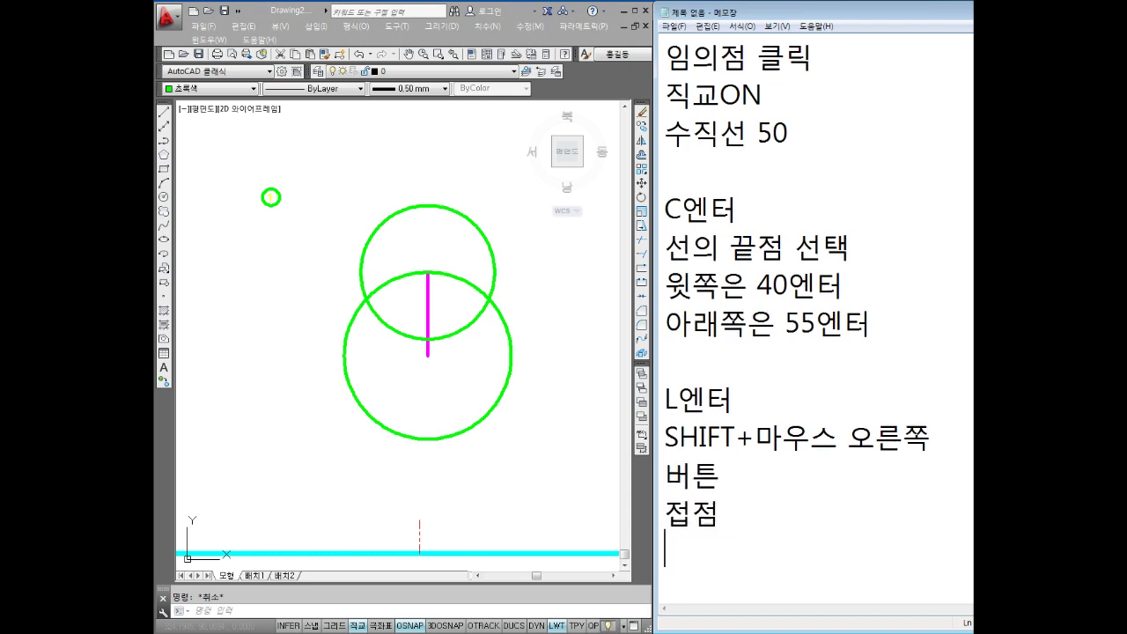
left_click(272, 323)
type("ㄴ")
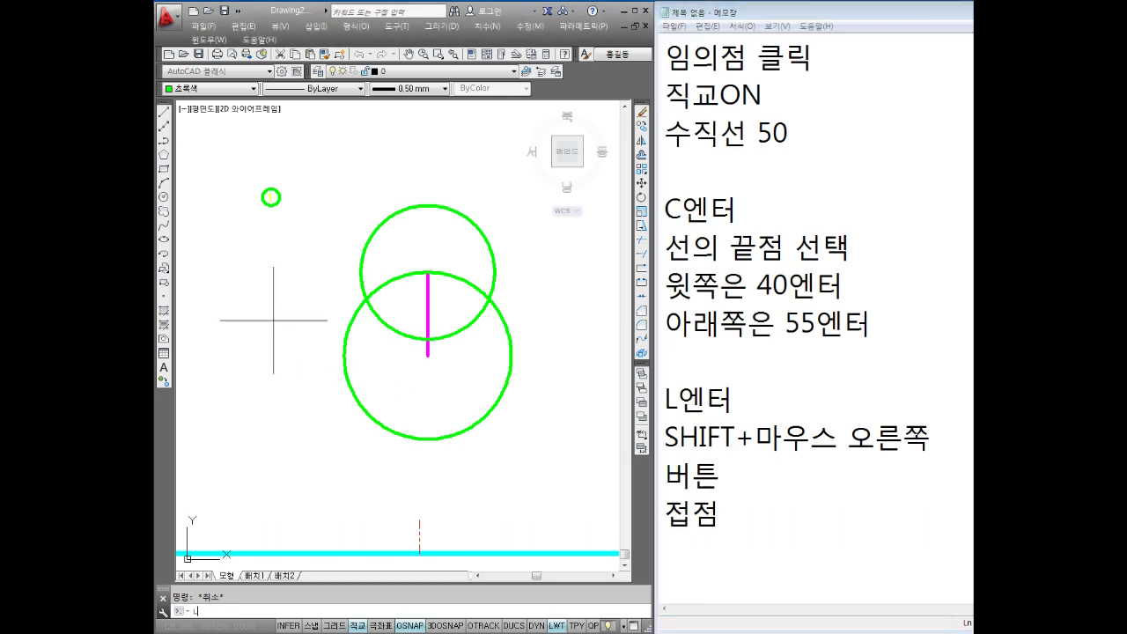
type("l")
key("Return")
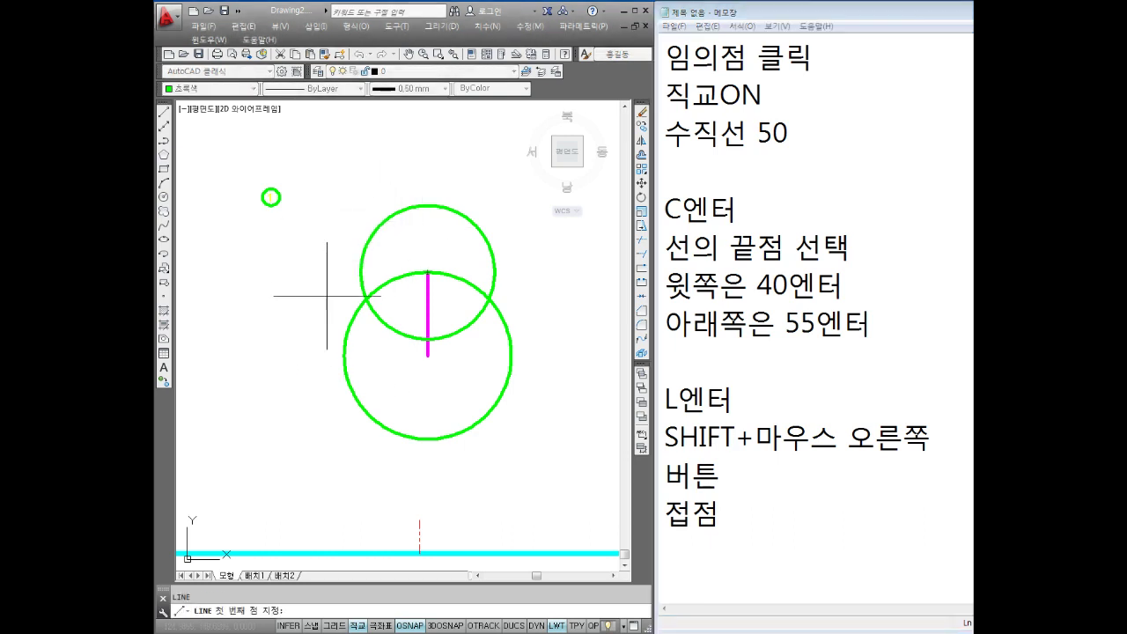
right_click(317, 263, "shift")
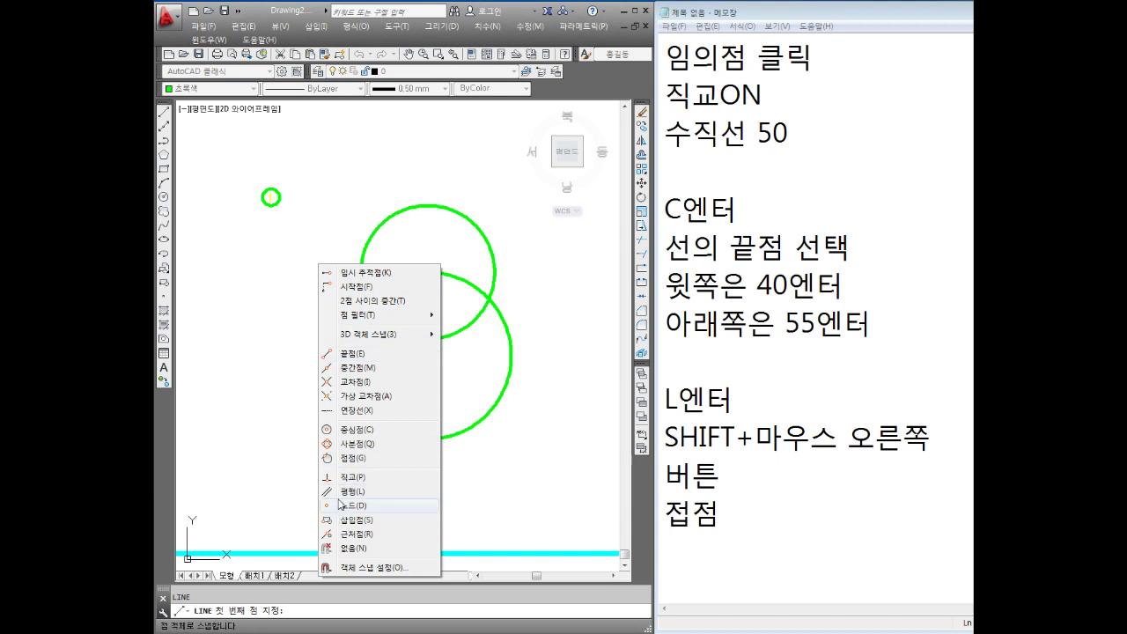
left_click(353, 459)
scroll(390, 252, "up", 5)
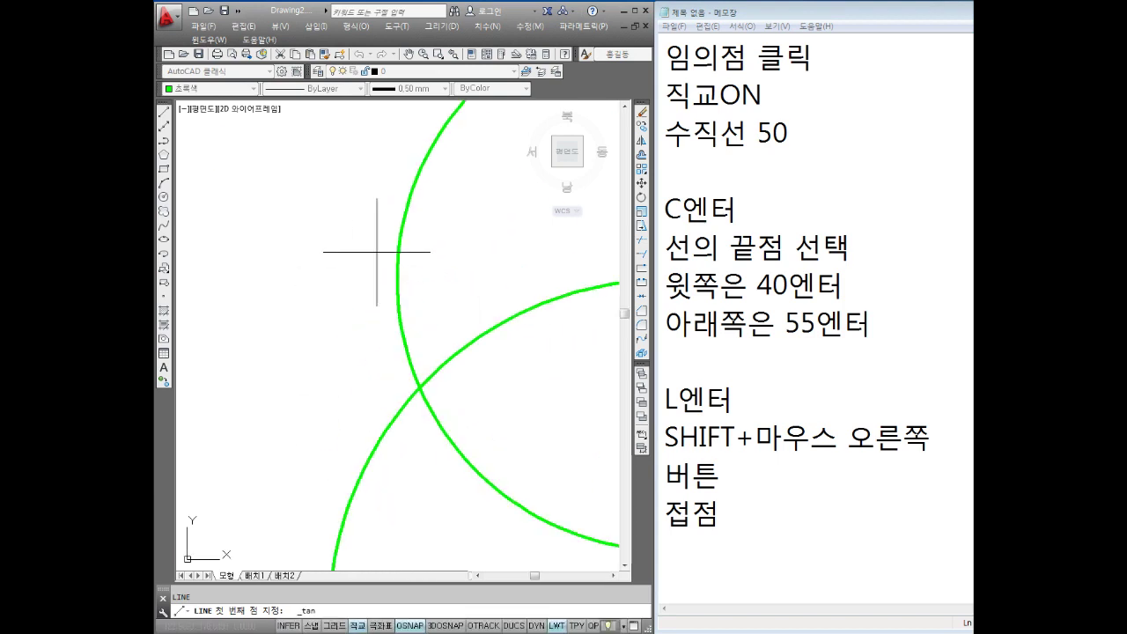
left_click(417, 177)
scroll(327, 371, "down", 3)
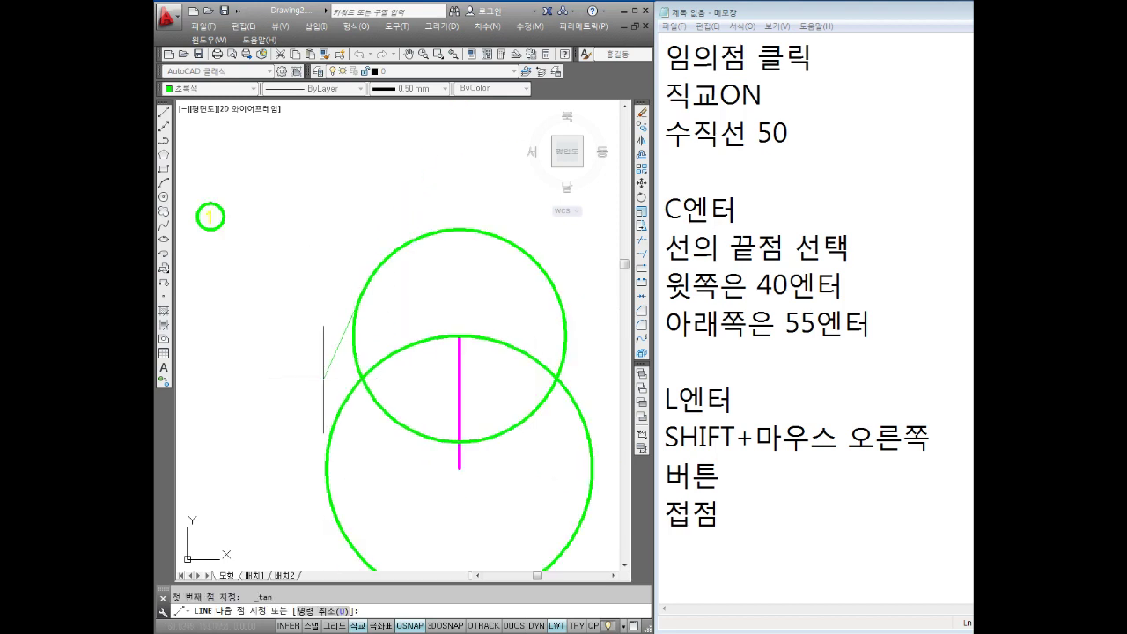
right_click(327, 379, "shift")
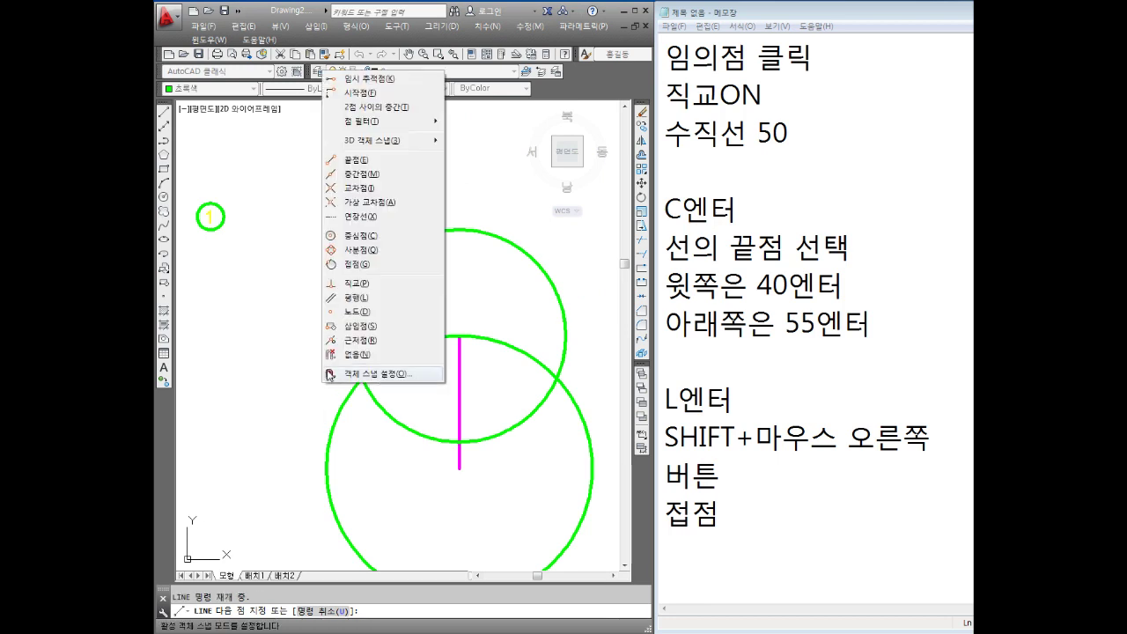
left_click(357, 263)
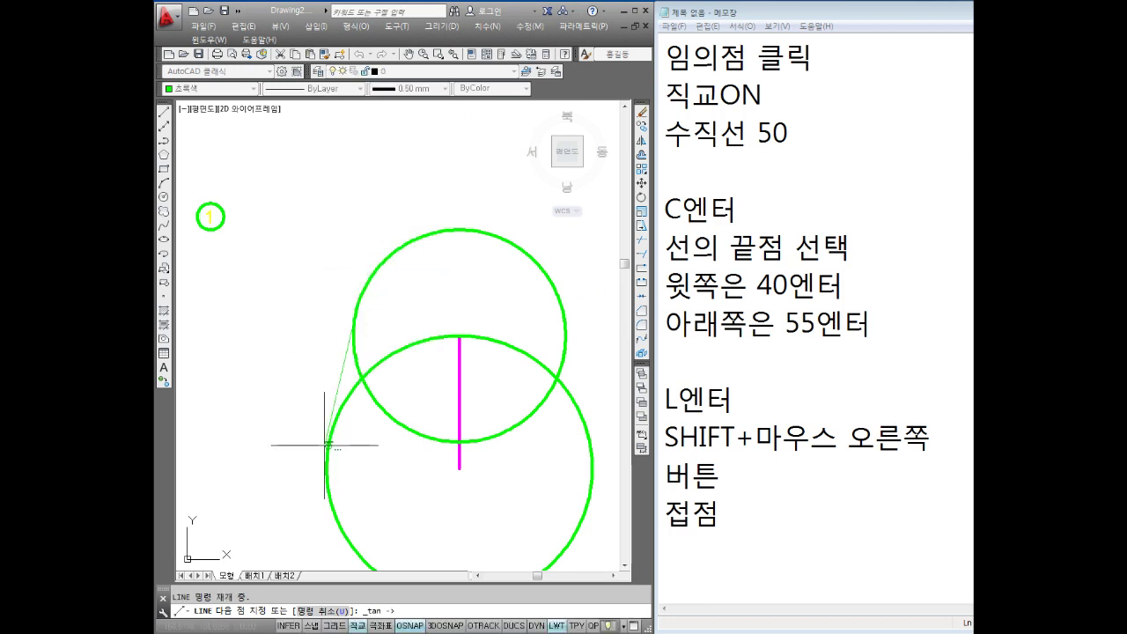
scroll(327, 445, "up", 1)
scroll(340, 379, "up", 1)
scroll(324, 380, "down", 2)
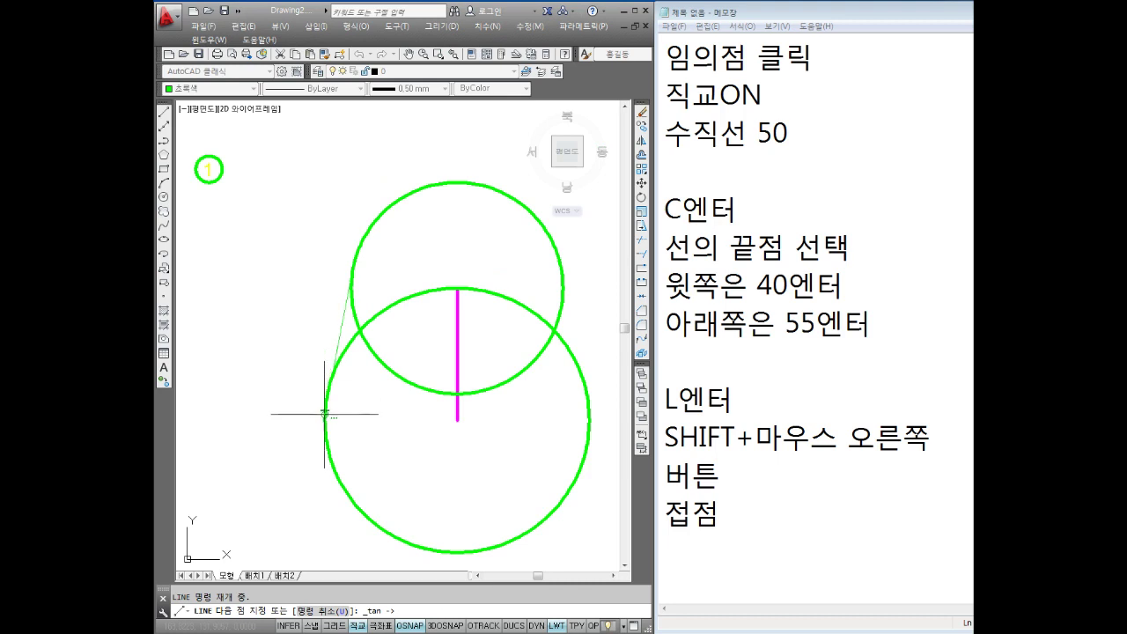
left_click(324, 403)
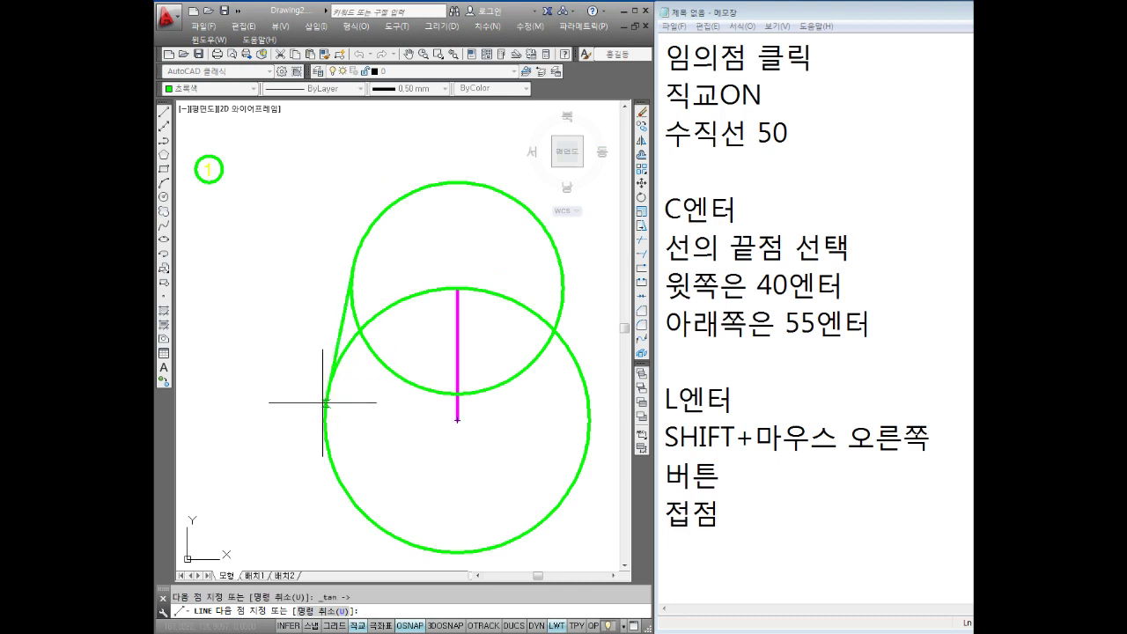
key("Escape")
Zoom and pan to inspect the new tangent line where it meets the circles.
scroll(345, 298, "up", 2)
scroll(344, 284, "up", 3)
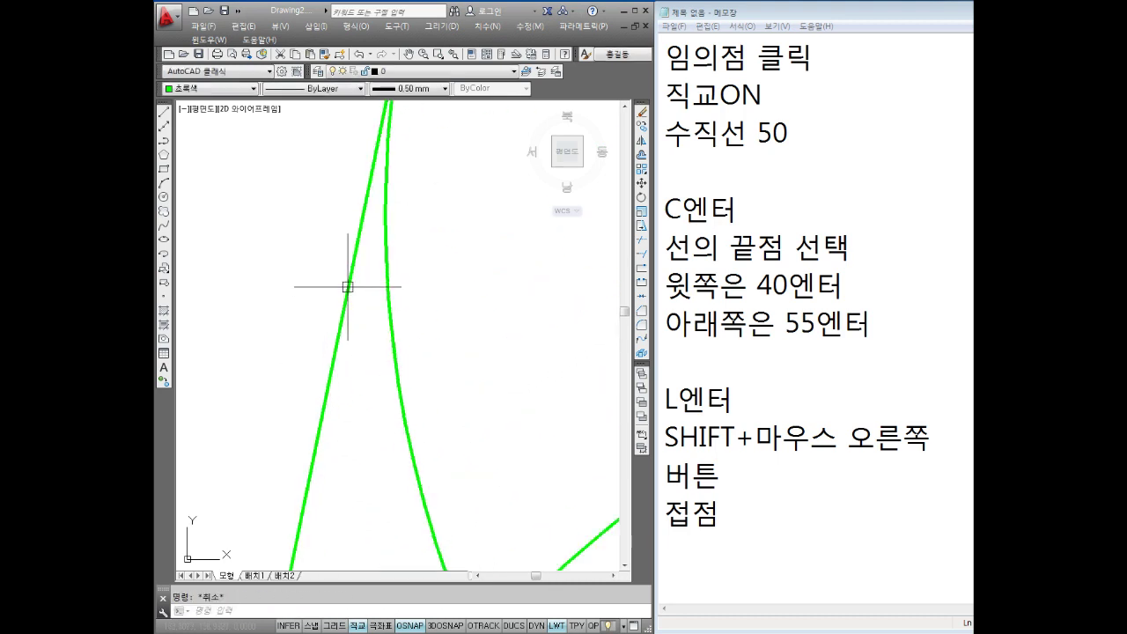
scroll(370, 156, "up", 2)
scroll(372, 176, "down", 3)
middle_click_drag(372, 176, 410, 201)
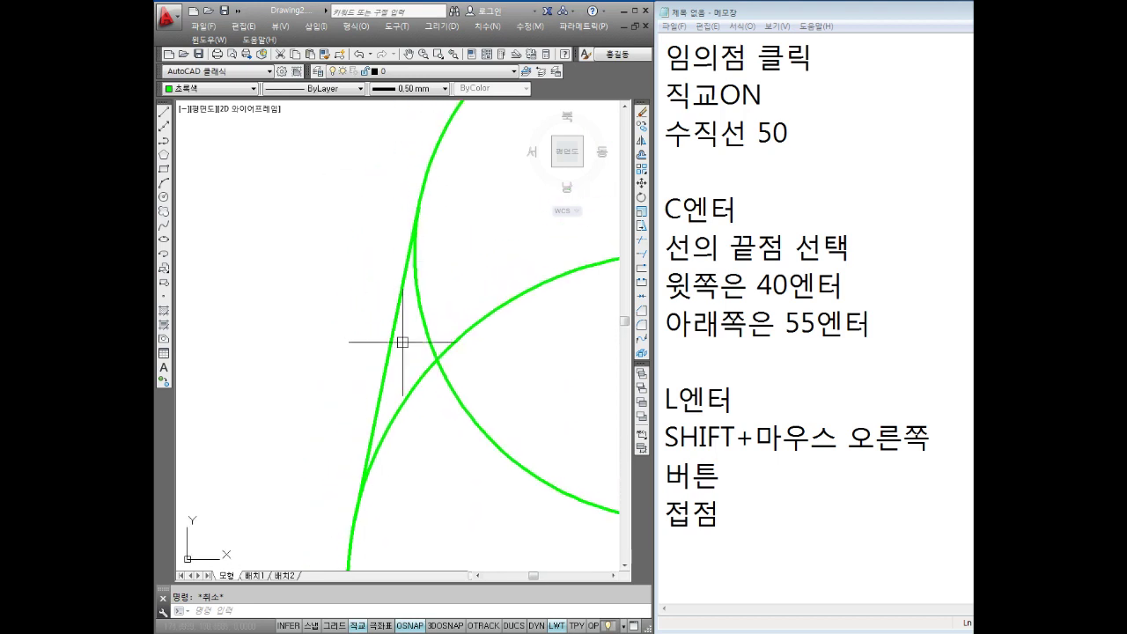
left_click(388, 340)
scroll(340, 340, "down", 2)
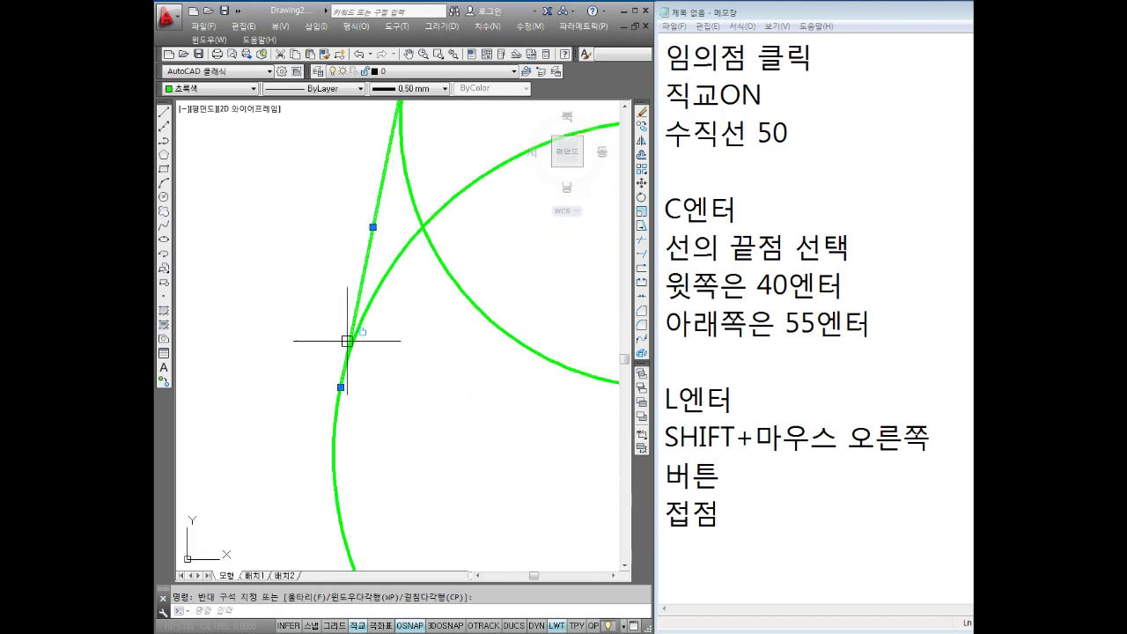
scroll(374, 333, "down", 2)
scroll(376, 310, "up", 3)
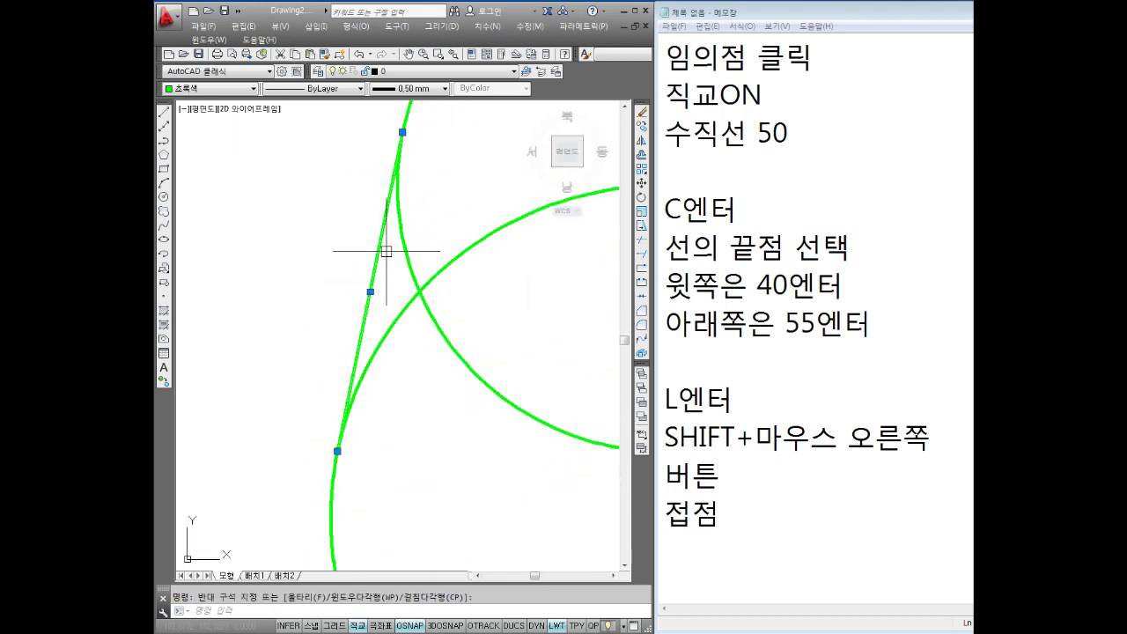
scroll(412, 256, "up", 2)
key("Escape")
Start another line from an endpoint, then cancel it.
key("Return")
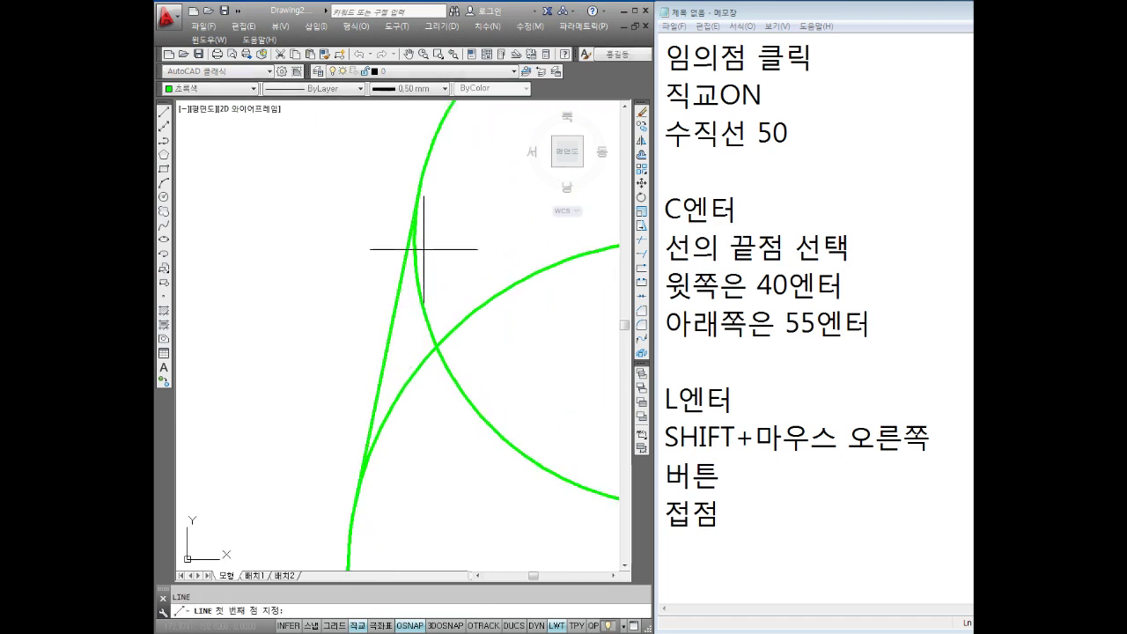
left_click(418, 198)
middle_click_drag(395, 458, 371, 339)
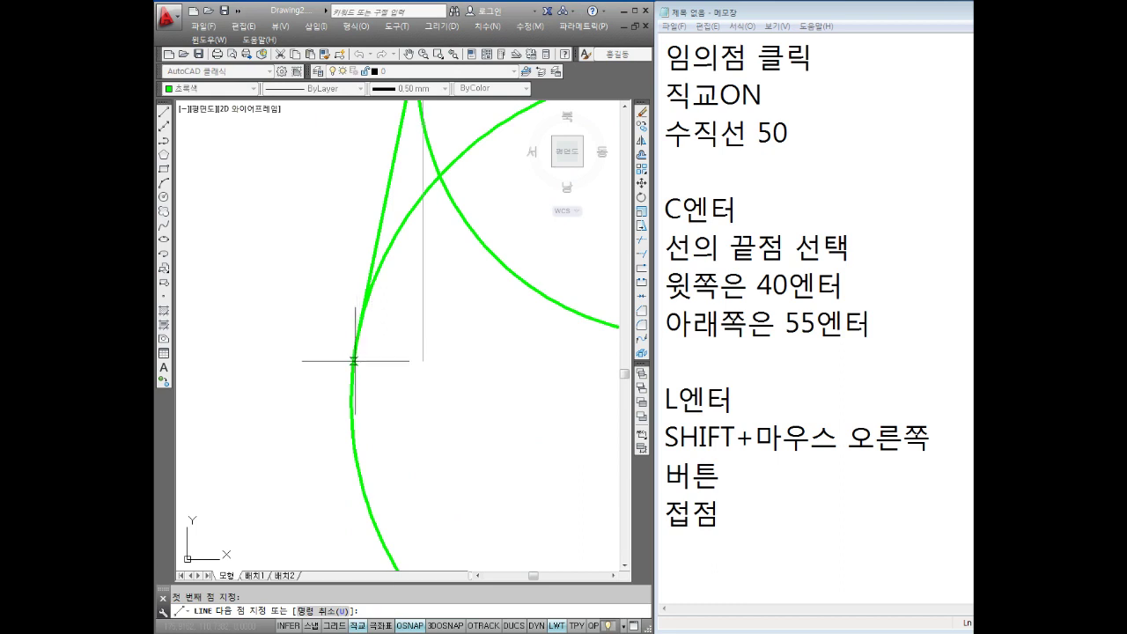
right_click(358, 340, "shift")
key("Escape")
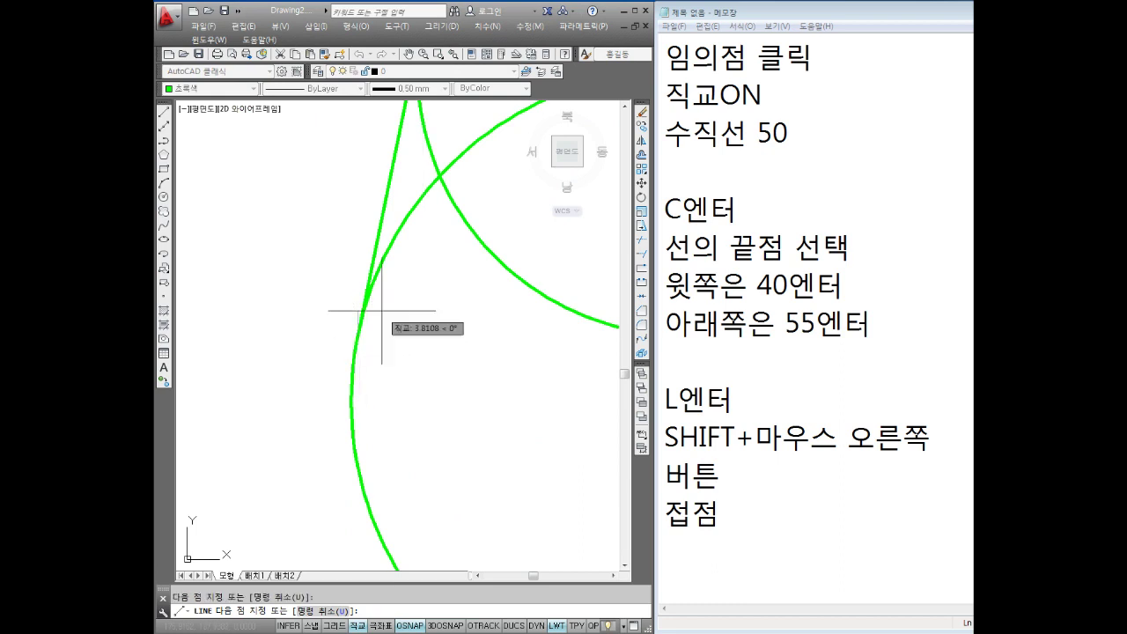
scroll(391, 323, "up", 3)
scroll(370, 344, "up", 3)
scroll(395, 370, "up", 2)
scroll(397, 378, "down", 1)
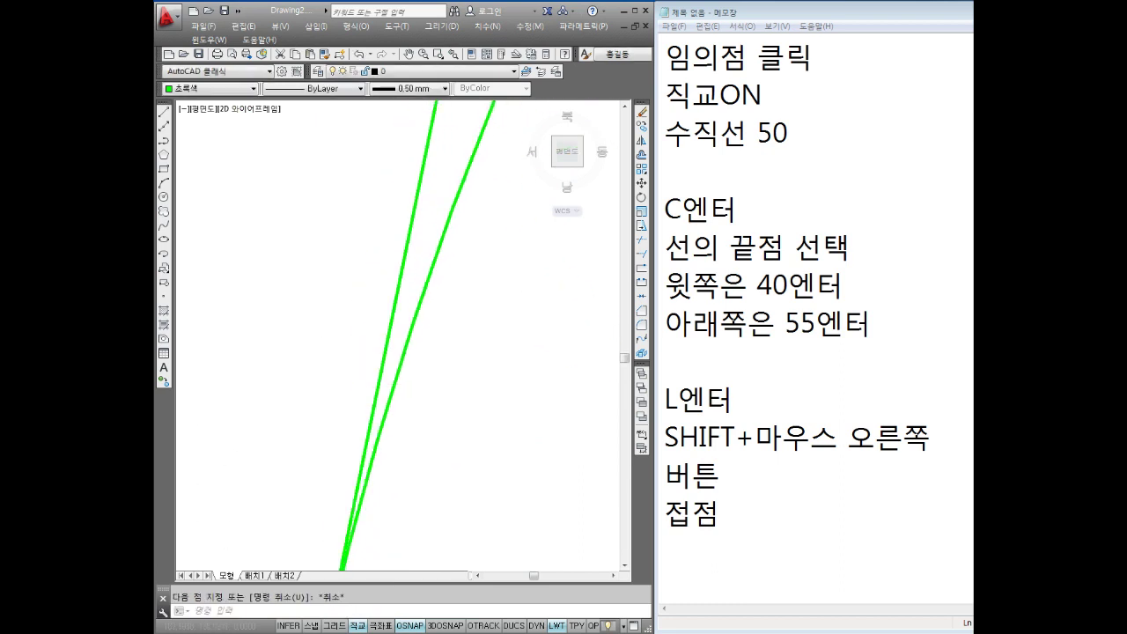
scroll(397, 378, "down", 2)
scroll(423, 364, "down", 2)
key("Escape")
Undo recent steps and delete the extra left line.
key("ctrl+z")
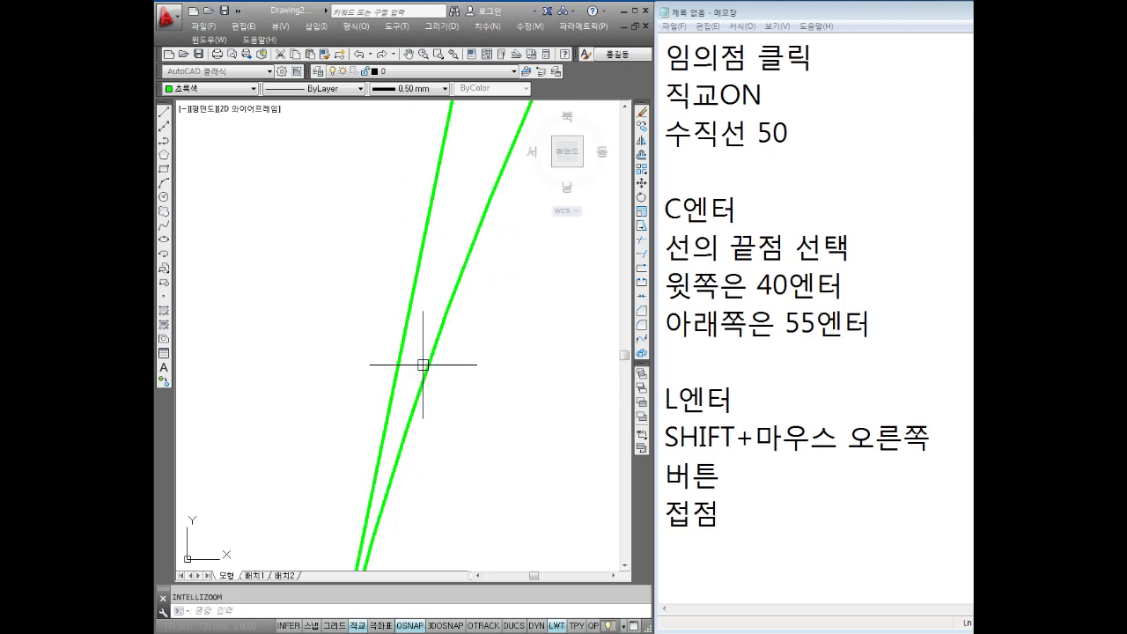
key("ctrl+z")
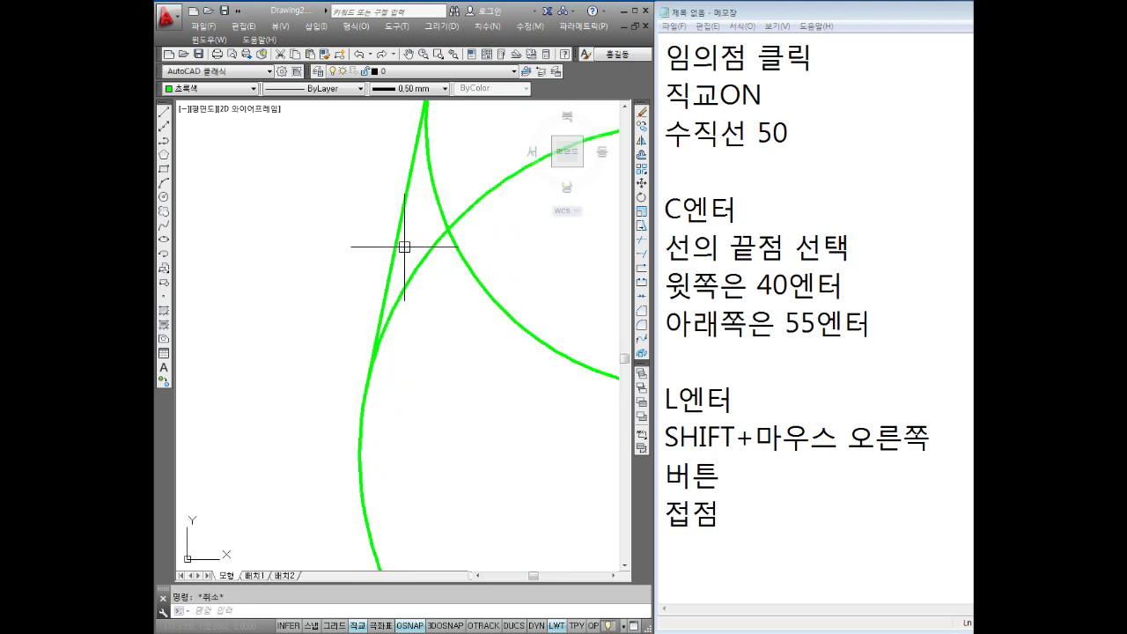
left_click(403, 244)
left_click(364, 246)
key("Delete")
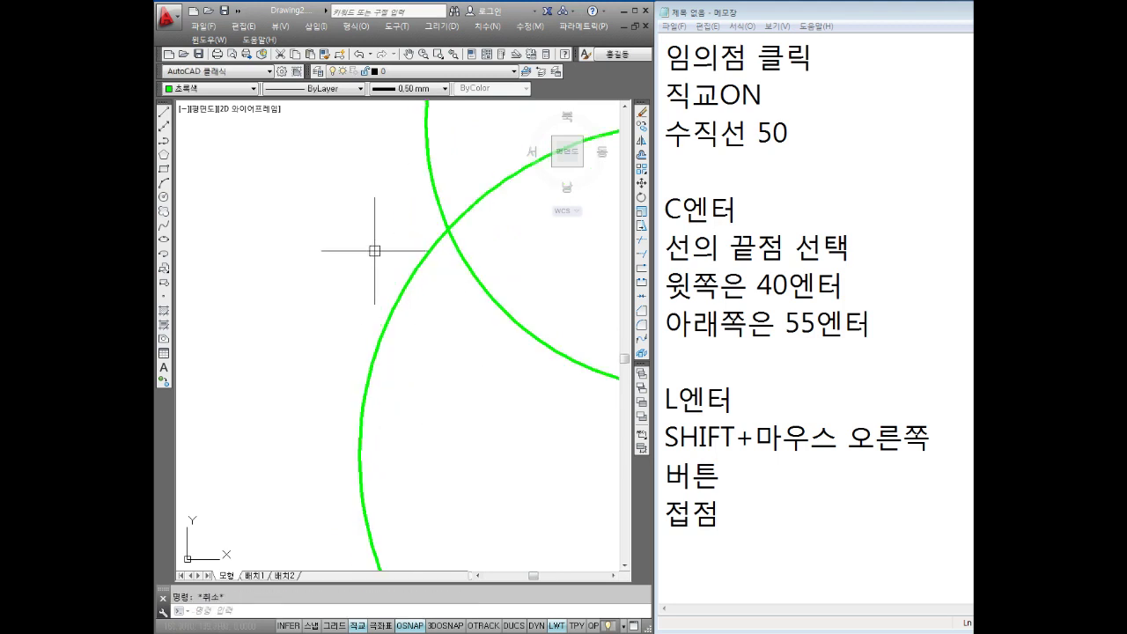
key("ctrl+z")
scroll(375, 251, "down", 3)
scroll(411, 291, "down", 3)
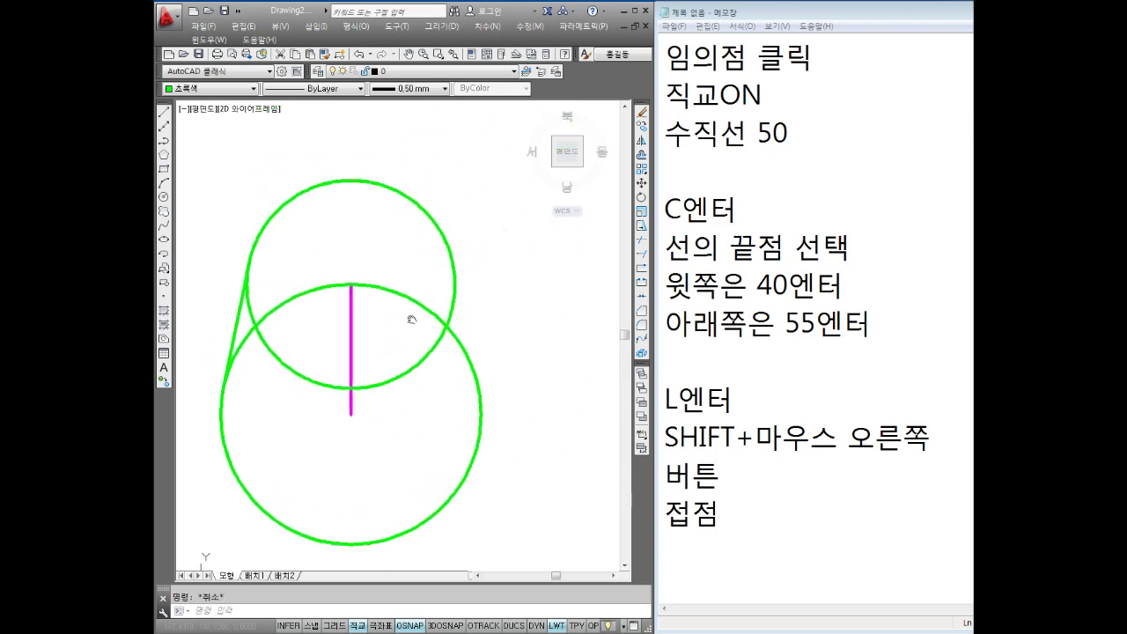
Draw the right line tangent to the upper and lower circles.
type("l")
key("Return")
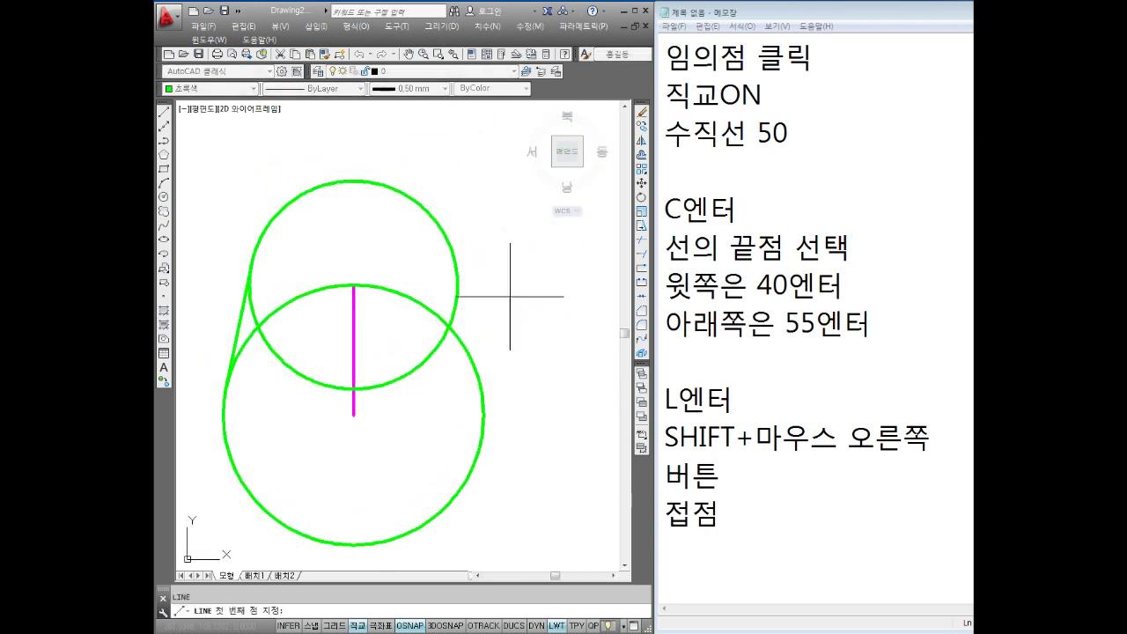
right_click(495, 255, "shift")
left_click(529, 447)
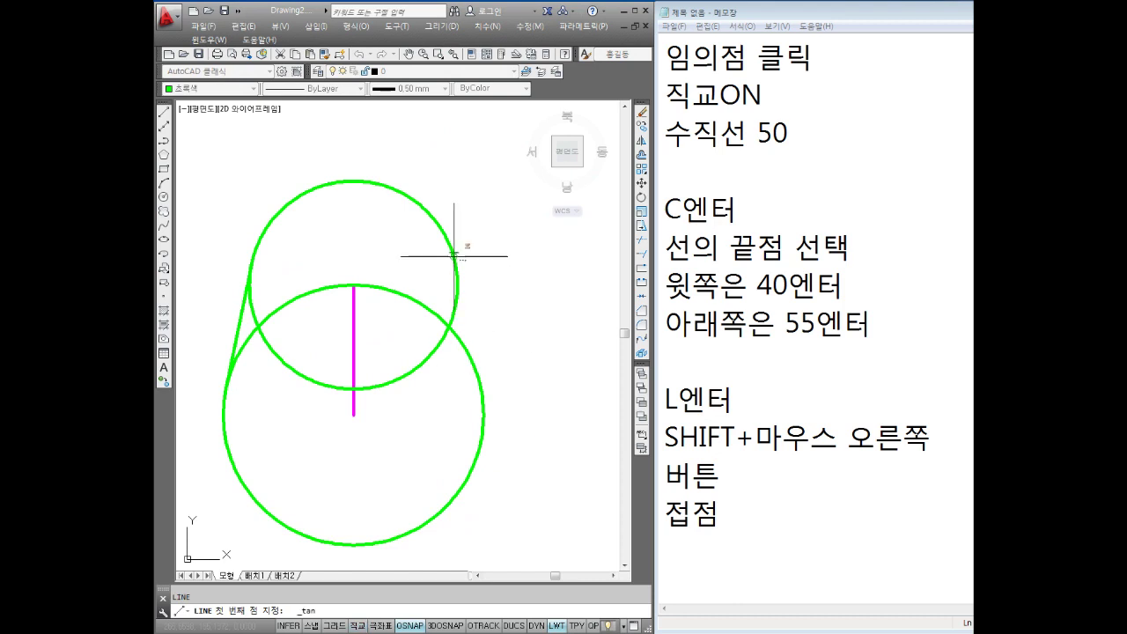
left_click(460, 254)
left_click(551, 256)
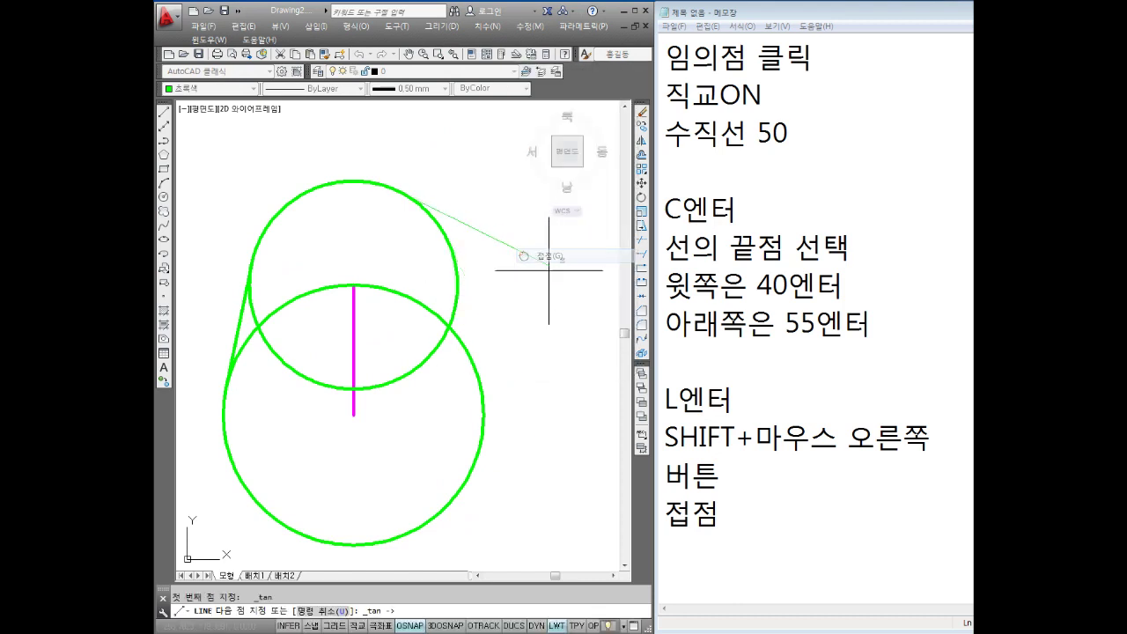
left_click(484, 403)
middle_click_drag(484, 402, 516, 378)
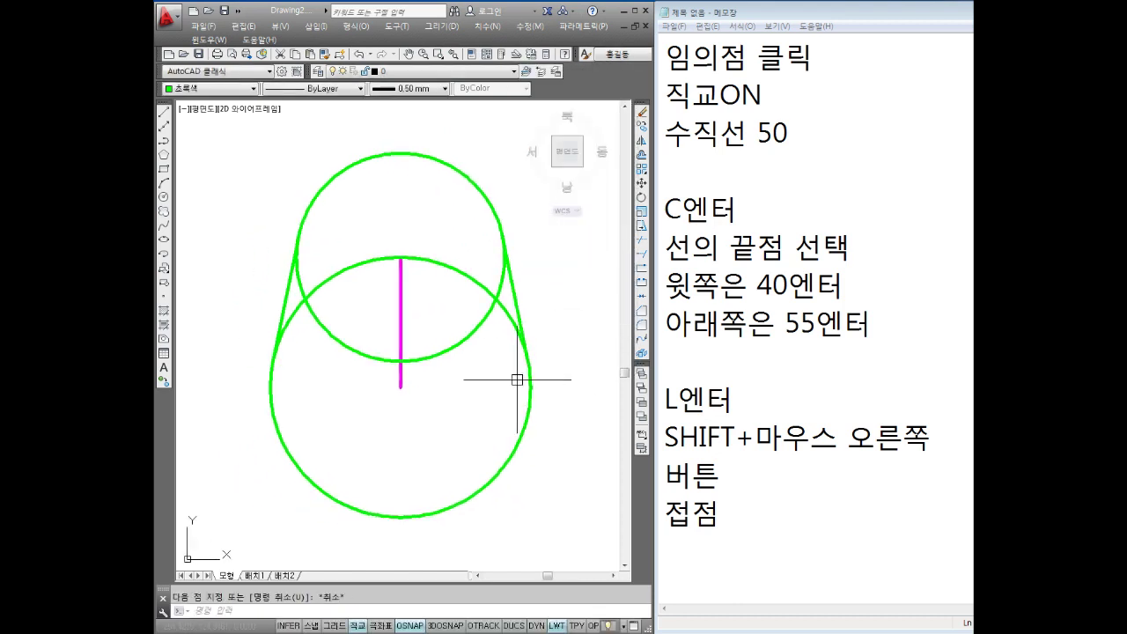
key("Escape")
left_click(761, 582)
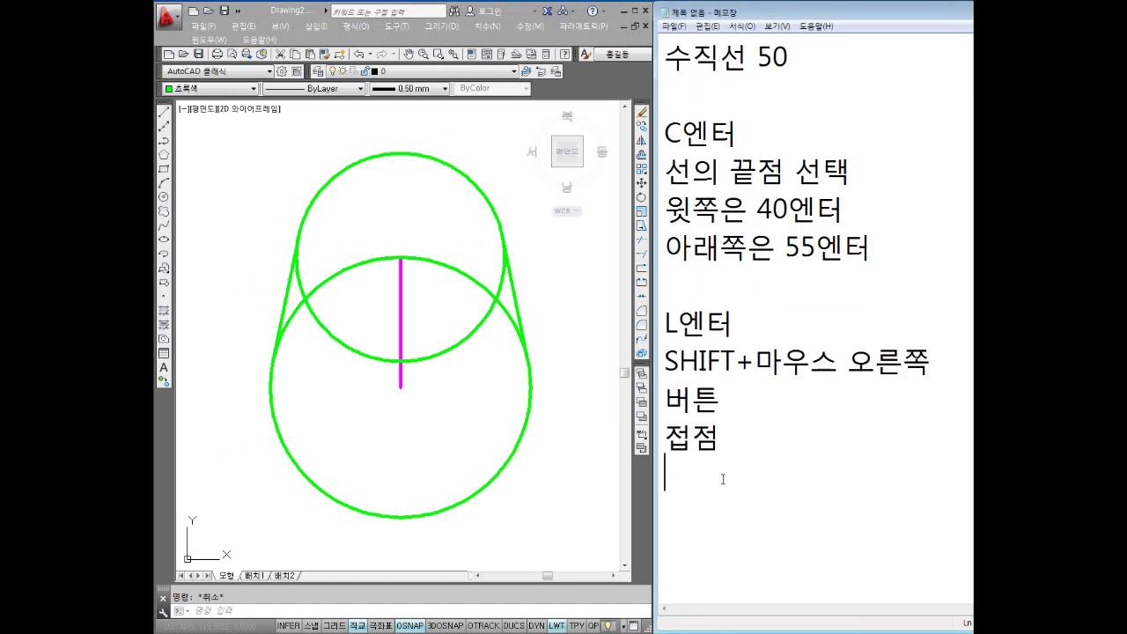
Complete the note line '접점을이용한 접선 완료' in Notepad.
type("을이용ㅎ")
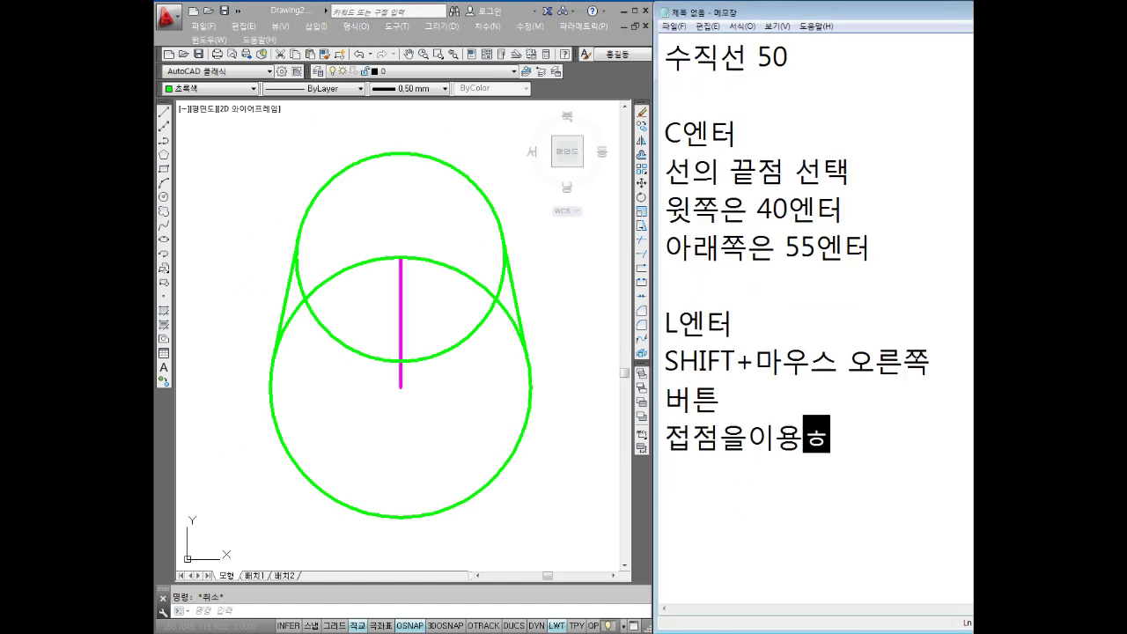
key("Return")
type("접서ㄴ ")
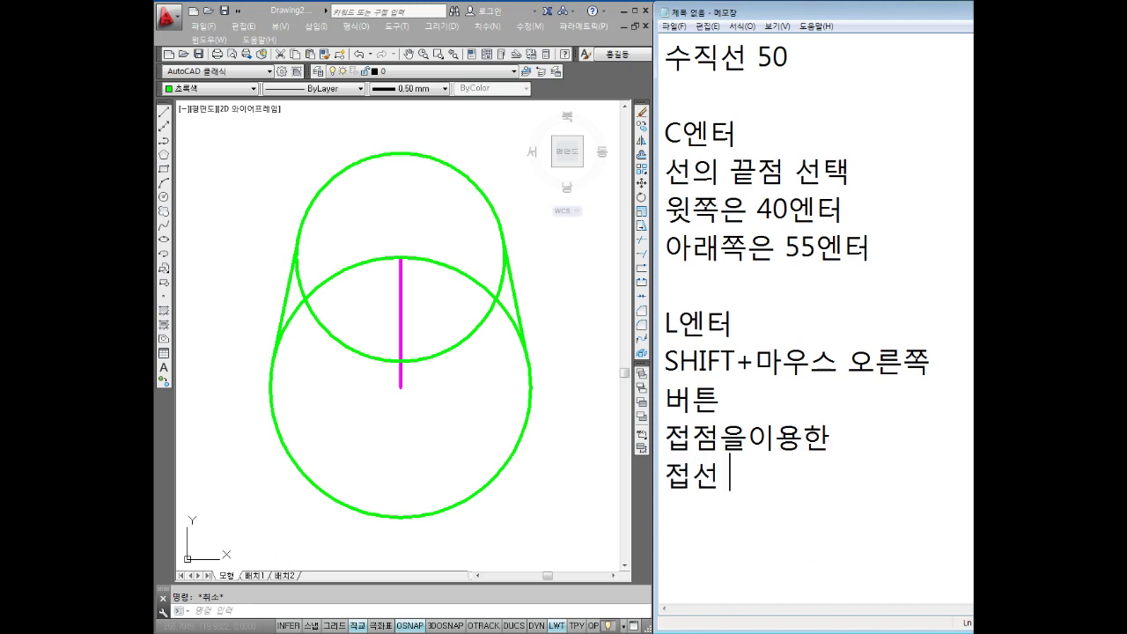
type("와ㄴ료")
key("Return")
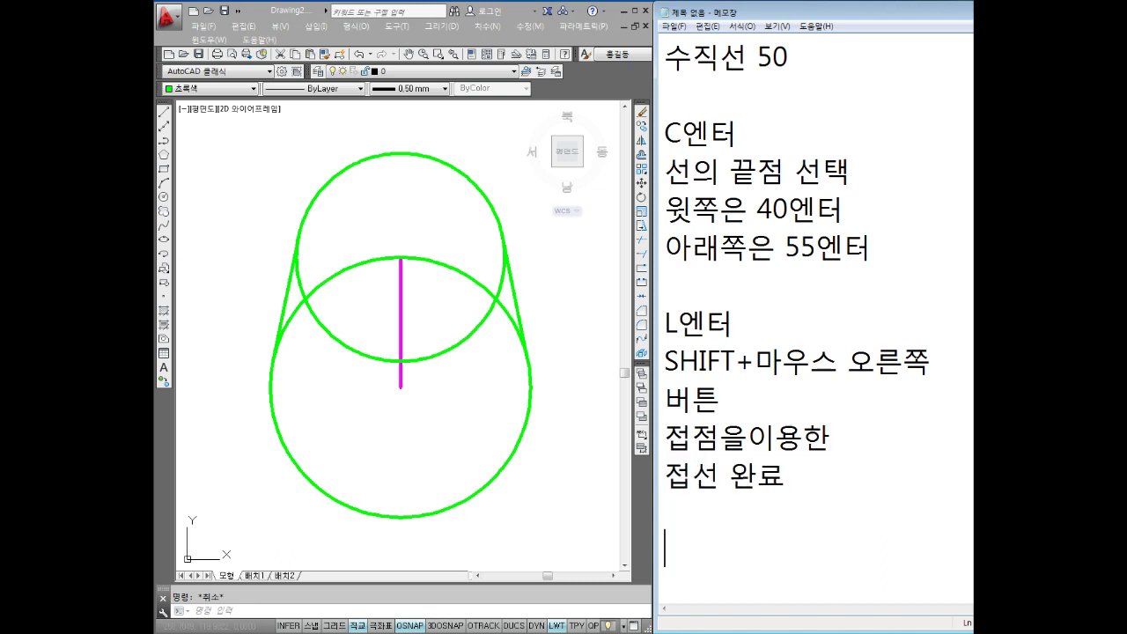
key("Return")
Add the trim step notes 'TR엔터' and '엔터' on new lines.
type("Tㄱ")
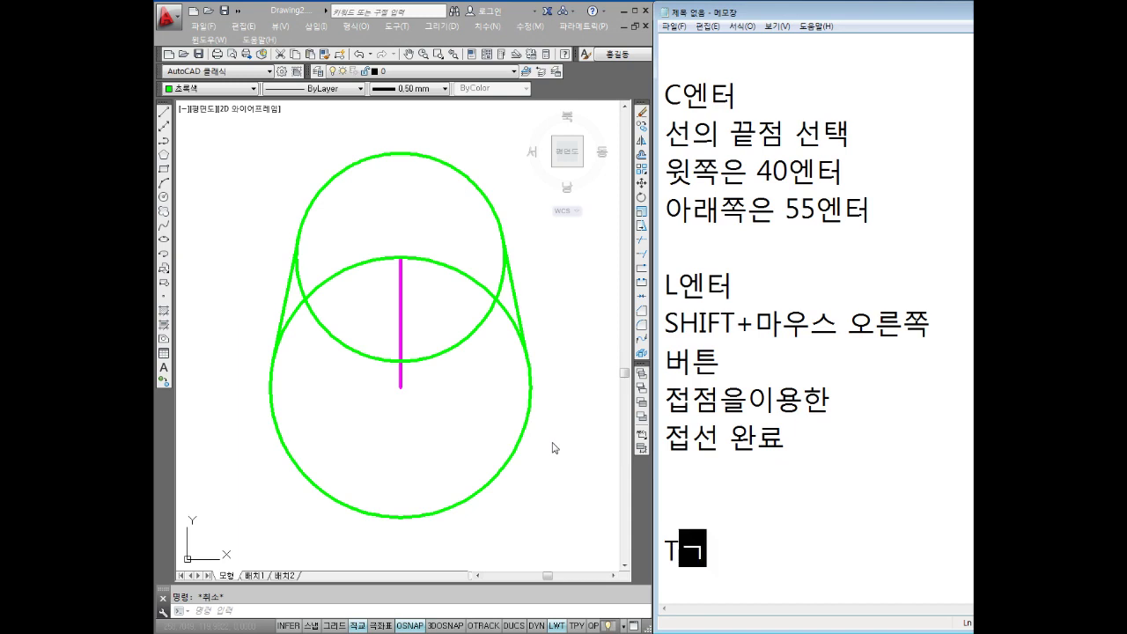
key("BackSpace")
key("BackSpace")
type("R")
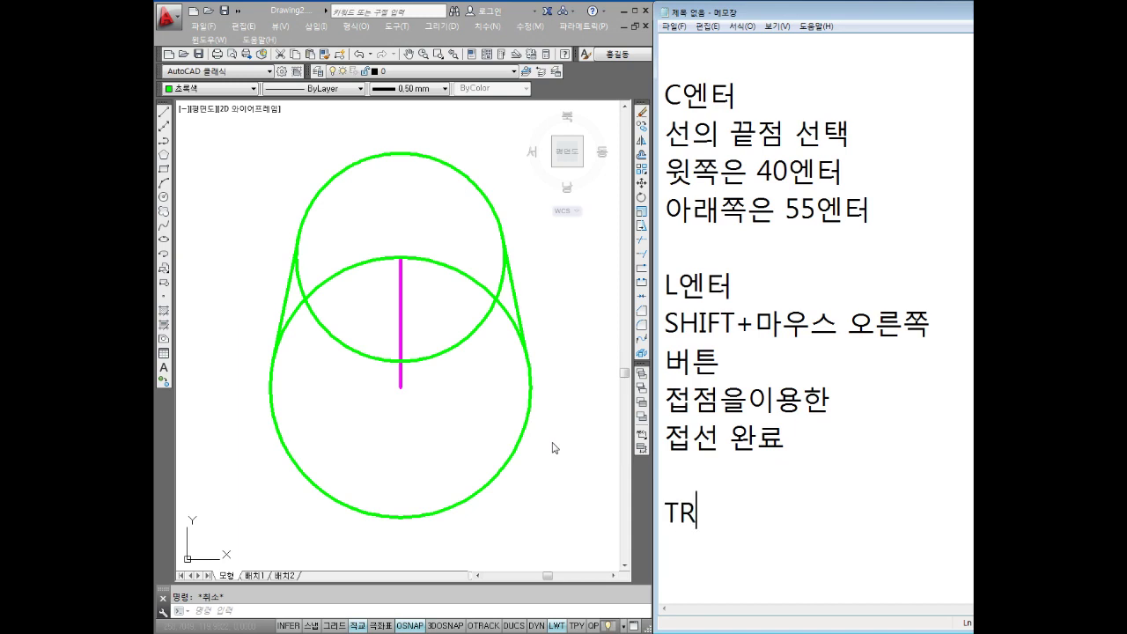
type("엔터")
key("Return")
type("엔터")
key("Return")
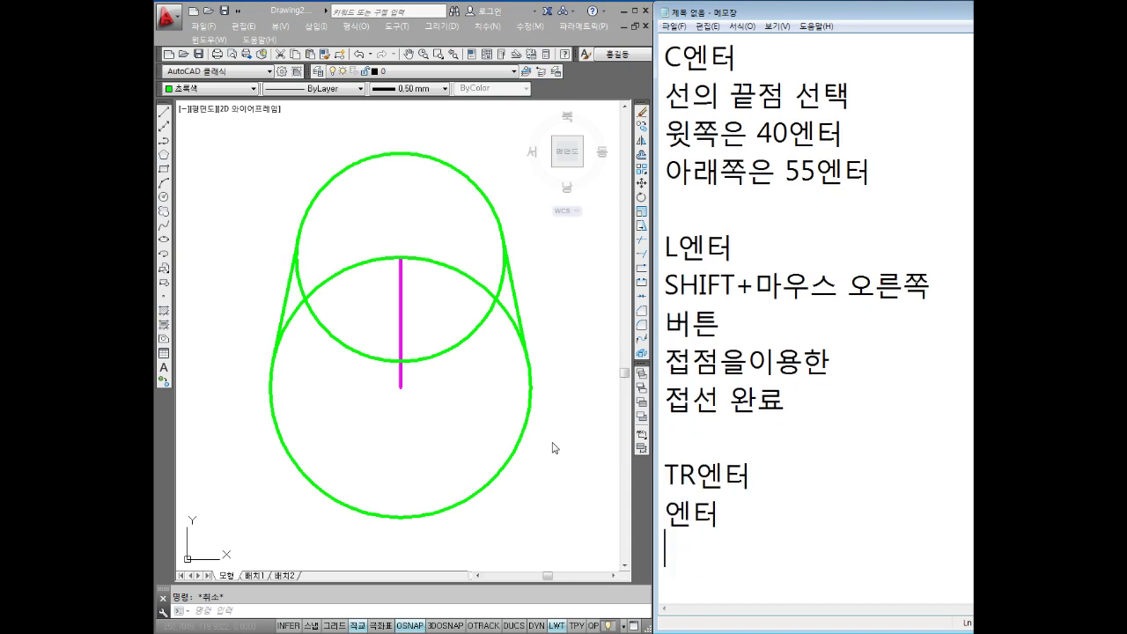
type("ㅅㄱ")
key("Return")
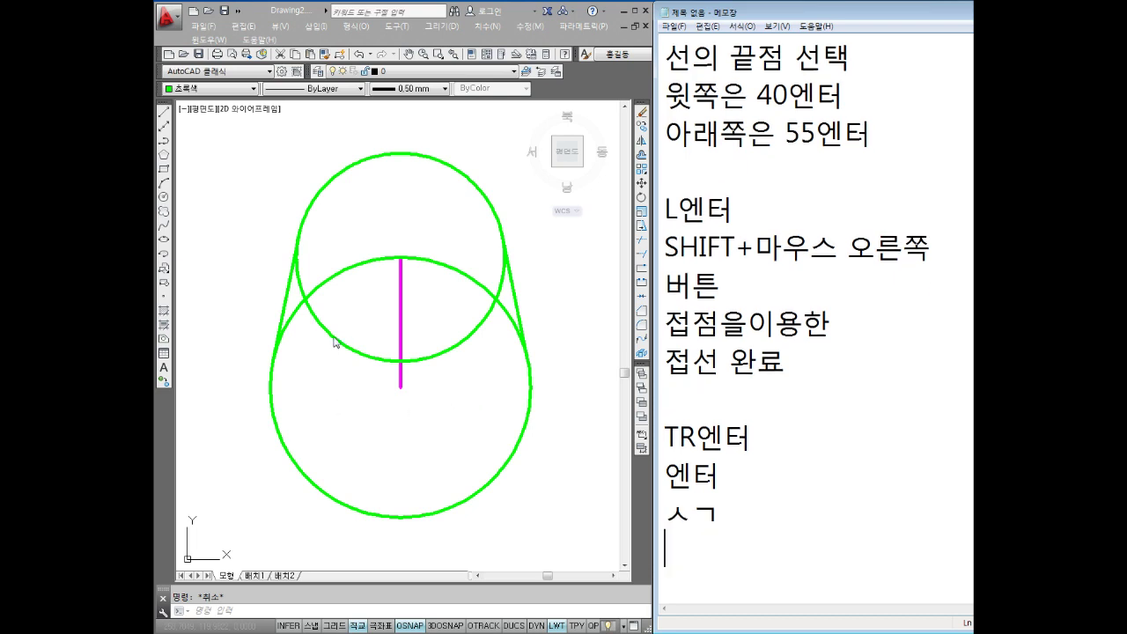
key("Return")
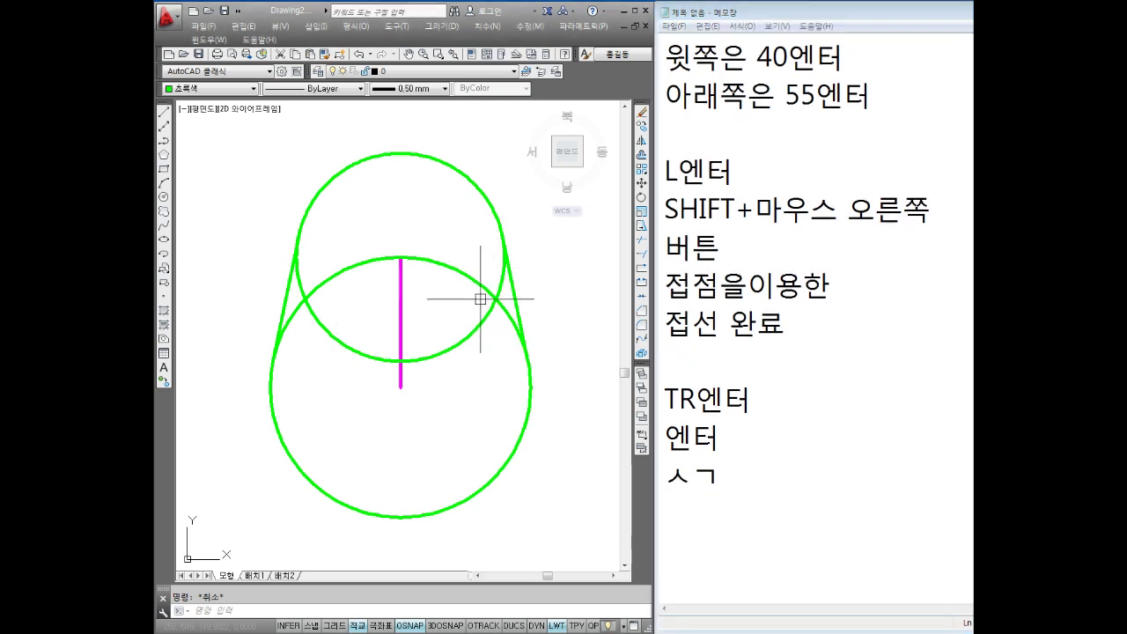
Trim the upper and lower inner arcs and the left notch into one continuous outline.
type("tr")
key("Return")
key("Return")
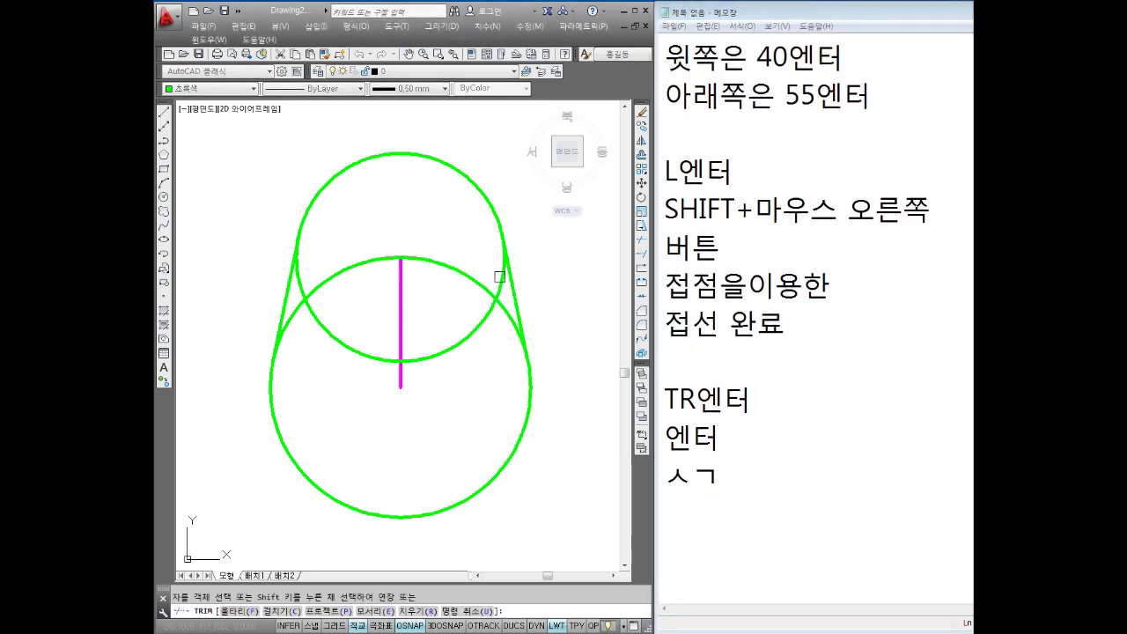
left_click(498, 263)
left_click(479, 318)
left_click_drag(335, 251, 308, 342)
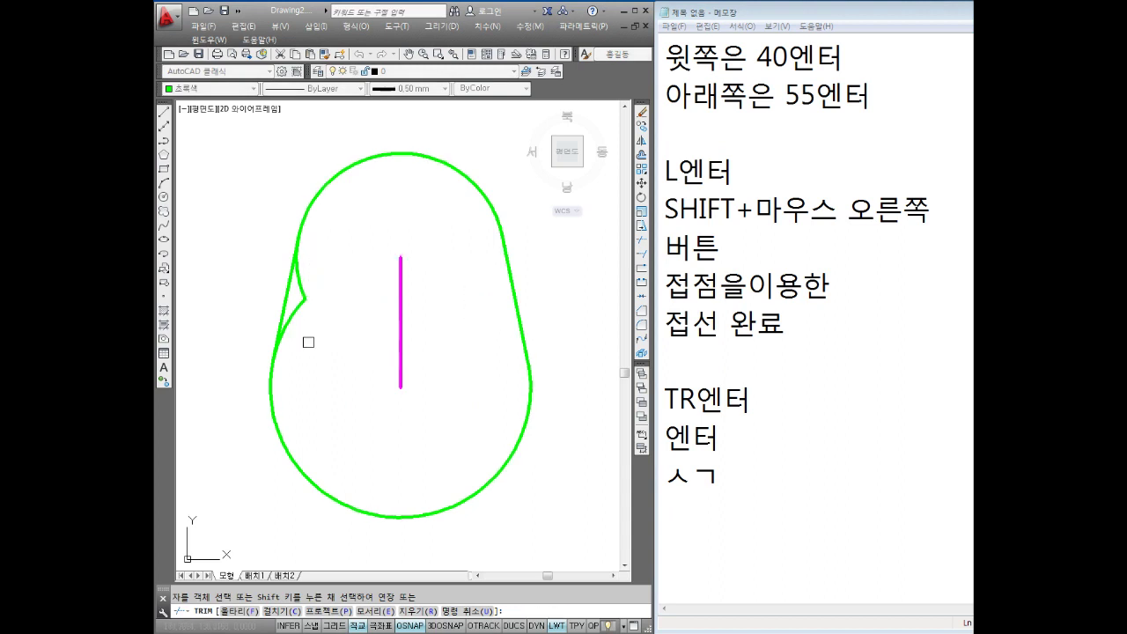
left_click(295, 343)
key("Escape")
middle_click_drag(348, 343, 373, 319)
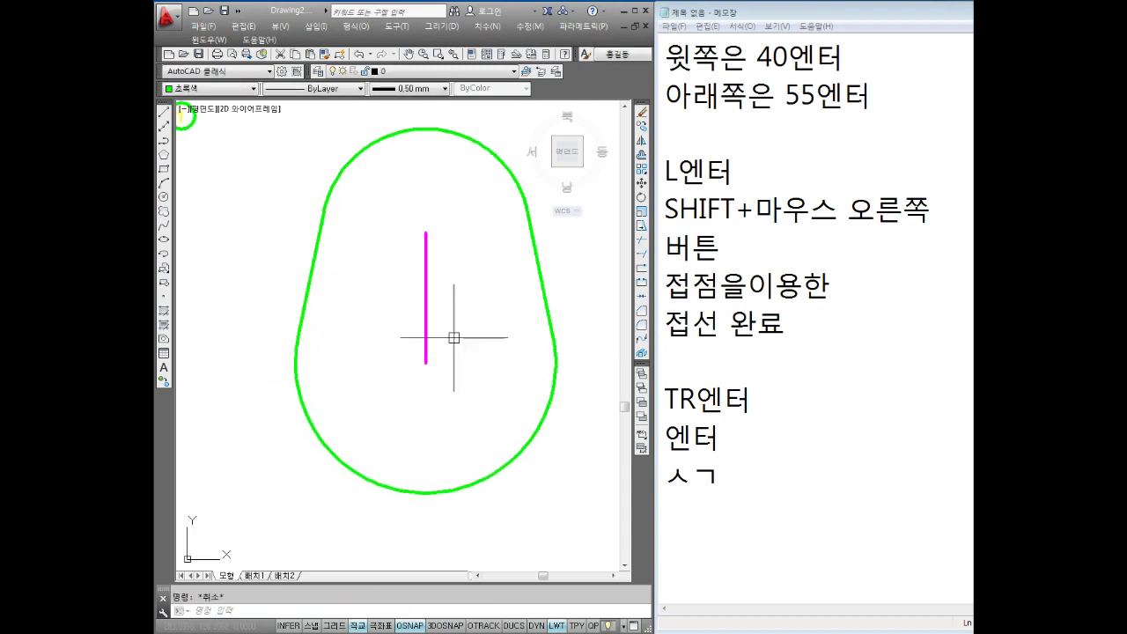
middle_click_drag(455, 339, 449, 355)
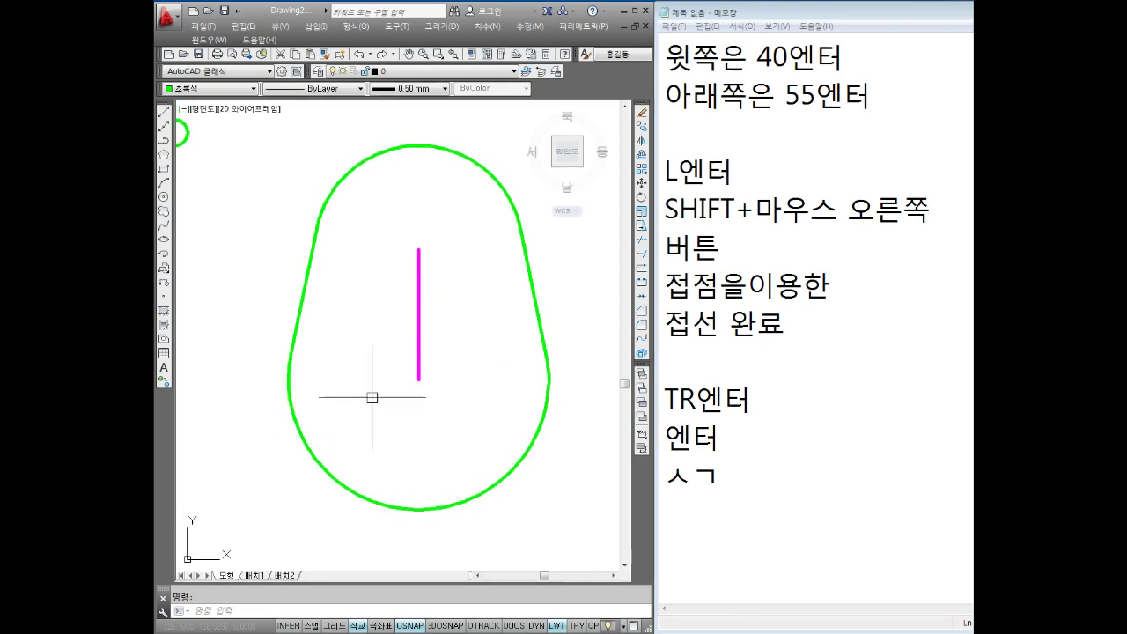
scroll(387, 392, "up", 2)
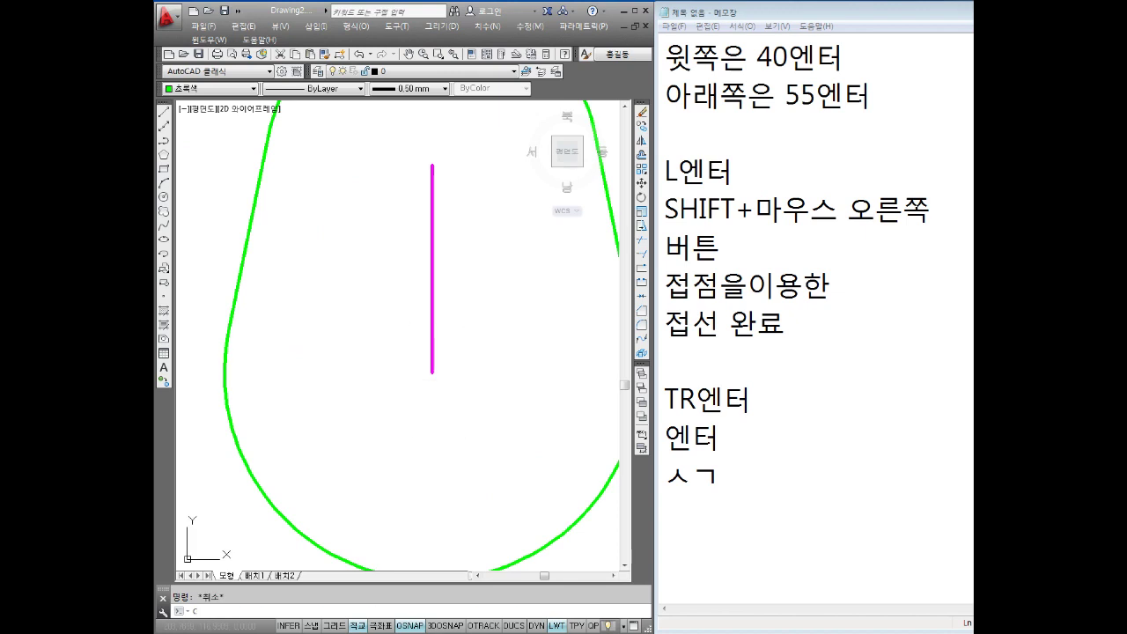
Draw a small circle centred on the magenta line's bottom endpoint.
type("c")
key("Return")
left_click(432, 371)
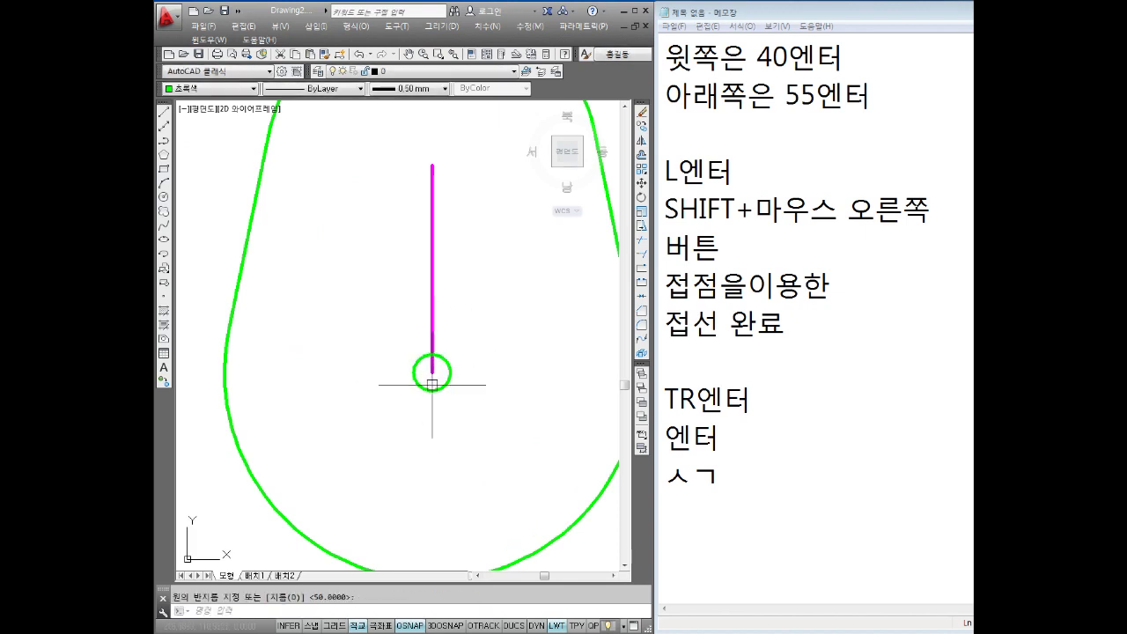
scroll(450, 389, "down", 2)
key("Escape")
Add the notes 'A엔터' and 'C엔터' to the step notes.
left_click(744, 497)
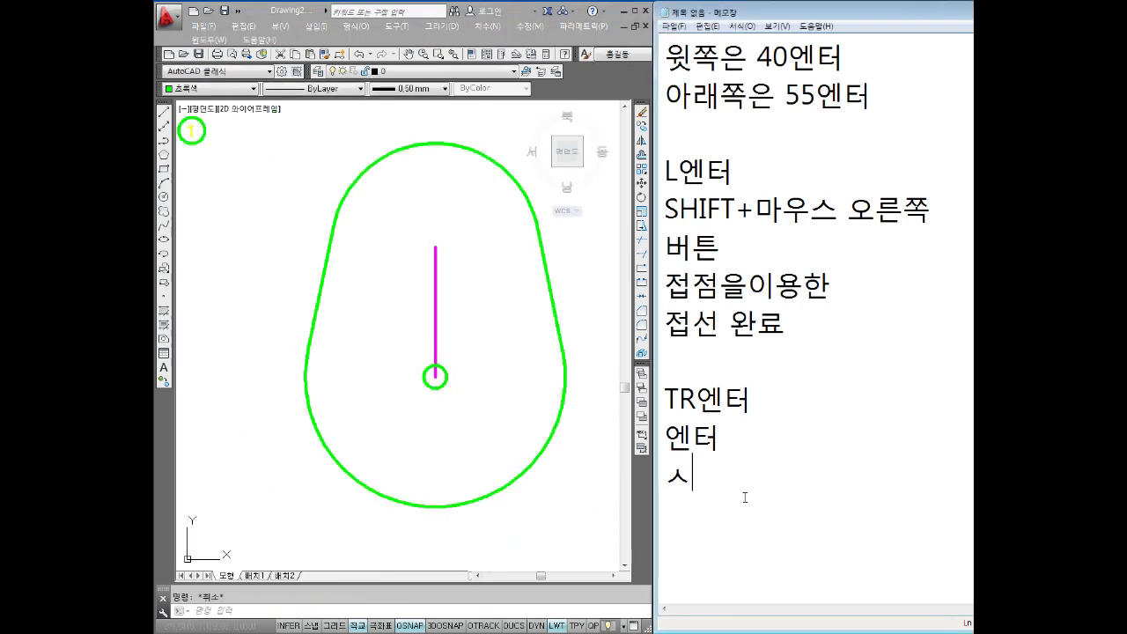
type("Vㅇ")
key("BackSpace")
key("BackSpace")
type("엔")
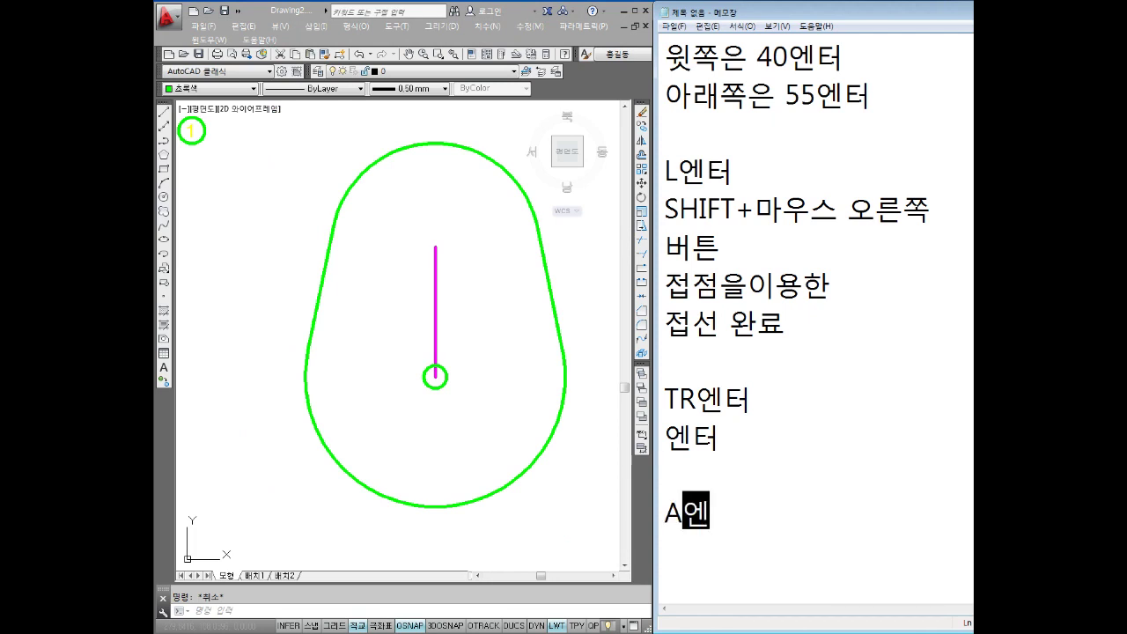
type("터")
key("Return")
type("엔")
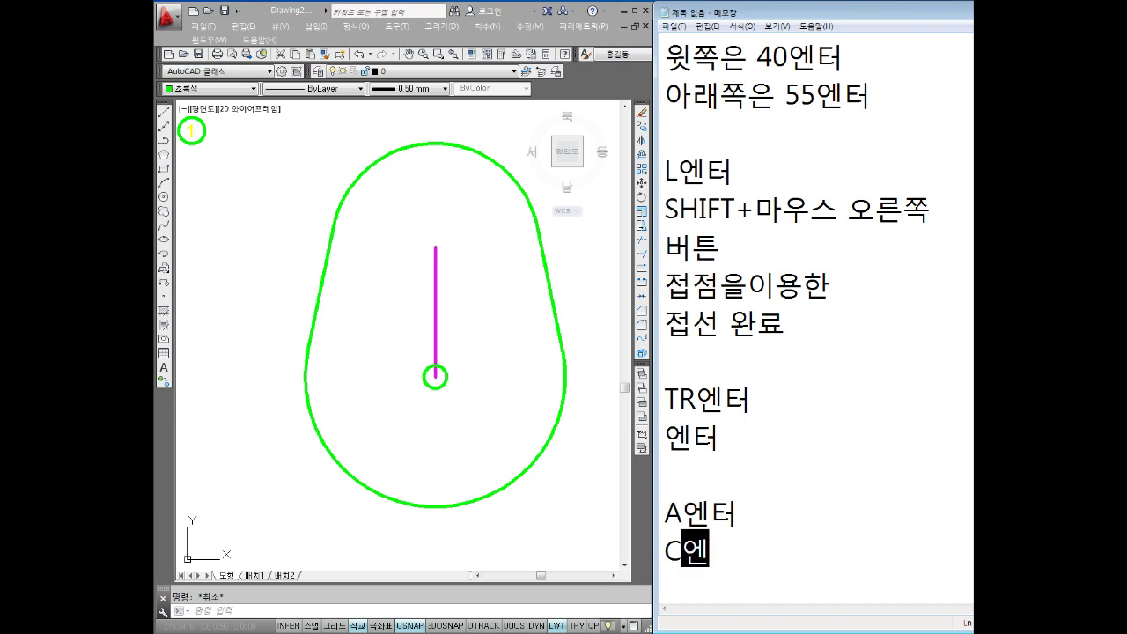
type("터")
key("Return")
type("끝점")
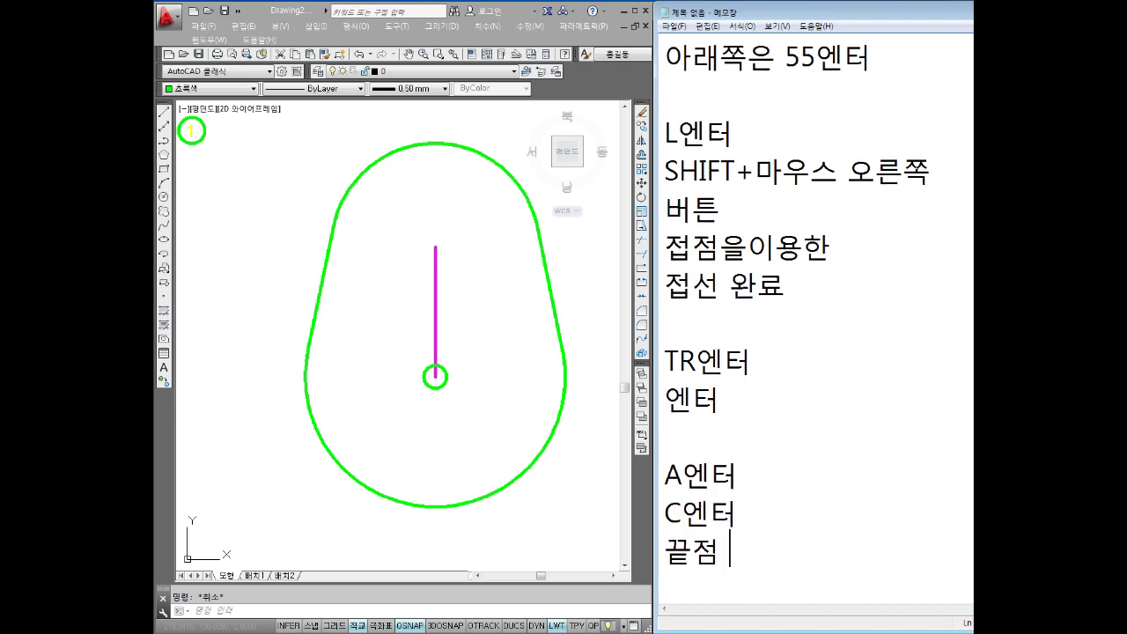
type(" 클")
type("릭")
key("Return")
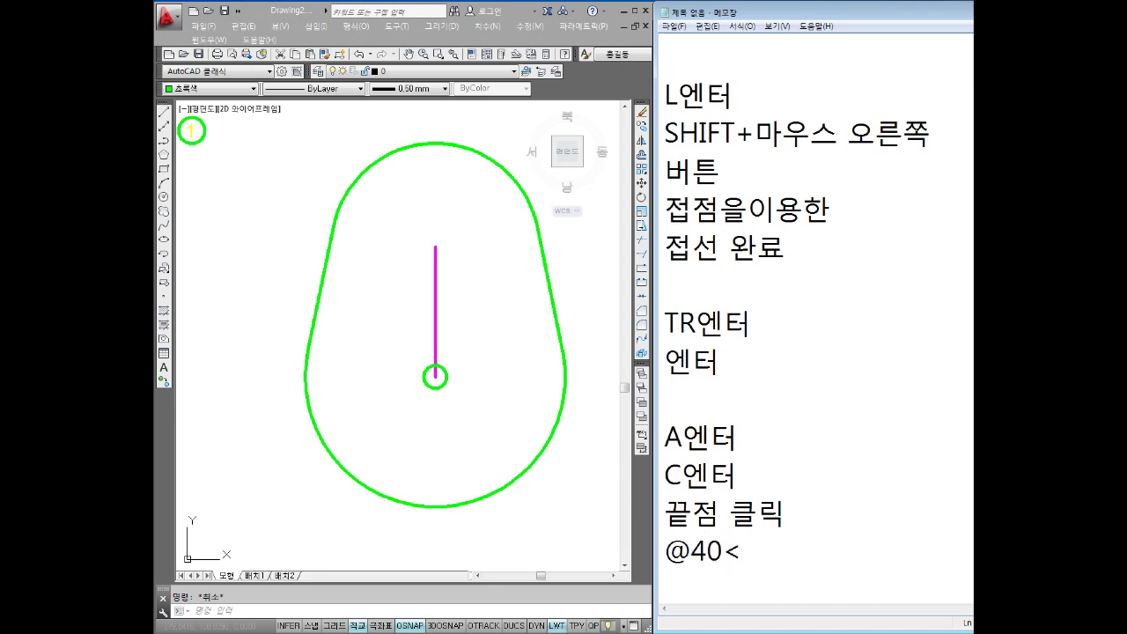
type("190")
key("Return")
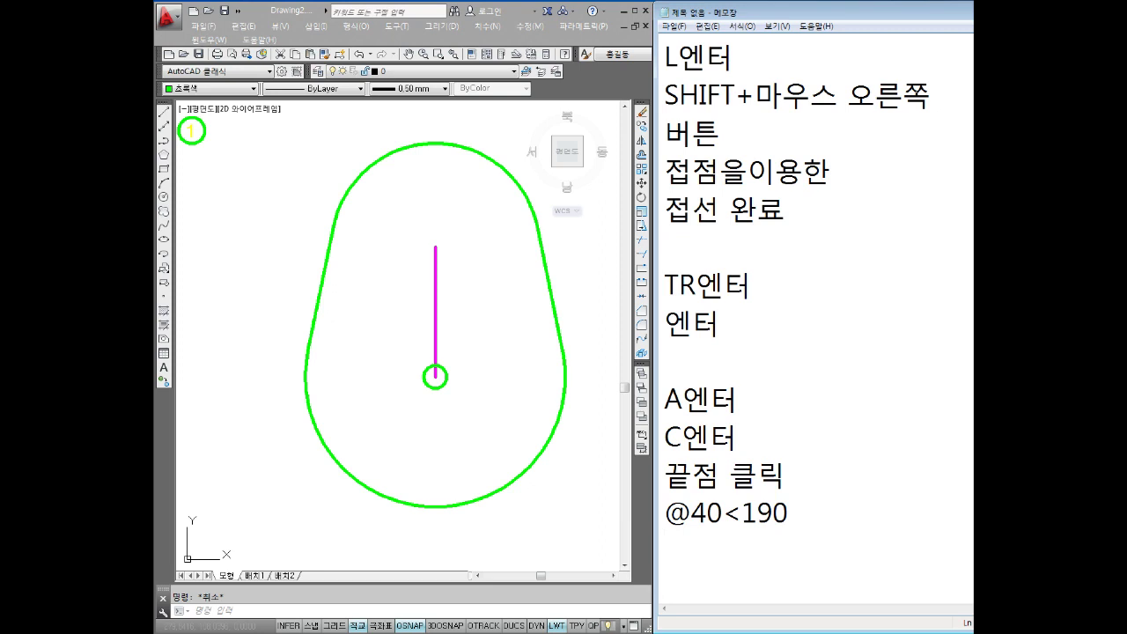
type("@40<-10")
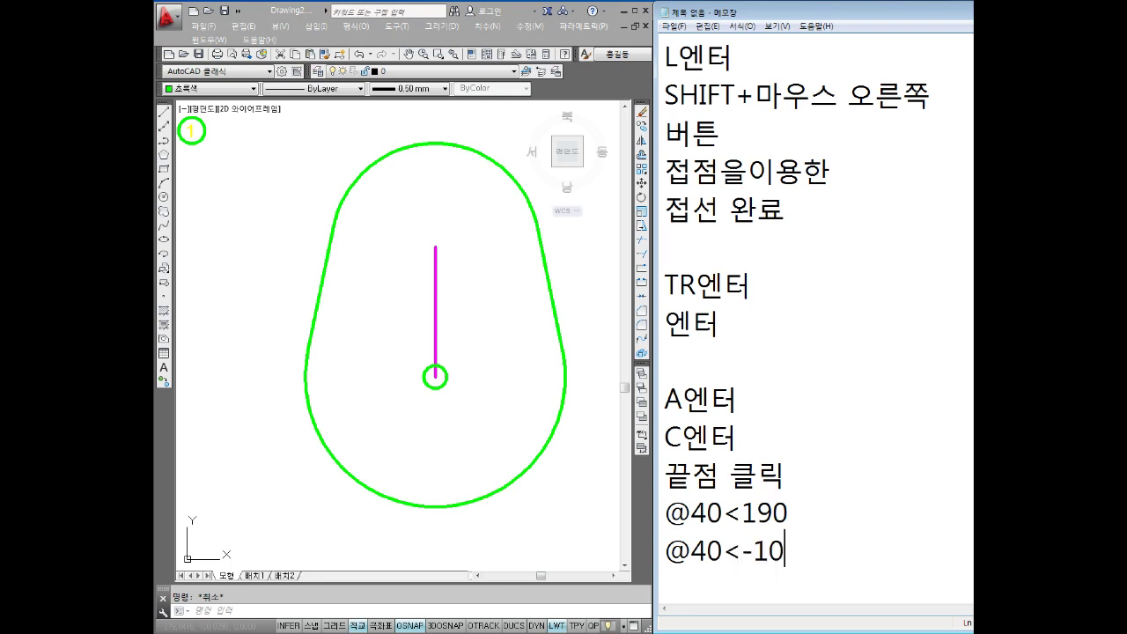
key("Return")
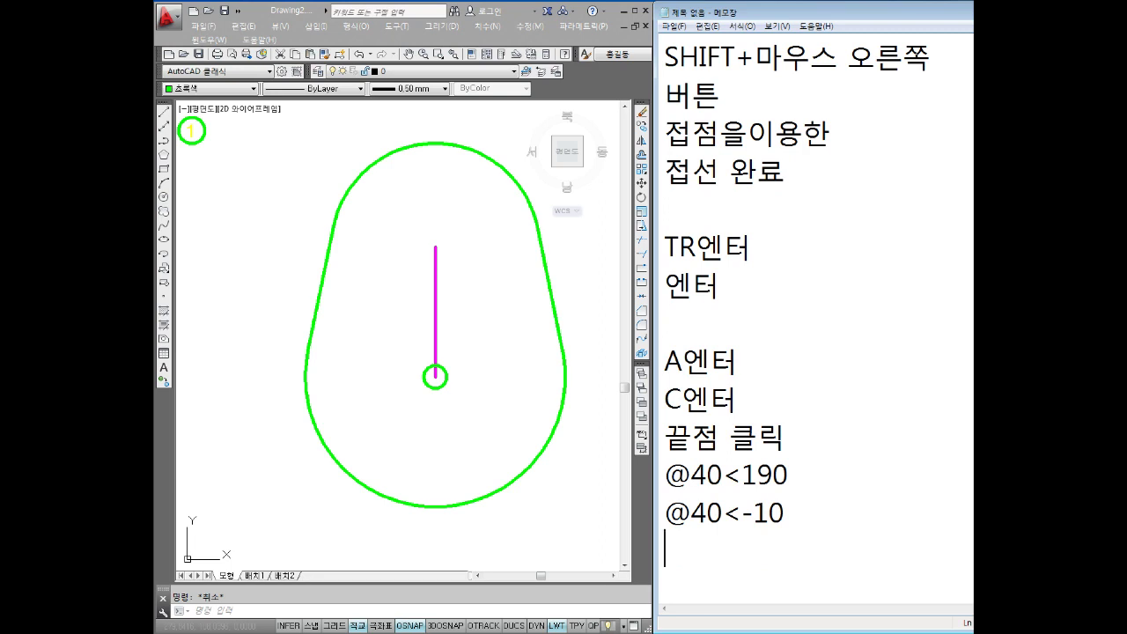
type("ㅂㅁ")
type("A")
key("Return")
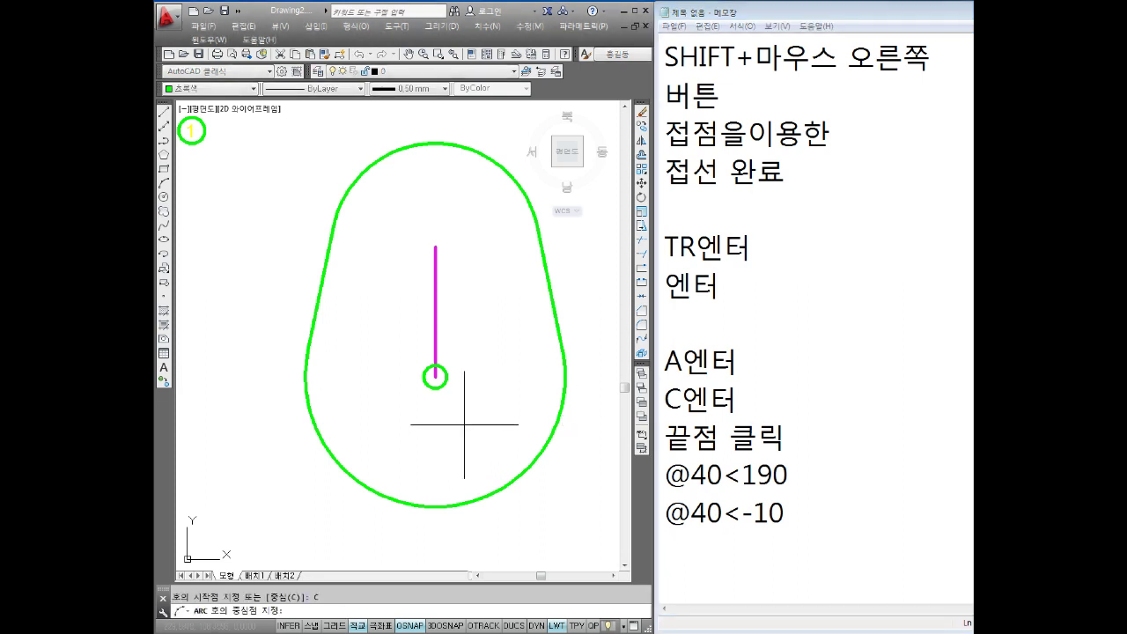
type("C")
key("Return")
scroll(453, 416, "up", 2)
left_click(426, 354)
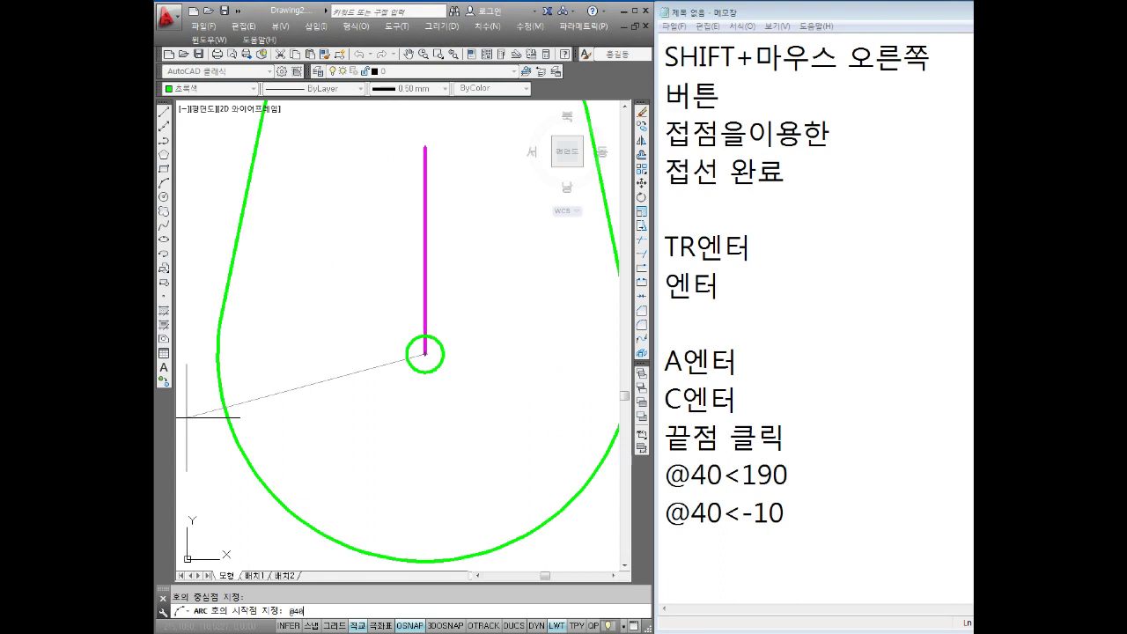
type("<190")
key("Return")
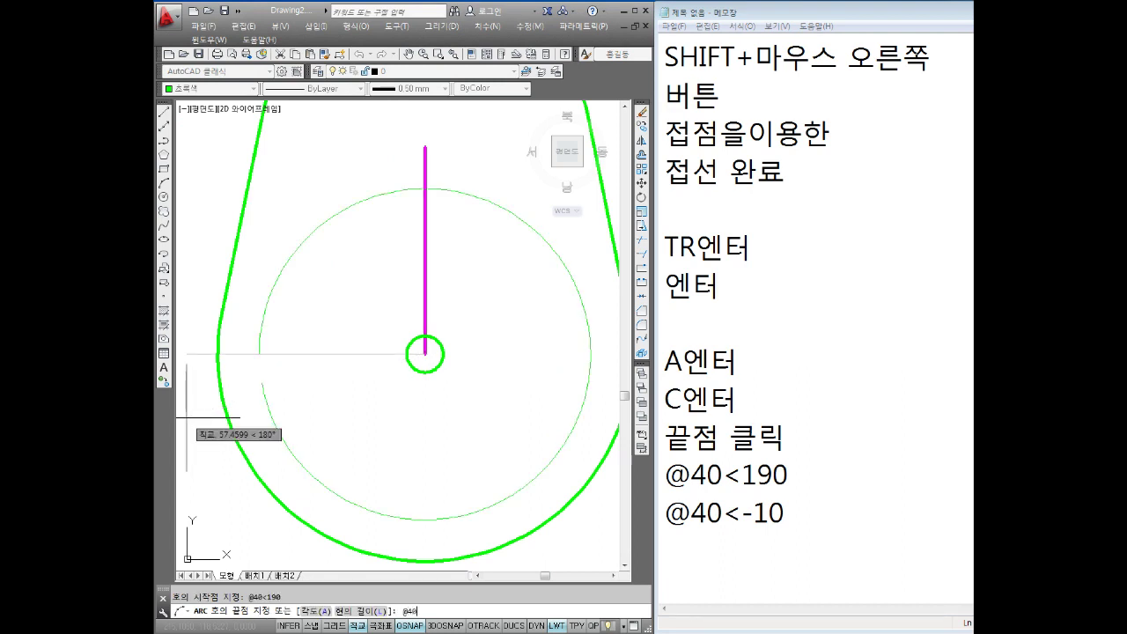
type("10")
key("Return")
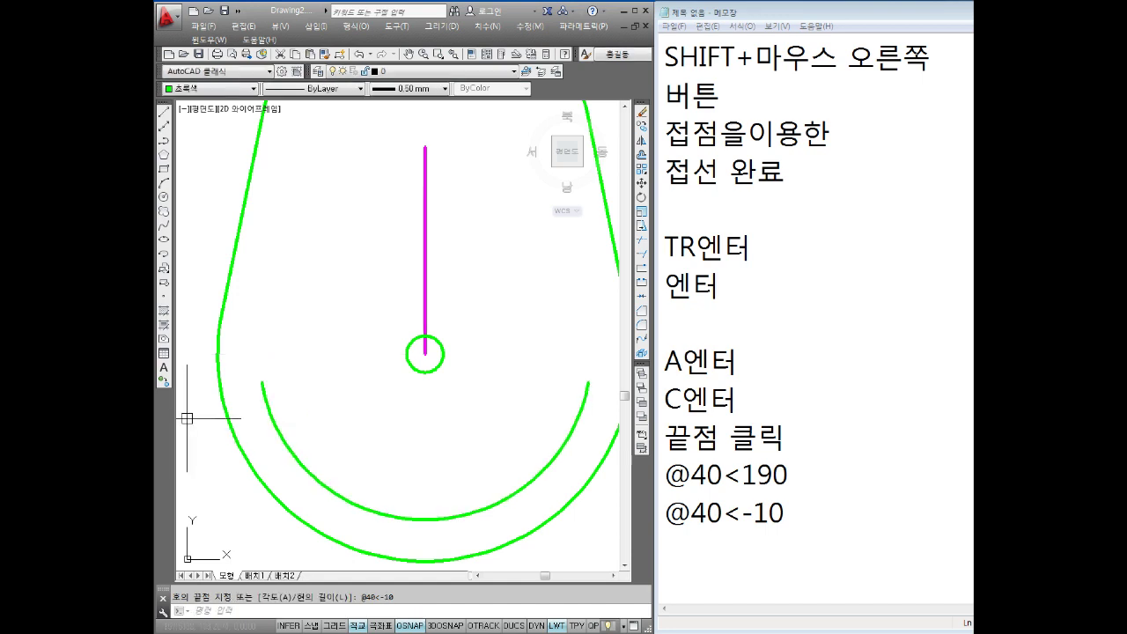
key("Escape")
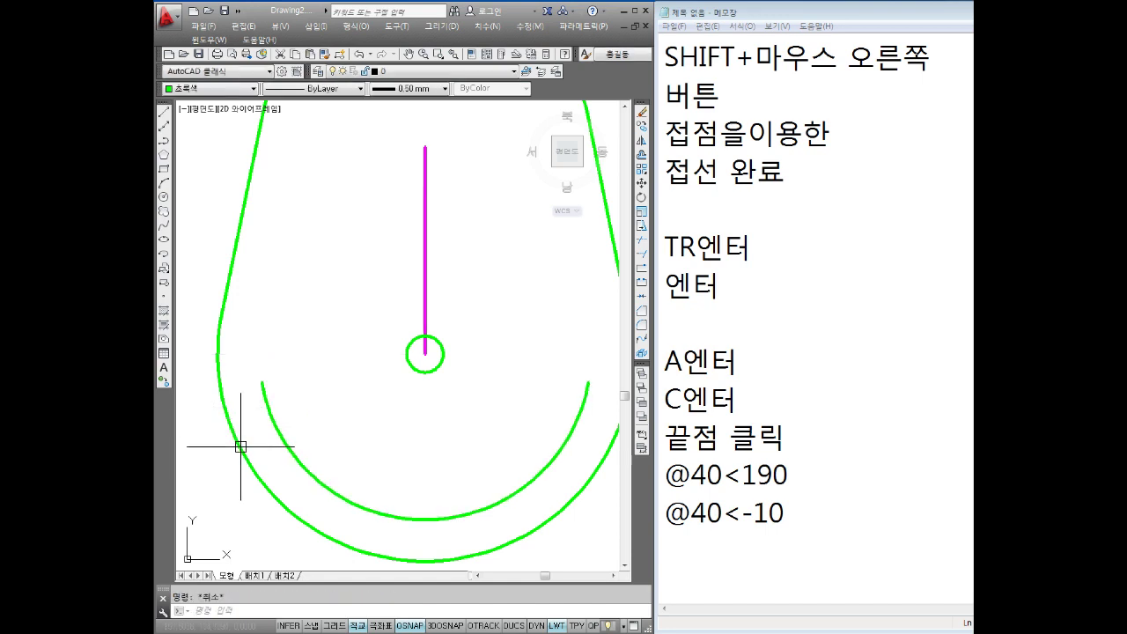
scroll(326, 444, "down", 3)
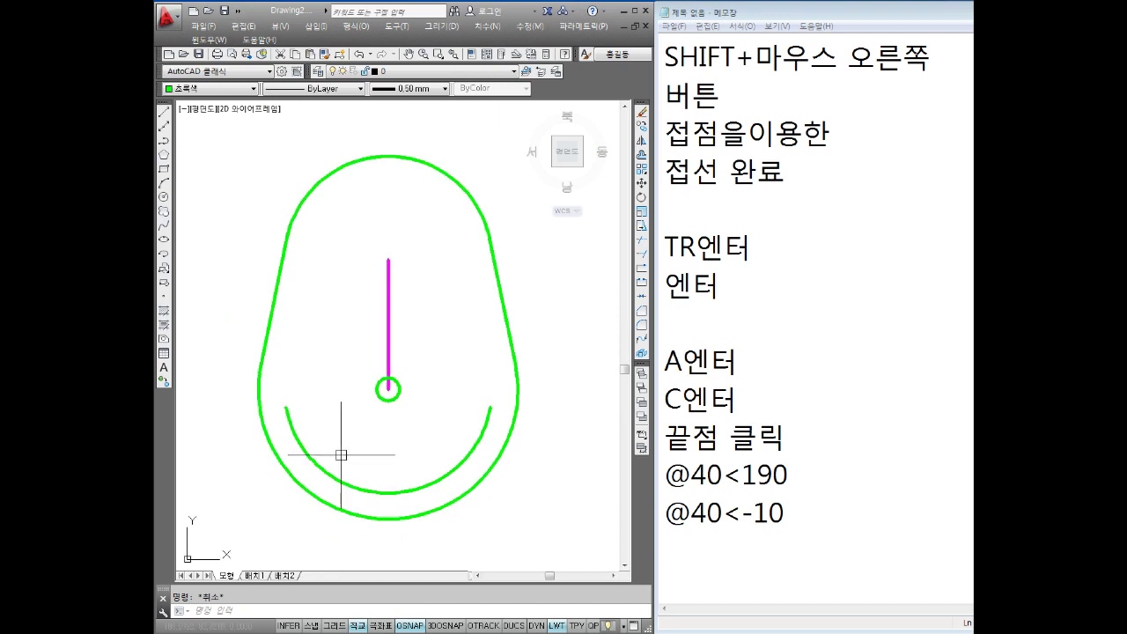
Add radius dimensions R40 to the inner arc and R50 to the outline's lower curve.
middle_click_drag(387, 491, 390, 479)
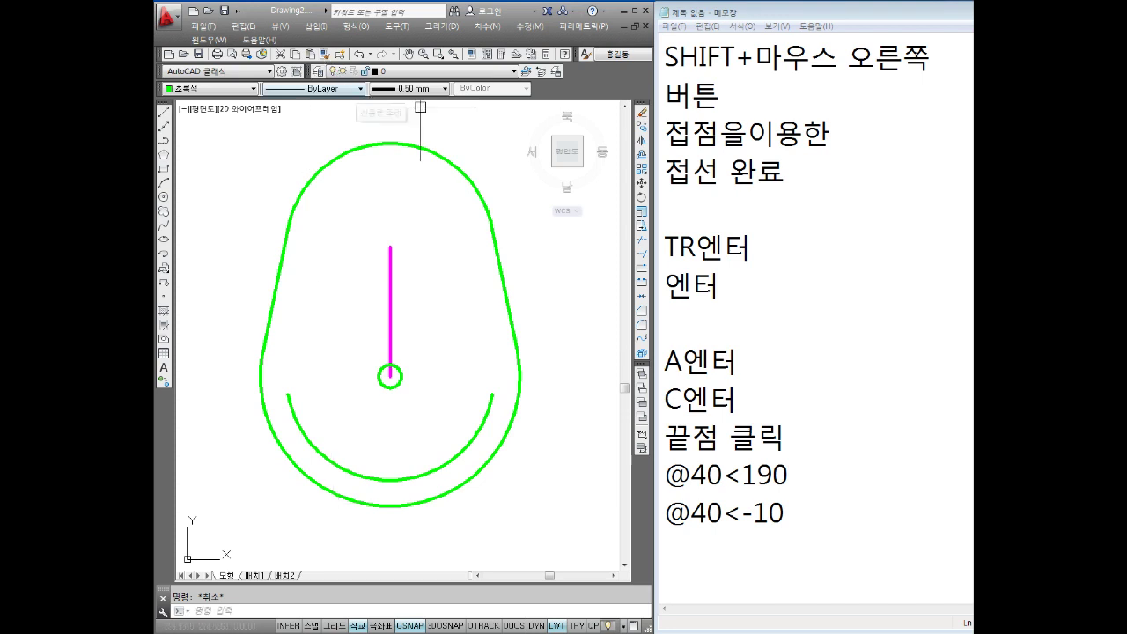
type("dra")
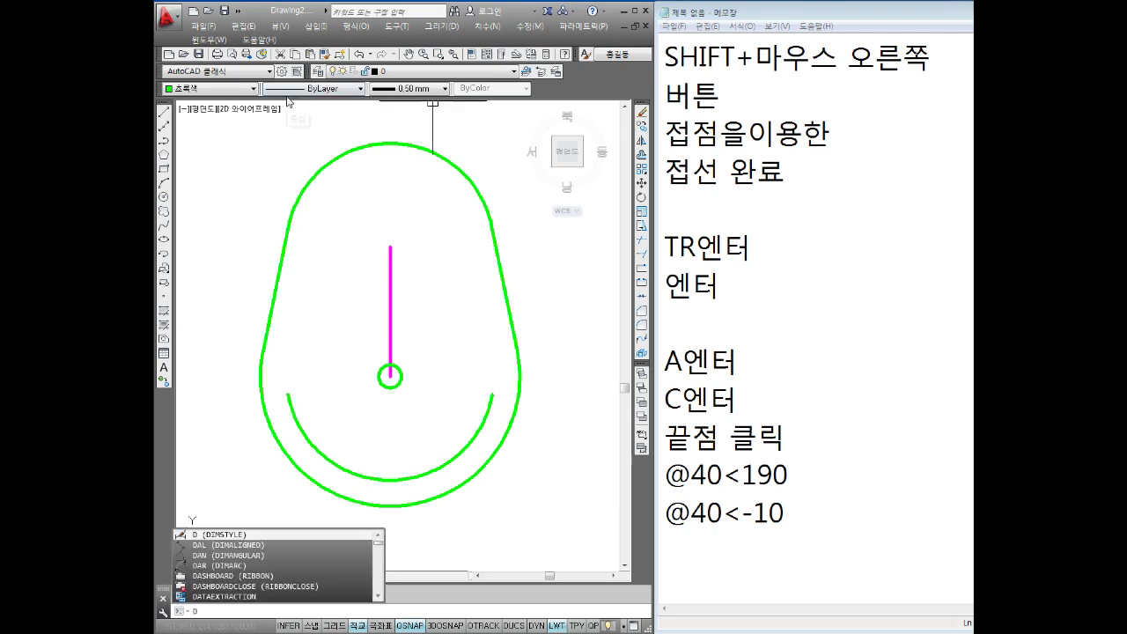
key("Return")
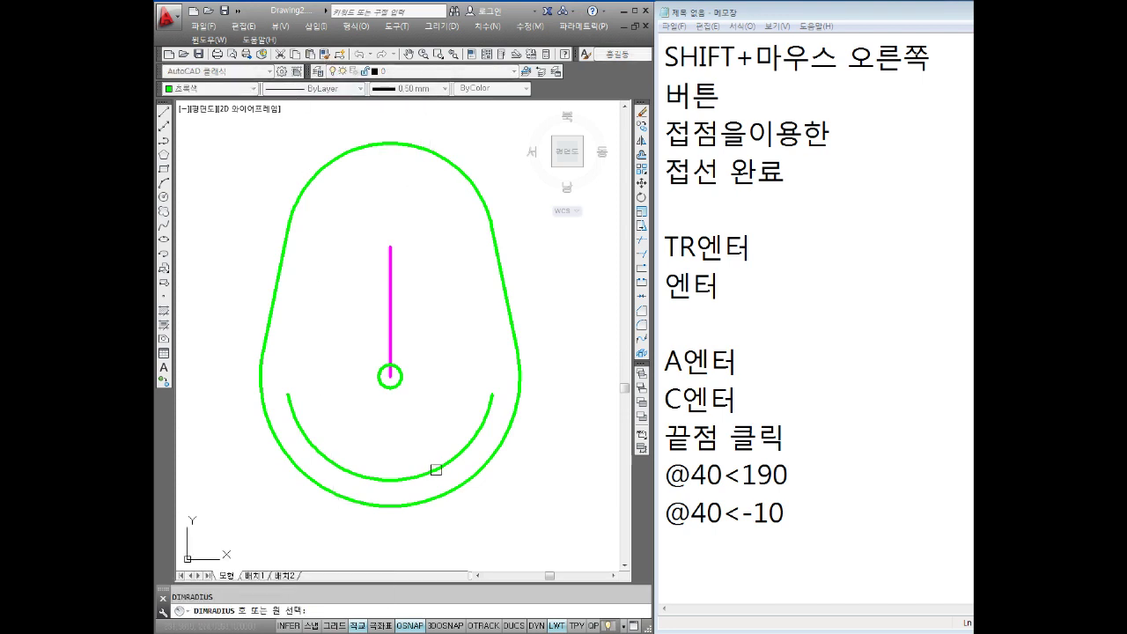
left_click(436, 469)
left_click(475, 509)
key("Return")
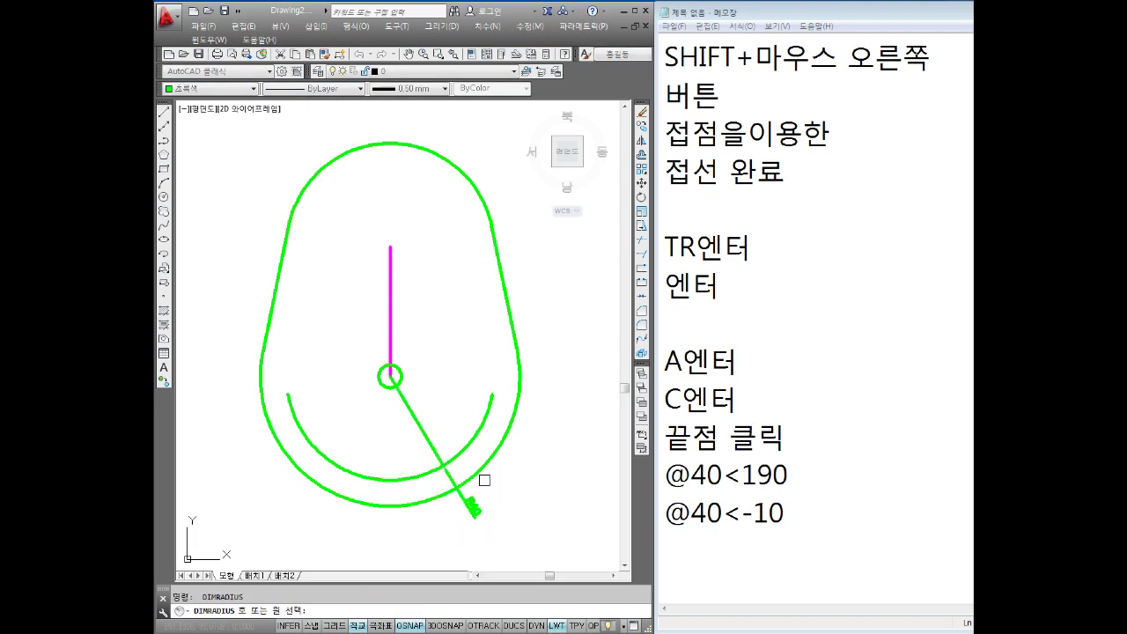
left_click(485, 480)
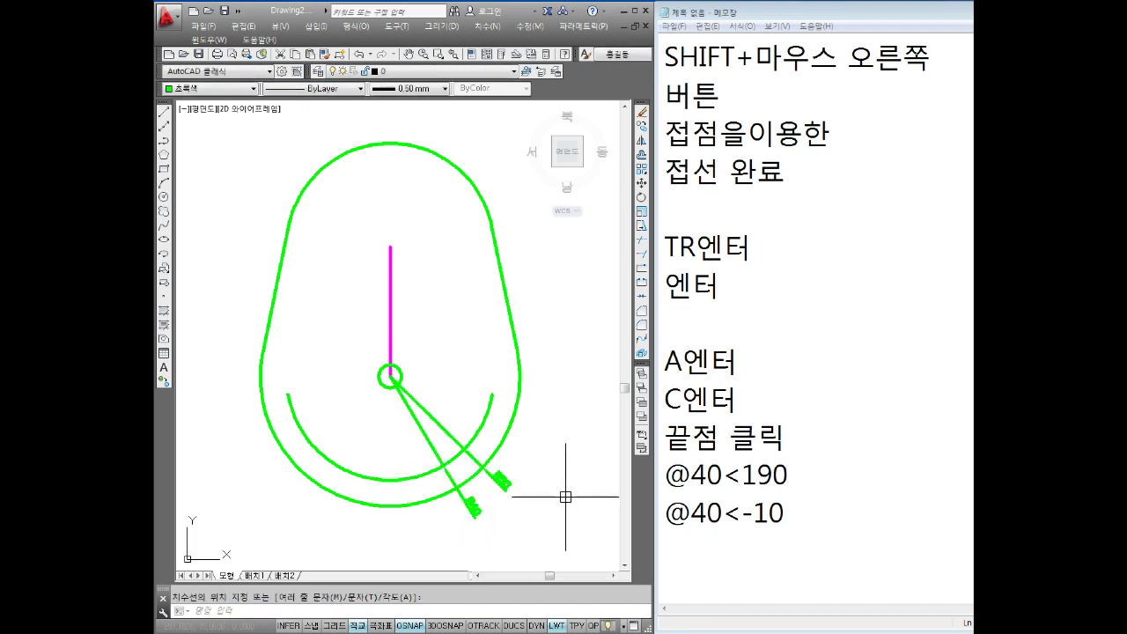
scroll(480, 483, "up", 4)
scroll(495, 459, "down", 2)
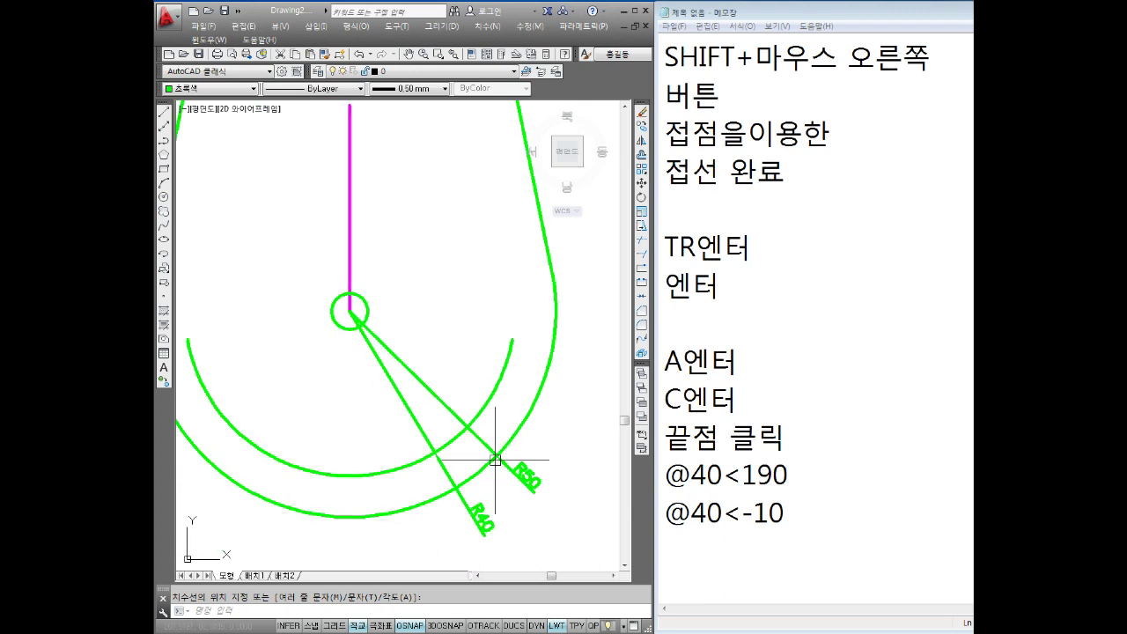
scroll(513, 445, "up", 2)
scroll(507, 424, "up", 2)
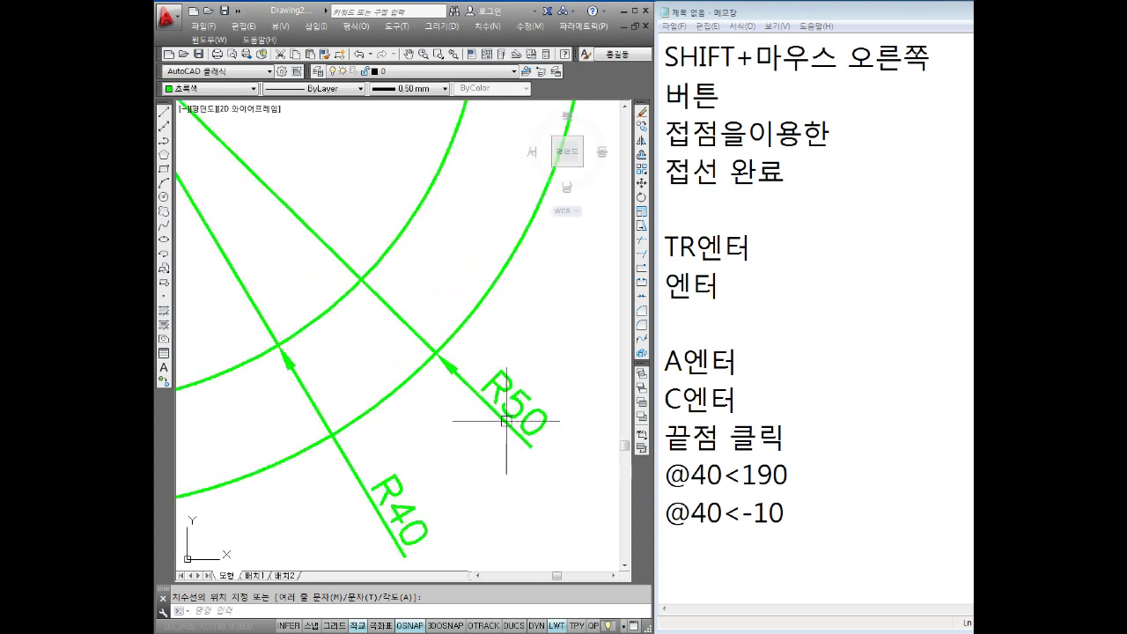
scroll(528, 414, "down", 3)
scroll(528, 415, "down", 3)
key("Escape")
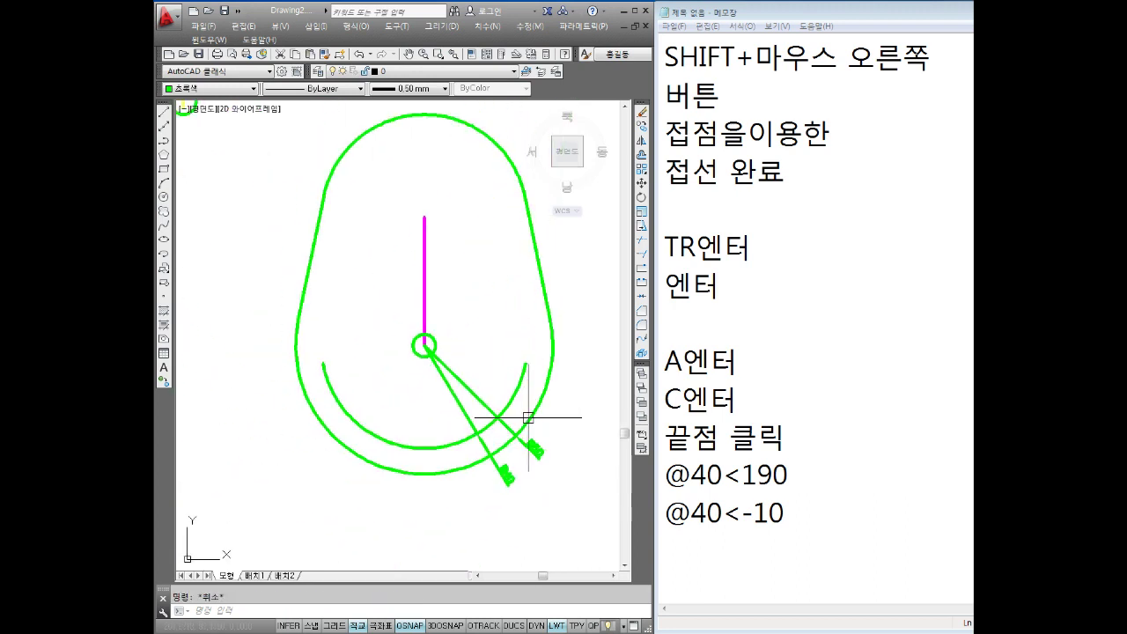
middle_click_drag(514, 395, 513, 403)
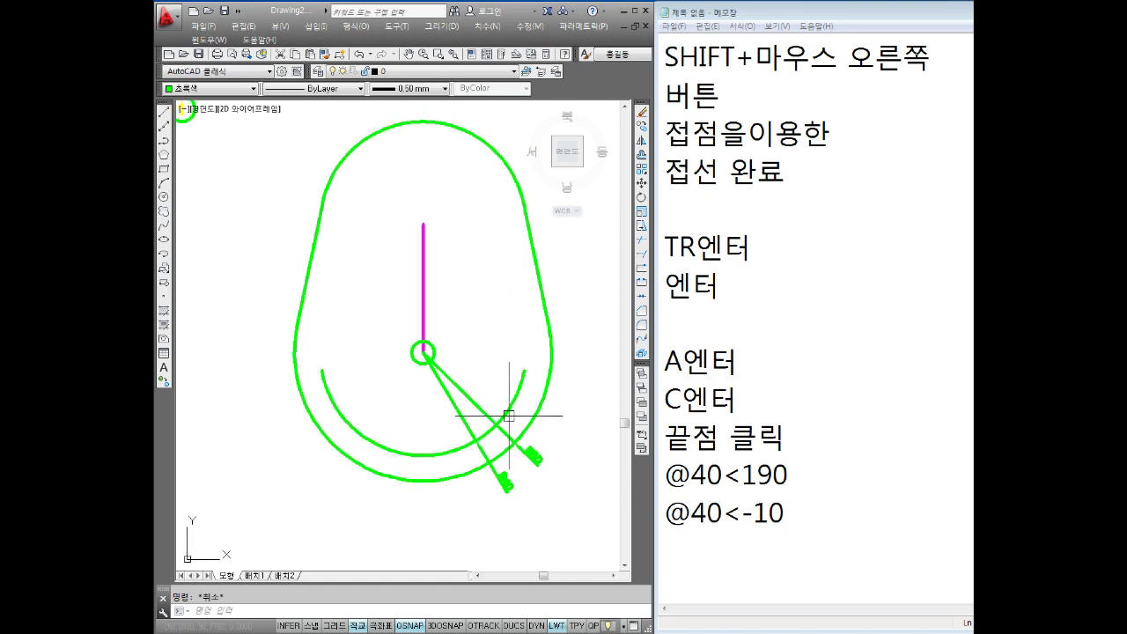
Erase the outline's lower curve and both slanted side lines.
left_click(539, 419)
key("Delete")
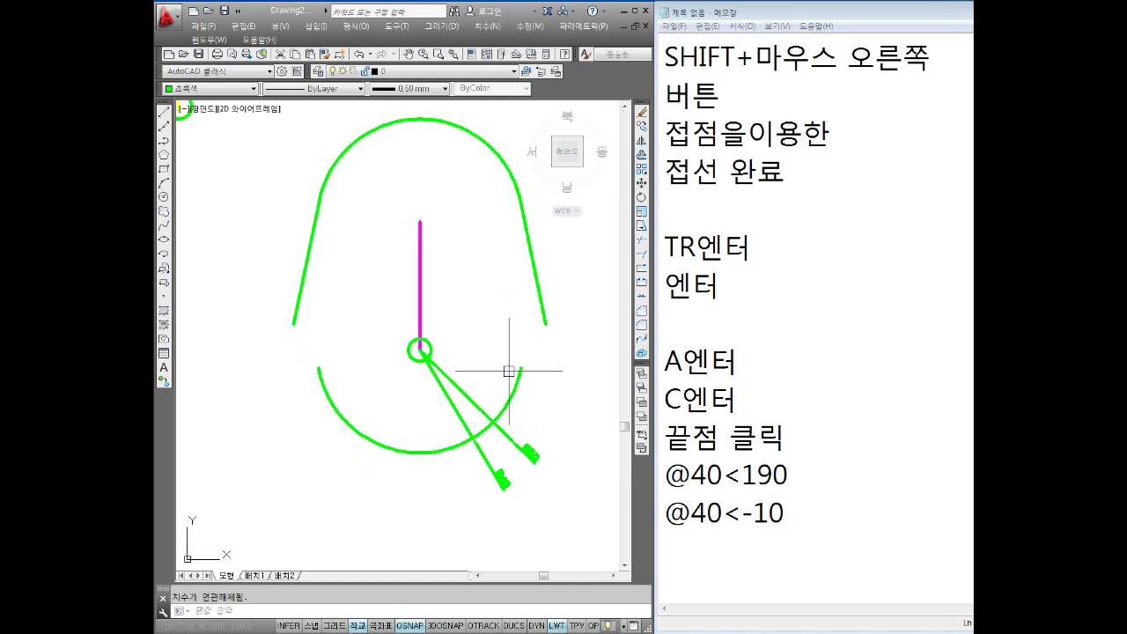
left_click(553, 239)
left_click(529, 264)
left_click(338, 240)
left_click(283, 264)
key("Delete")
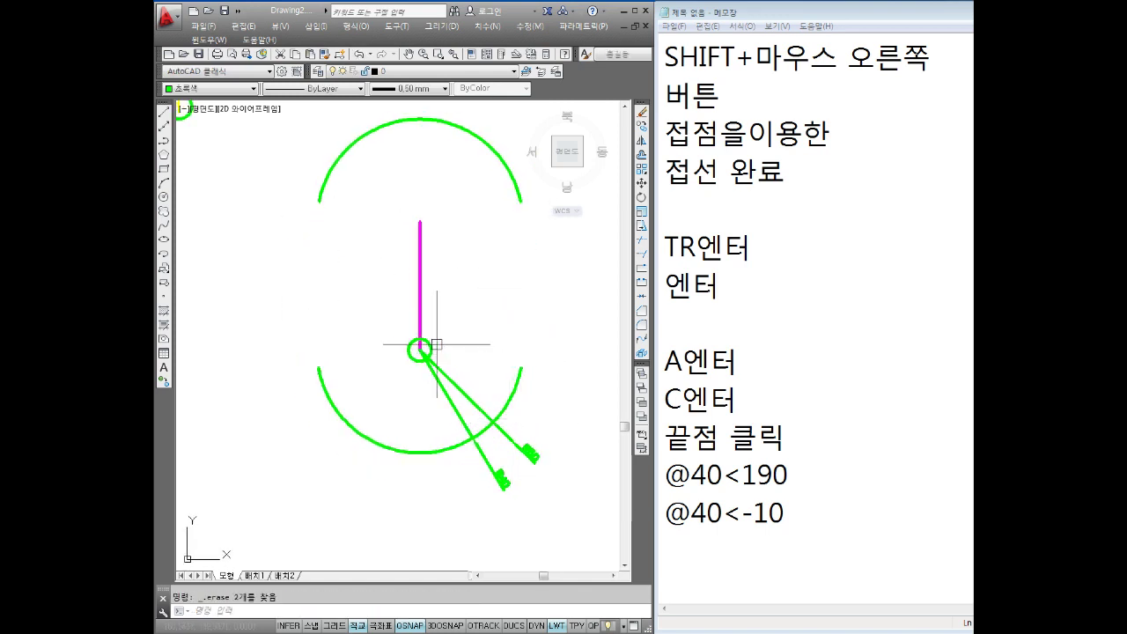
Draw a large circle centred on the small circle's centre.
type("c")
key("Return")
scroll(448, 367, "up", 3)
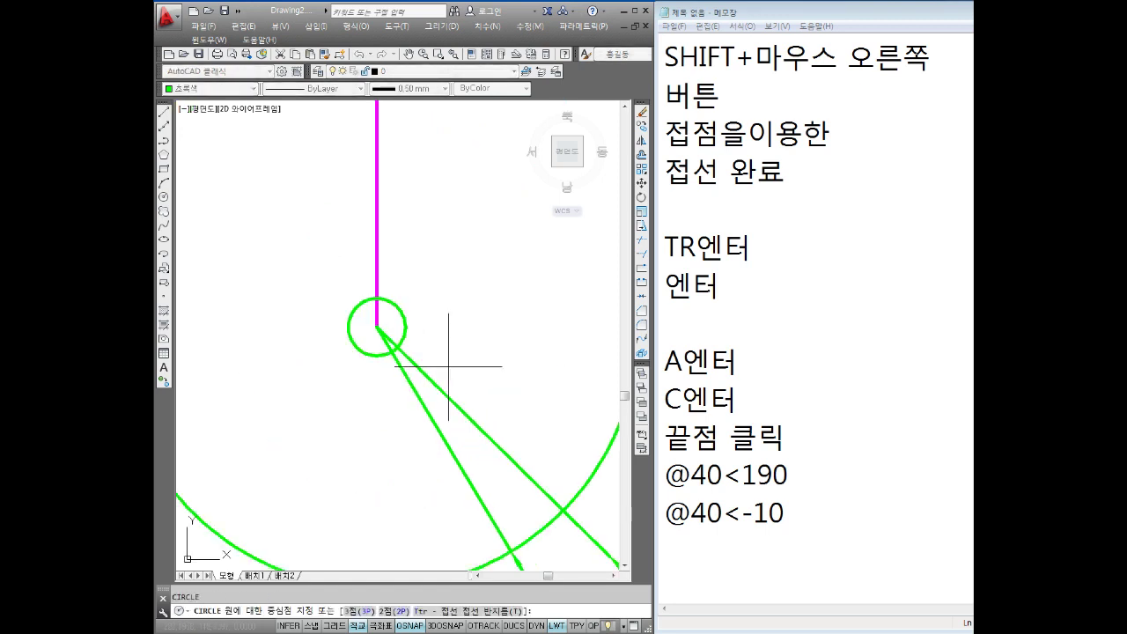
scroll(449, 366, "down", 1)
left_click(390, 335)
scroll(420, 310, "down", 3)
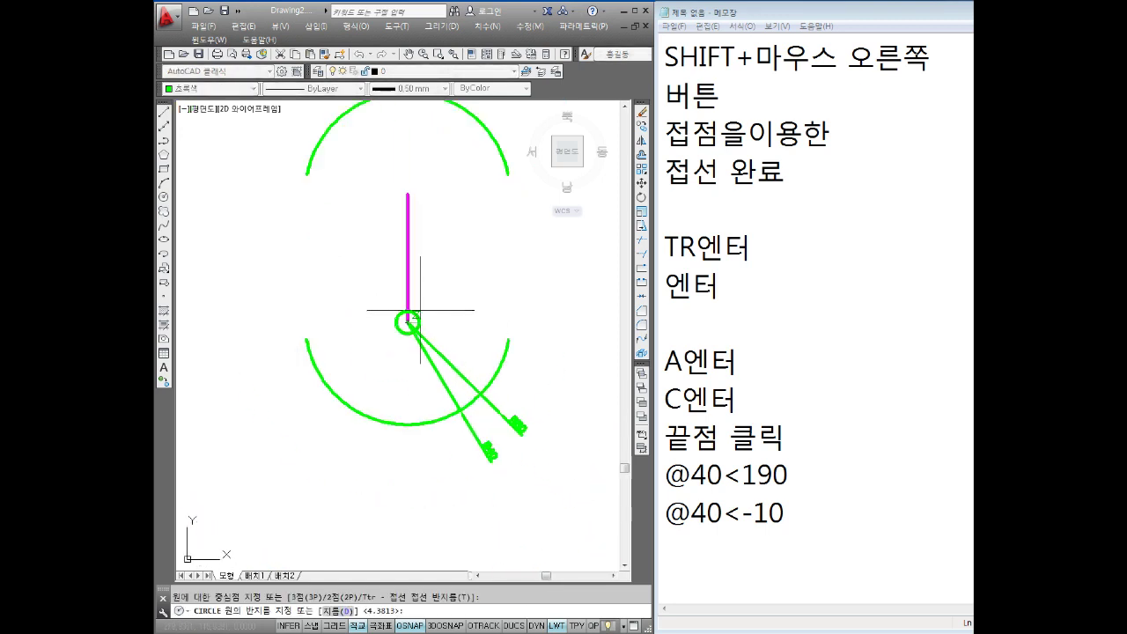
left_click(541, 365)
key("Escape")
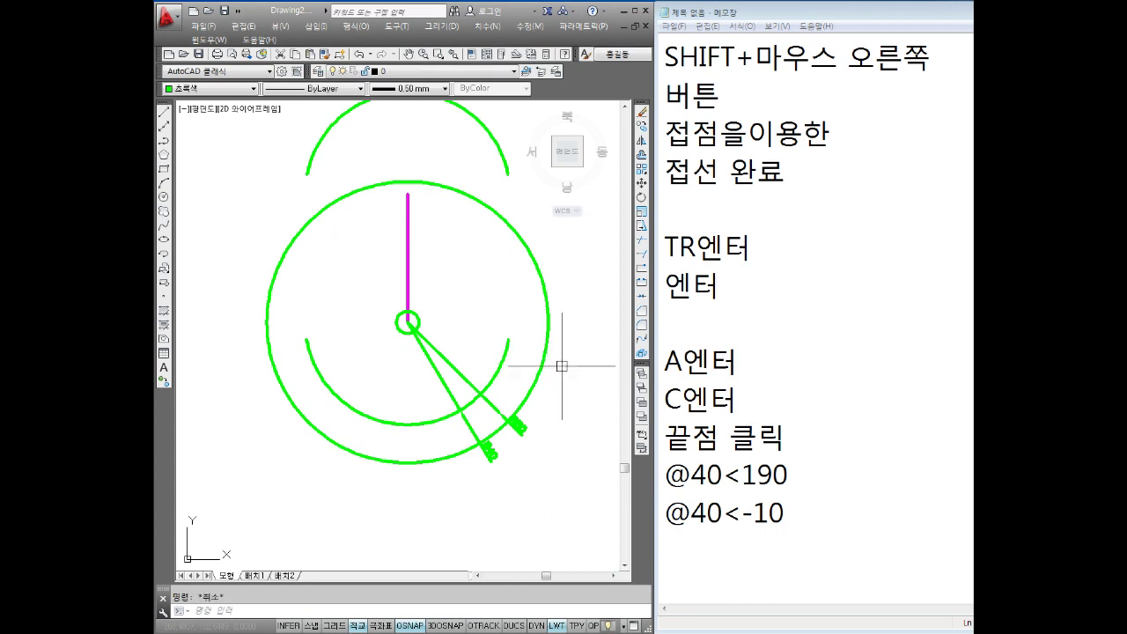
middle_click_drag(562, 365, 593, 436)
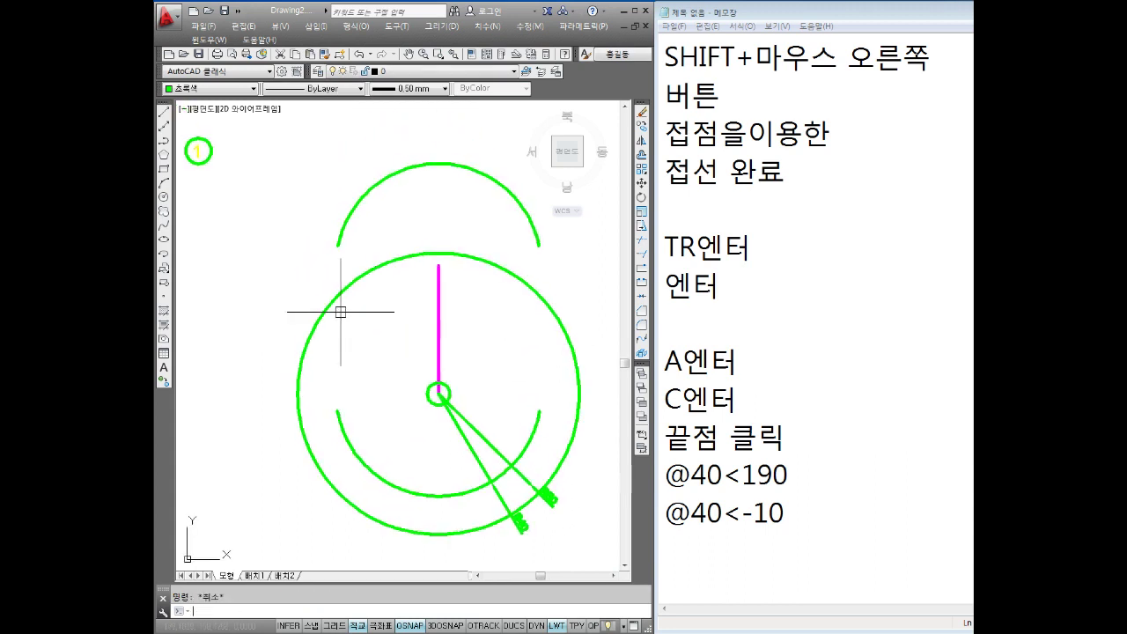
Draw a left tangent line from the upper arc to the large circle.
type("ㄴ")
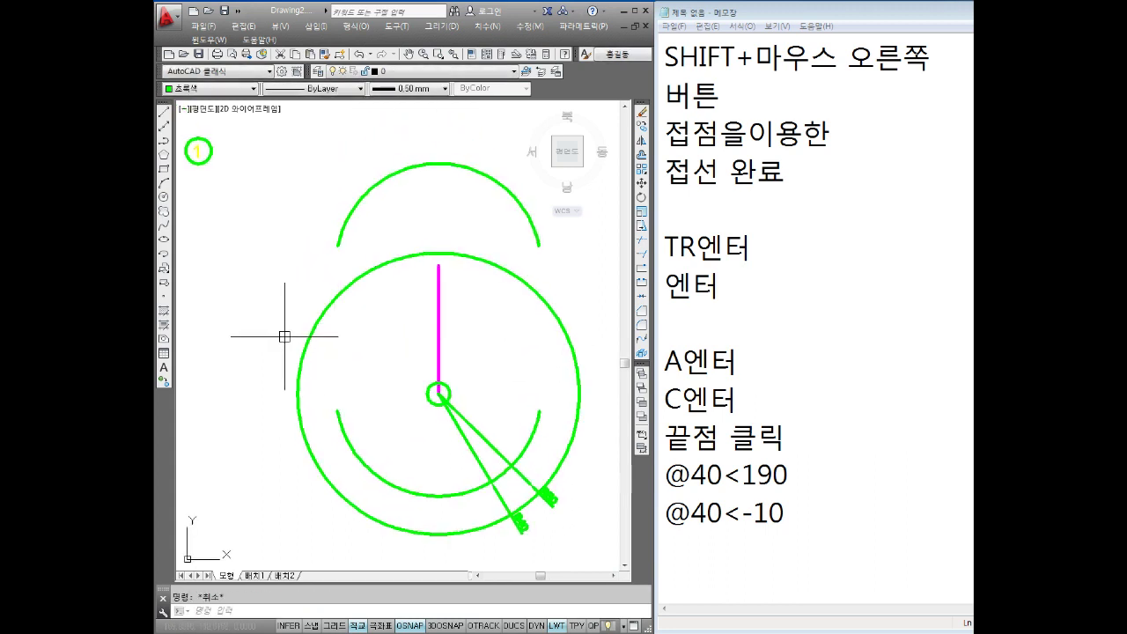
key("Return")
right_click(290, 251, "shift")
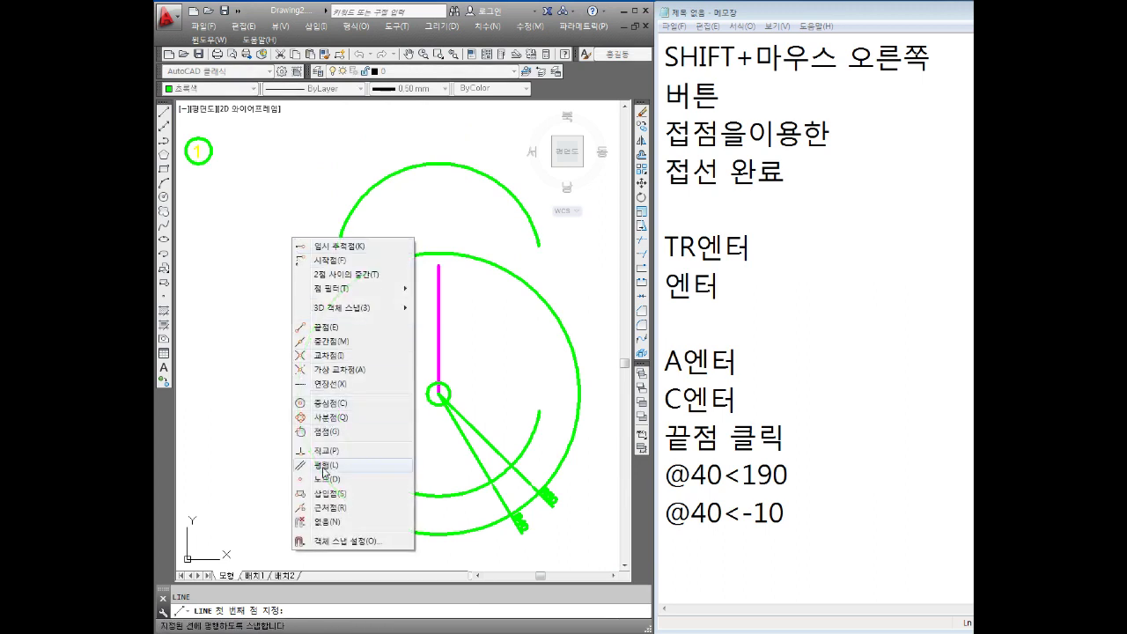
left_click(322, 432)
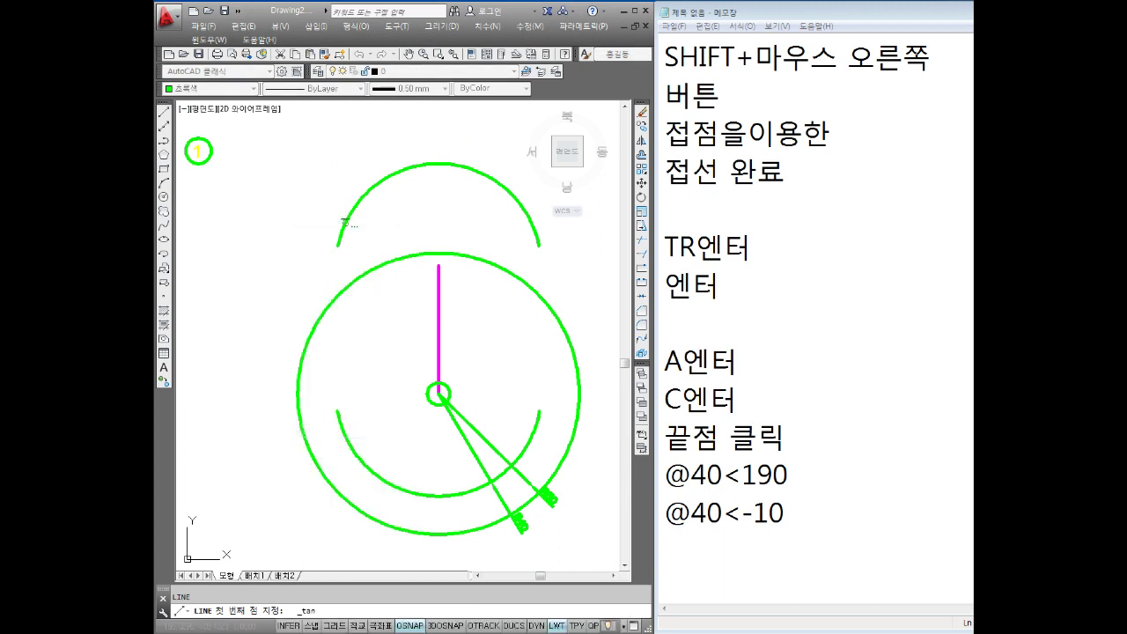
left_click(301, 370)
right_click(260, 381, "shift")
left_click(280, 255)
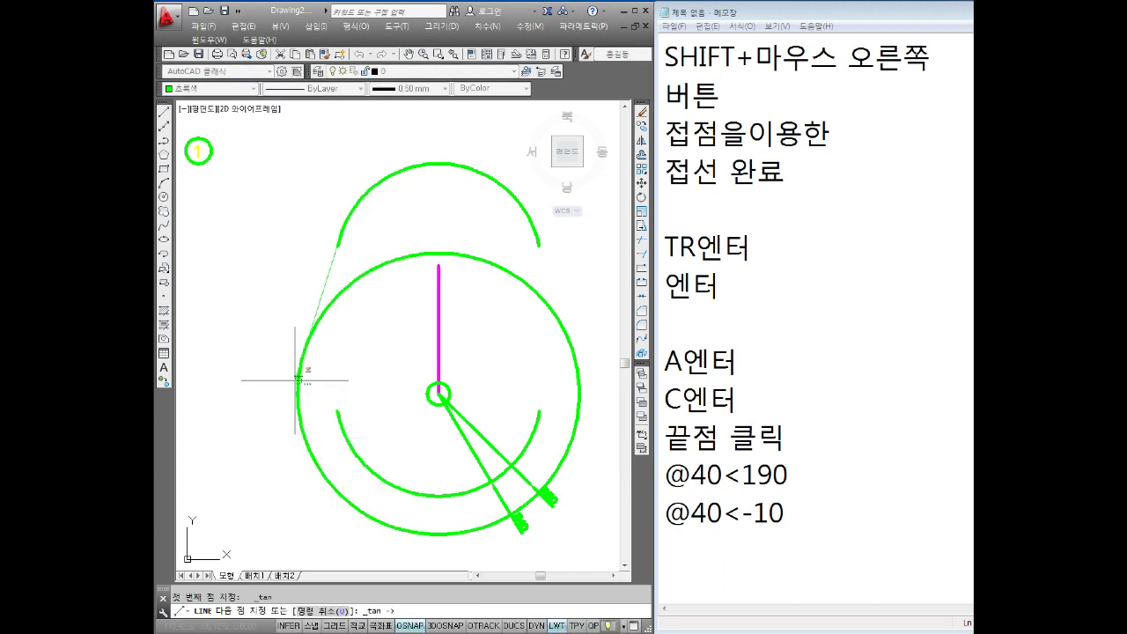
left_click(302, 373)
key("Escape")
Draw the matching right tangent line from the upper arc to the large circle.
key("Return")
right_click(509, 321, "shift")
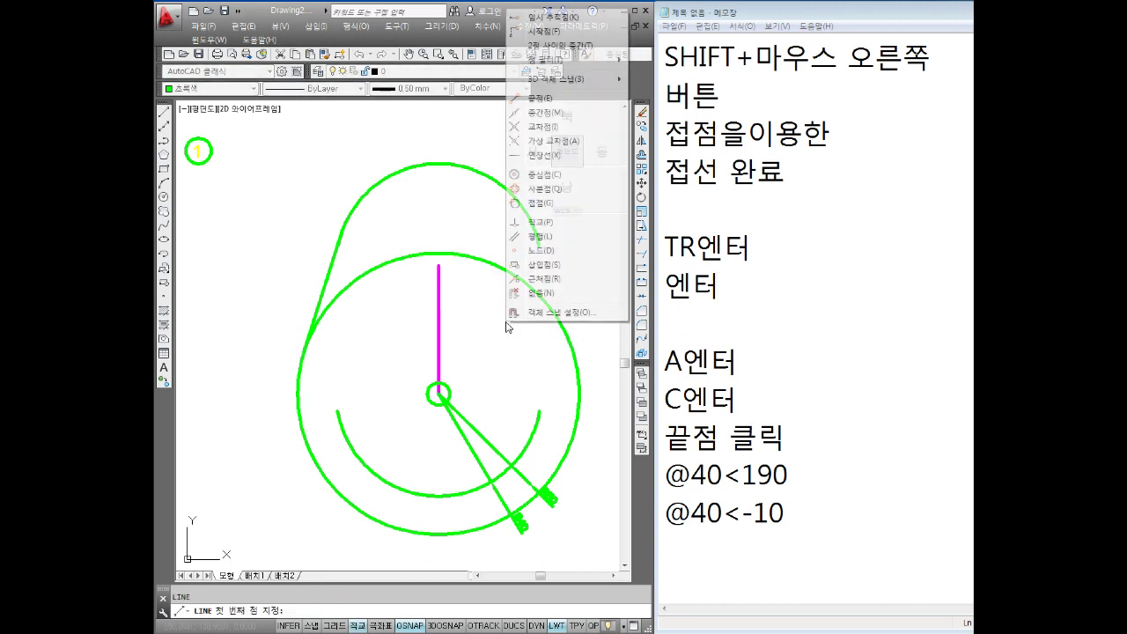
left_click(536, 203)
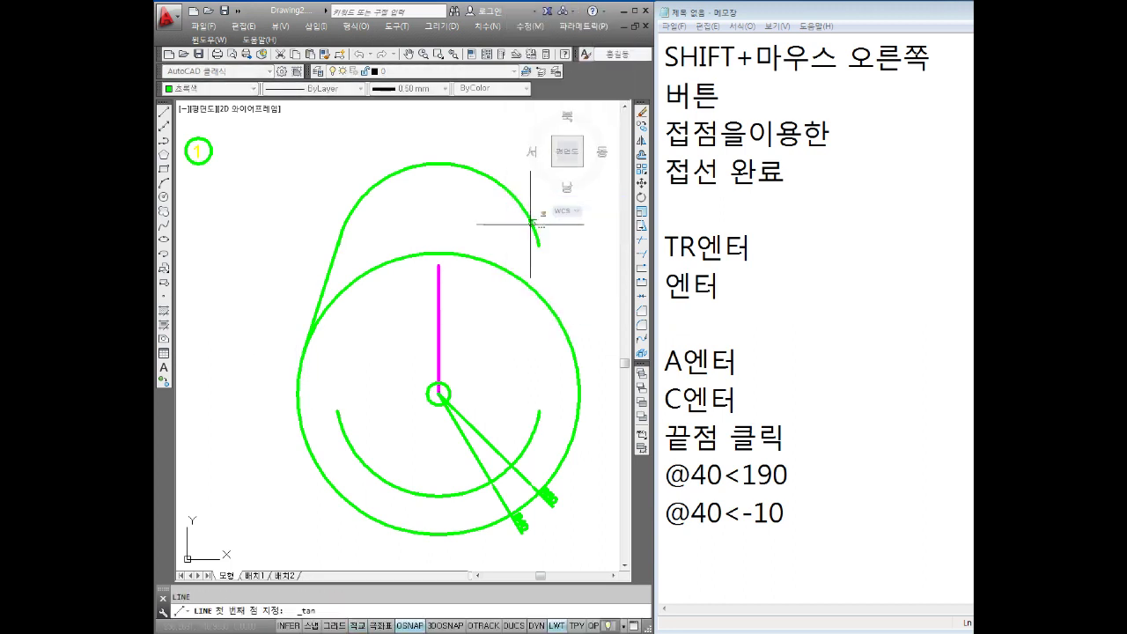
left_click(531, 224)
right_click(583, 315, "shift")
left_click(614, 509)
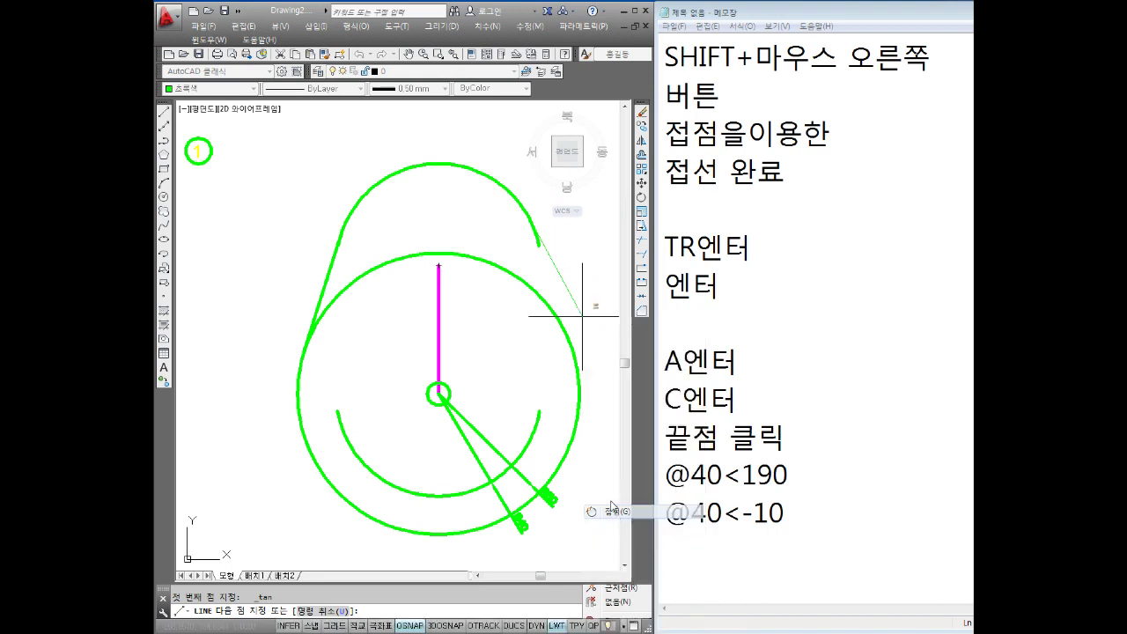
left_click(577, 328)
key("Escape")
middle_click_drag(510, 298, 506, 306)
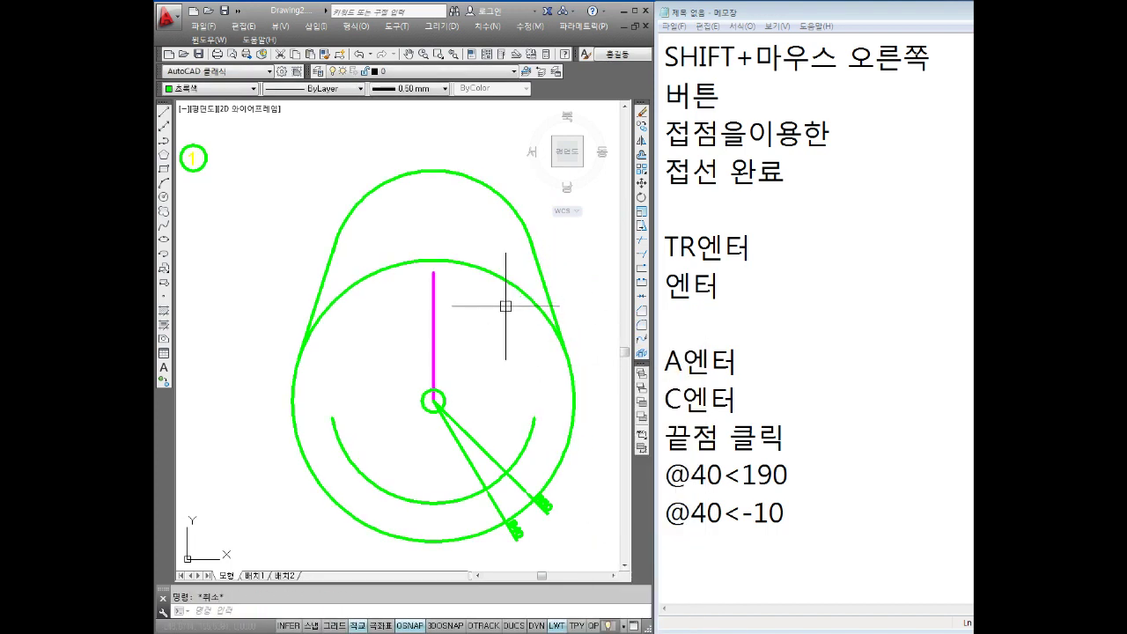
type("tr")
key("Return")
key("Return")
Trim away the large circle's top between the two tangent lines.
left_click(360, 278)
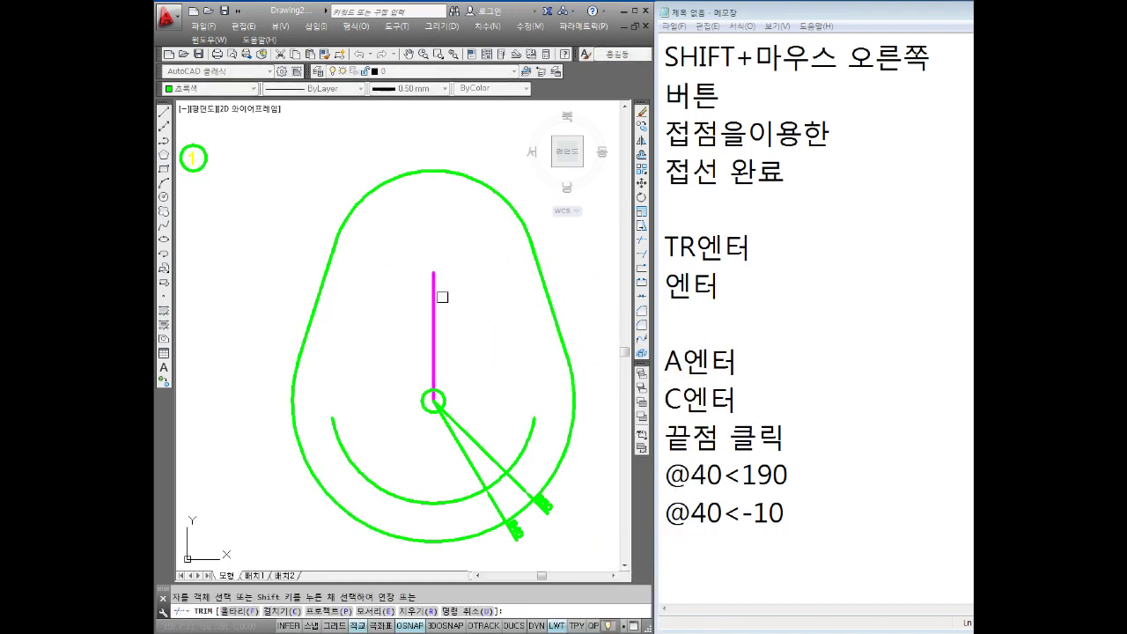
key("Escape")
scroll(587, 372, "up", 3)
scroll(465, 279, "up", 2)
scroll(493, 493, "up", 2)
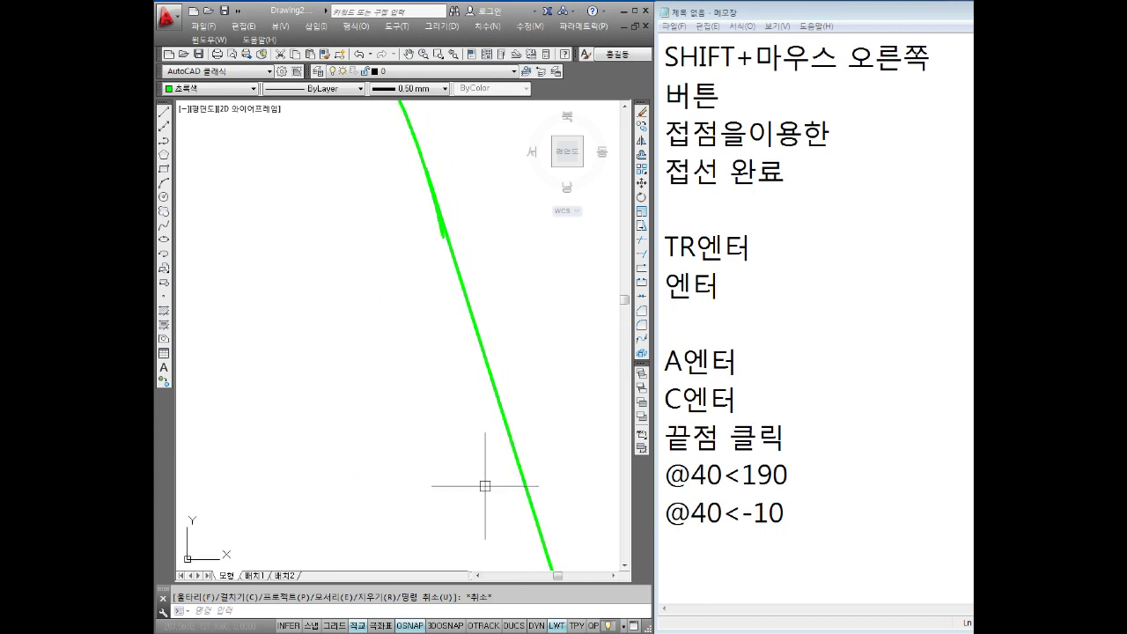
scroll(470, 352, "down", 2)
scroll(485, 402, "down", 1)
key("Escape")
type("TR")
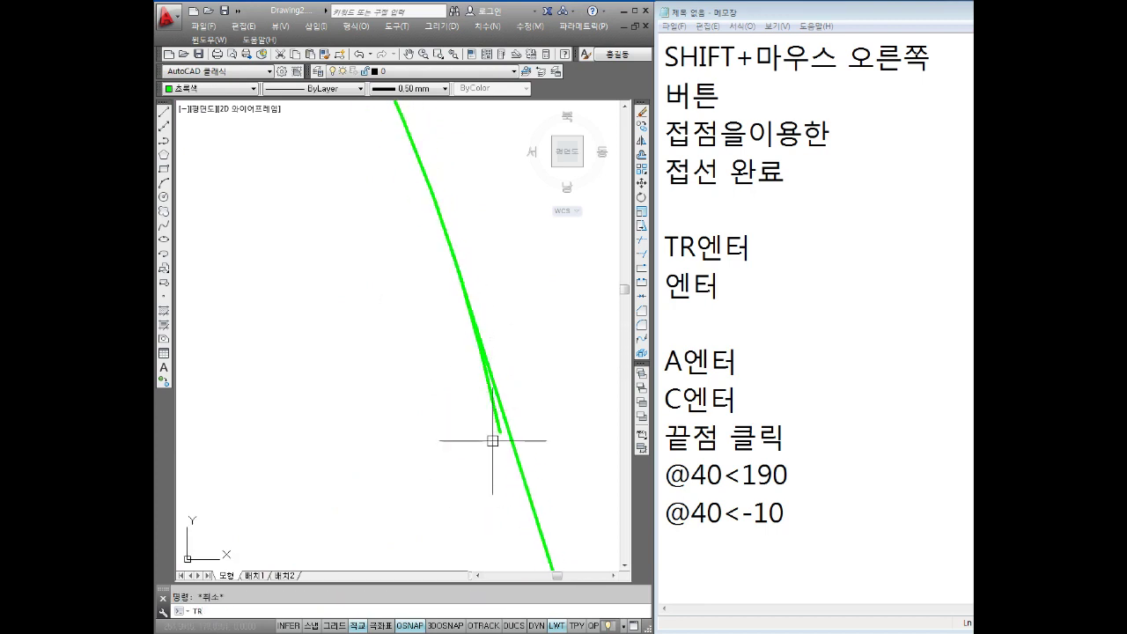
key("Return")
key("Return")
scroll(493, 421, "down", 2)
scroll(455, 420, "down", 2)
scroll(397, 378, "down", 1)
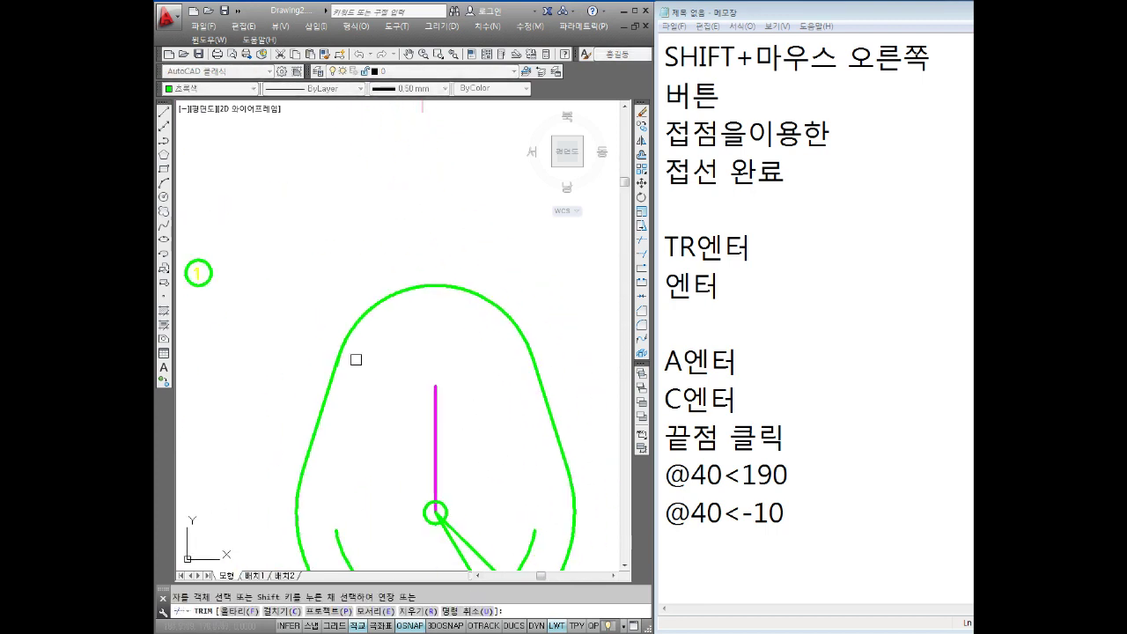
scroll(335, 354, "up", 3)
scroll(352, 366, "up", 2)
scroll(334, 422, "up", 2)
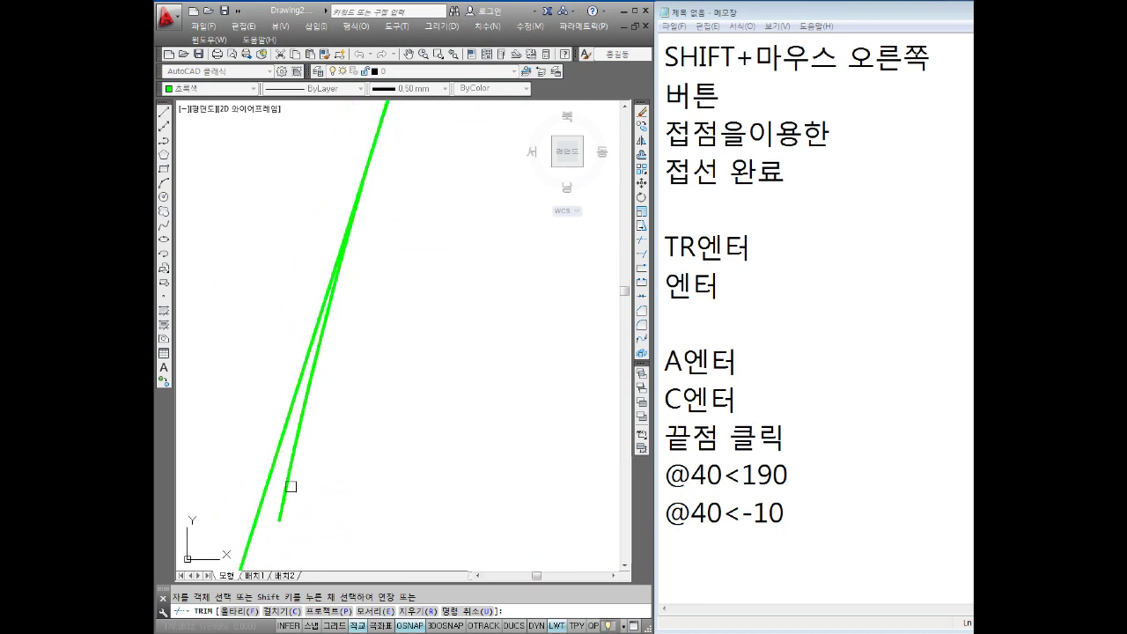
key("Escape")
scroll(293, 483, "down", 1)
scroll(297, 478, "down", 2)
scroll(402, 485, "down", 1)
Erase the two diverging lines and the small centre circle.
middle_click_drag(466, 483, 473, 407)
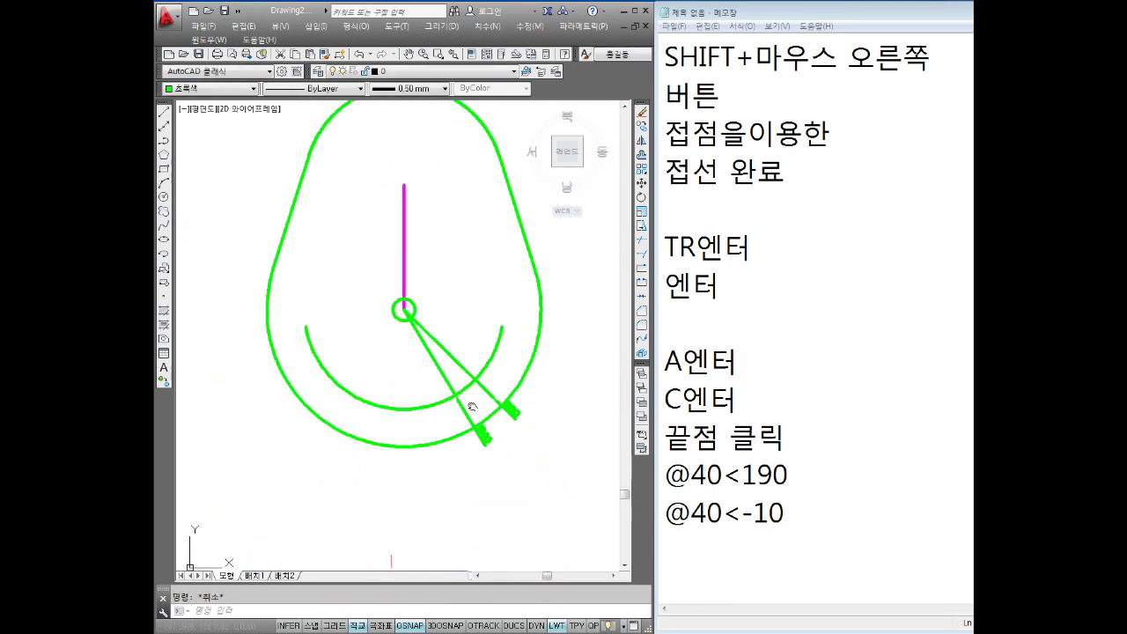
left_click(446, 404)
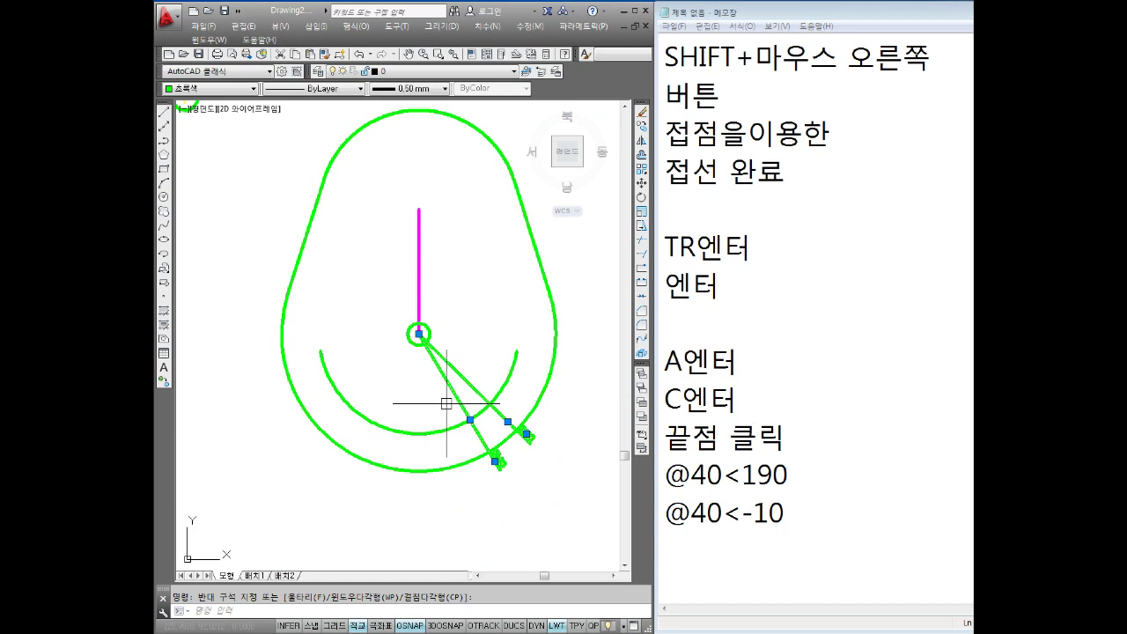
key("Delete")
scroll(421, 370, "up", 2)
left_click(427, 373)
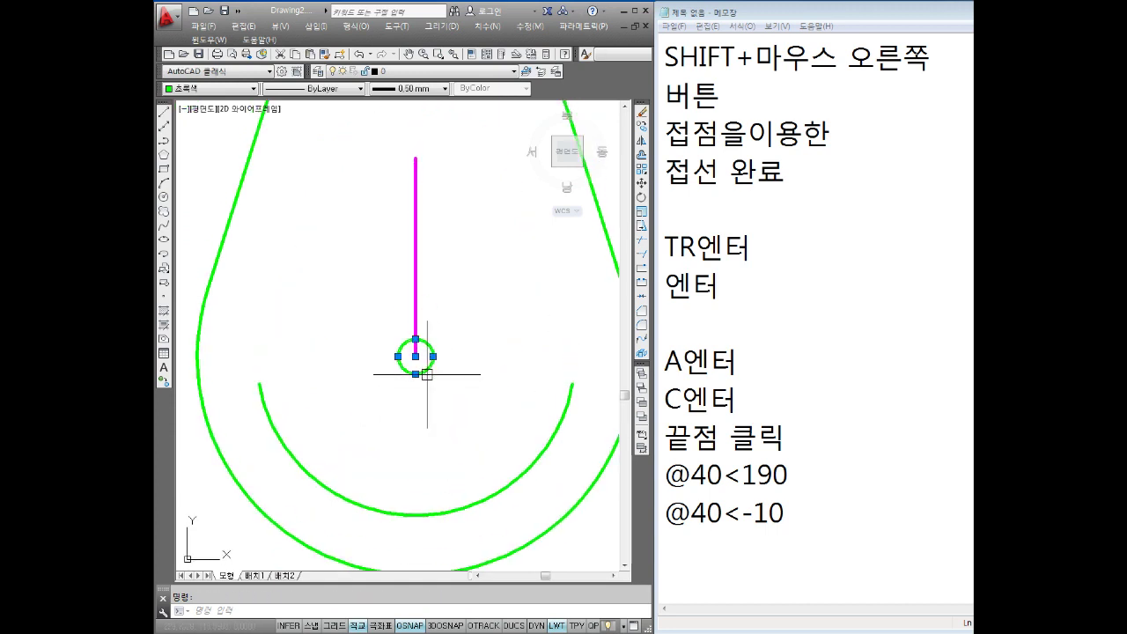
key("Delete")
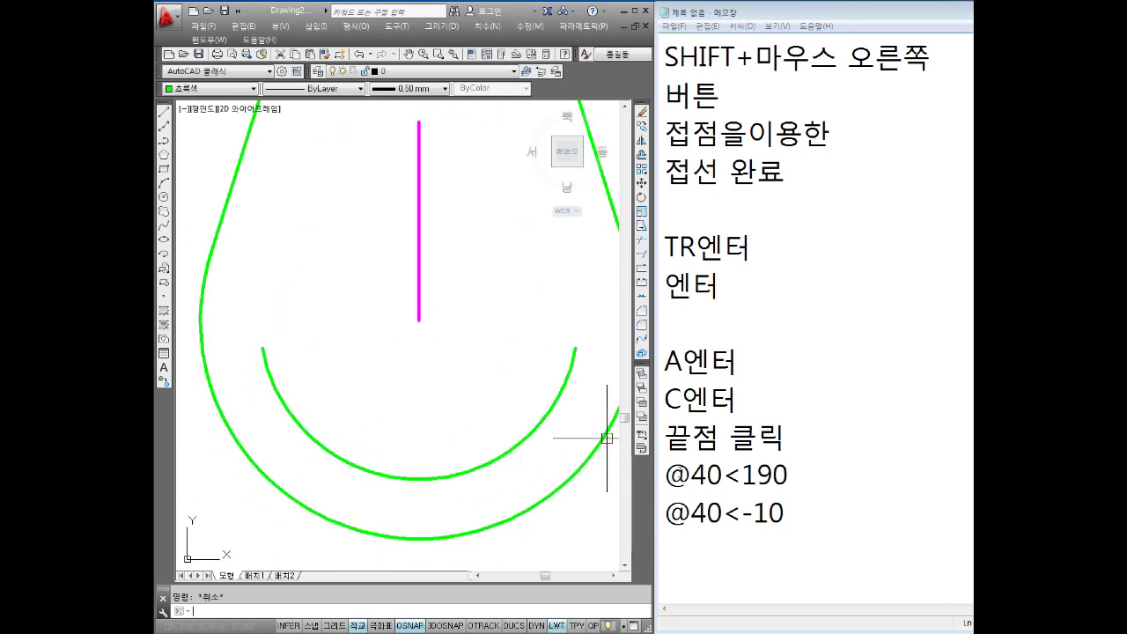
Add the note 'L엔터' to the step notes.
left_click(894, 513)
key("Return")
key("Return")
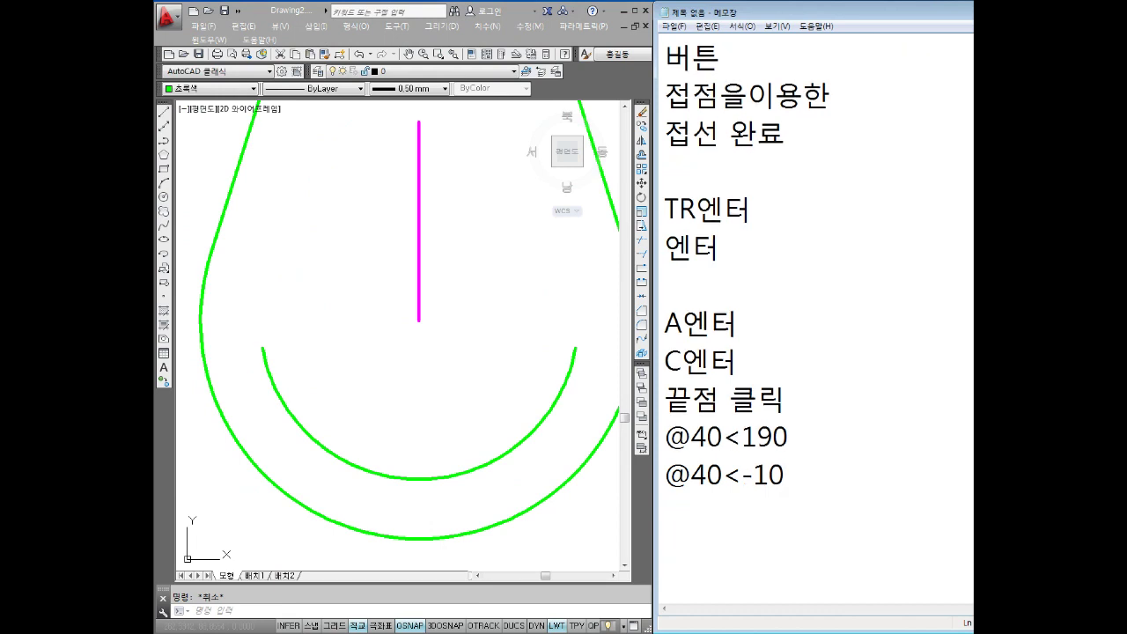
type("L엔터")
key("Return")
Type '끝점' as the next note line beneath 'L엔터'.
type("끄트저")
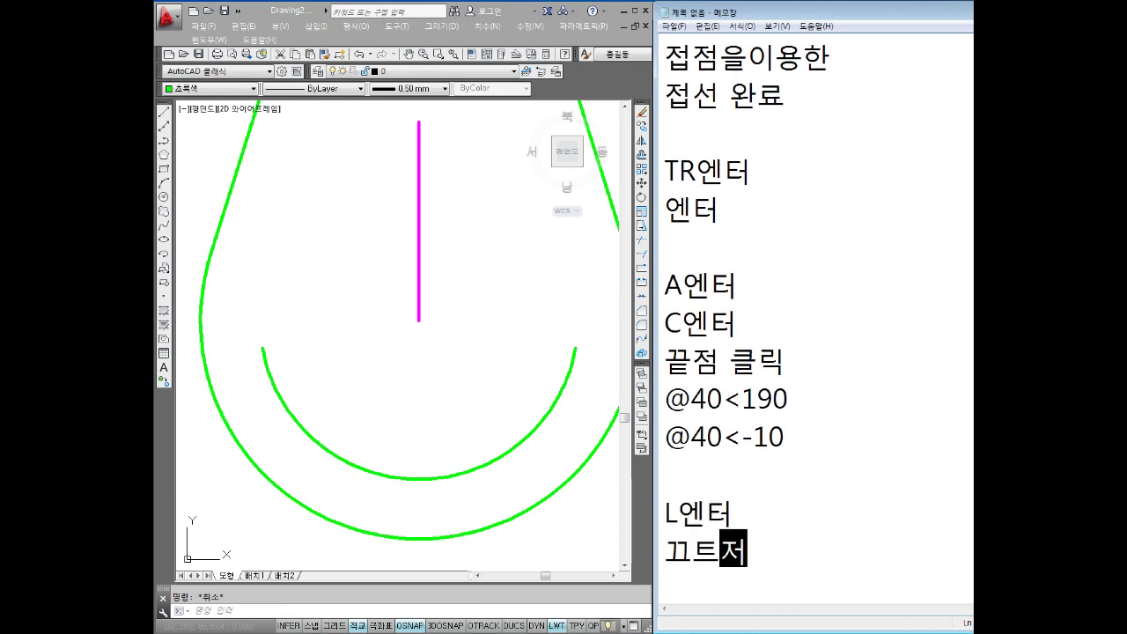
key("BackSpace")
key("BackSpace")
type("끝ㅈ")
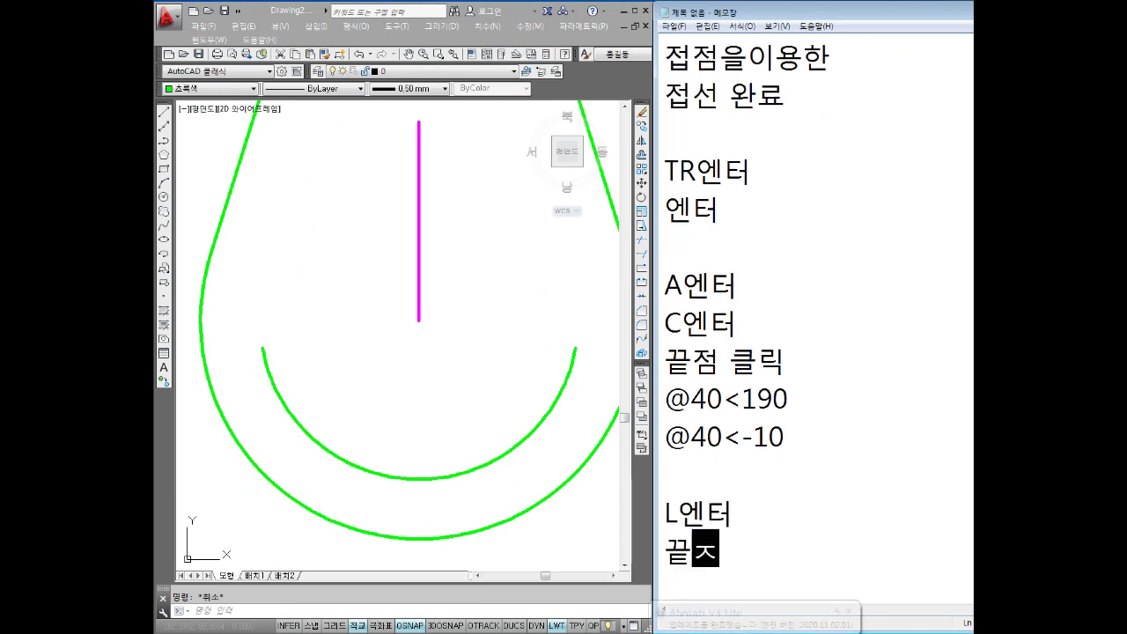
type("점 직교")
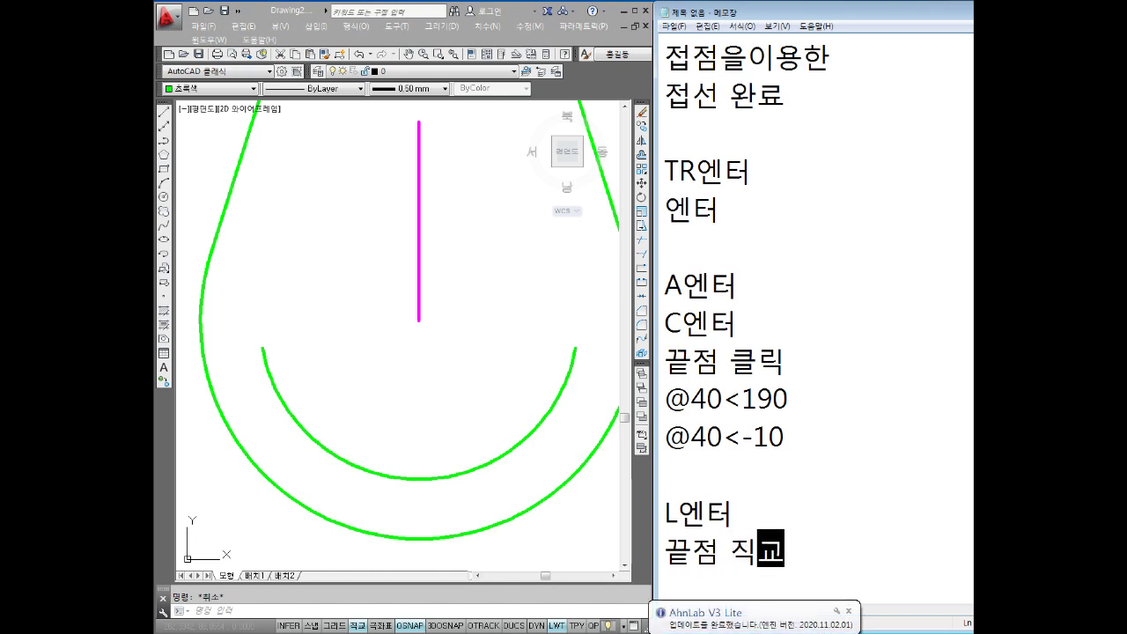
key("BackSpace")
key("BackSpace")
key("BackSpace")
key("Return")
Add the note lines '직교ON' and '아래로 25 엔터'.
type("직ㄱ")
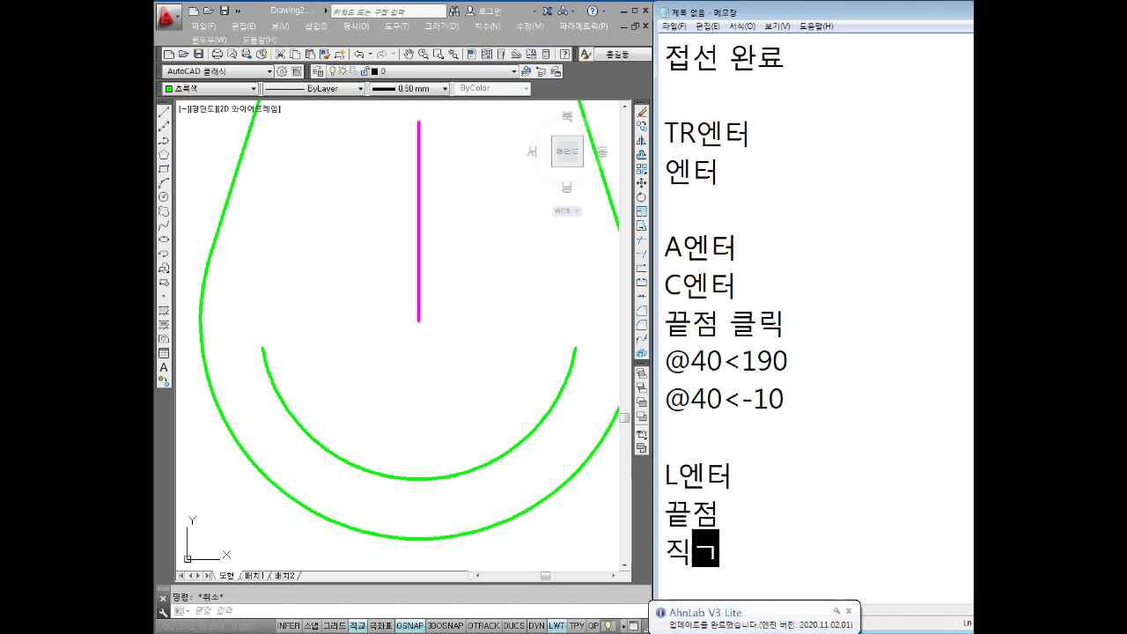
type("ON")
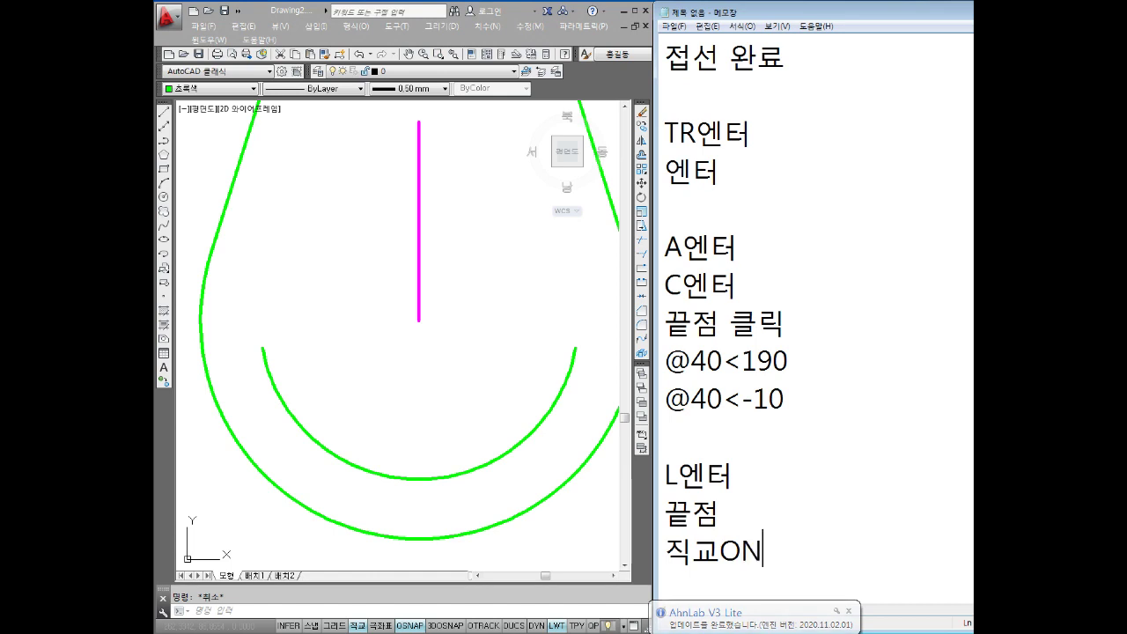
key("Return")
type("\\")
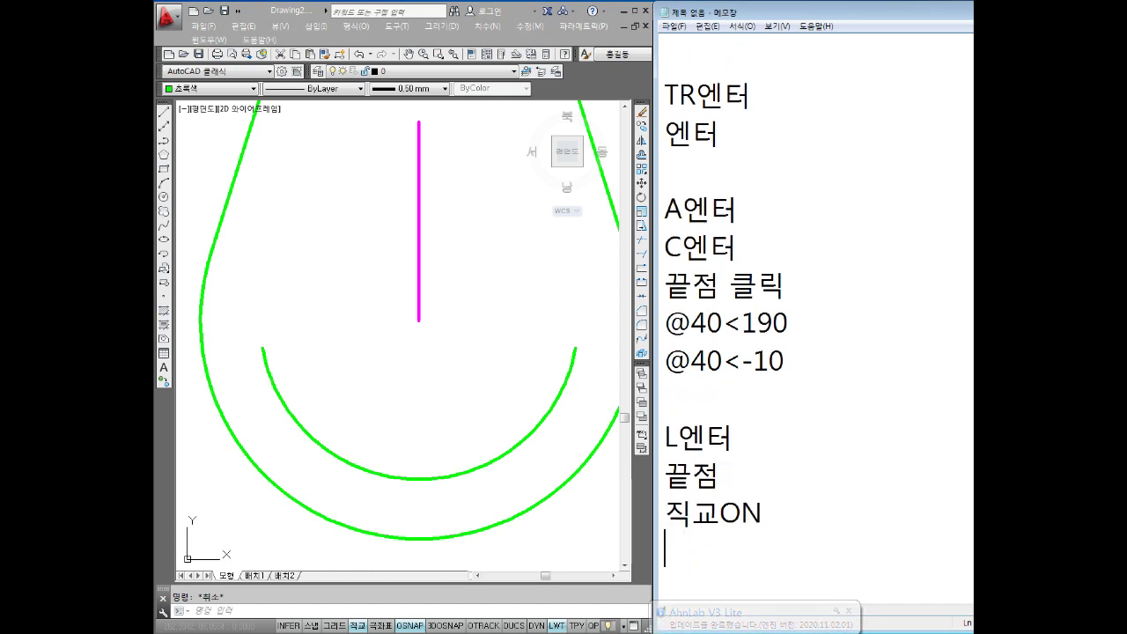
type("DK")
key("BackSpace")
key("BackSpace")
type("DK")
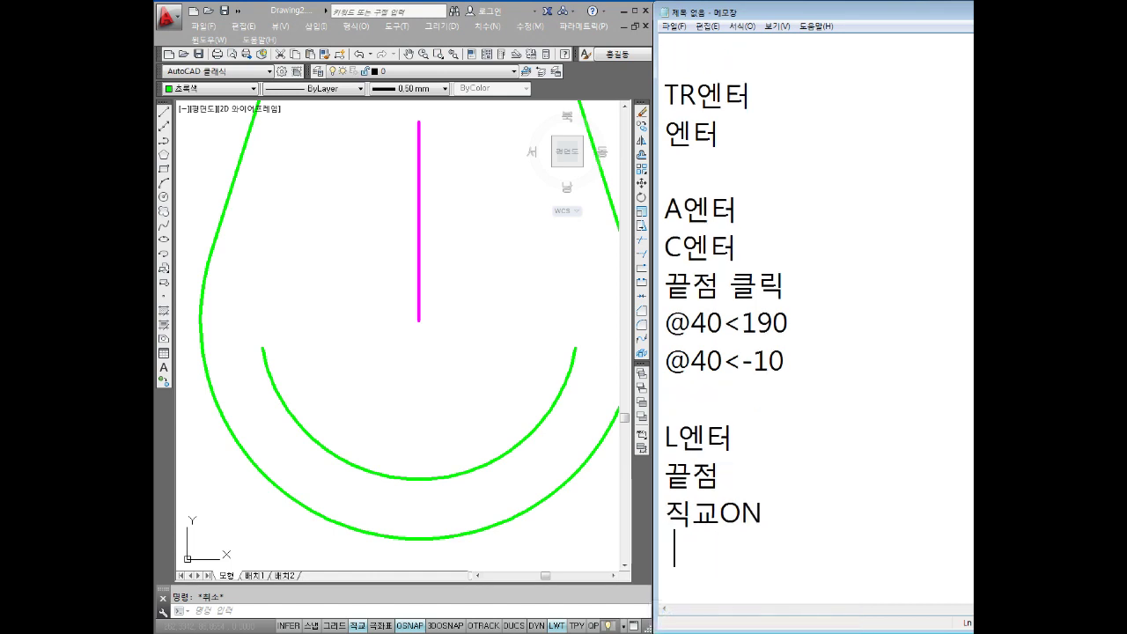
type("알ㄹ")
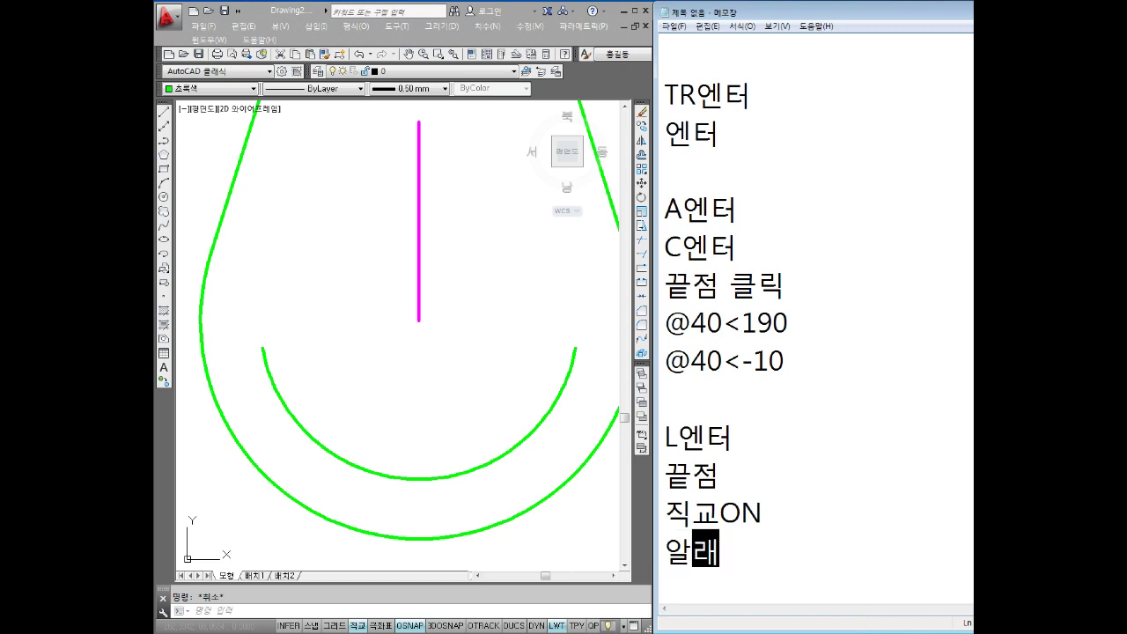
key("BackSpace")
key("BackSpace")
key("BackSpace")
type("ㅇ아래로 ")
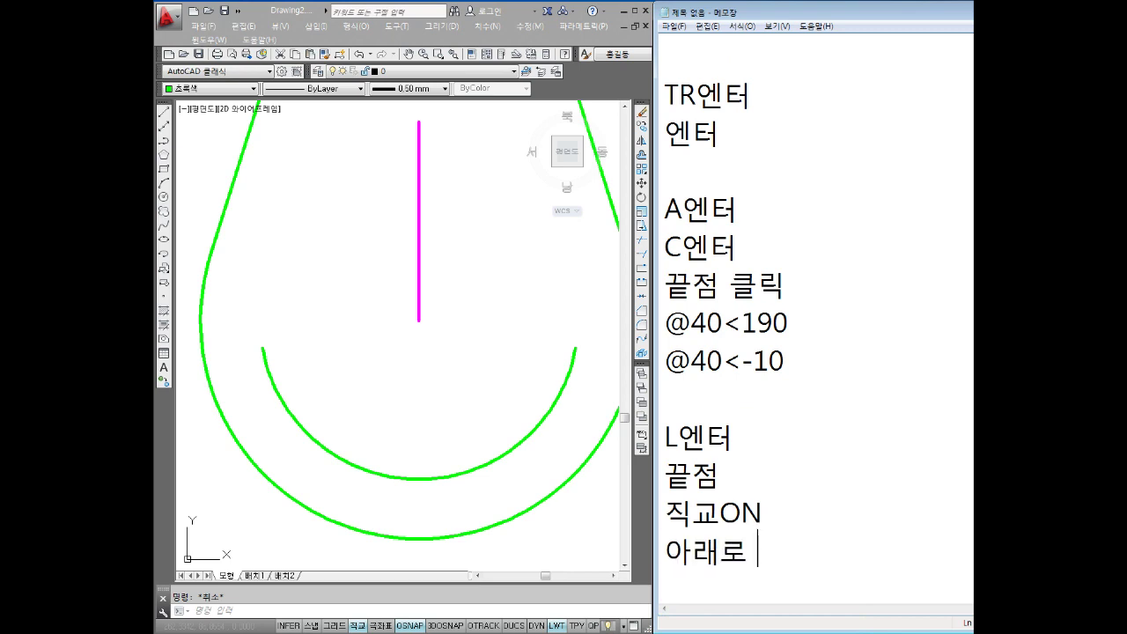
type("에ㄴ터")
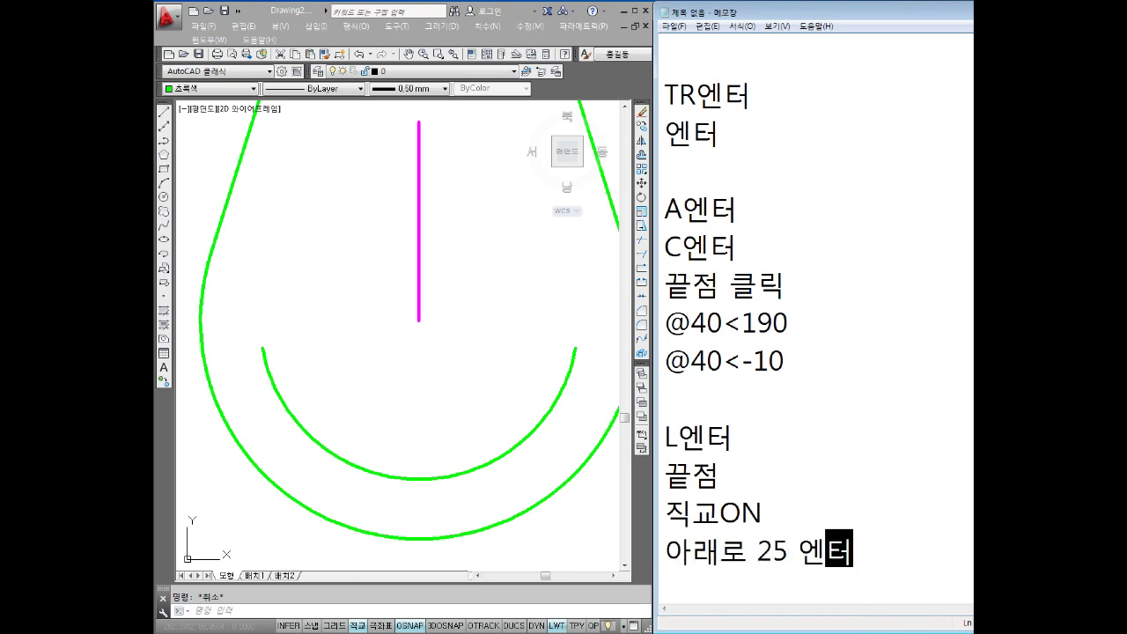
key("Return")
Draw a 25-unit line straight down from the magenta line's lower endpoint.
left_click(474, 352)
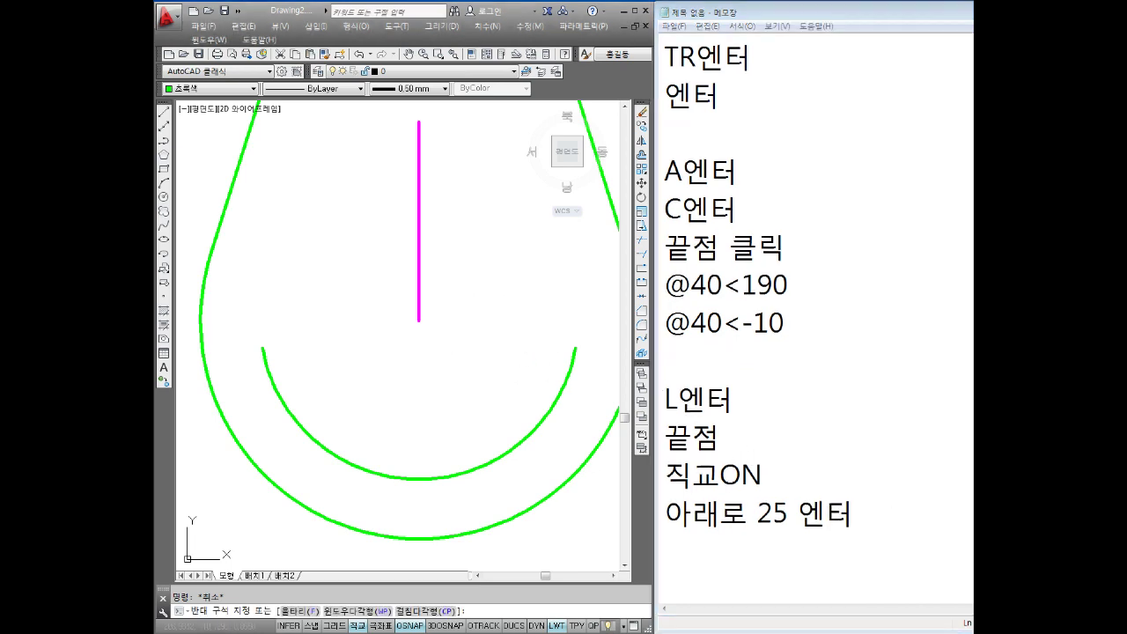
type("l")
key("Return")
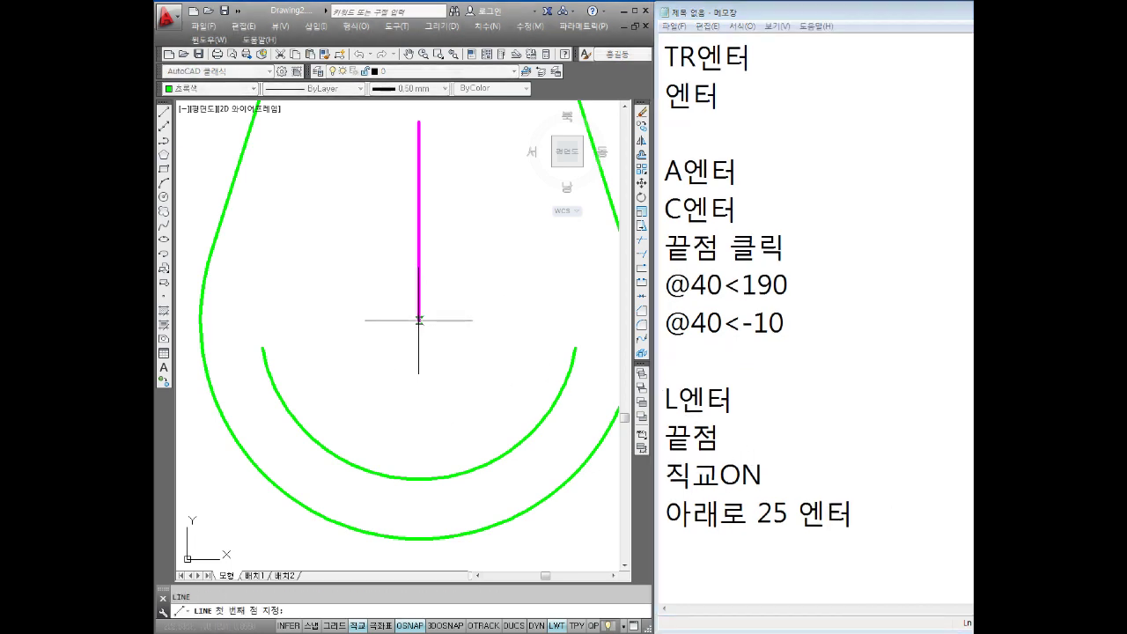
left_click(419, 321)
type("2")
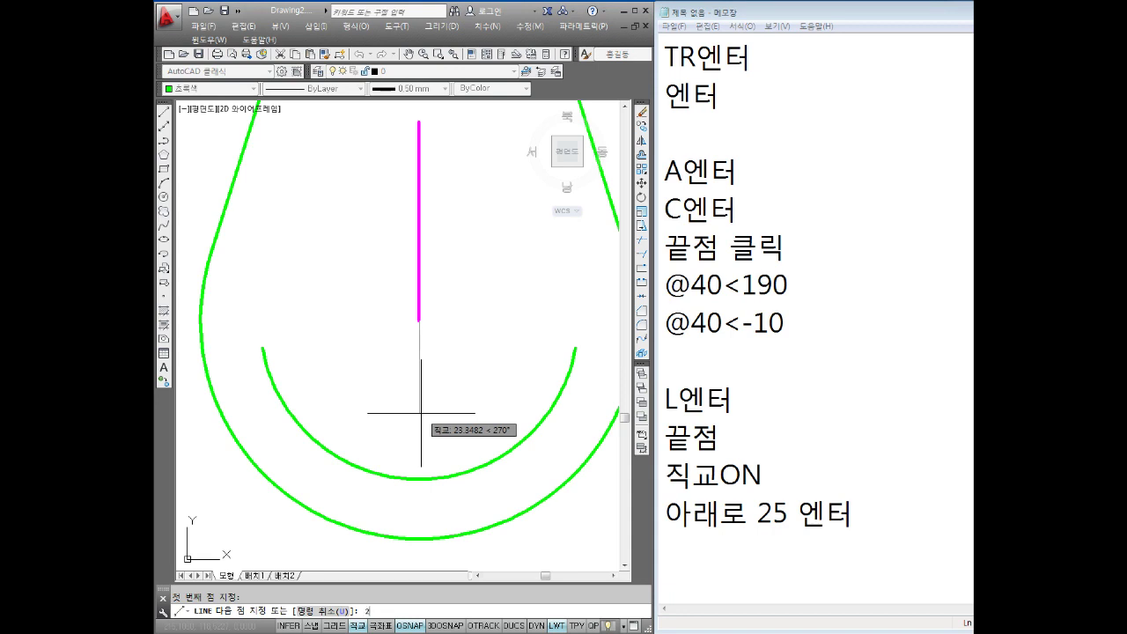
type("5")
key("Return")
key("Escape")
middle_click_drag(536, 428, 521, 390)
Recolour the new 25-unit line red.
left_click(432, 310)
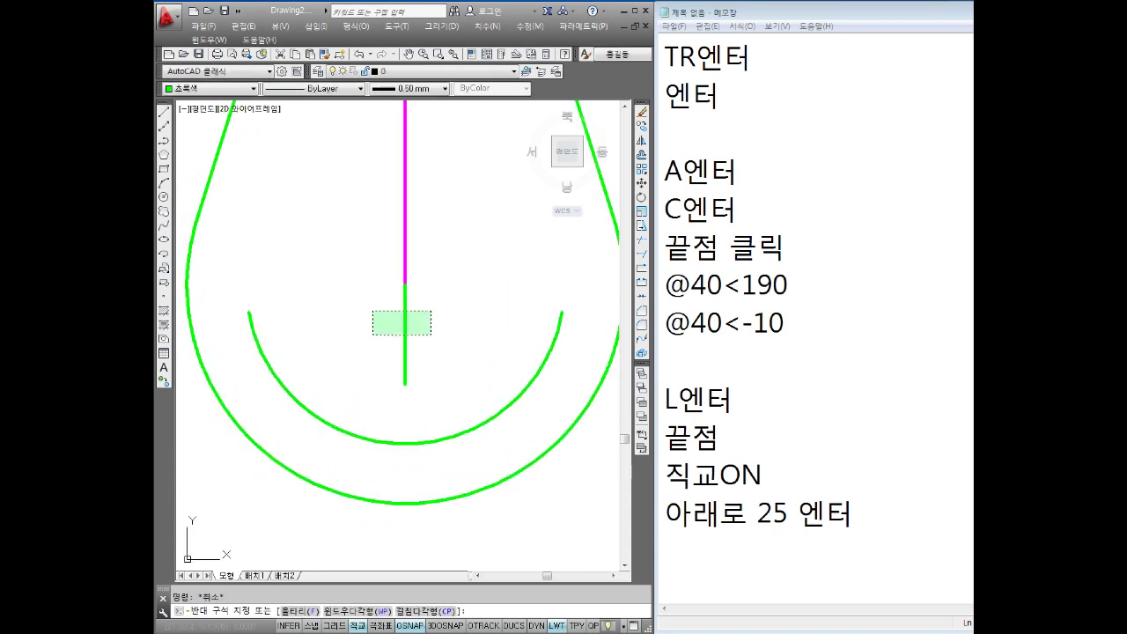
left_click(373, 335)
left_click(253, 88)
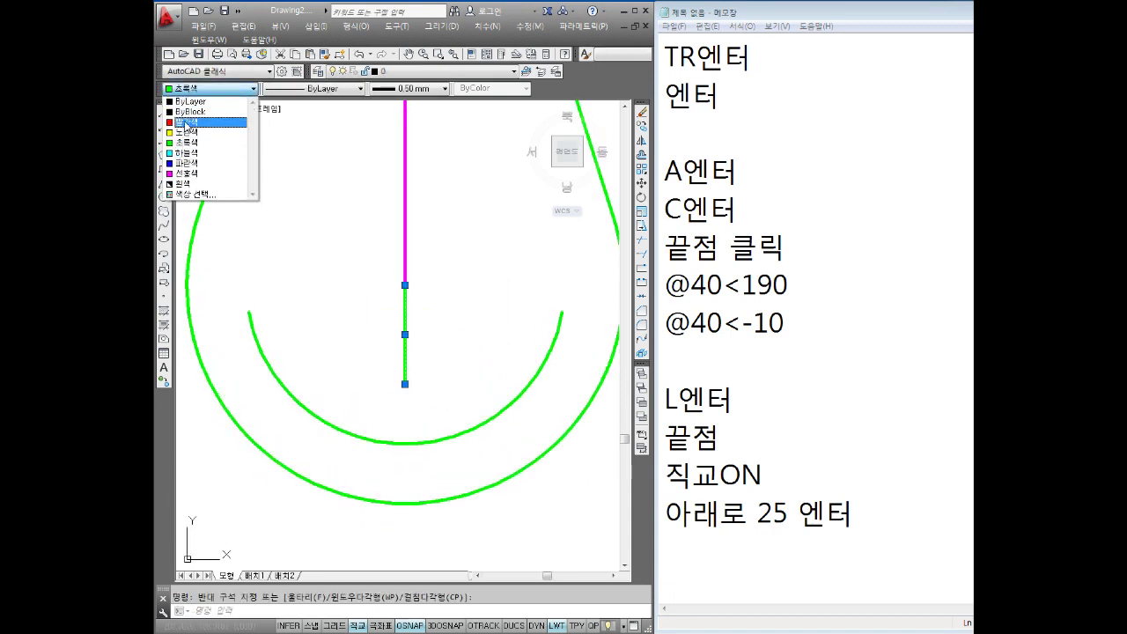
left_click(212, 122)
key("Escape")
scroll(388, 387, "up", 2)
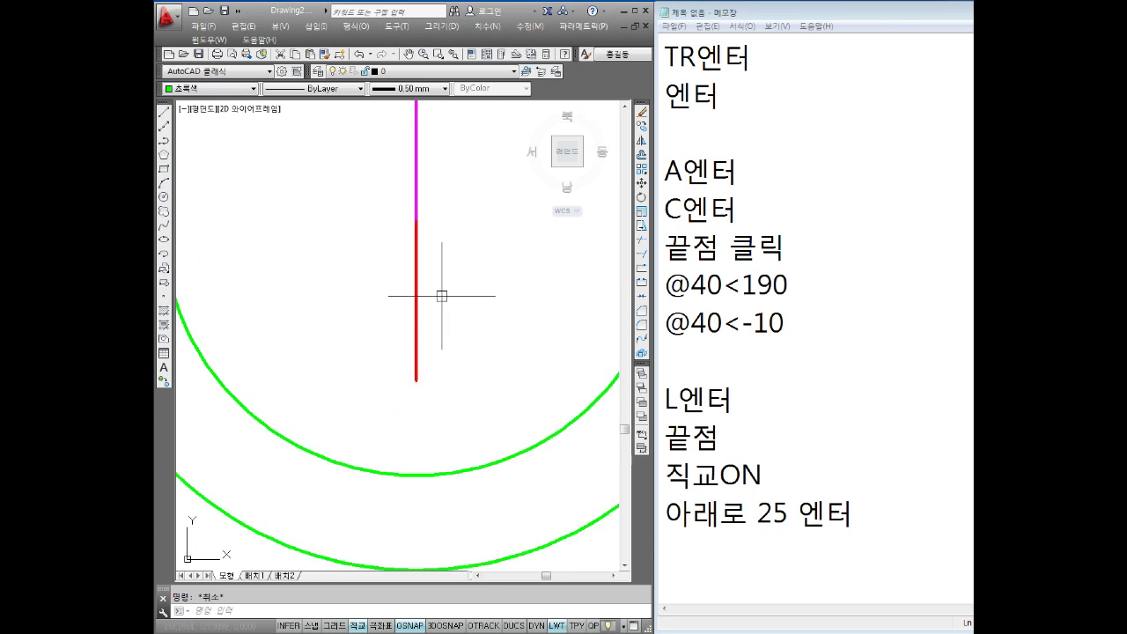
scroll(440, 294, "down", 2)
left_click(766, 529)
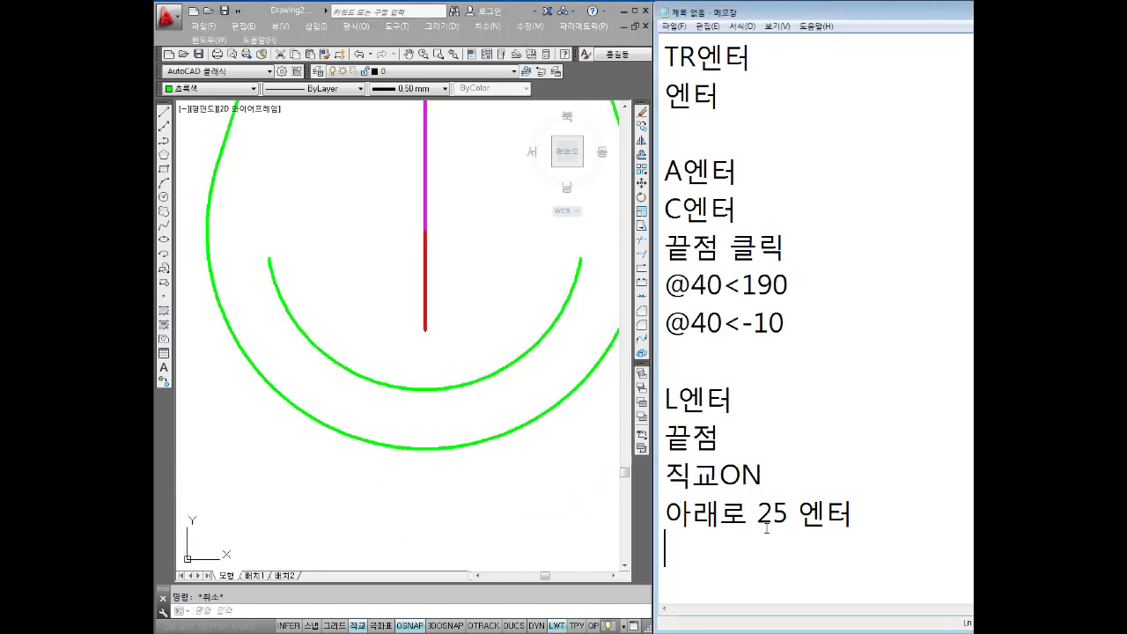
Note the circle steps '엔터', '끝점 클릭' and '26엔터' in Notepad.
key("Return")
key("Return")
key("Return")
type("C")
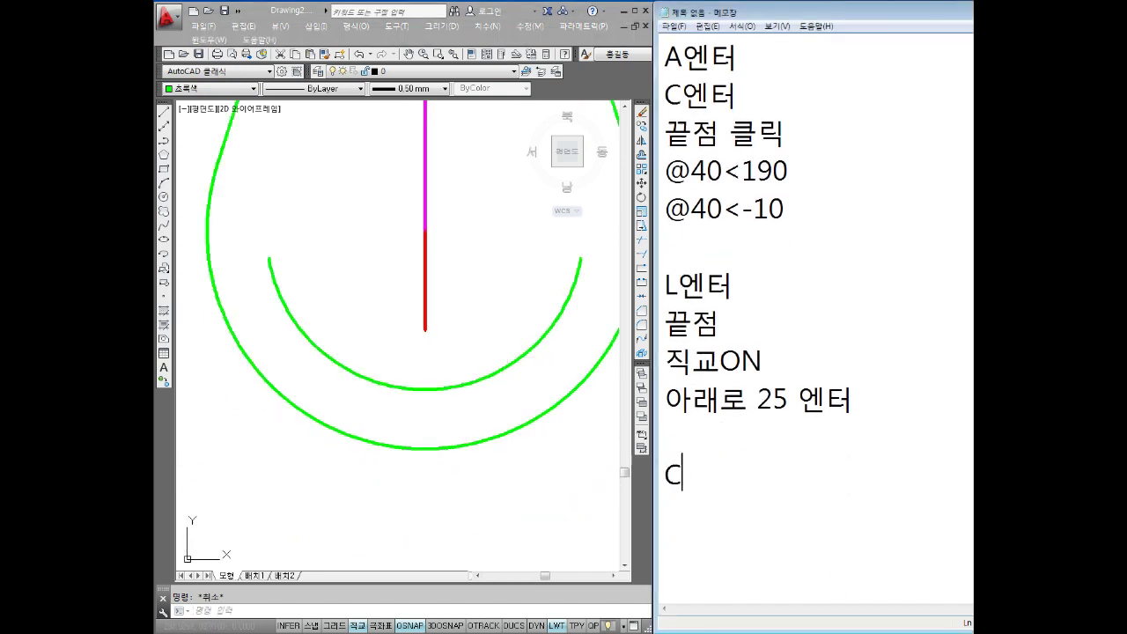
type("엔터")
key("Return")
type("끝")
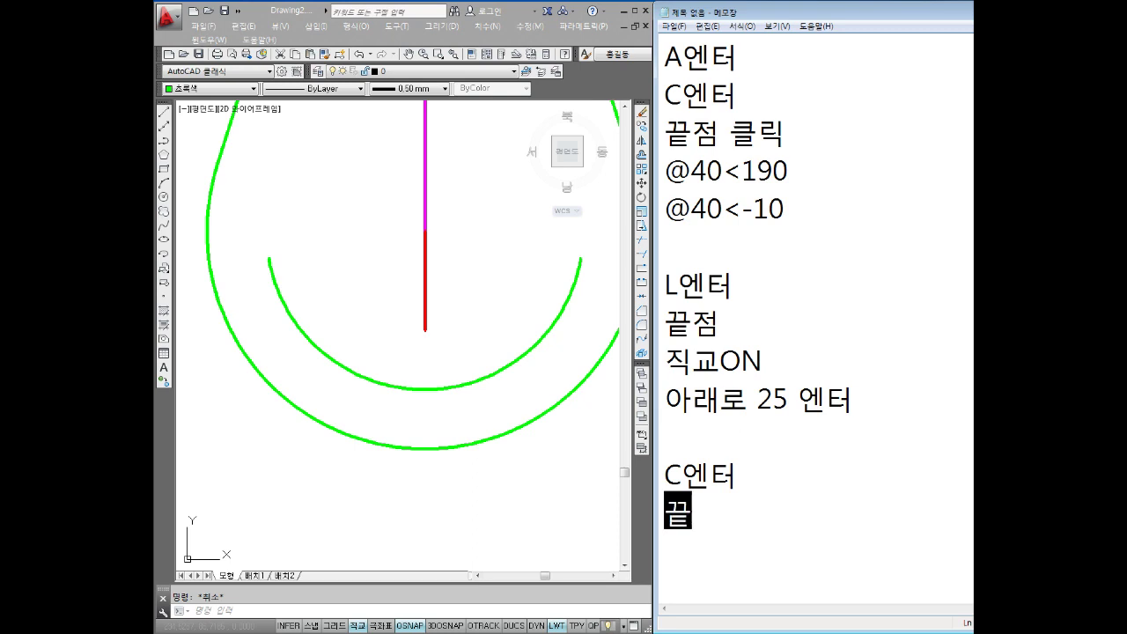
type("점 클릭")
key("Return")
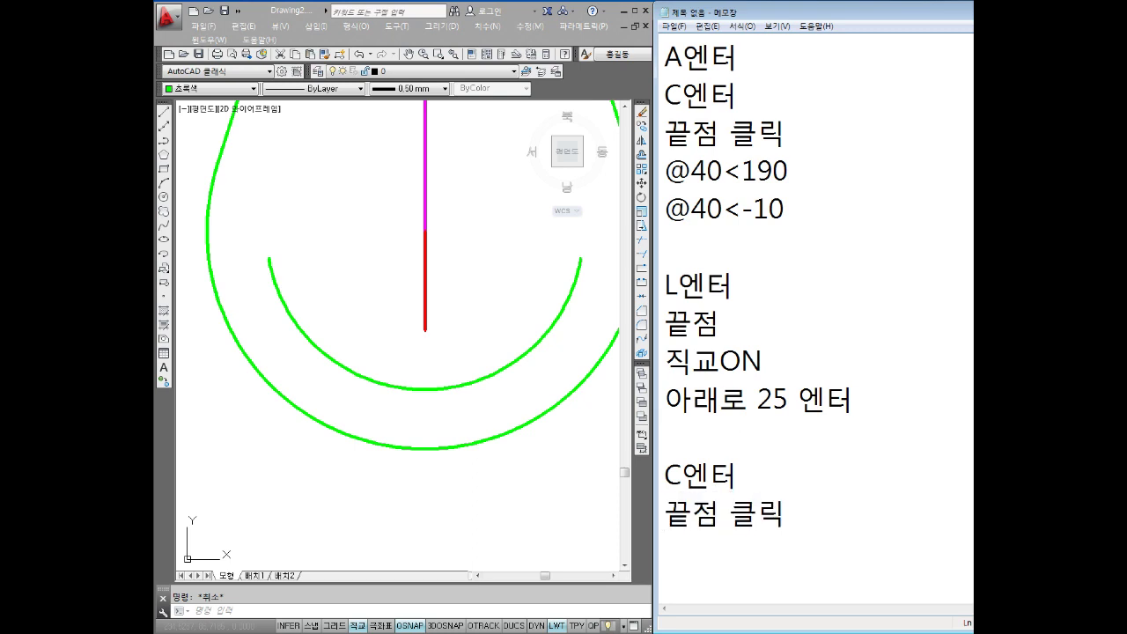
type("26")
type("엔터")
key("Return")
Draw a radius-26 circle centred on the red line's lower endpoint.
left_click(435, 323)
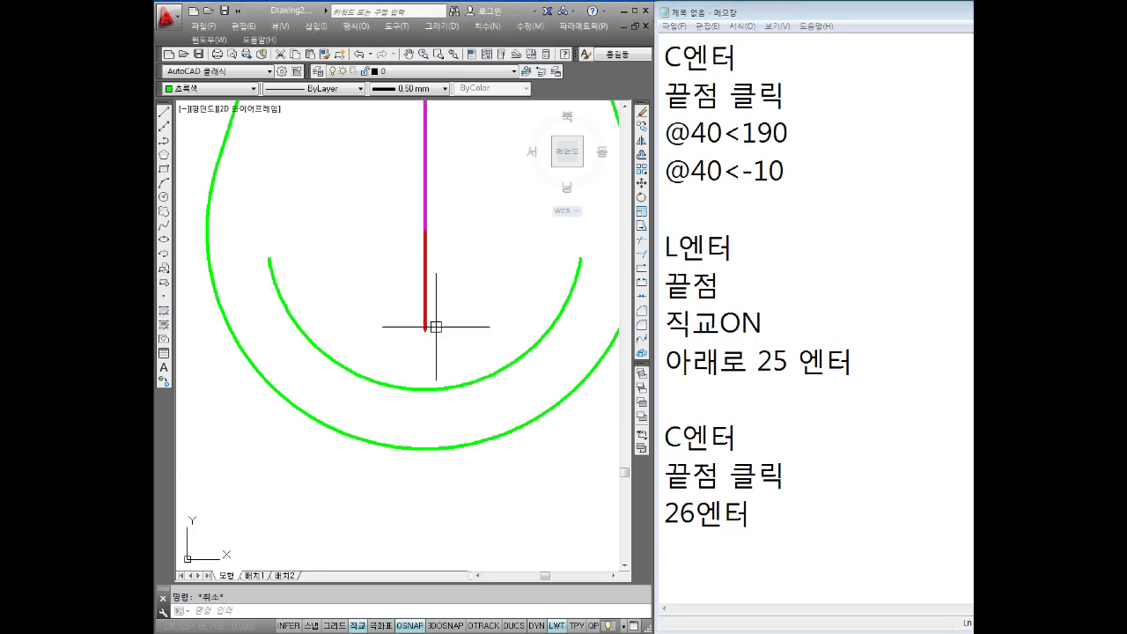
type("c")
key("Return")
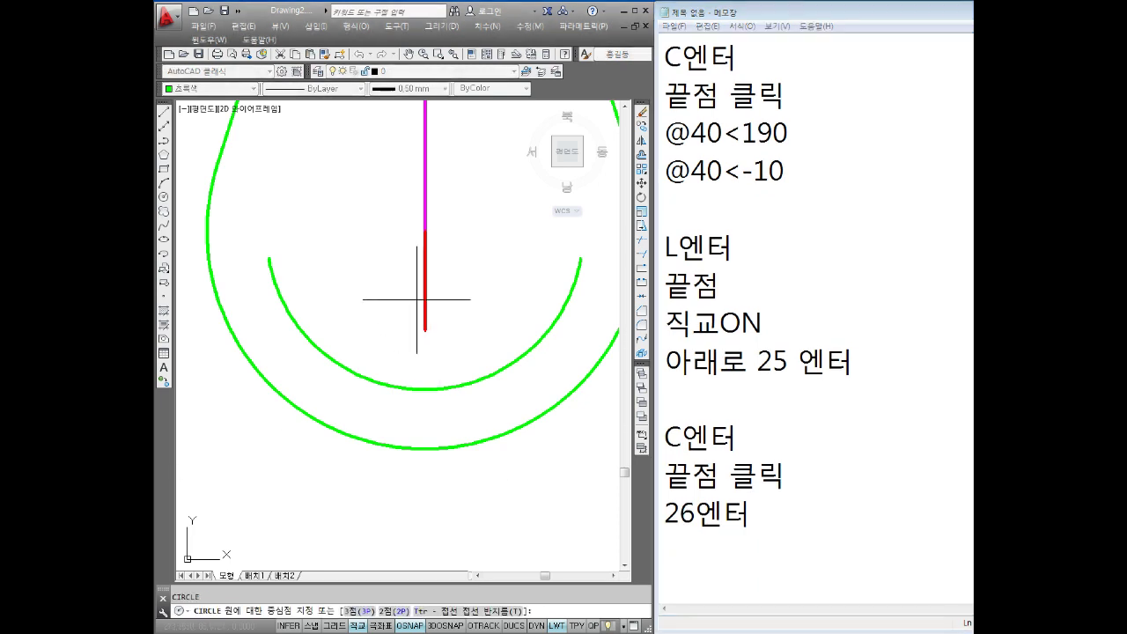
left_click(426, 329)
type("2")
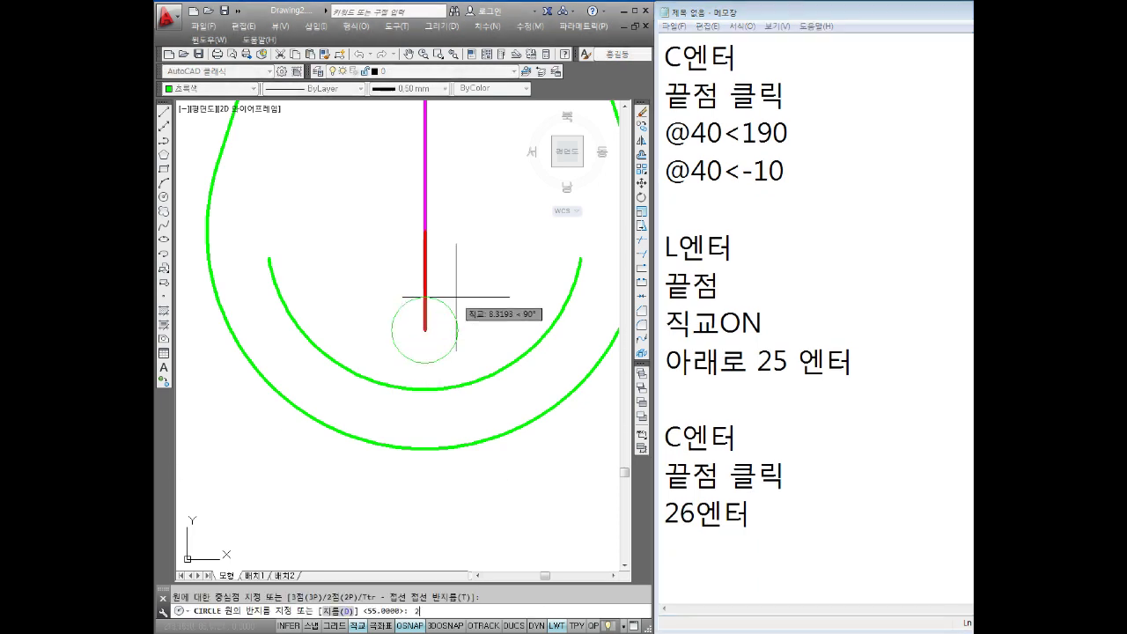
type("6")
key("Return")
key("Escape")
left_click(722, 557)
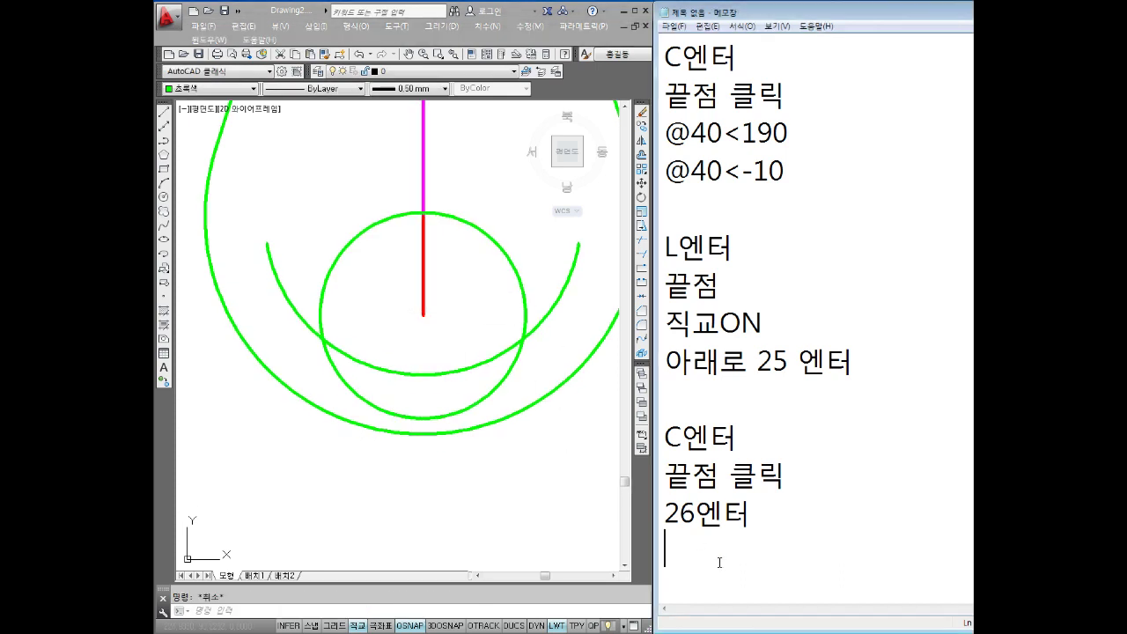
key("Return")
Note 'TR엔터' and the boundary step '경계선 클릭'.
type("ㄱ")
key("BackSpace")
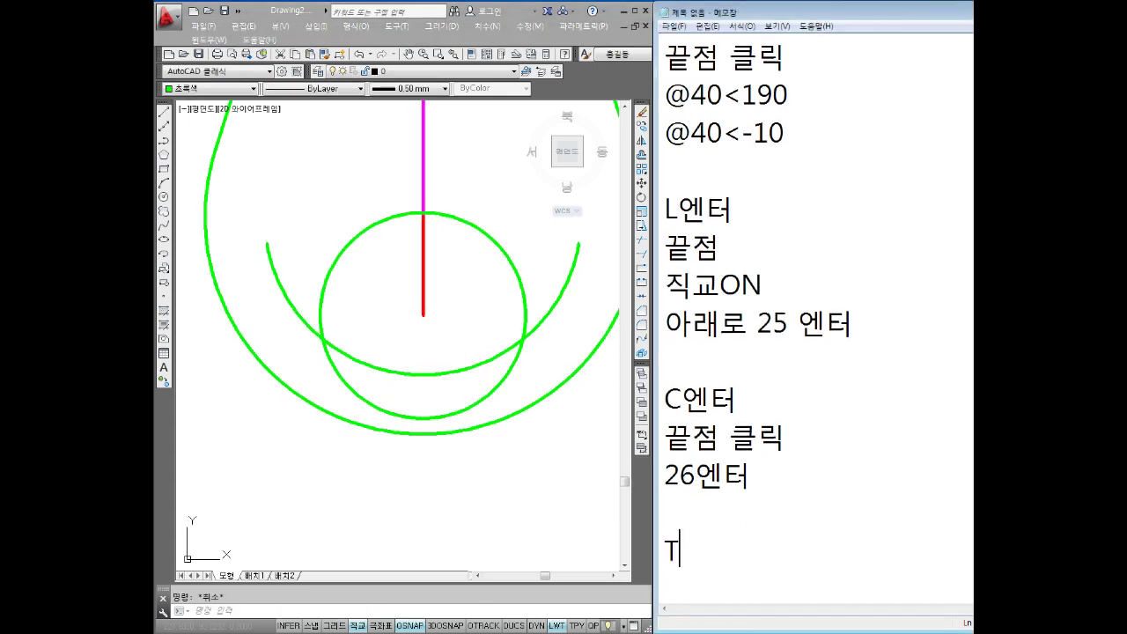
type("엔터")
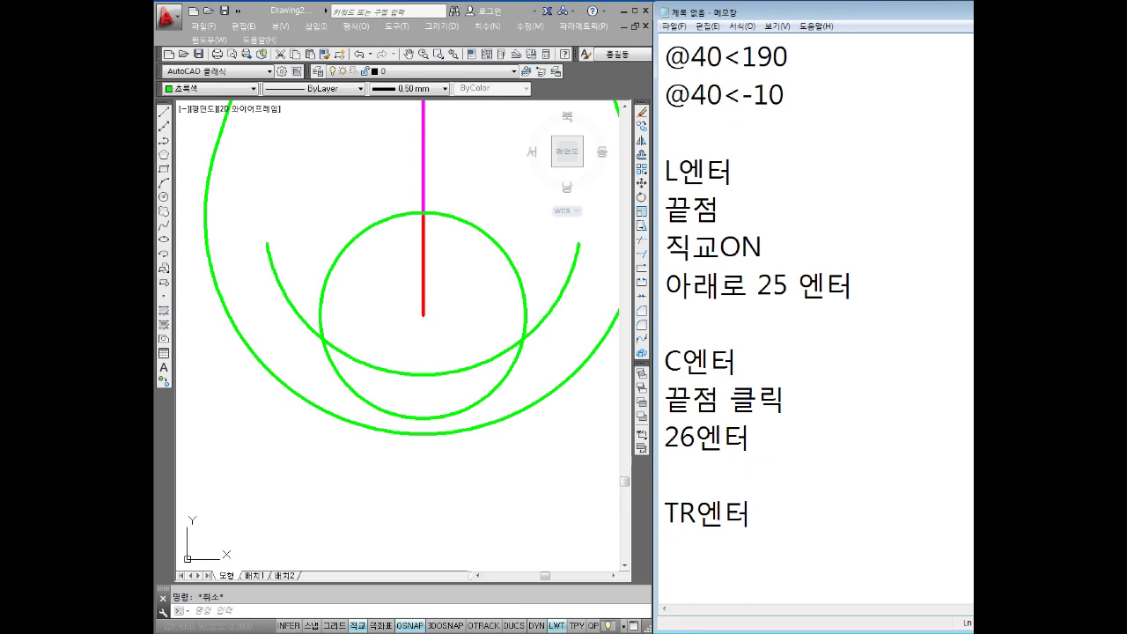
type("경ㄱ")
type("선 클")
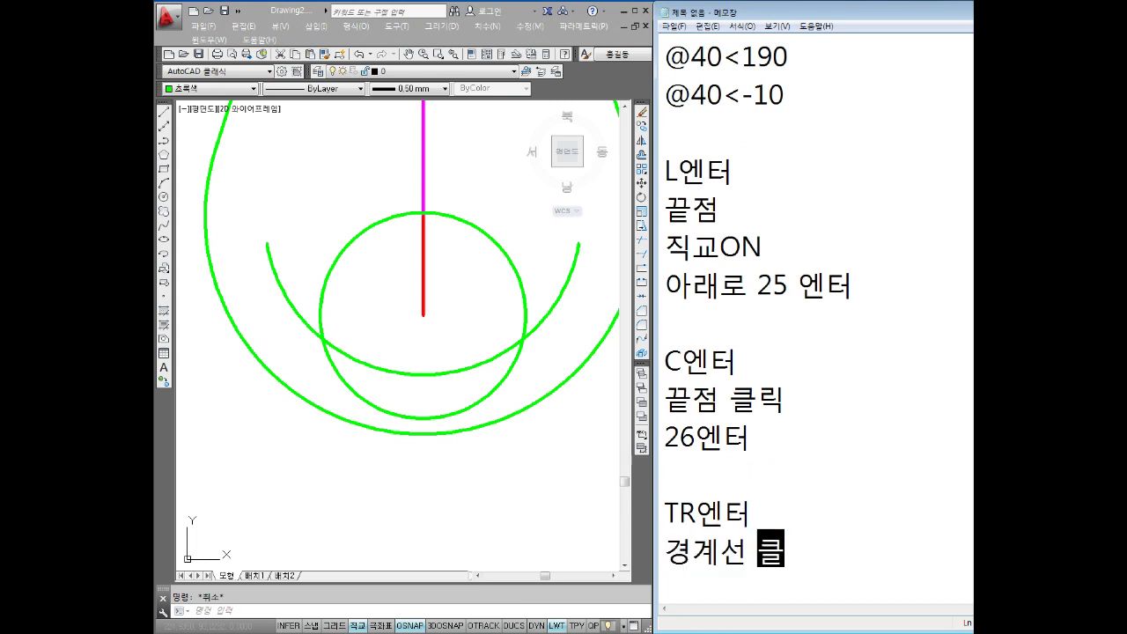
type("릭")
key("Return")
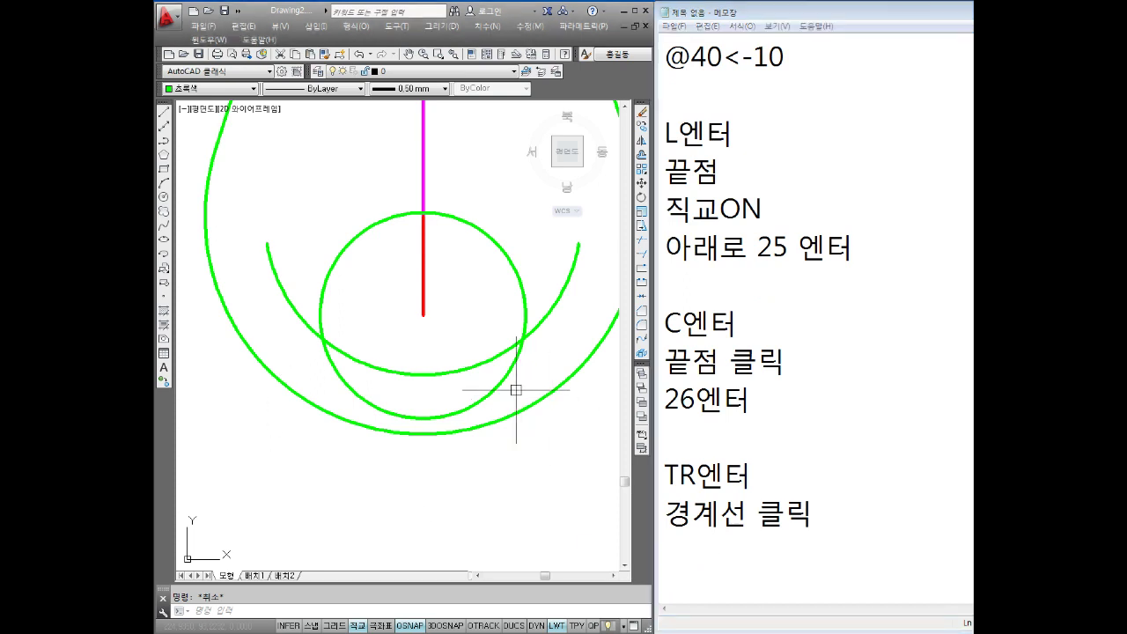
Append '(입선택)' to the boundary note and add an '엔터' line.
left_click(416, 402)
left_click(371, 225)
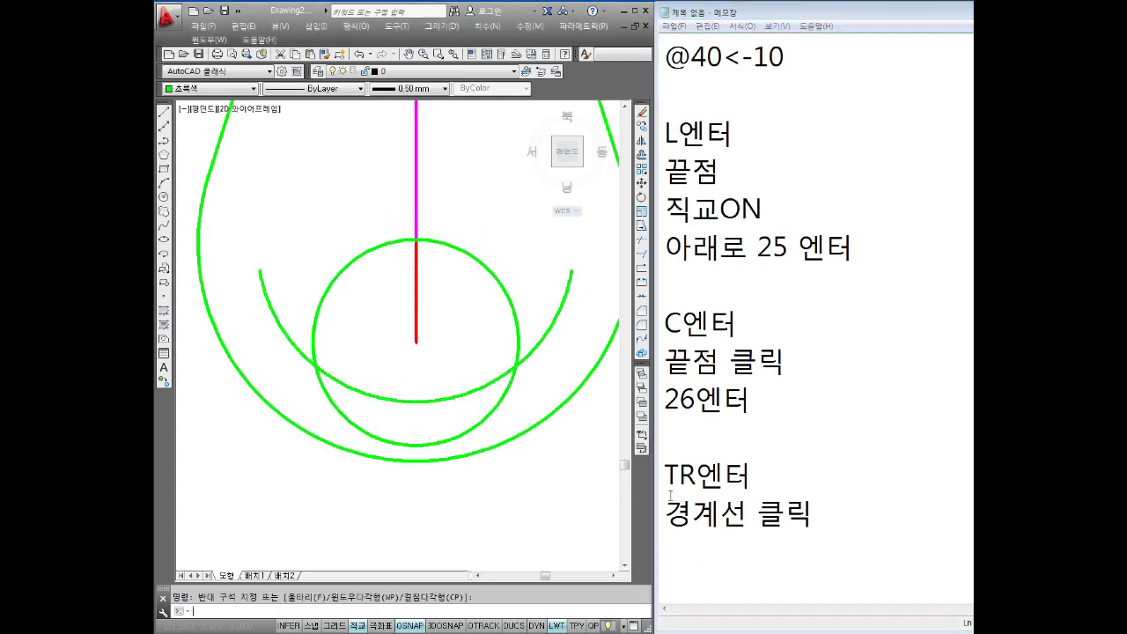
key("Escape")
left_click(670, 546)
type("엡")
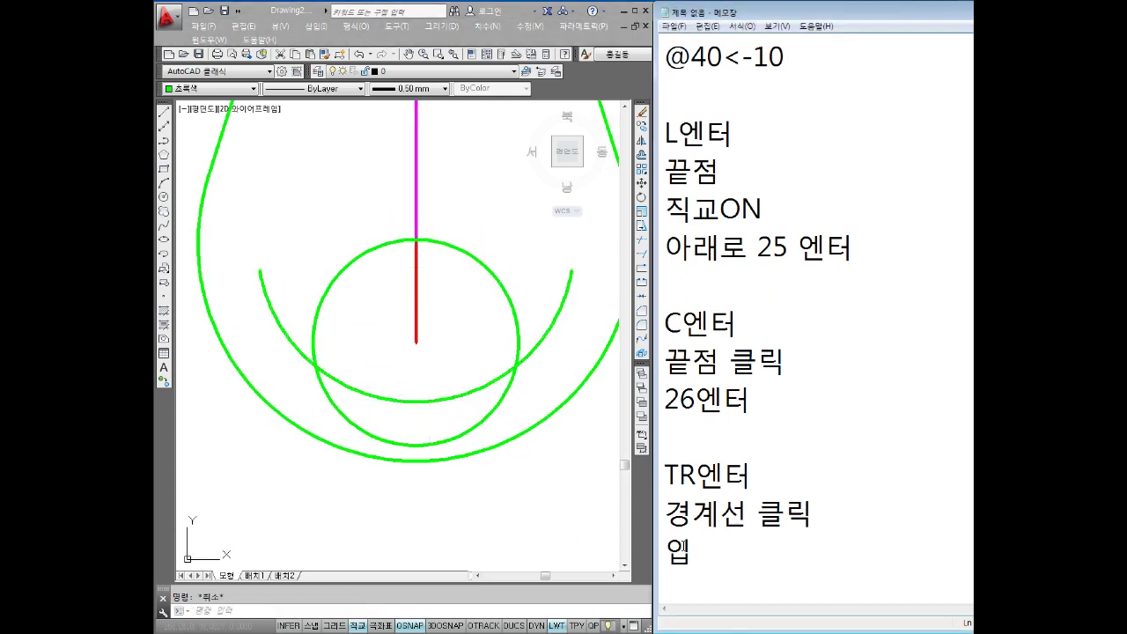
type("선택")
key("BackSpace")
key("BackSpace")
key("BackSpace")
key("BackSpace")
type("(입")
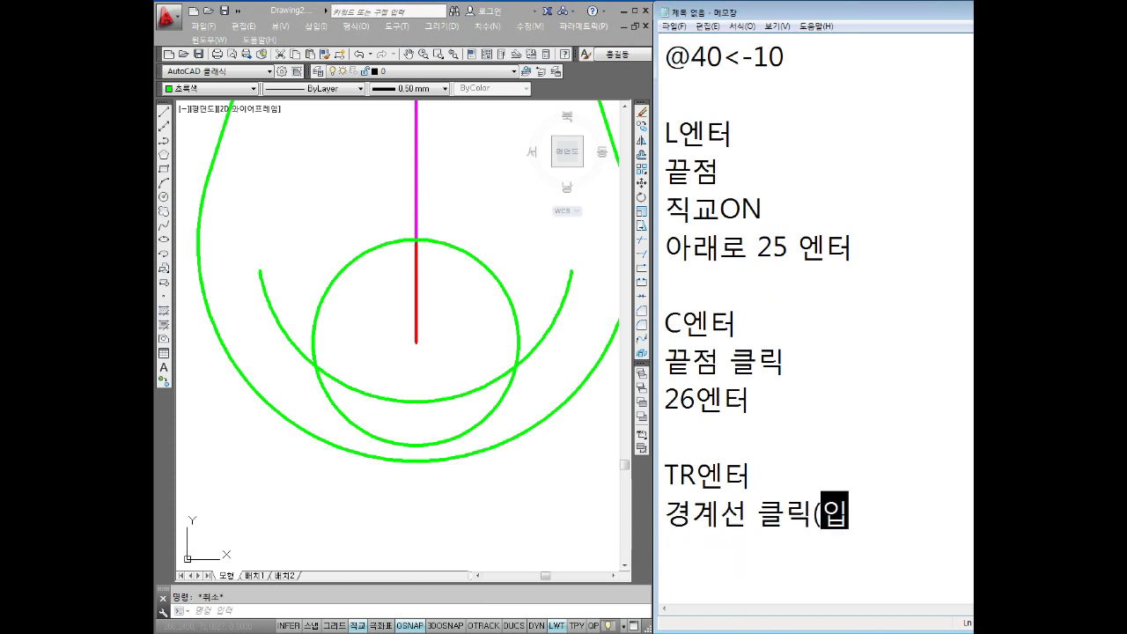
type("선택) ")
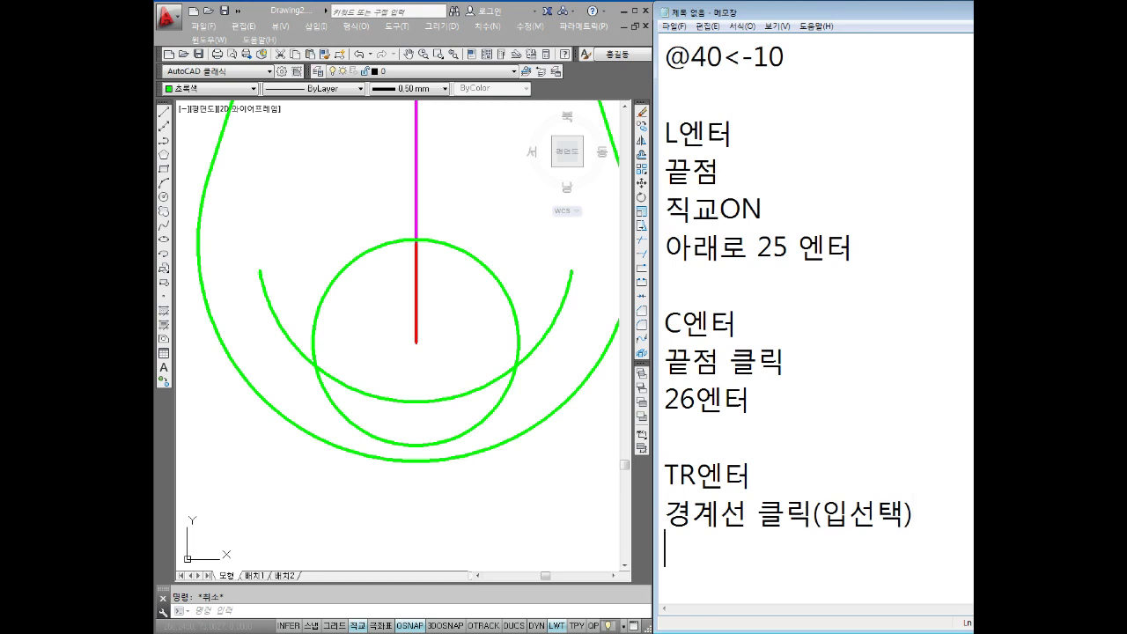
type("DP")
key("BackSpace")
type("P")
key("BackSpace")
key("BackSpace")
type("엔터")
Add the final trim note '자를 부분 클릭'.
key("Return")
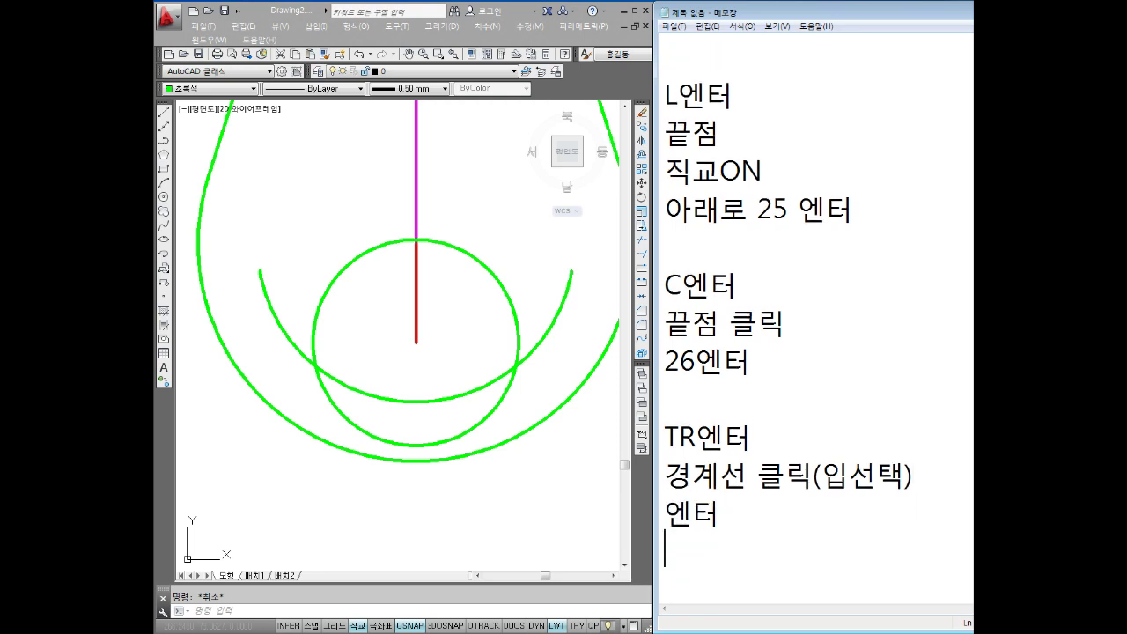
type("필요업ㅅㄴㅡㄴ 부")
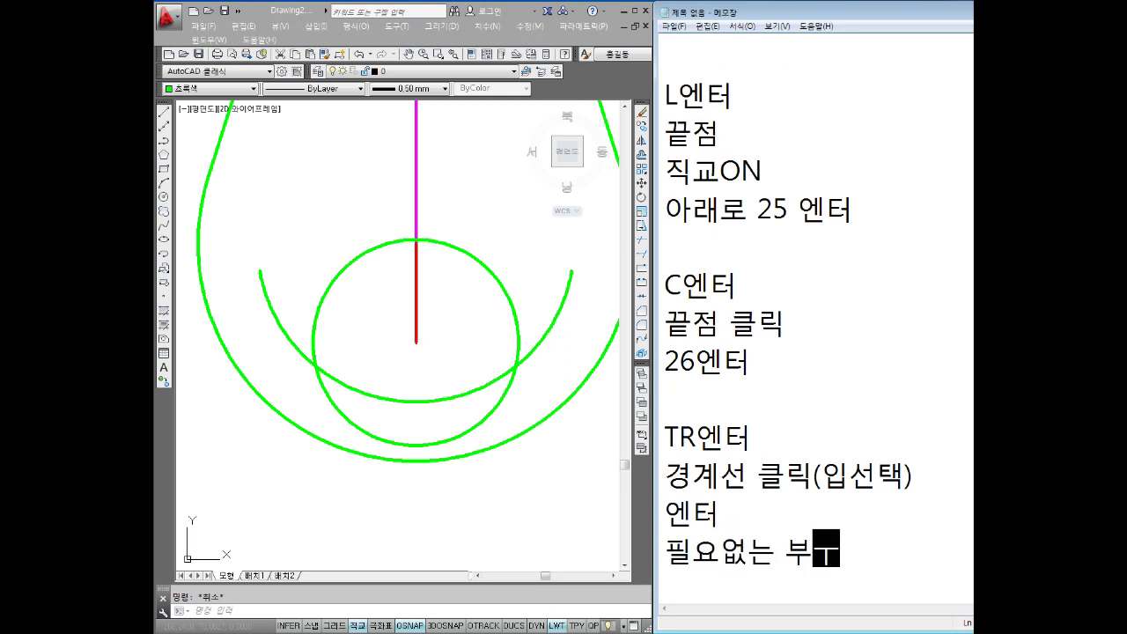
type("ㅜㄴ")
key("BackSpace")
key("BackSpace")
key("BackSpace")
key("BackSpace")
key("BackSpace")
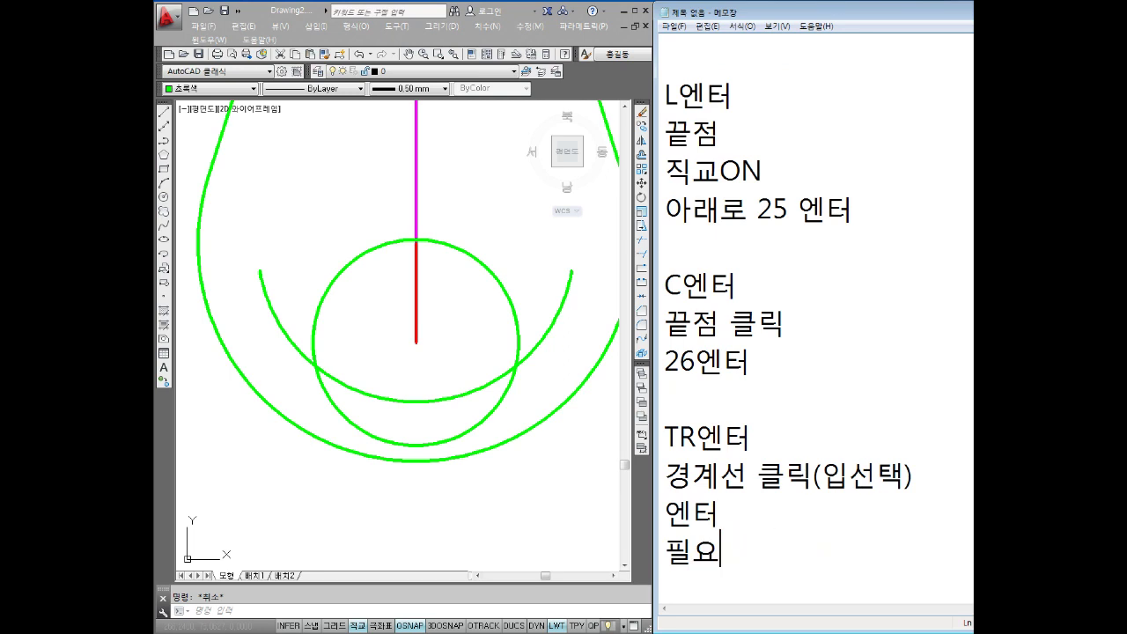
key("BackSpace")
key("BackSpace")
type("ㅈㅏ를 부ㅜㄴ")
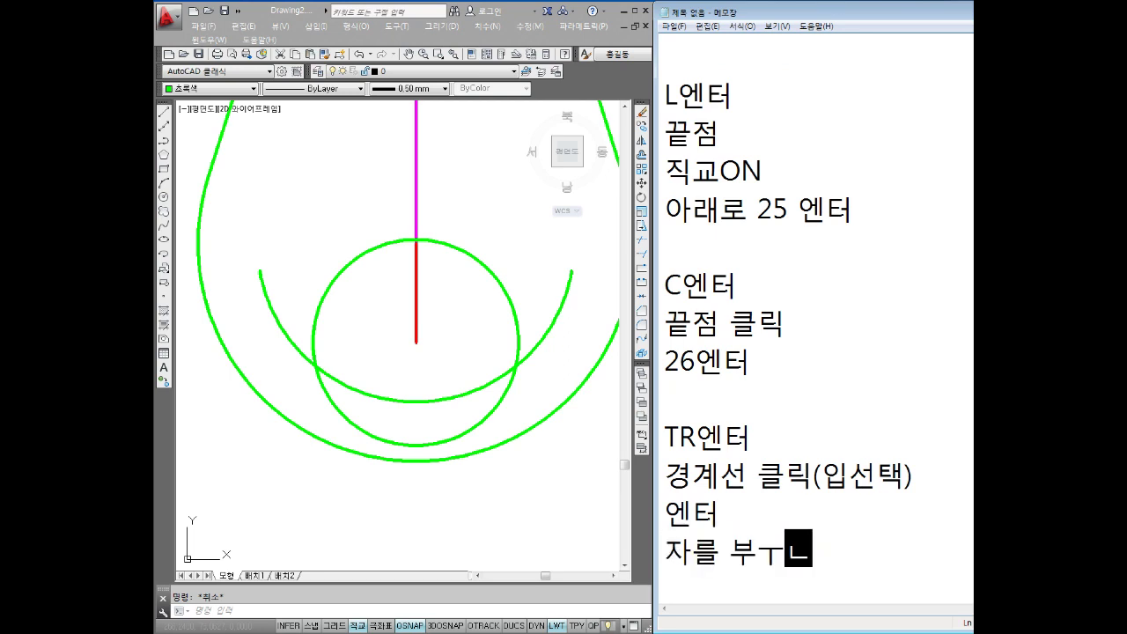
key("BackSpace")
key("BackSpace")
type("부ㄴ 클릭")
key("Return")
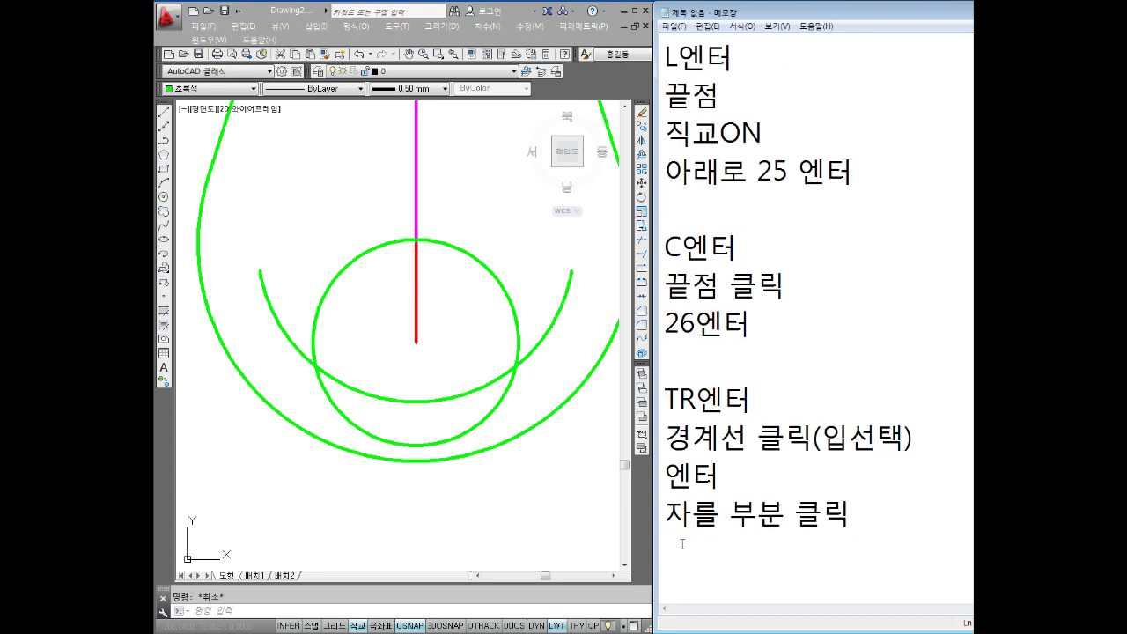
Trim away the radius-26 circle's upper part, using the inner arc as boundary.
left_click(365, 402)
type("tr")
key("Return")
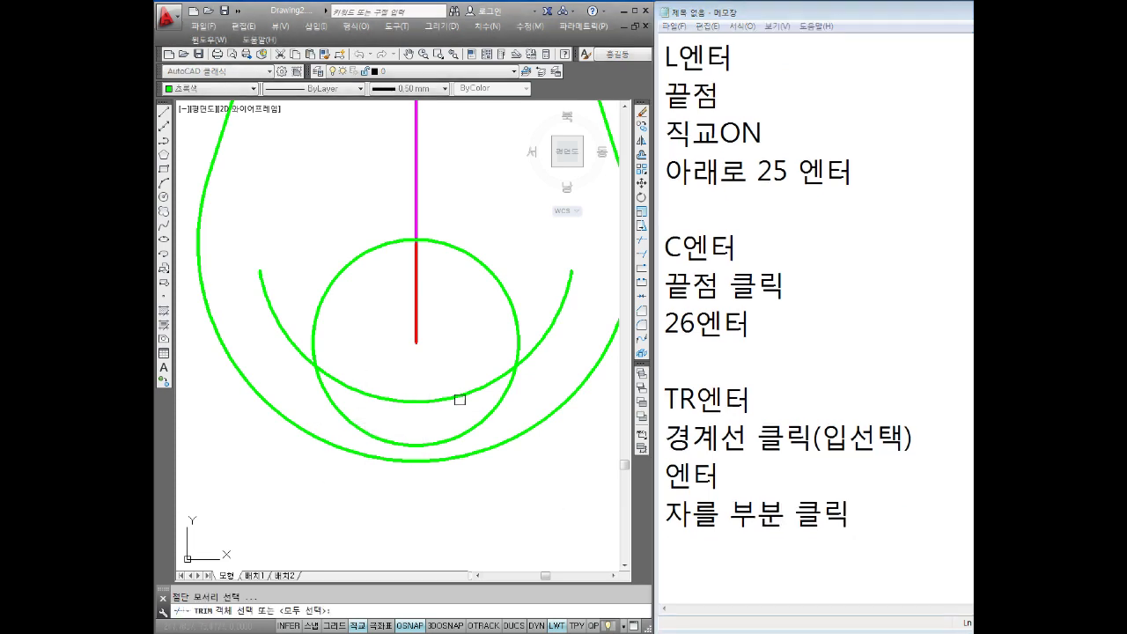
left_click(459, 393)
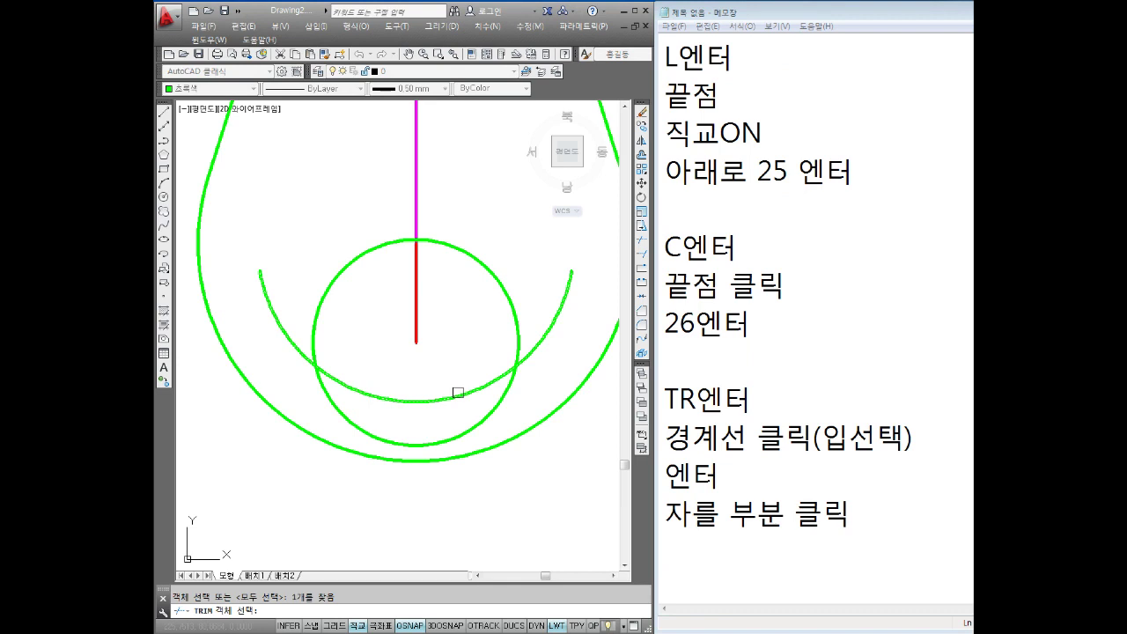
key("Return")
left_click(495, 276)
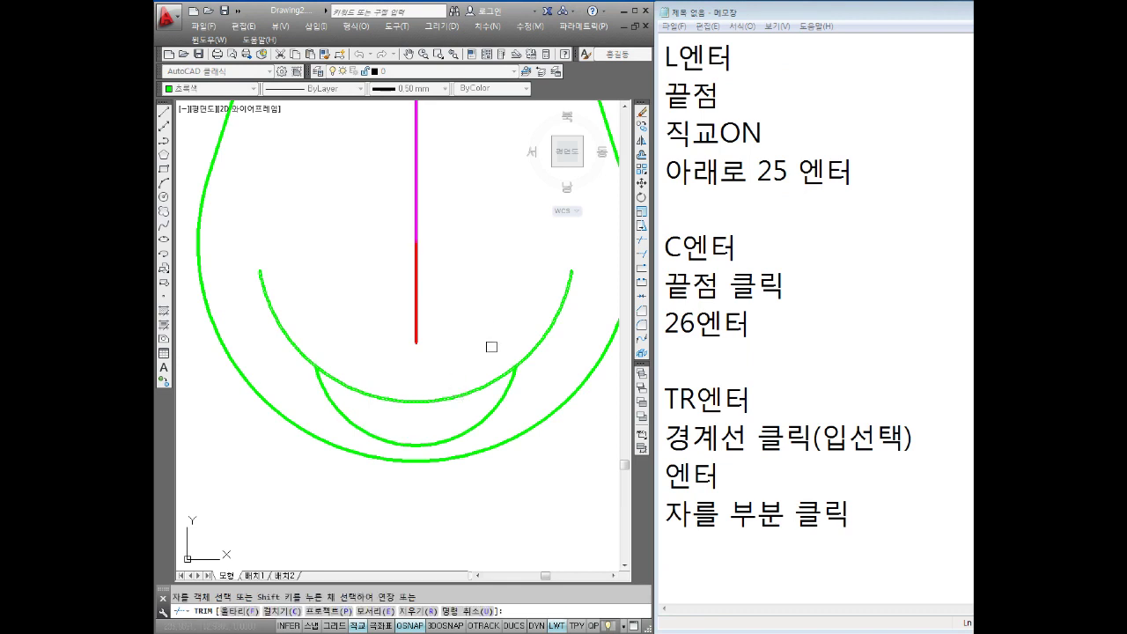
key("Escape")
scroll(491, 347, "down", 2)
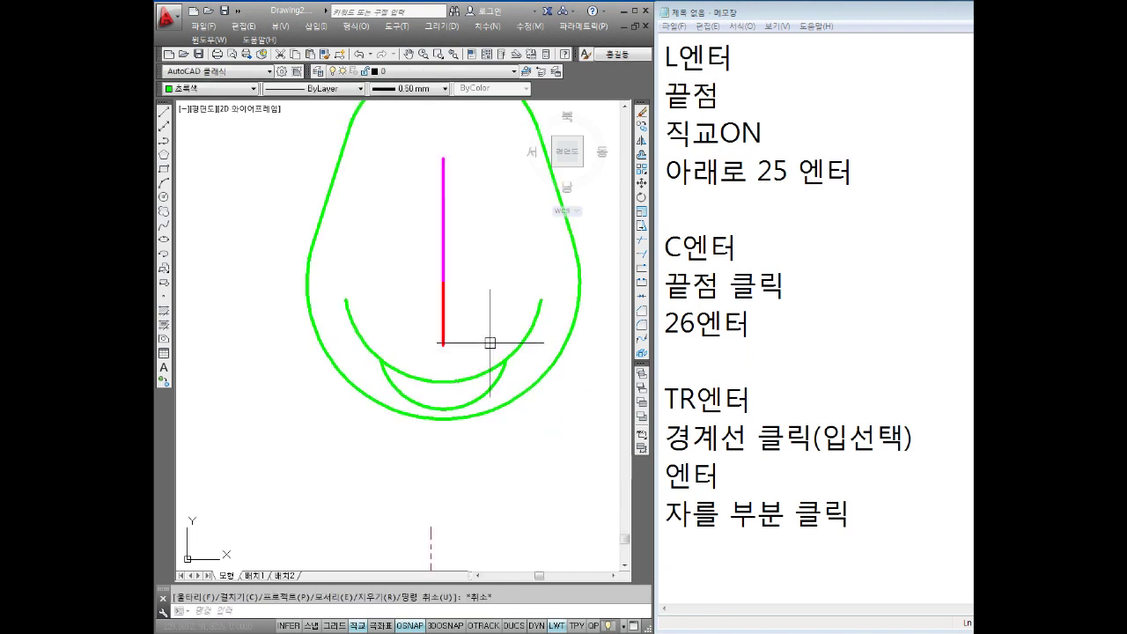
middle_click_drag(479, 354, 479, 364)
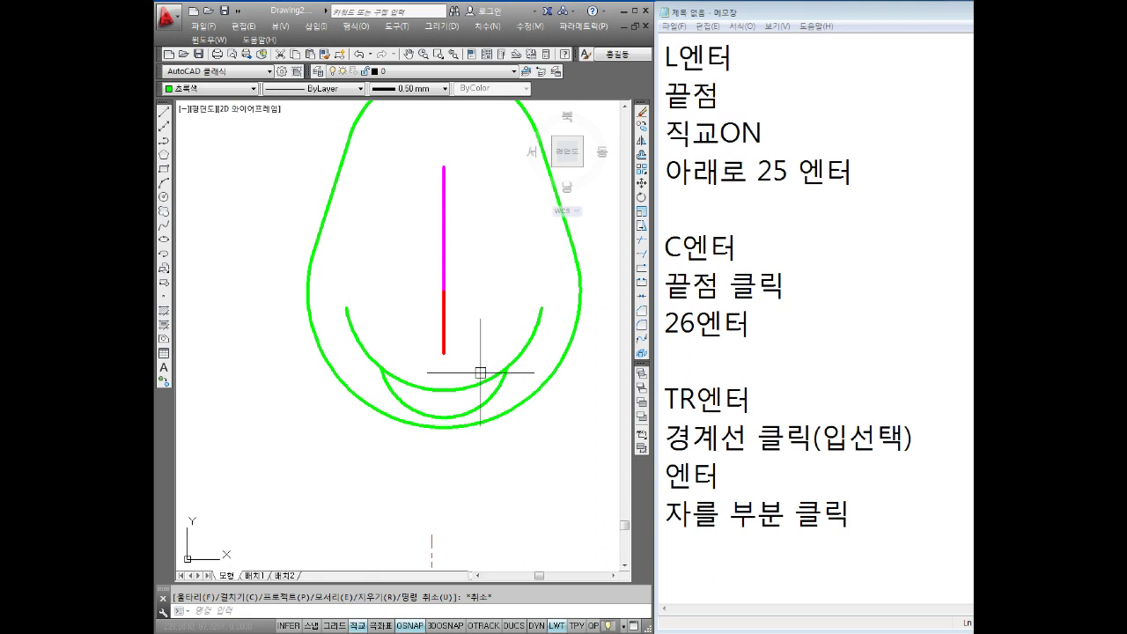
mouse_move(480, 361)
middle_mouse_down()
mouse_move(480, 411)
mouse_move(470, 411)
middle_mouse_up()
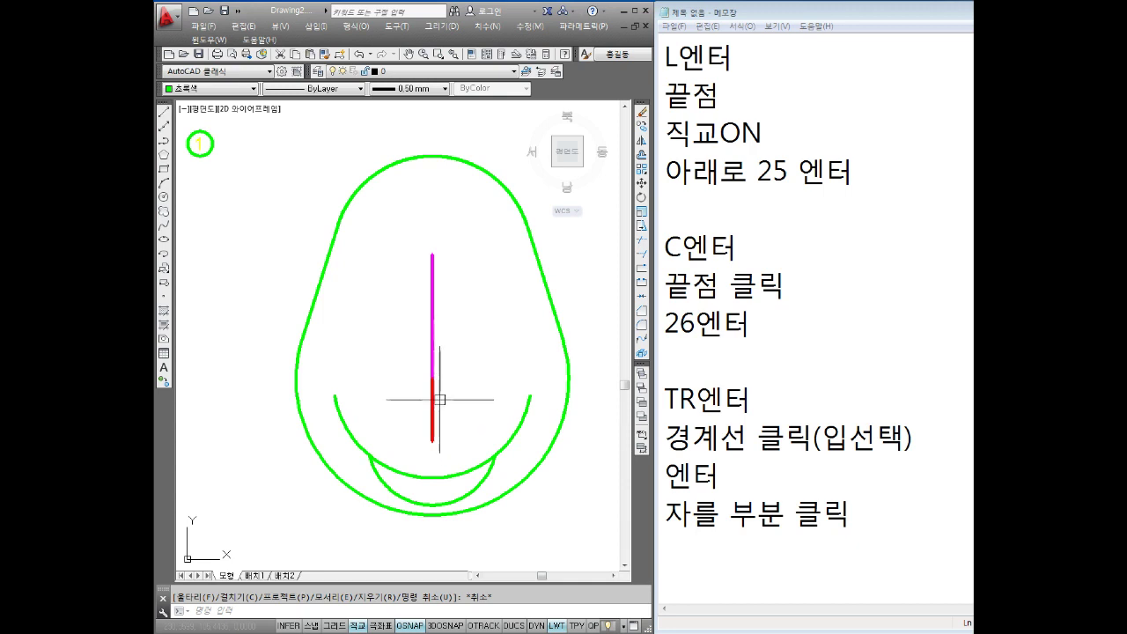
Select and delete the red 25-unit line.
scroll(441, 405, "up", 2)
left_click(429, 414)
left_click(411, 432)
key("Delete")
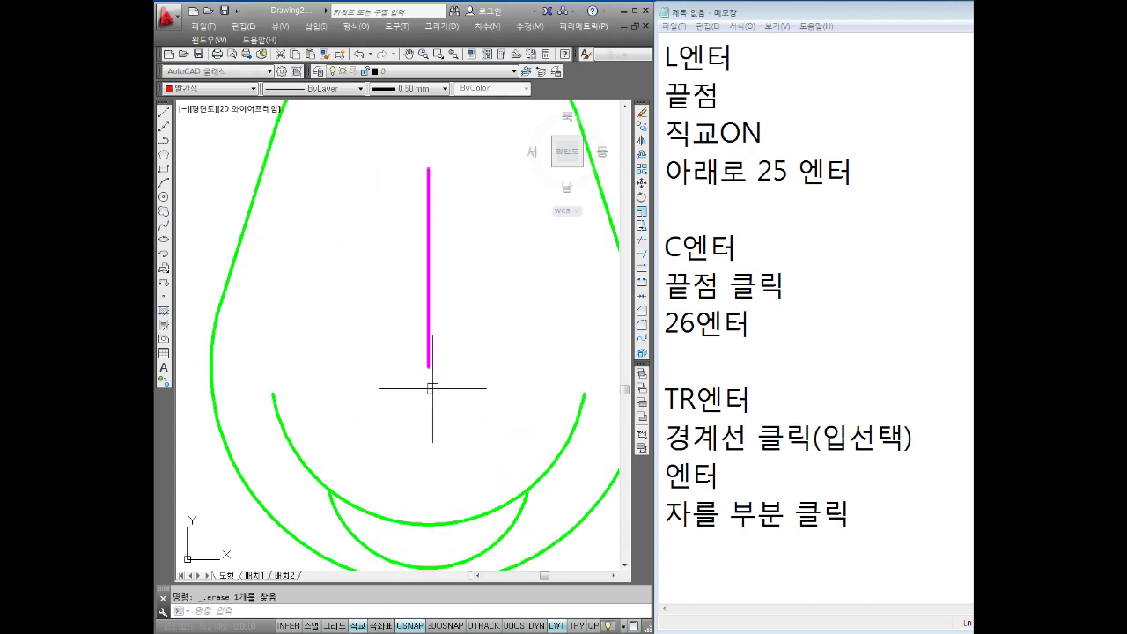
middle_click_drag(510, 417, 491, 387)
key("Escape")
Below the trim steps, write the note lines 'C엔터', '끝점 클릭' and '20엔터'.
left_click(724, 542)
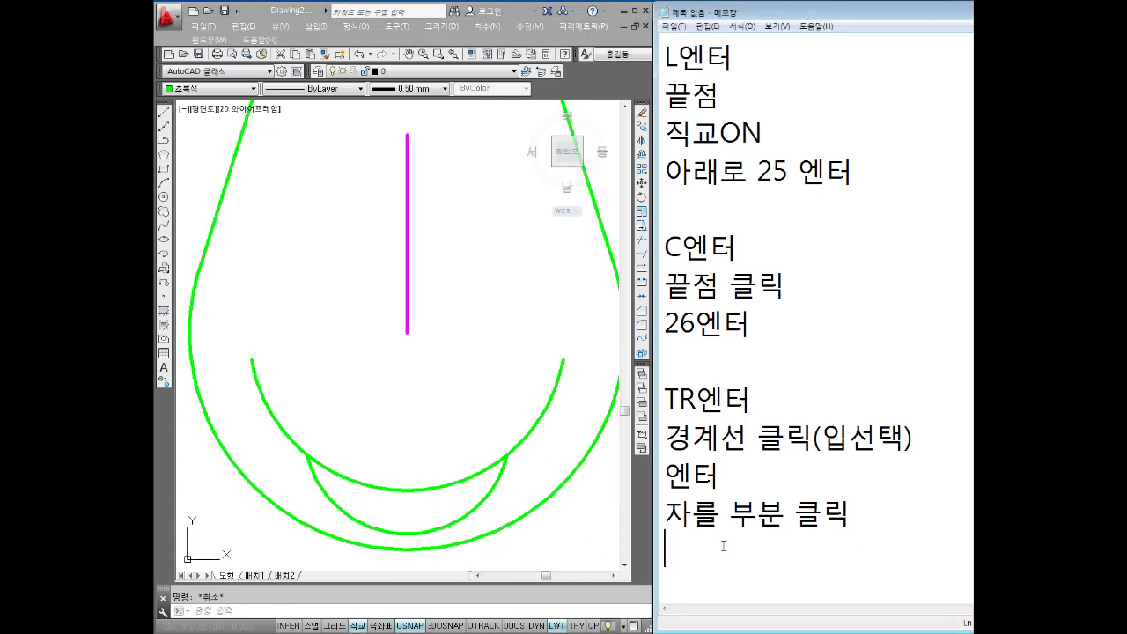
key("Return")
type("ㅇ")
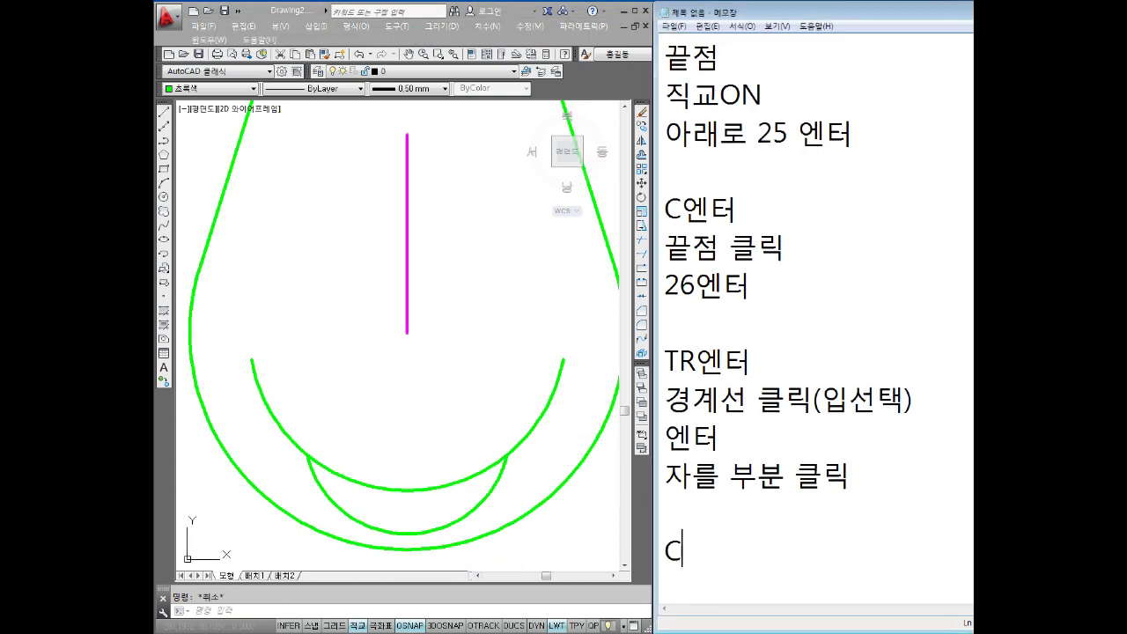
type("엔터")
key("Return")
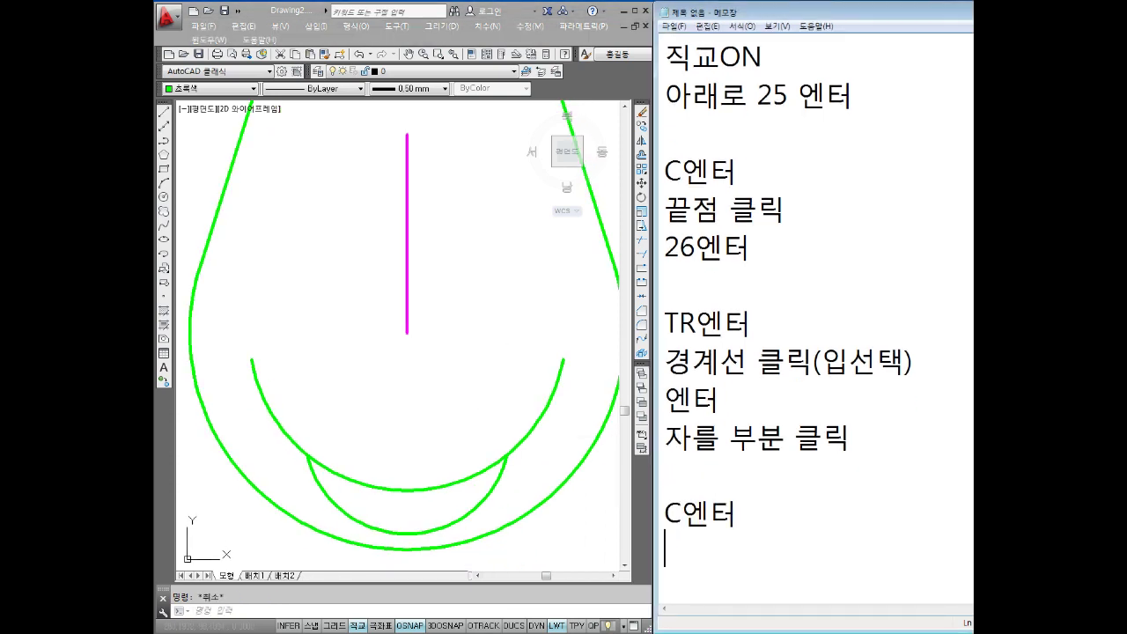
type("끝점클ㄹ")
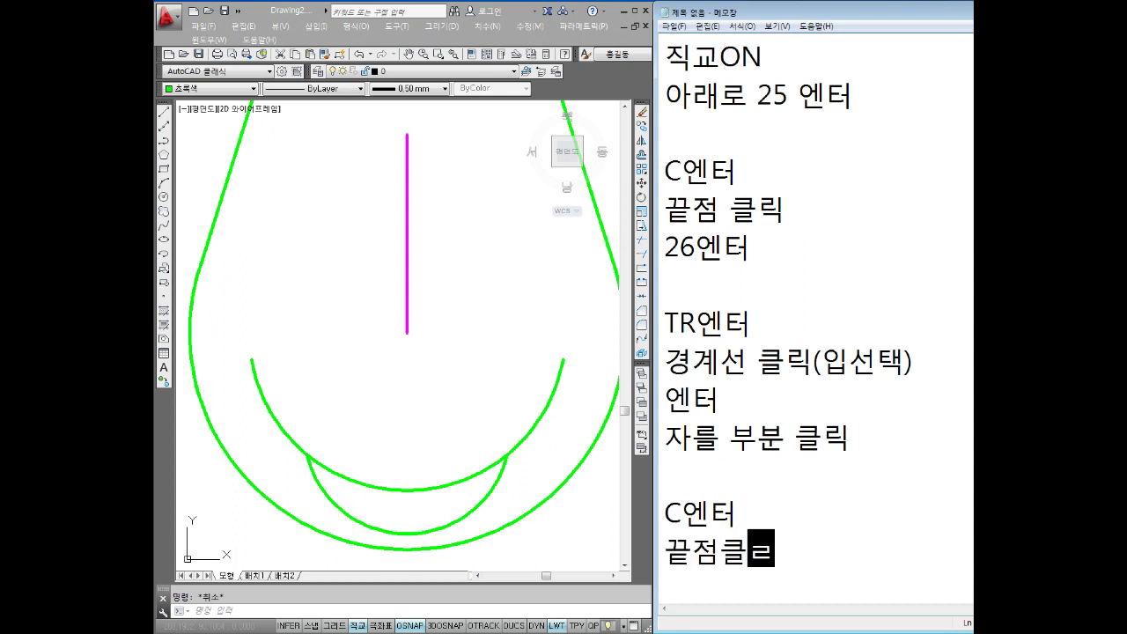
key("Left")
key("Left")
key("End")
key("Return")
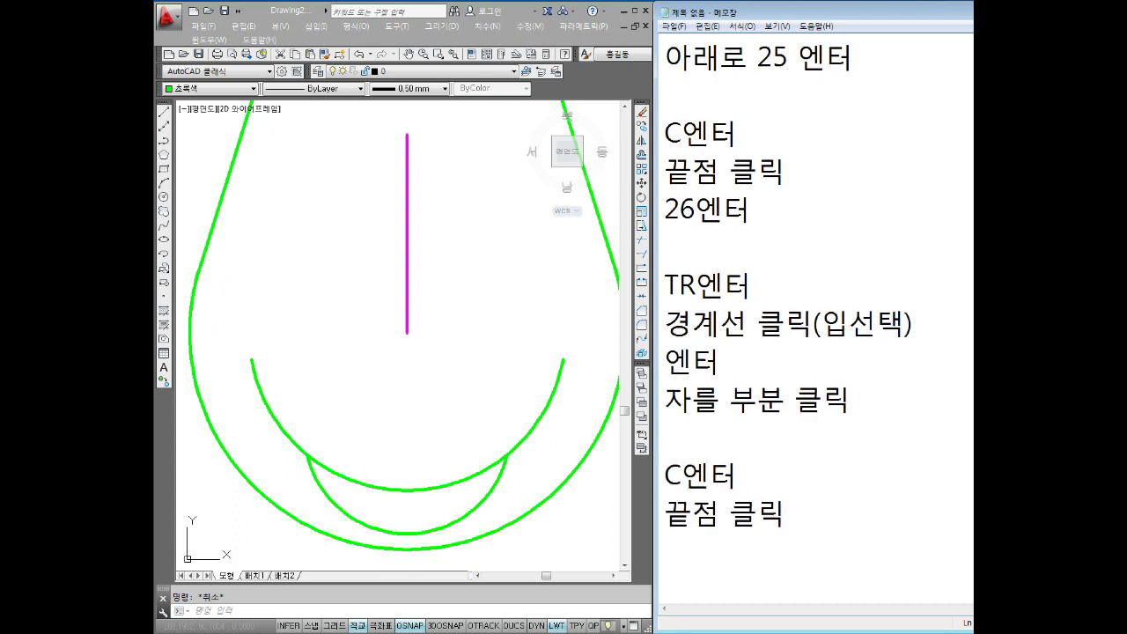
type("20에")
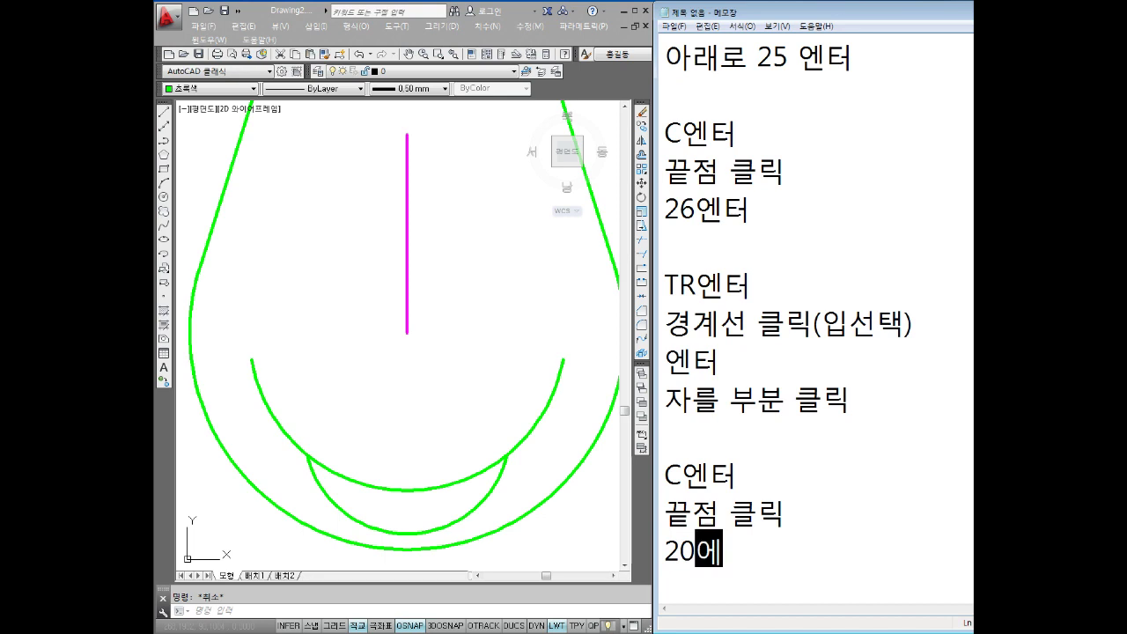
type("엔터")
key("Return")
middle_click_drag(400, 349, 410, 360)
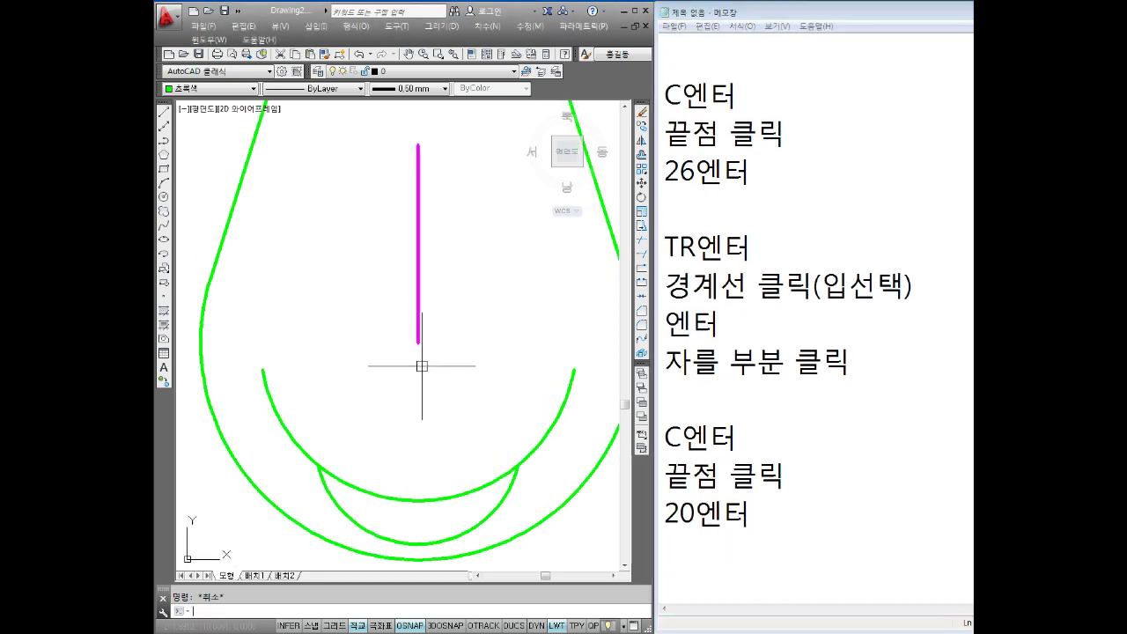
Draw a radius-20 circle centred on the magenta line's lower endpoint.
type("c")
key("Return")
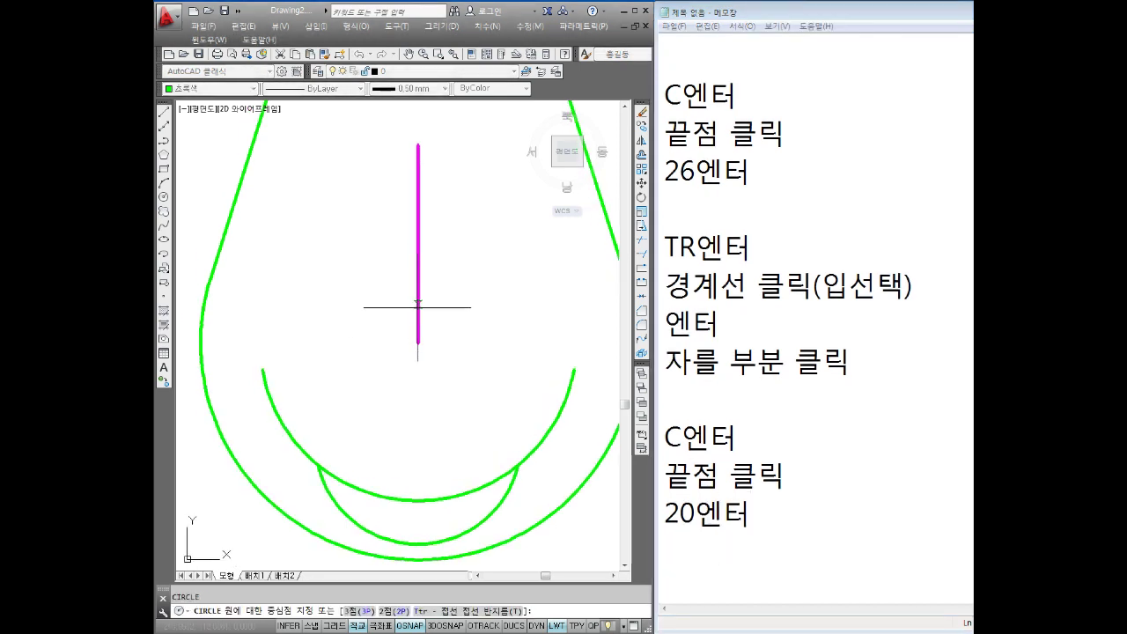
left_click(418, 342)
type("20")
key("Return")
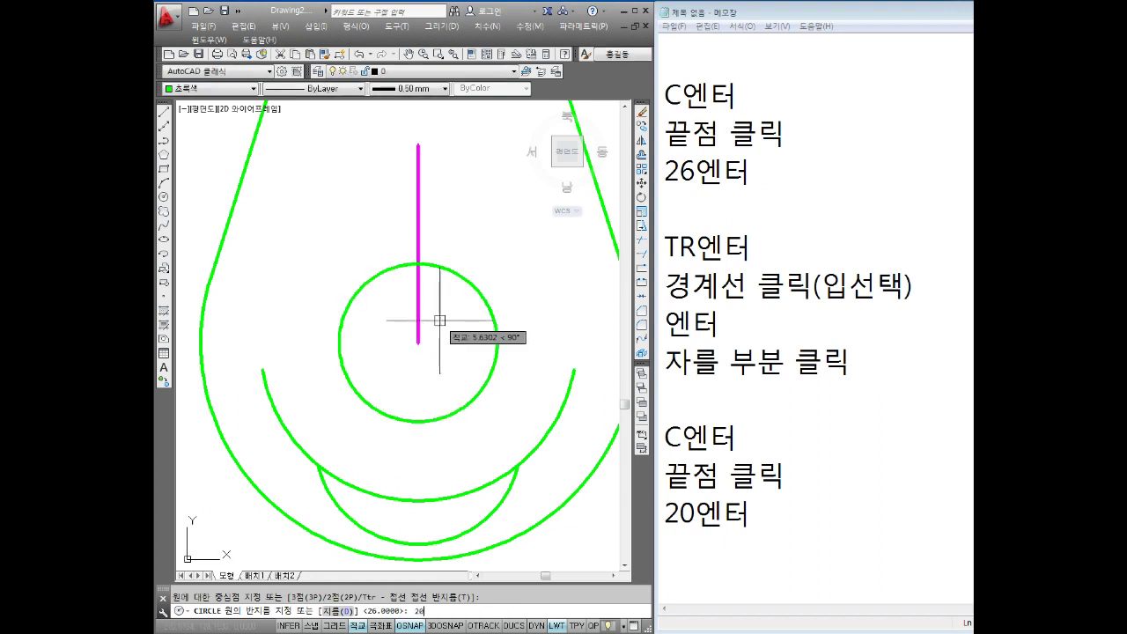
key("Escape")
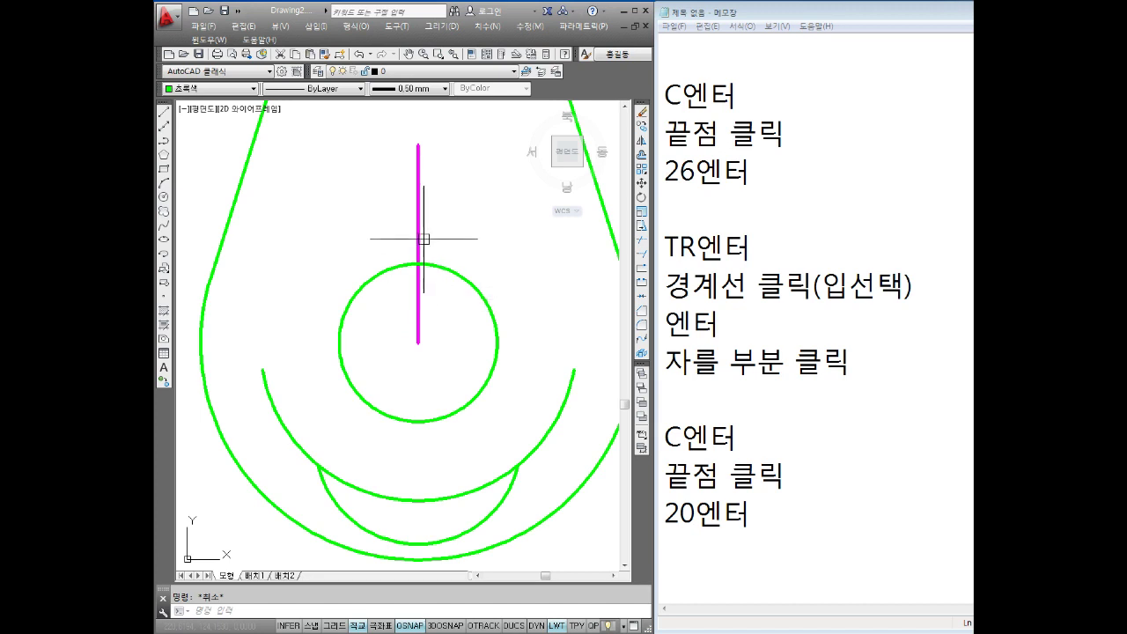
Centre a radius-13 circle on the magenta line's top endpoint.
middle_click_drag(424, 239, 419, 279)
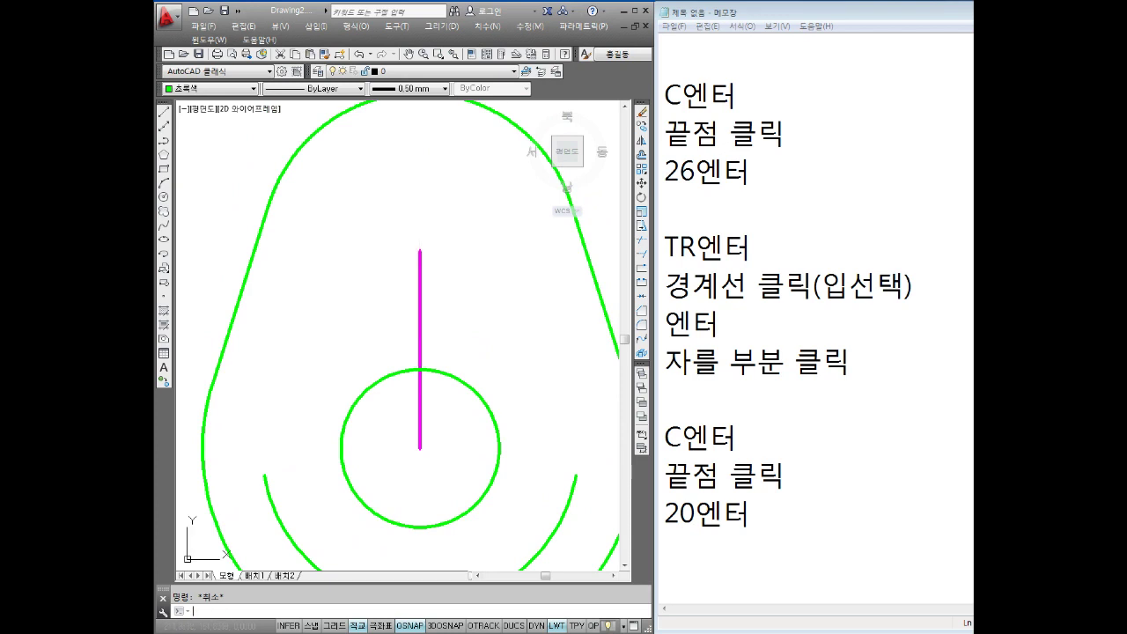
type("c")
key("Return")
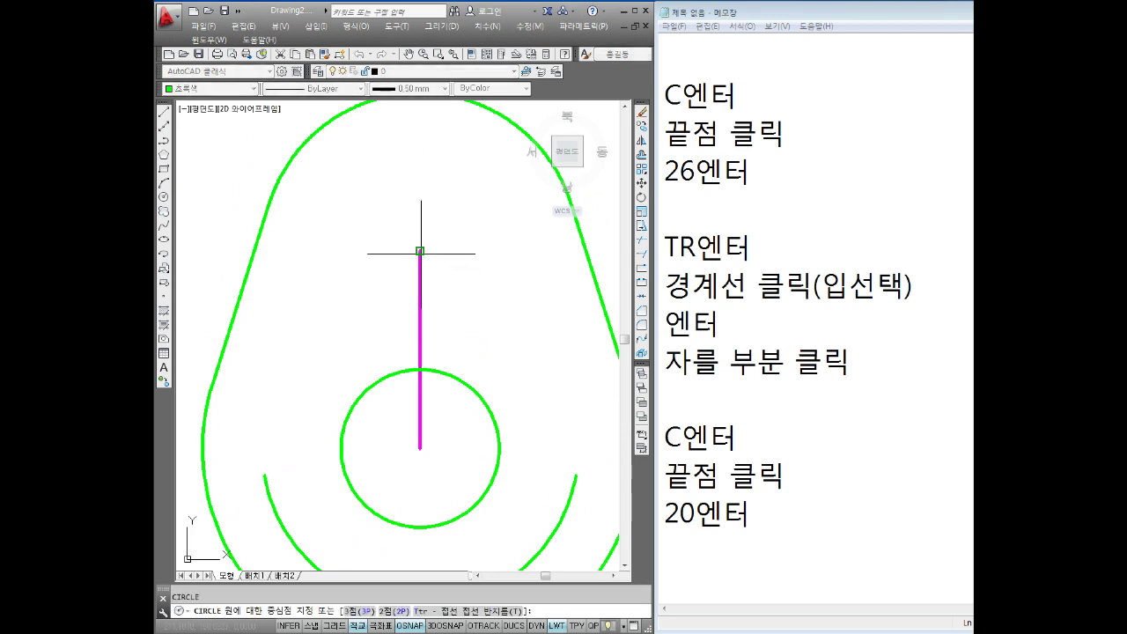
left_click(420, 251)
type("20")
key("Return")
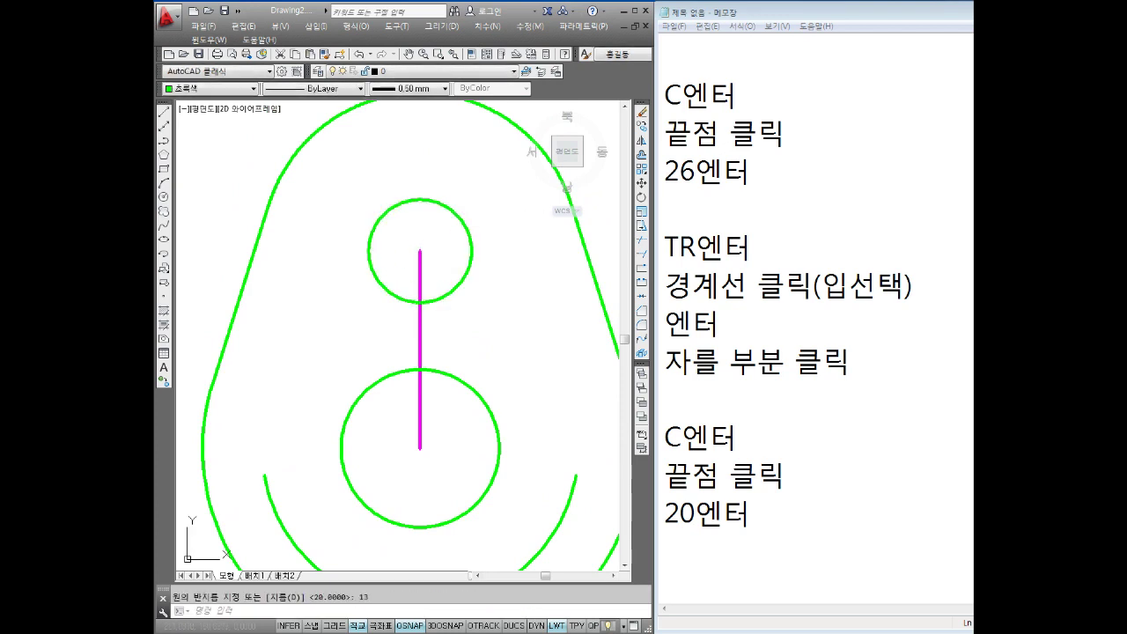
key("Escape")
left_click(740, 532)
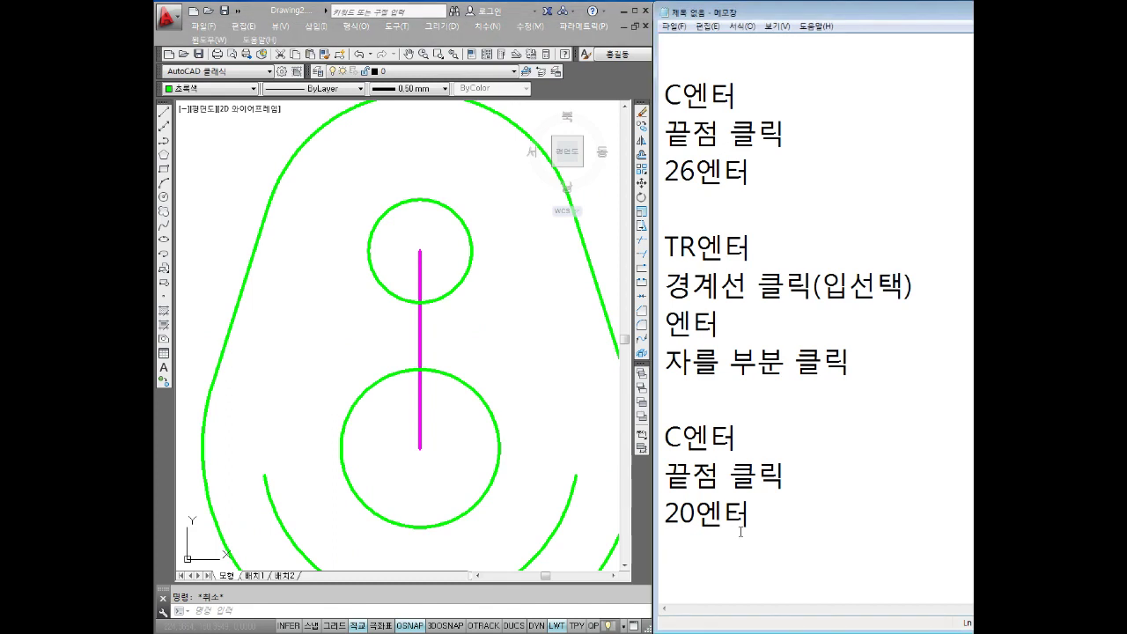
key("Return")
key("Return")
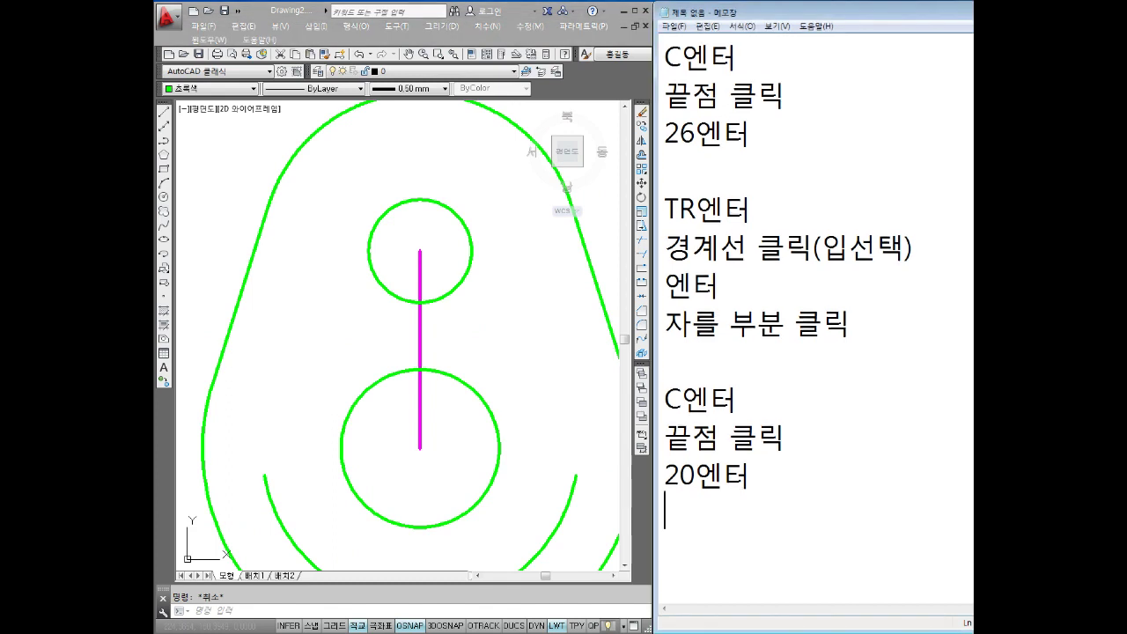
Note the repeat-circle steps '반복', '윗쪽 끝점' and '13엔터', then a blank line.
type("QKS")
key("BackSpace")
key("BackSpace")
key("BackSpace")
key("Hangul")
type("반ㅂ")
key("Return")
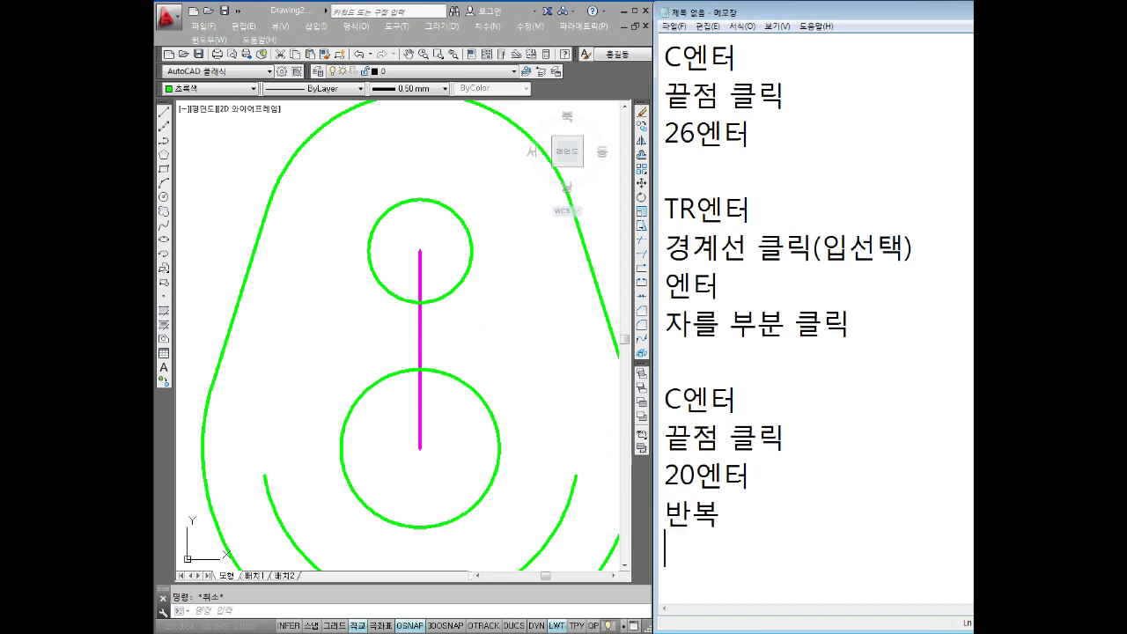
type("윗")
type("쪽 ")
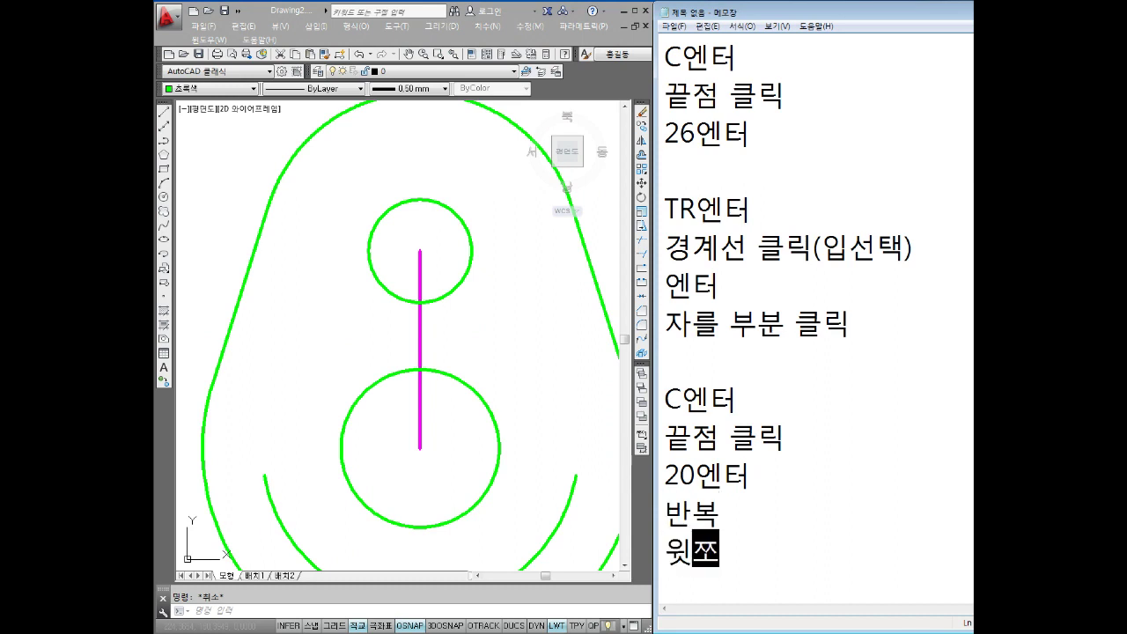
type("끝점")
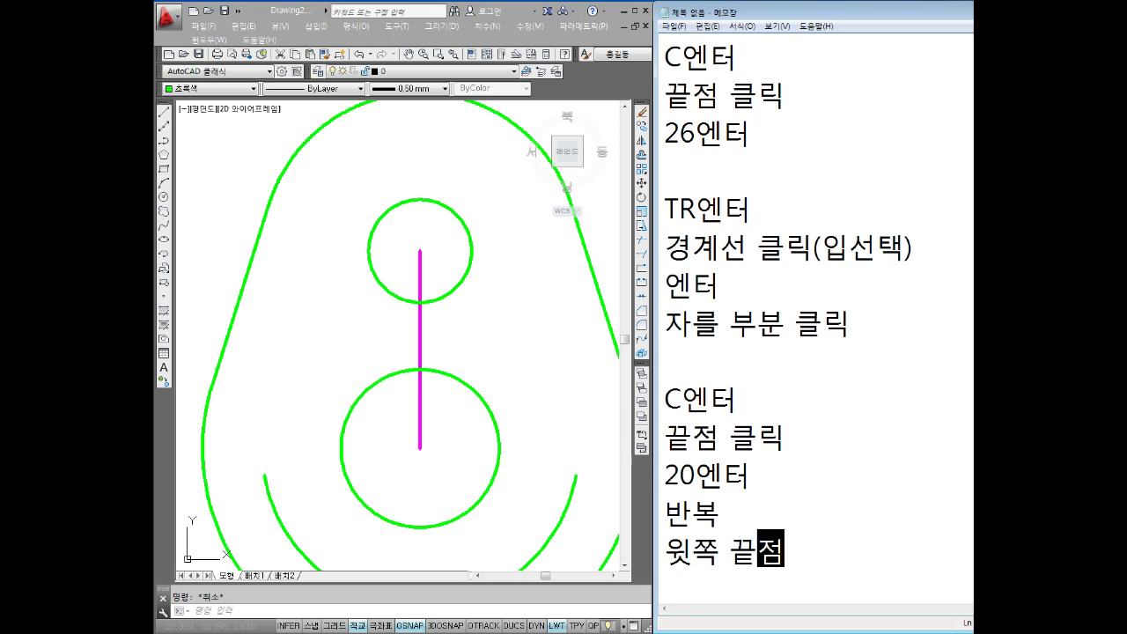
key("Return")
type("13엔")
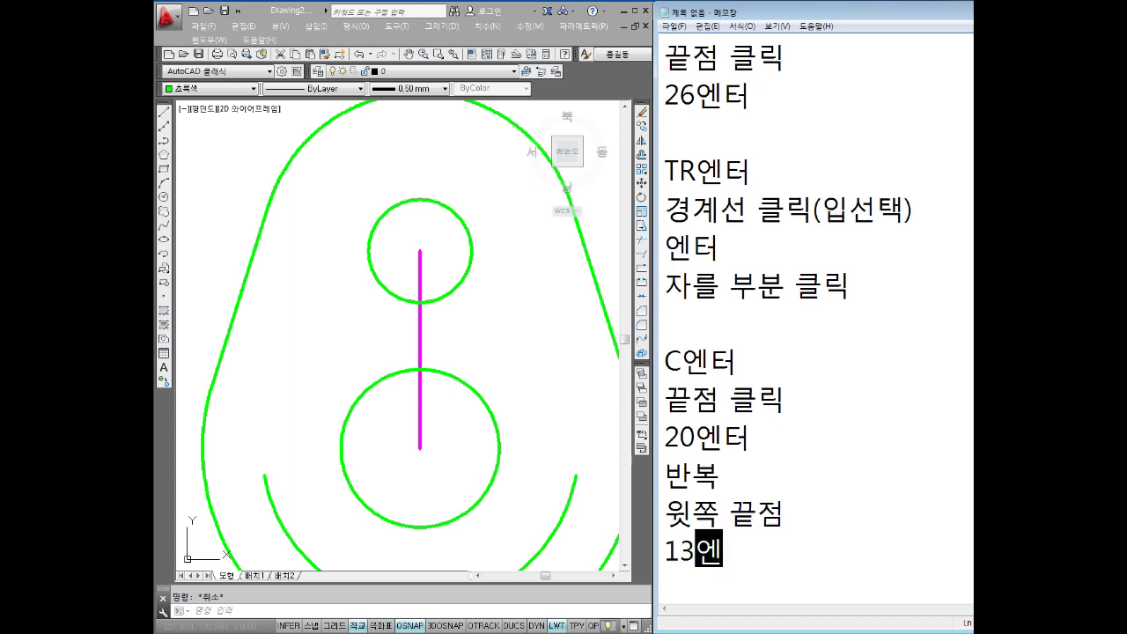
type("터")
key("Return")
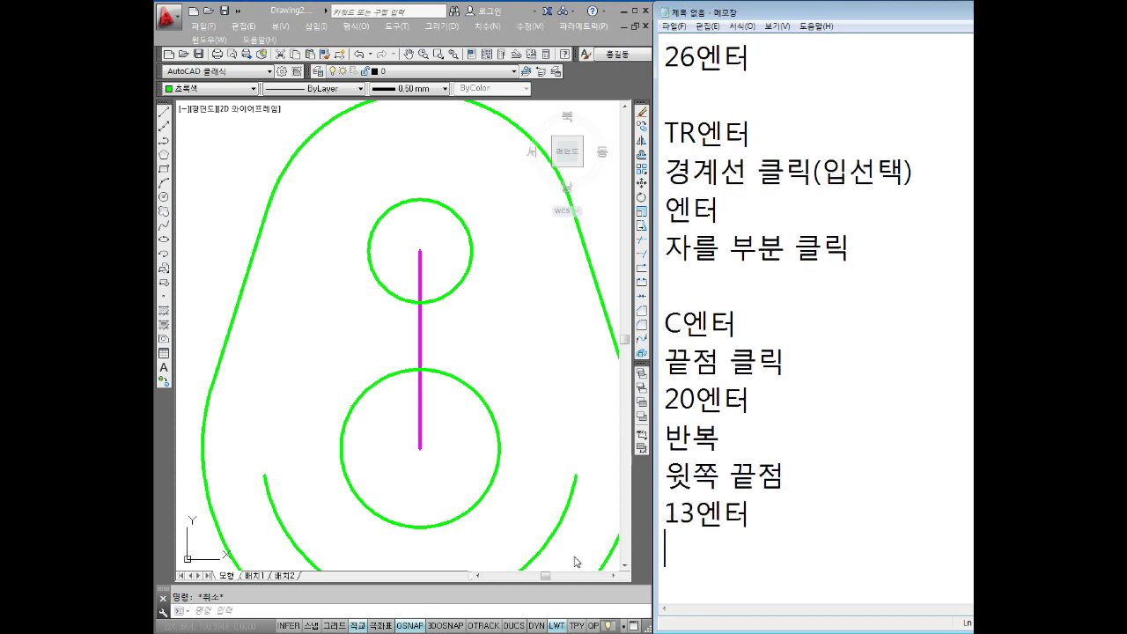
key("Return")
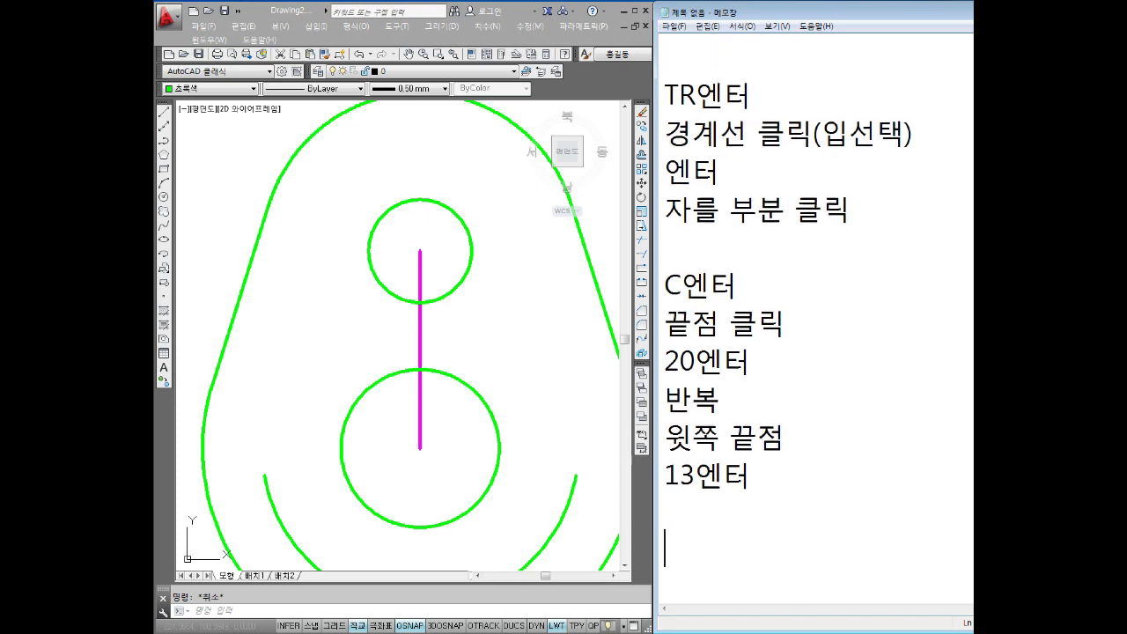
Add the tangent-line notes 'L엔터', 'SHIFT+마우스 오른쪽' and '접점'.
type("L엔터")
key("Return")
type("S")
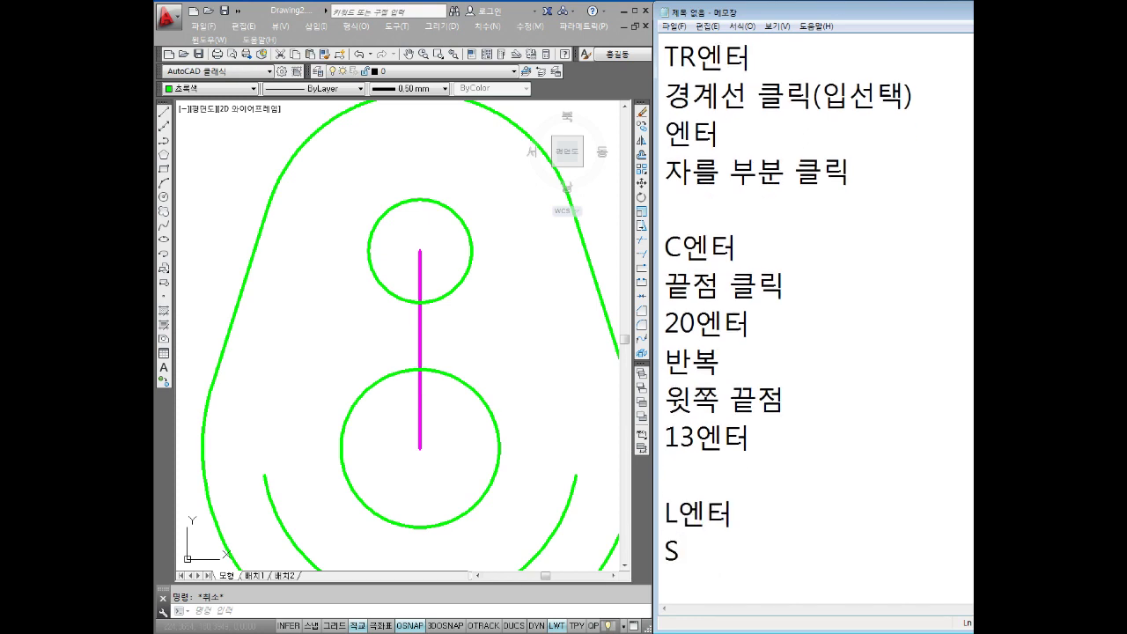
type("HIFT+")
type("마우스")
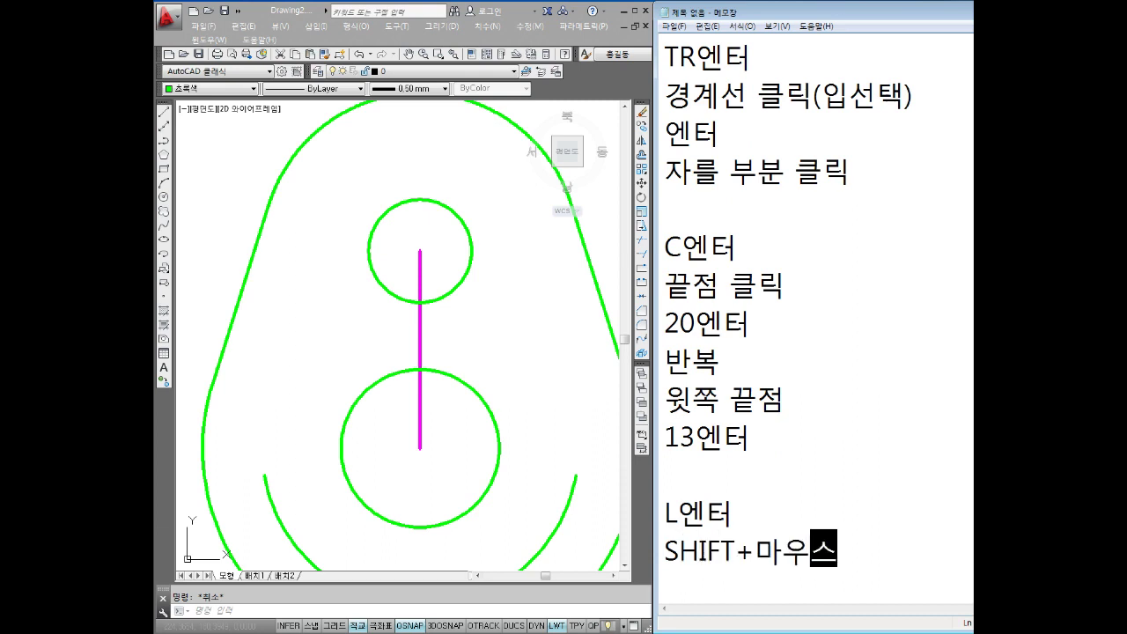
type(" 오른쪽")
key("Return")
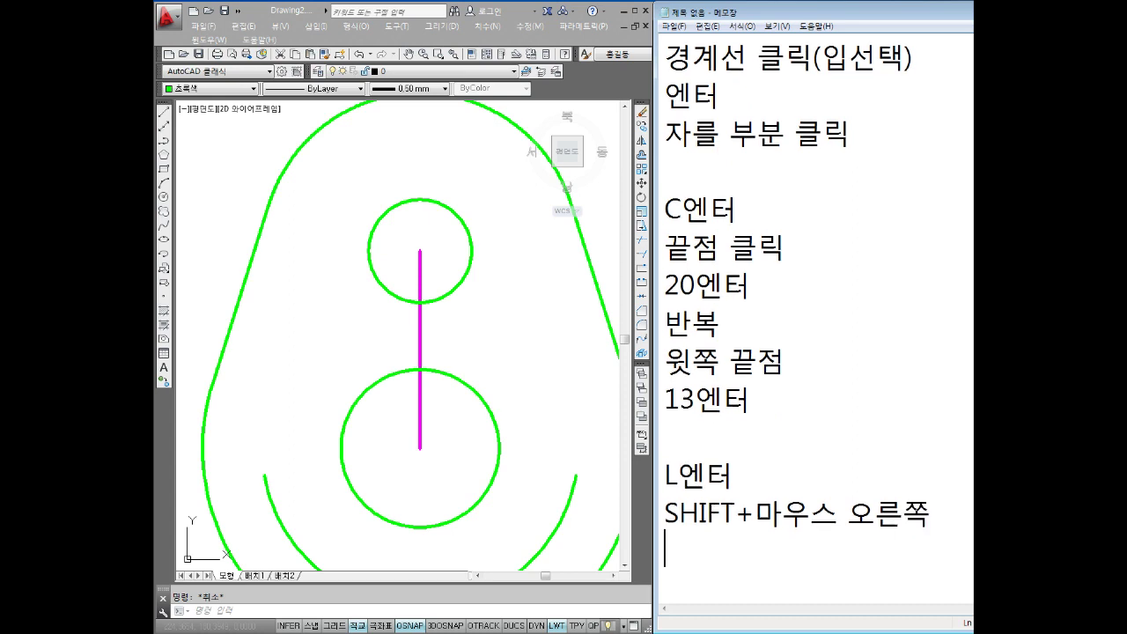
type("WJ")
key("BackSpace")
key("BackSpace")
type("WJ")
key("BackSpace")
key("BackSpace")
key("BackSpace")
type("접점")
key("Return")
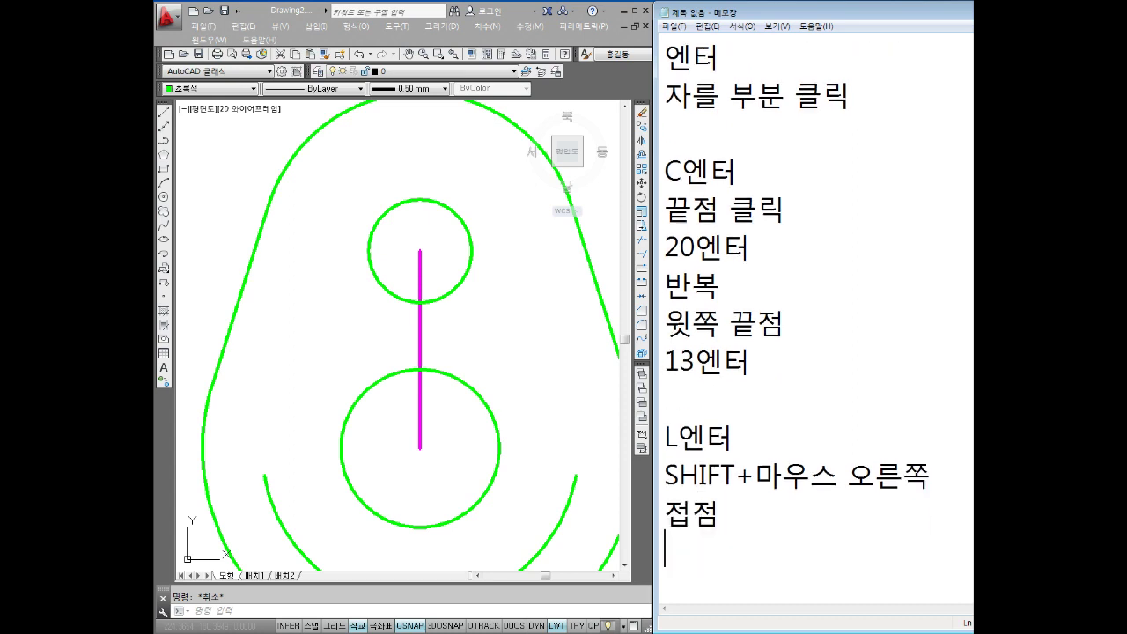
Draw a left-side line tangent to both the radius-13 upper circle and the radius-20 lower circle.
left_click(366, 333)
type("ㄴ")
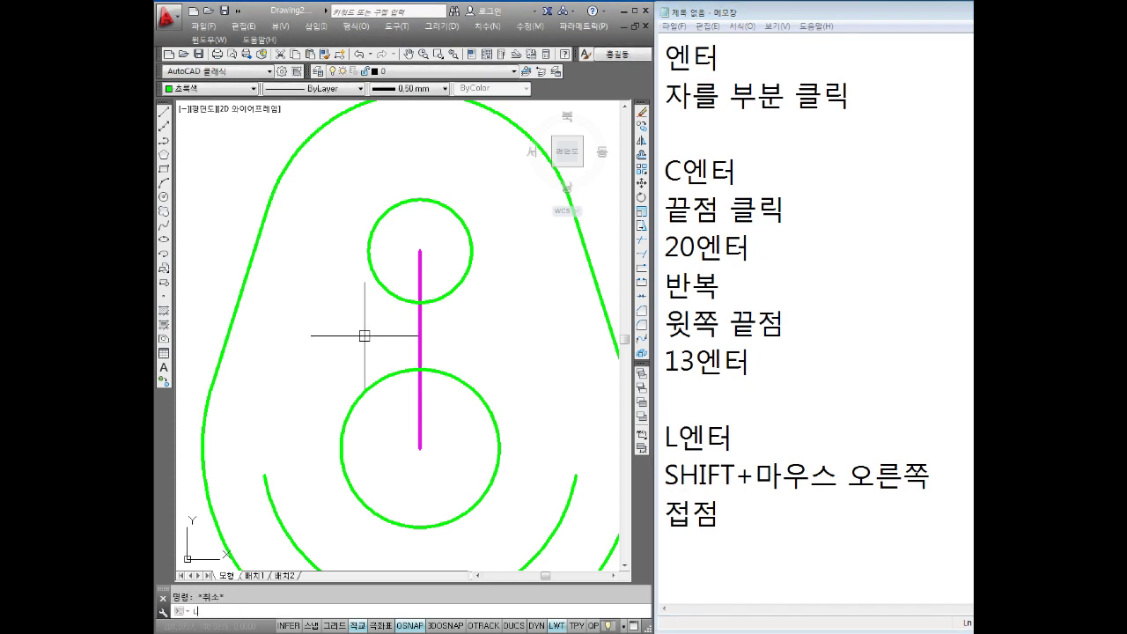
key("Return")
right_click(346, 290, "shift")
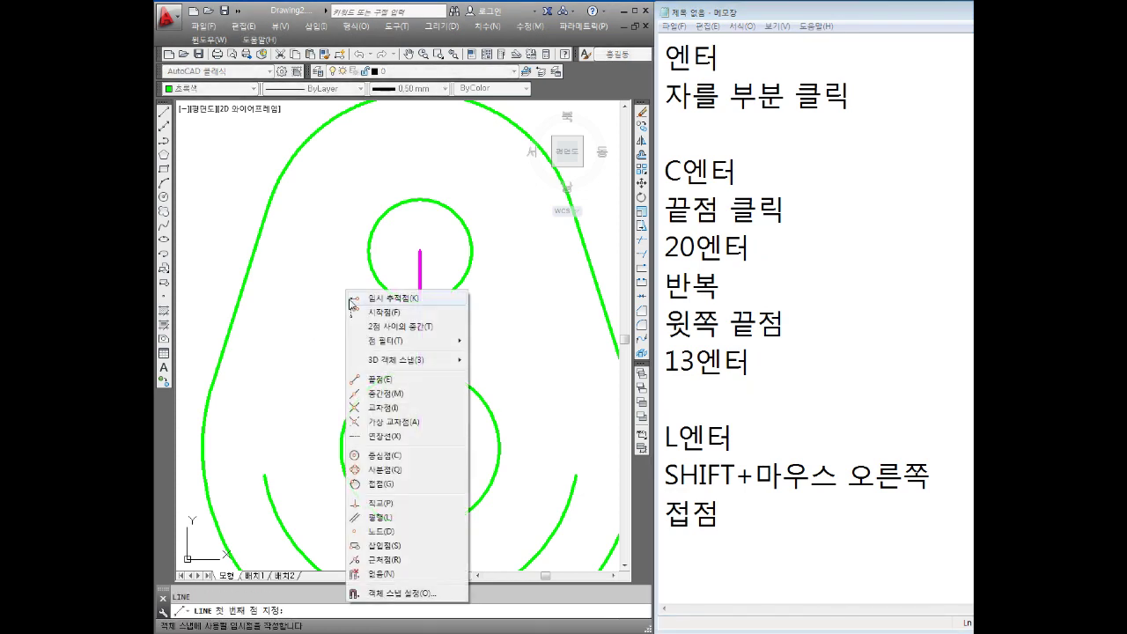
left_click(381, 483)
left_click(370, 247)
right_click(304, 421, "shift")
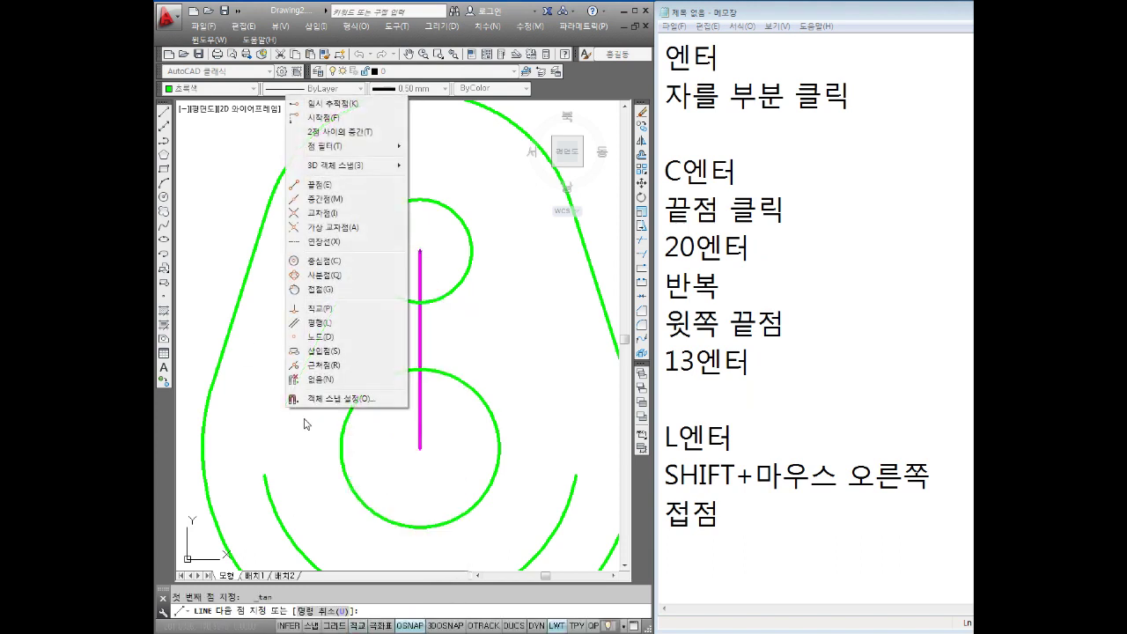
left_click(319, 289)
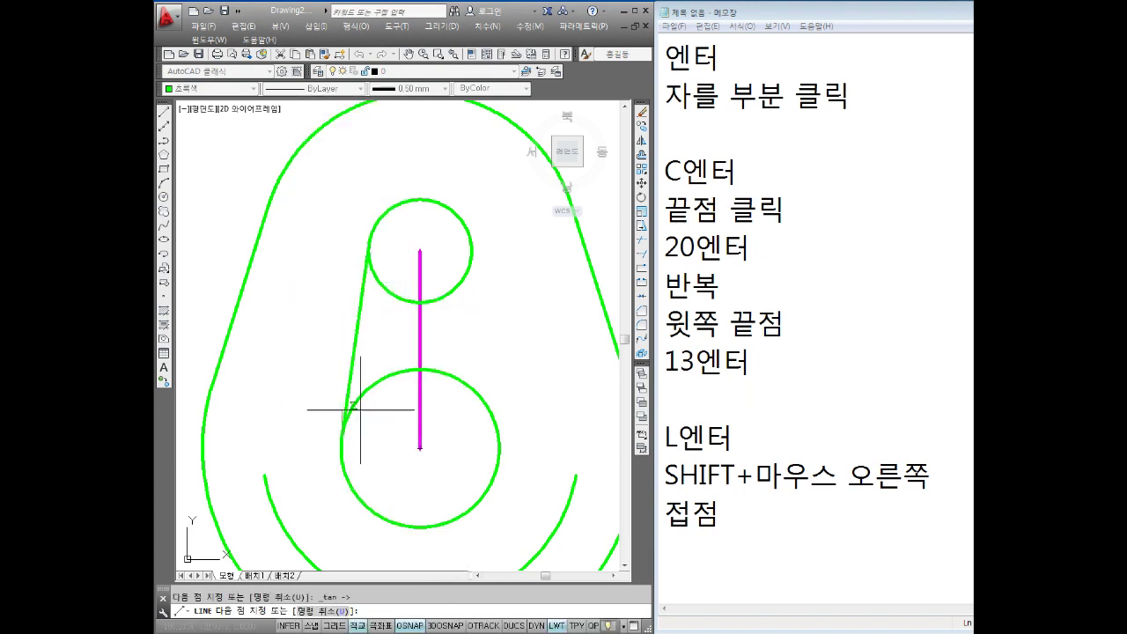
left_click(350, 407)
key("Return")
key("Return")
Draw the matching right-side tangent line between the upper and lower circles.
right_click(478, 306, "shift")
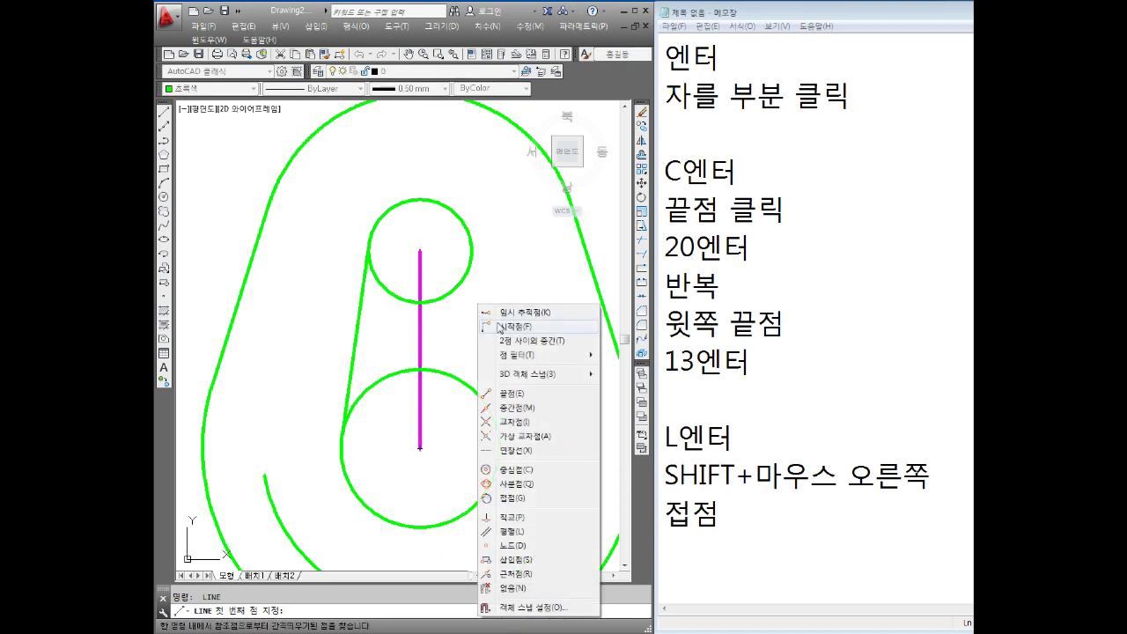
left_click(518, 499)
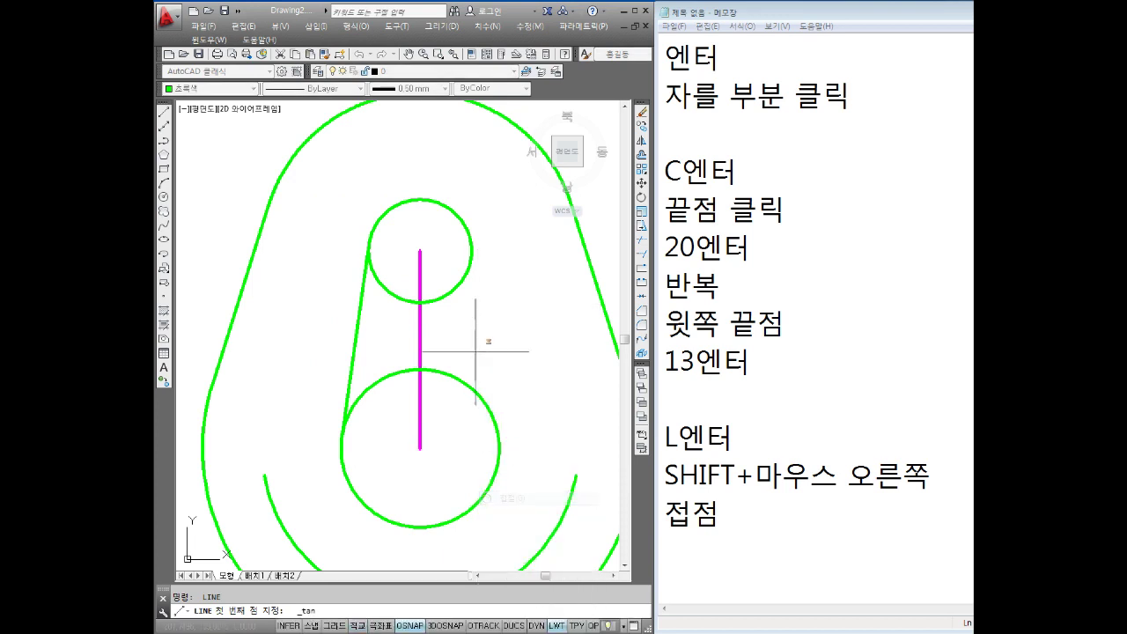
left_click(474, 245)
right_click(522, 251, "shift")
left_click(581, 257)
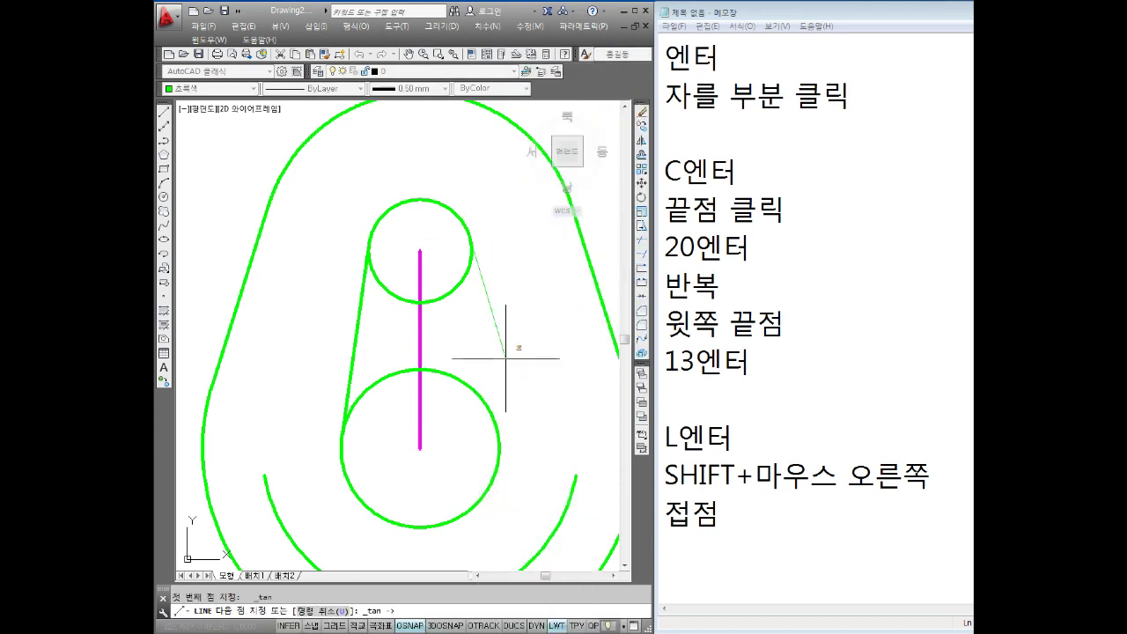
left_click(502, 424)
key("Escape")
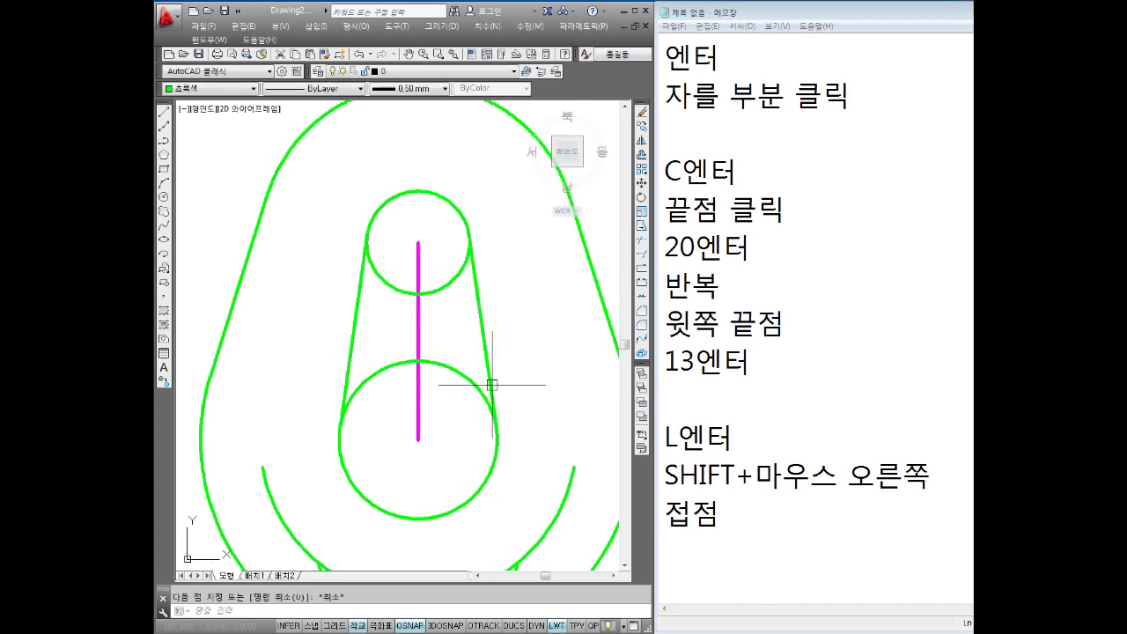
left_click(767, 558)
Add the lines 'TR엔터' and '엔터' to the Notepad step notes.
type("Tㄱ")
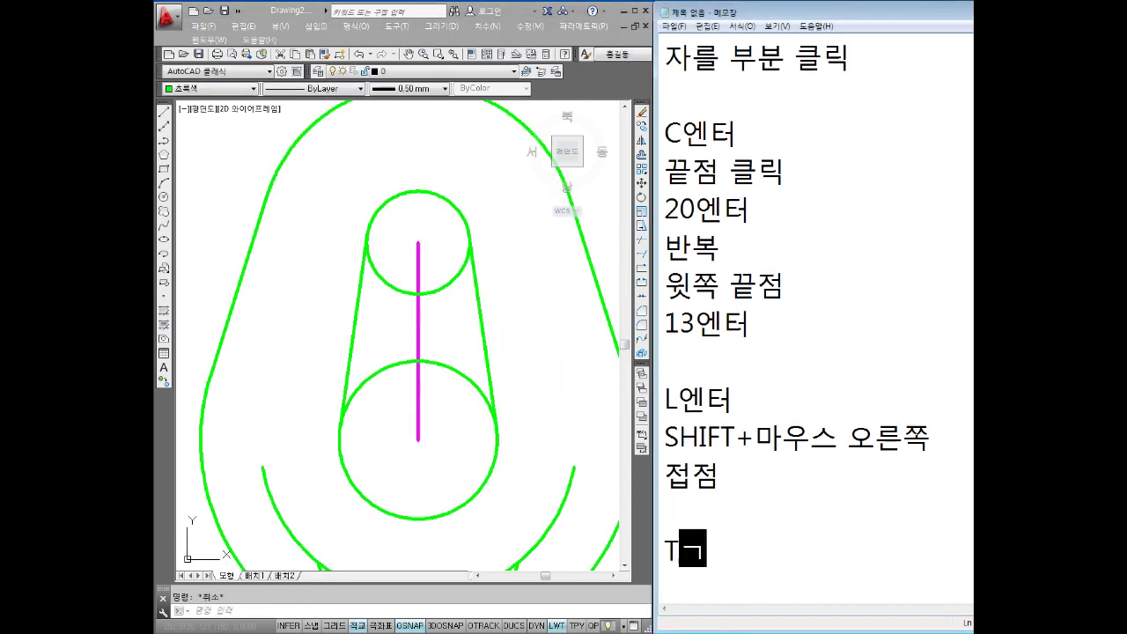
key("BackSpace")
type("R엔")
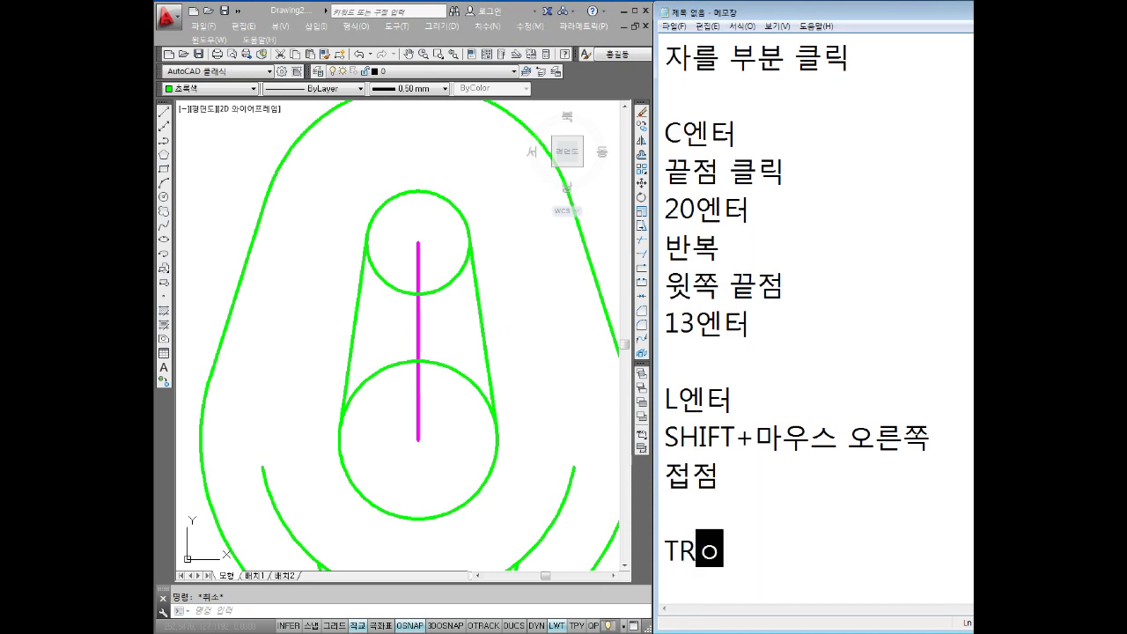
type("터")
key("Return")
type("엔")
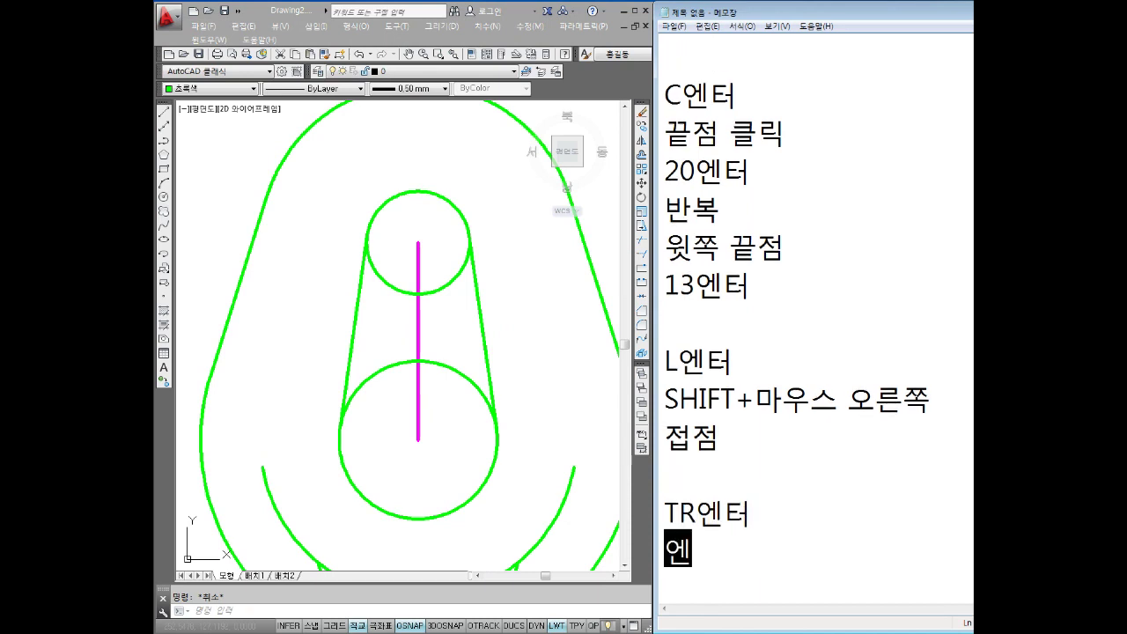
type("터")
key("Return")
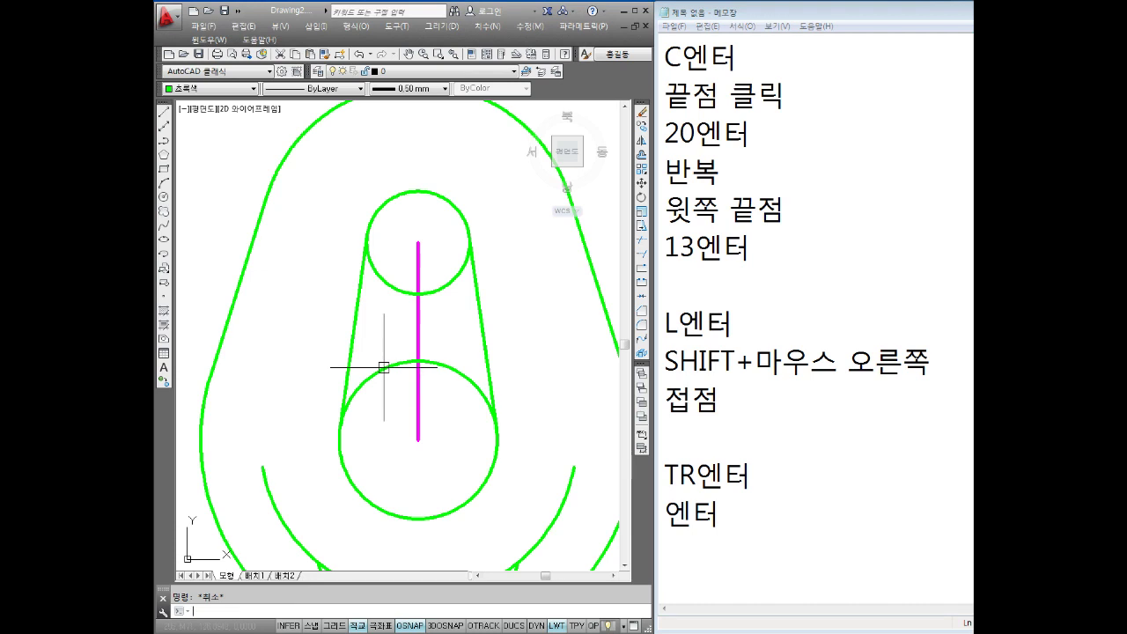
type("TR")
Trim both circles' inner arcs and leftover segments, leaving one rounded slot outline, then zoom out.
key("Return")
key("Return")
left_click(397, 304)
left_click(370, 224)
left_click(411, 325)
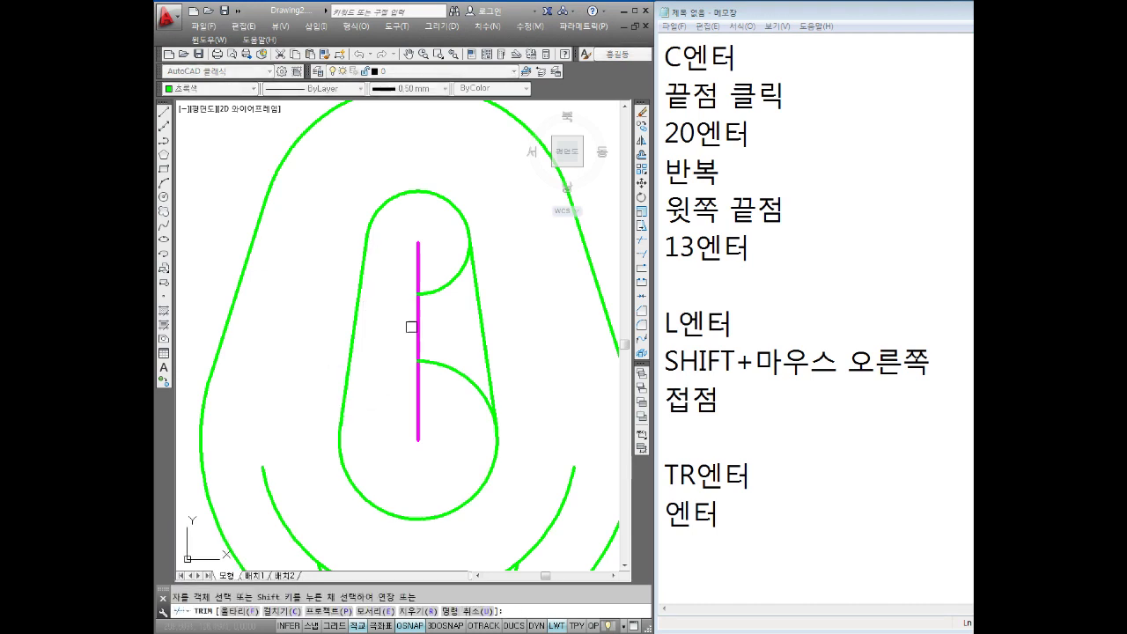
left_click(452, 253)
left_click(455, 369)
key("Escape")
scroll(453, 423, "down", 2)
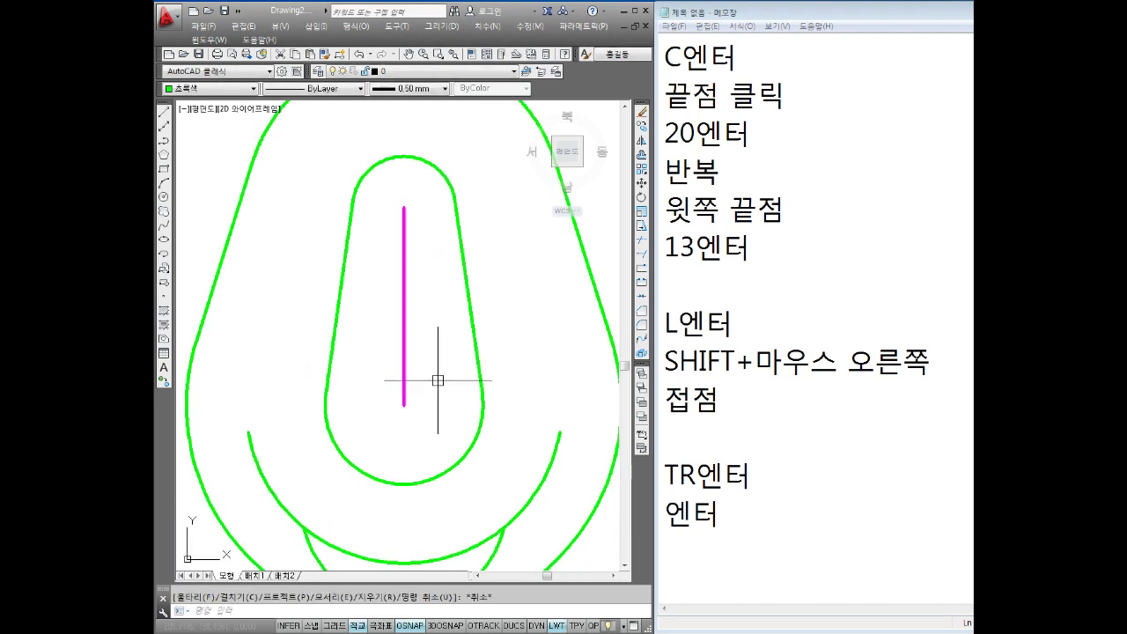
scroll(438, 382, "down", 2)
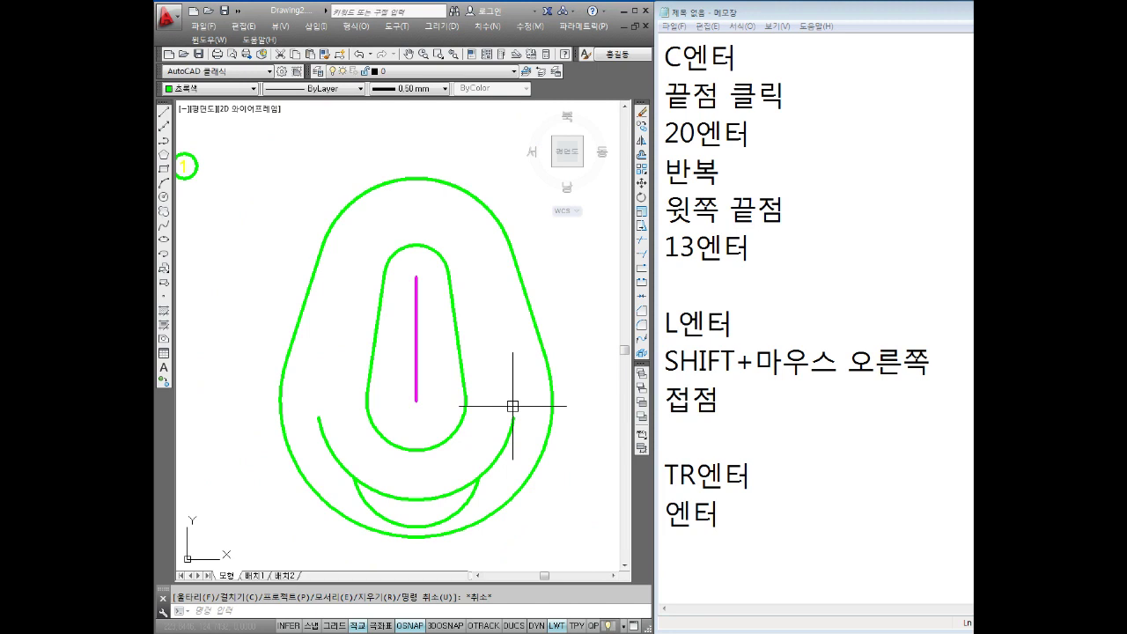
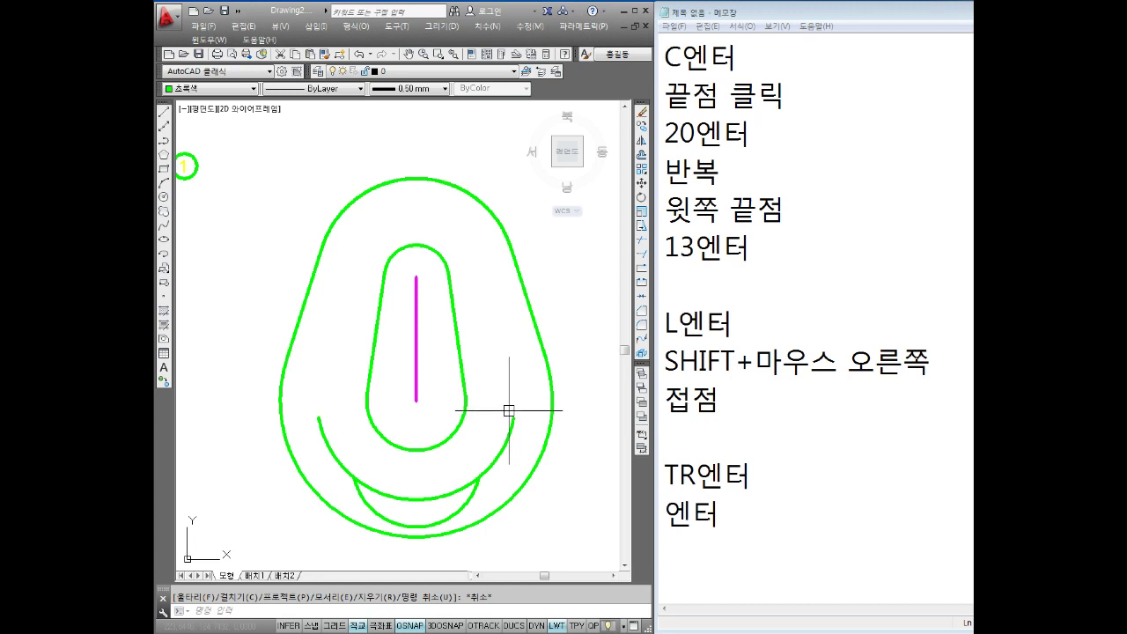
Add the radius circle notes C엔터, 끝점 클릭 and 16.5엔터 at the end of Notepad.
left_click(758, 536)
key("Return")
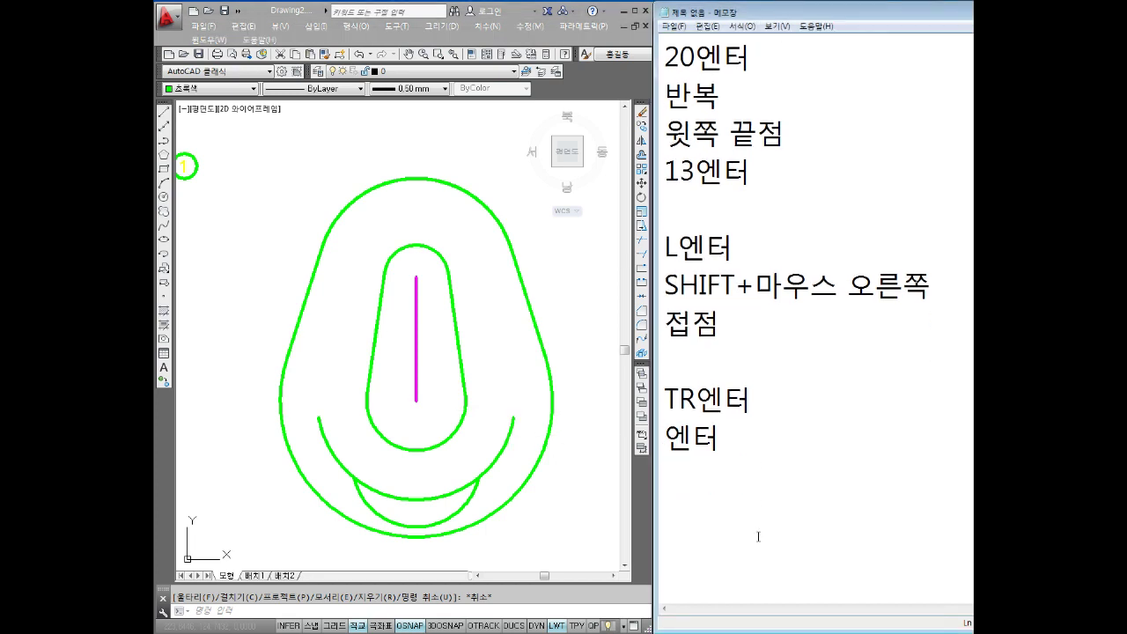
type("워")
key("BackSpace")
key("BackSpace")
key("BackSpace")
type("Cㅇ")
type("엔")
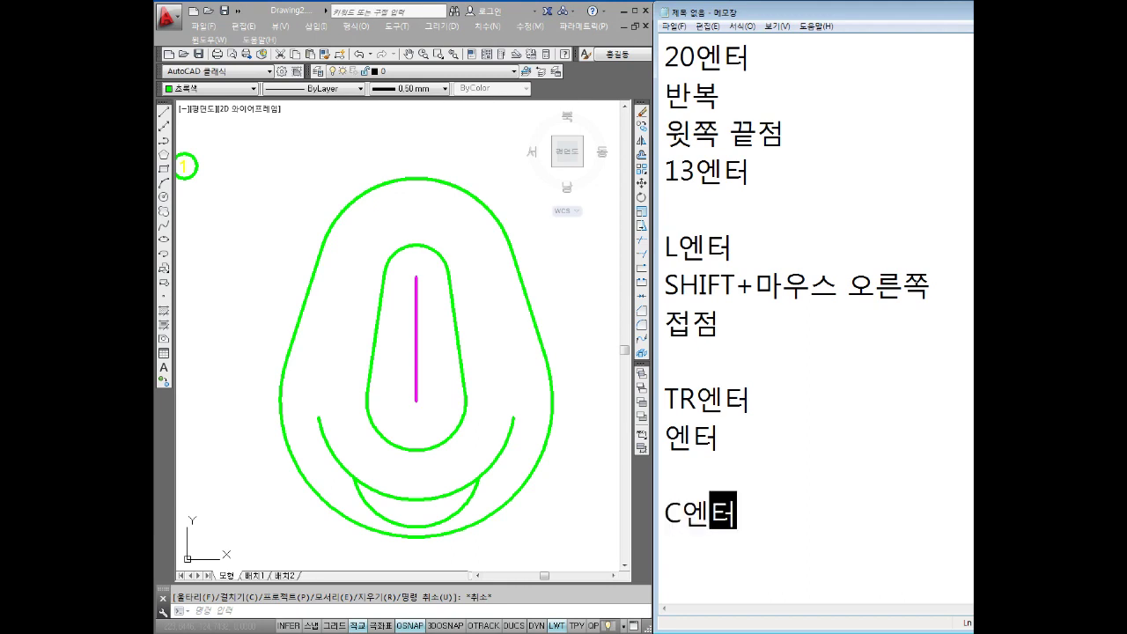
type("터")
key("Return")
type("끝점 ")
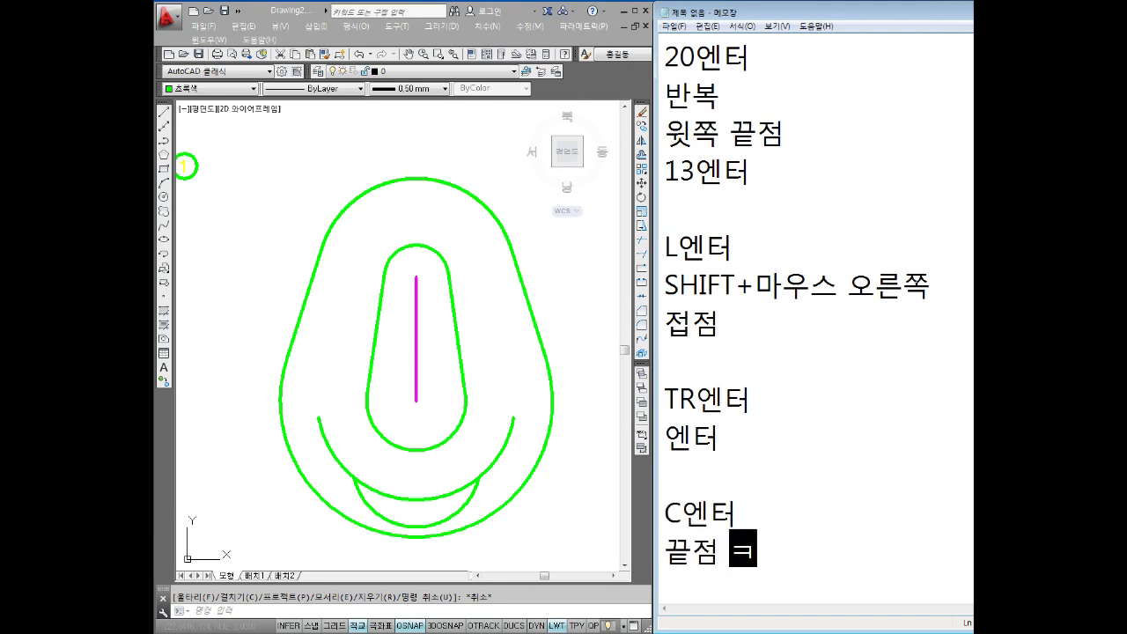
type("클릭")
key("Return")
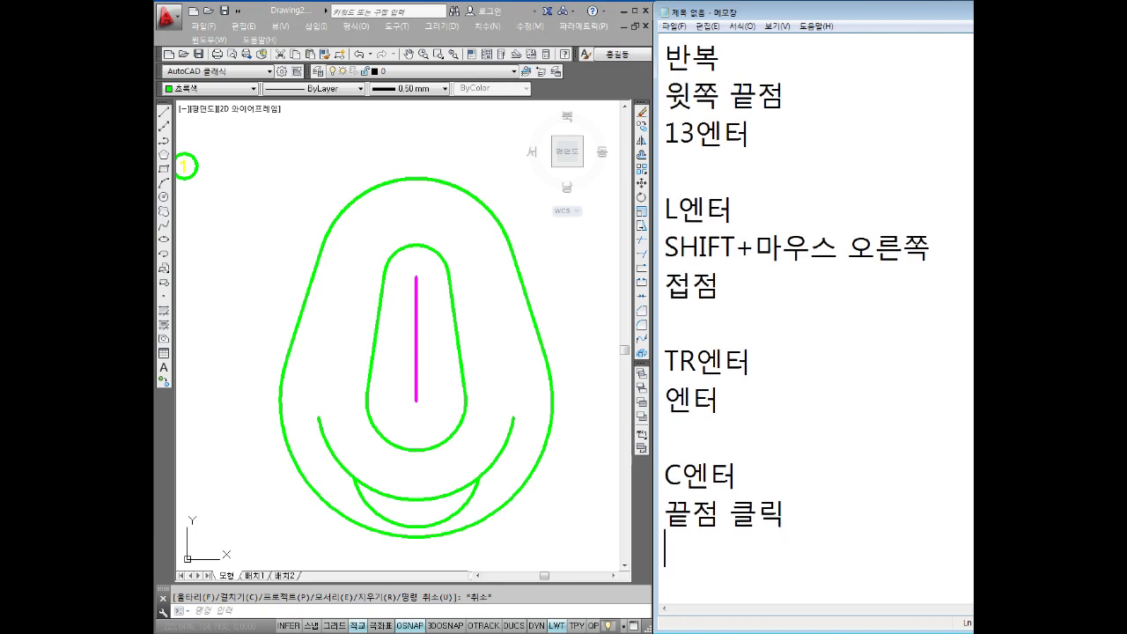
type("6.5")
key("Return")
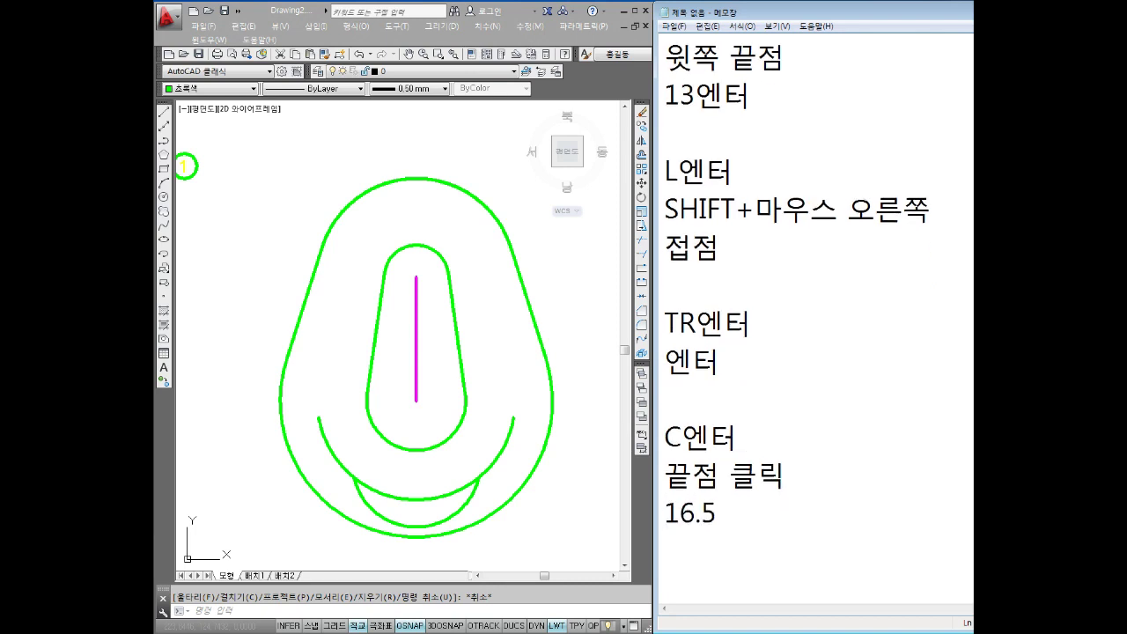
Add the diameter circle notes D엔터 and 40엔터 below them.
type("ㅇ")
key("BackSpace")
type("D엔")
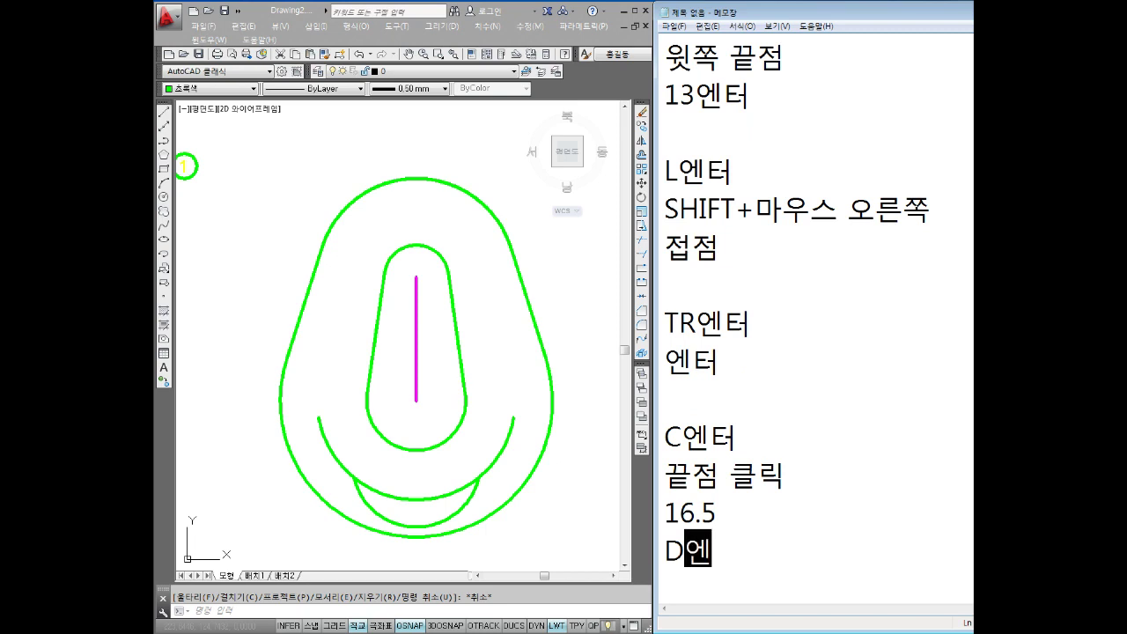
type("터")
key("Return")
type("40")
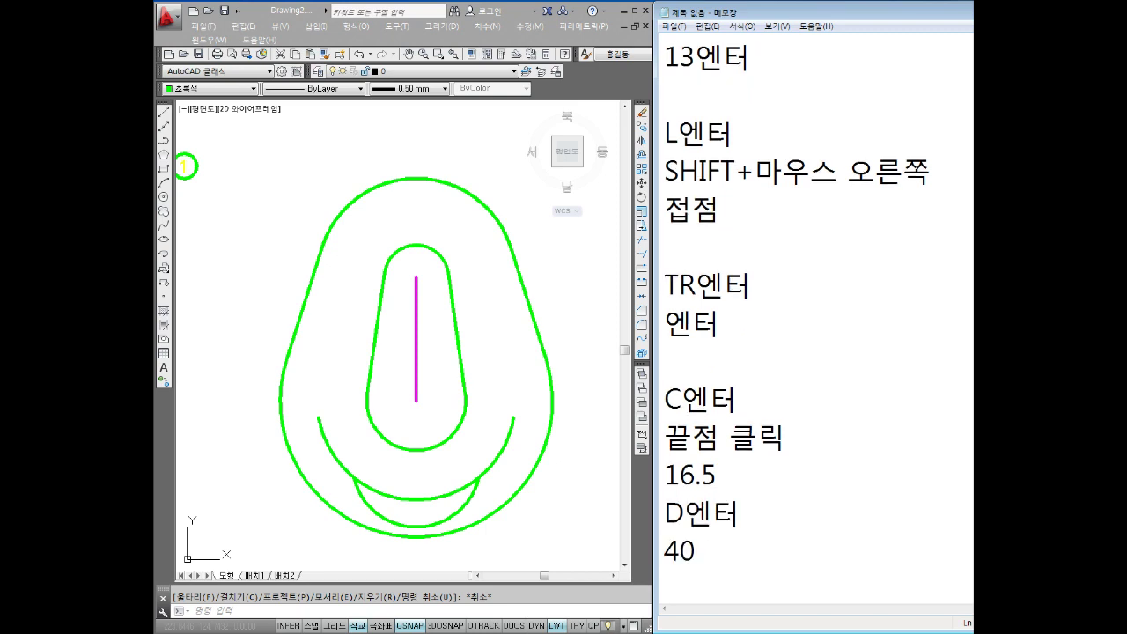
type("엔터")
key("Return")
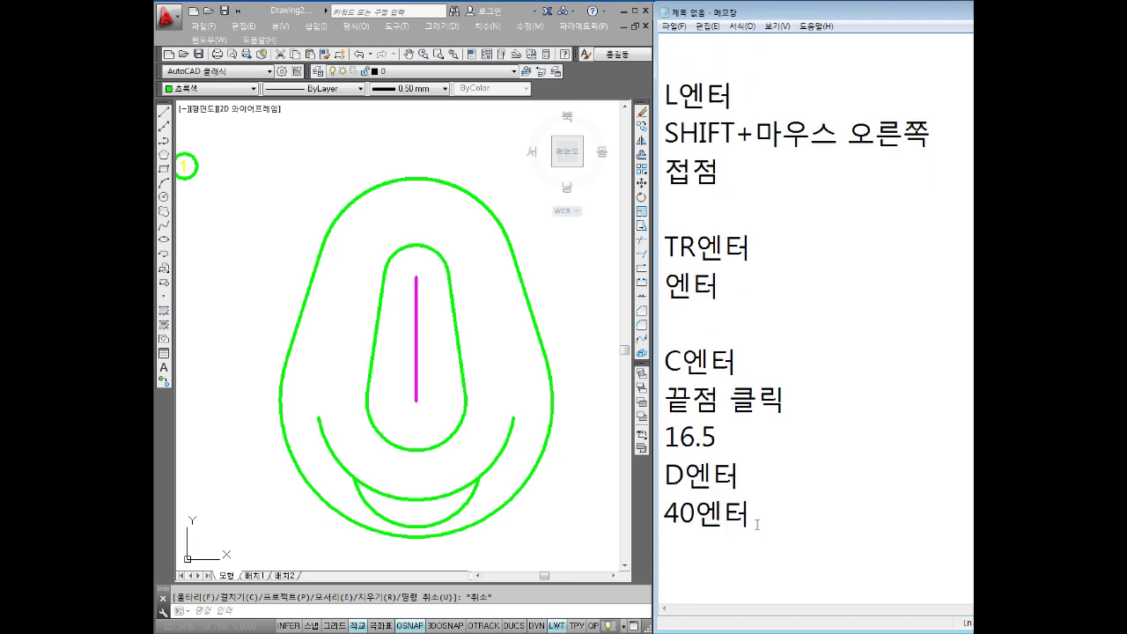
type("엔터")
Draw a radius-16.5 circle centred on the magenta line's top endpoint.
middle_click_drag(416, 319, 431, 334)
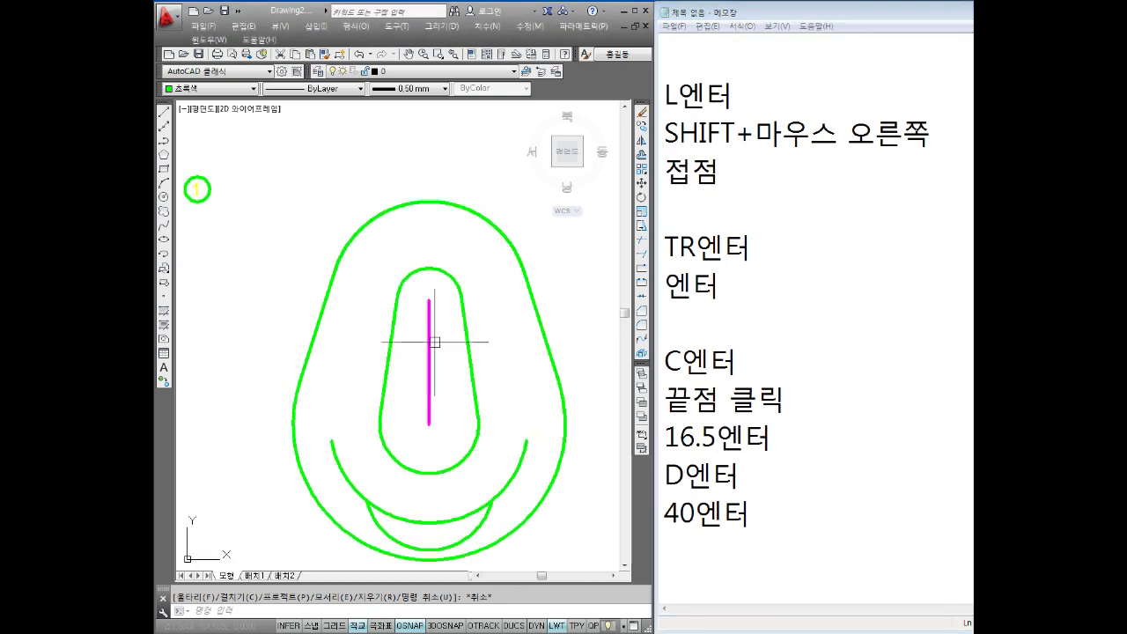
type("c")
key("Return")
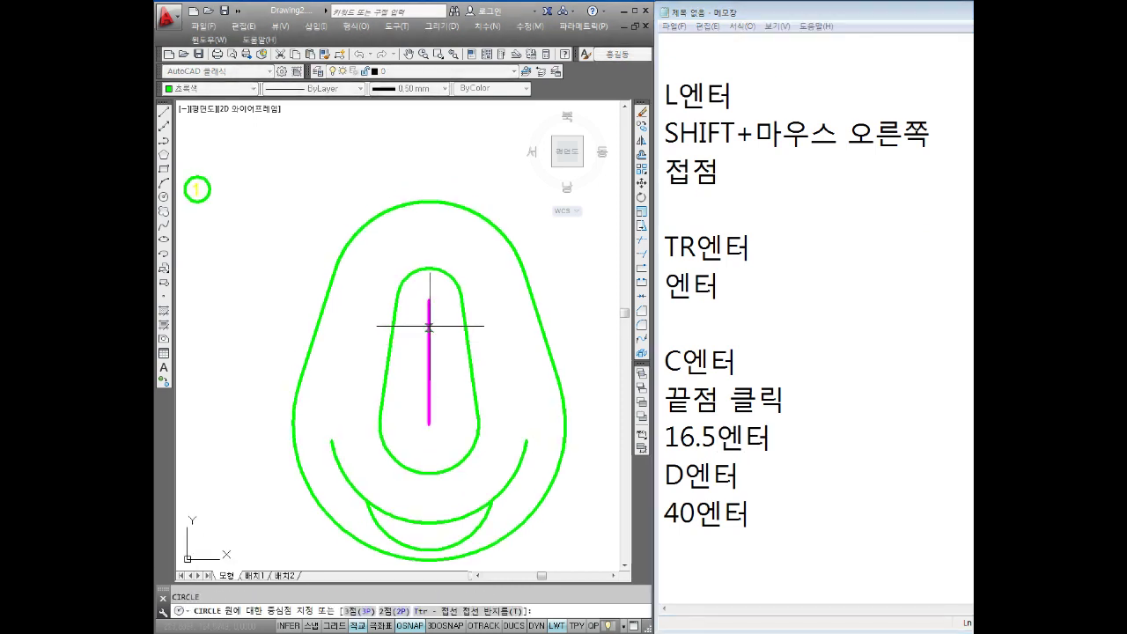
left_click(428, 301)
type("16.5")
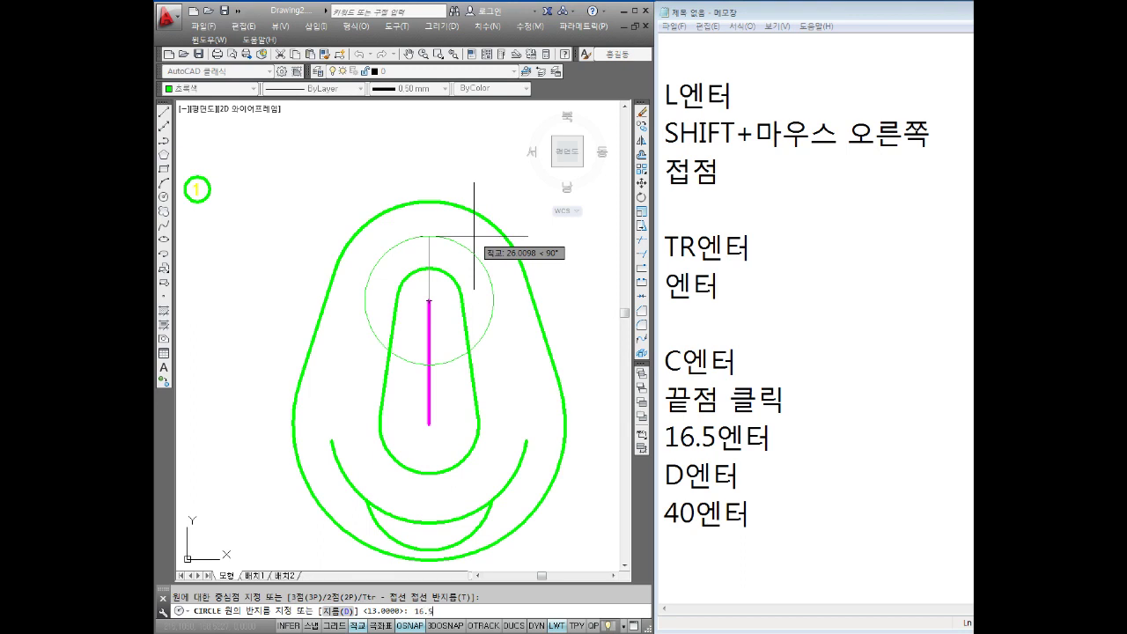
key("Return")
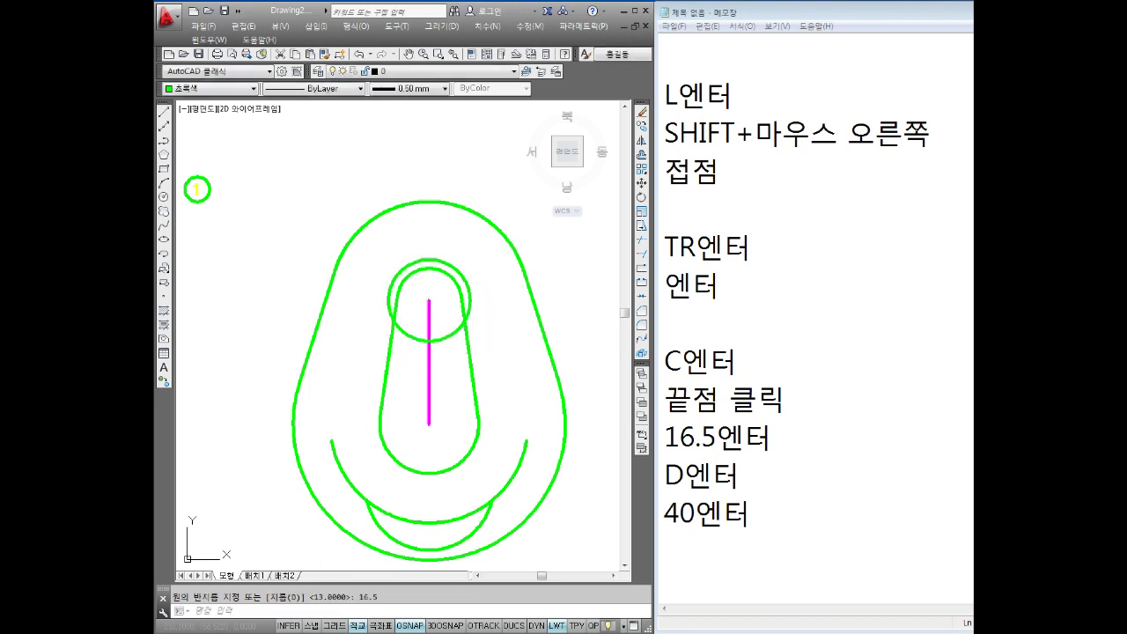
Draw a 40-diameter circle at the same endpoint.
key("Return")
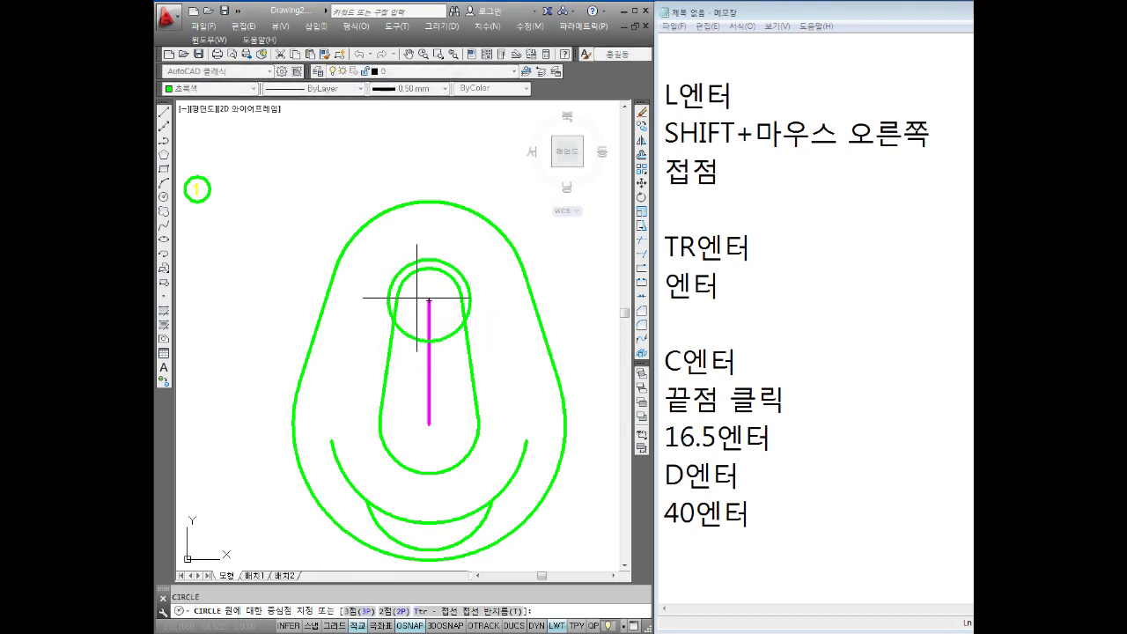
left_click(429, 300)
type("D")
key("Return")
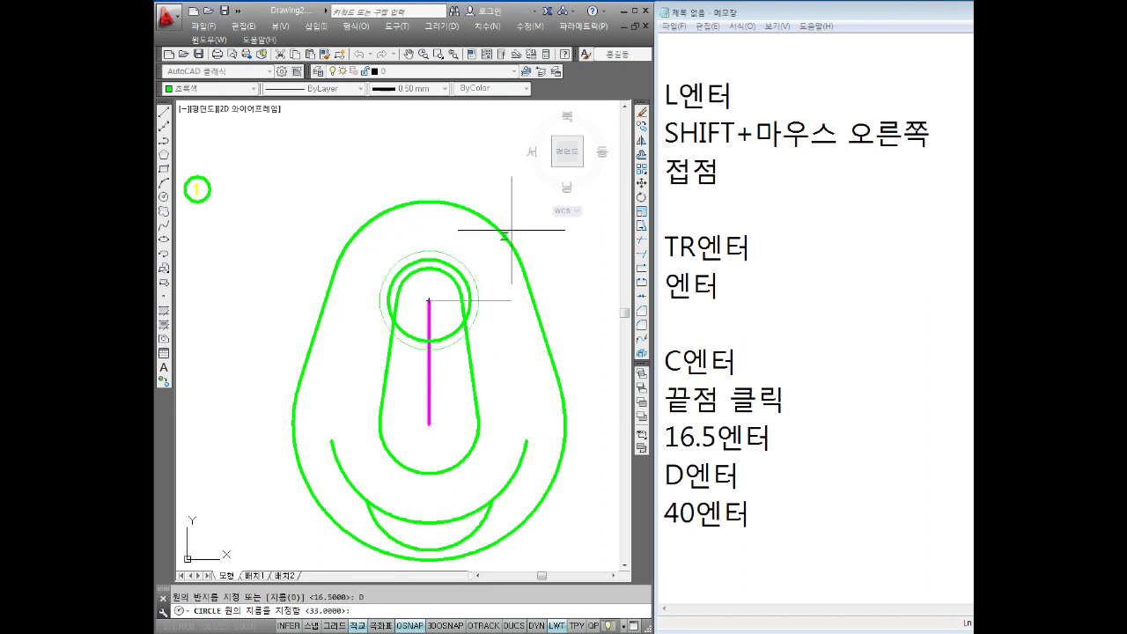
type("40")
key("Escape")
scroll(407, 286, "up", 4)
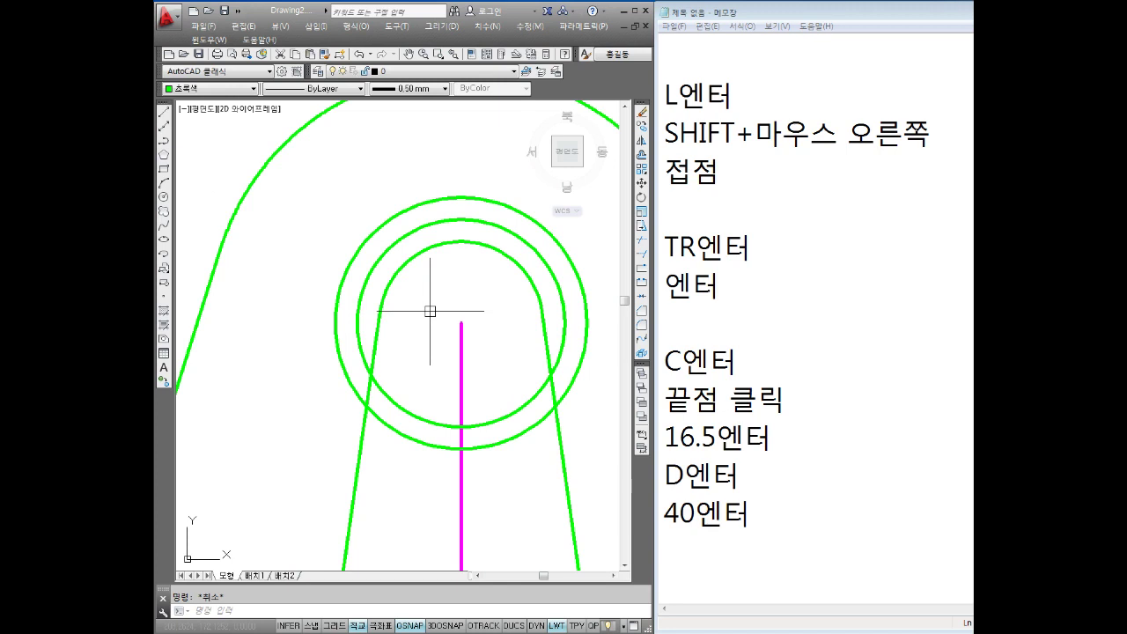
Change the outer 40-diameter circle's colour to red.
middle_click_drag(465, 322, 456, 328)
type("c")
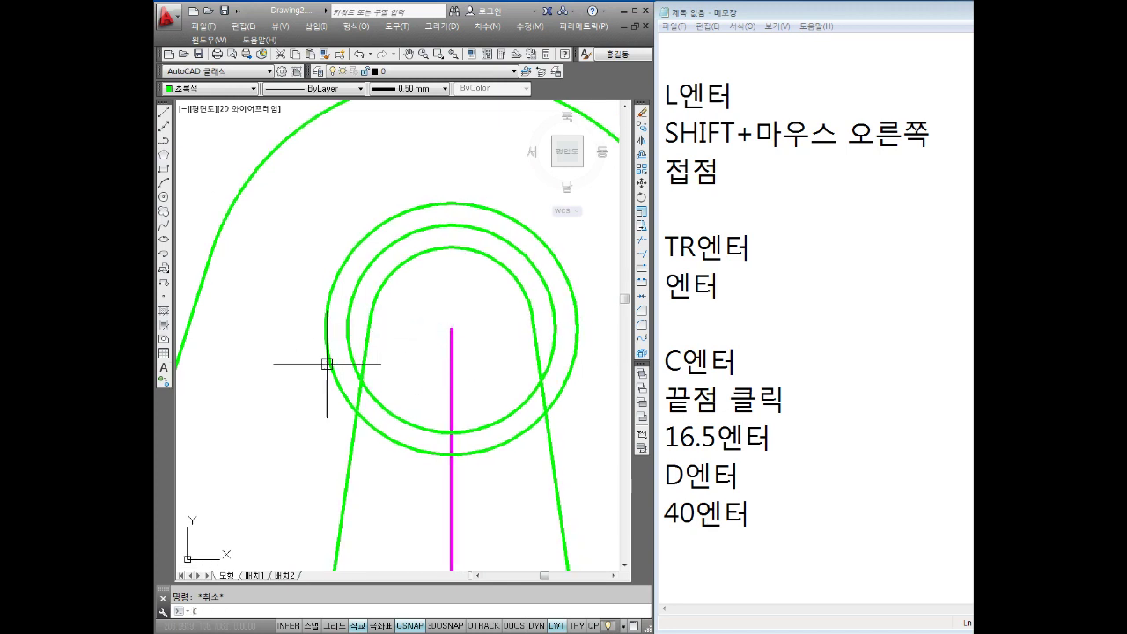
left_click(325, 310)
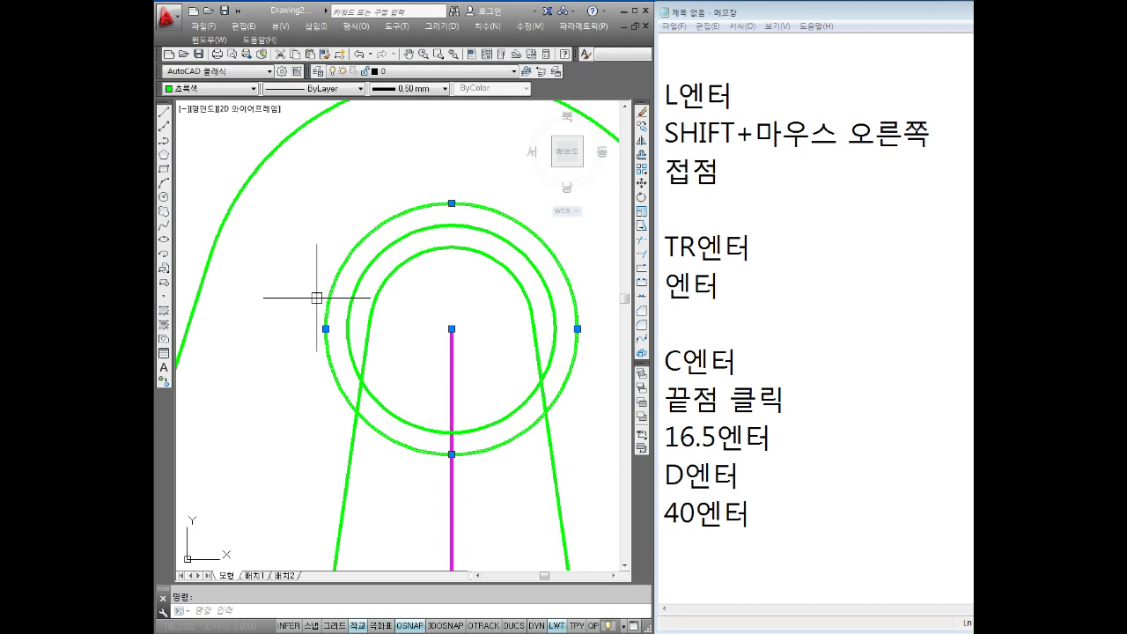
left_click(208, 89)
left_click(202, 124)
key("Escape")
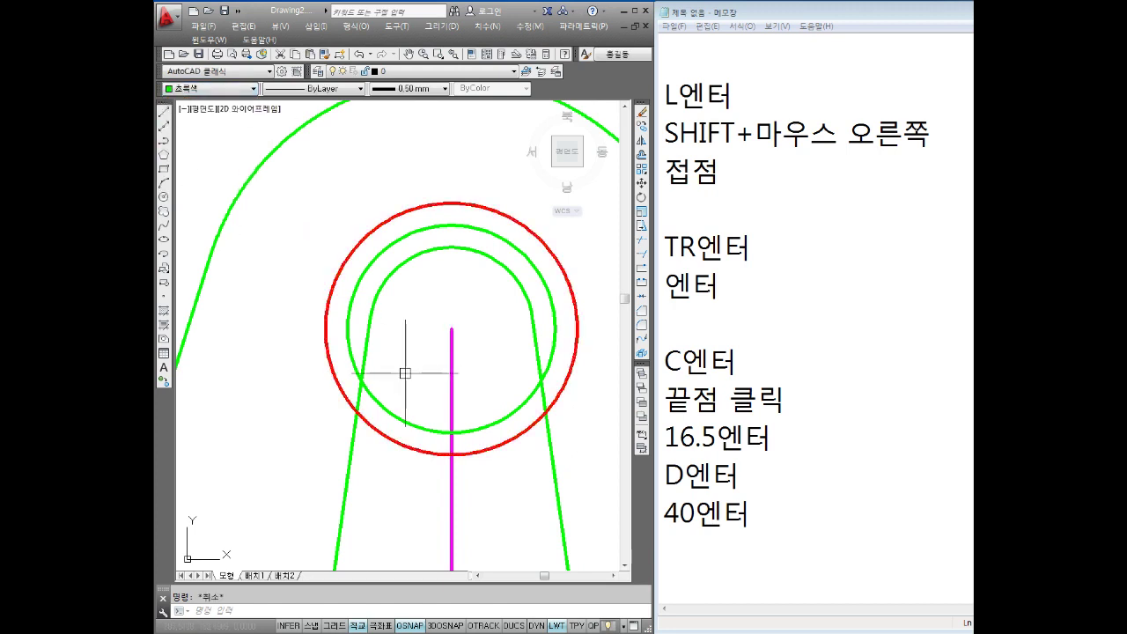
type("c")
Begin a circle on the red circle's left quadrant, cancel it, and return to Notepad.
key("Return")
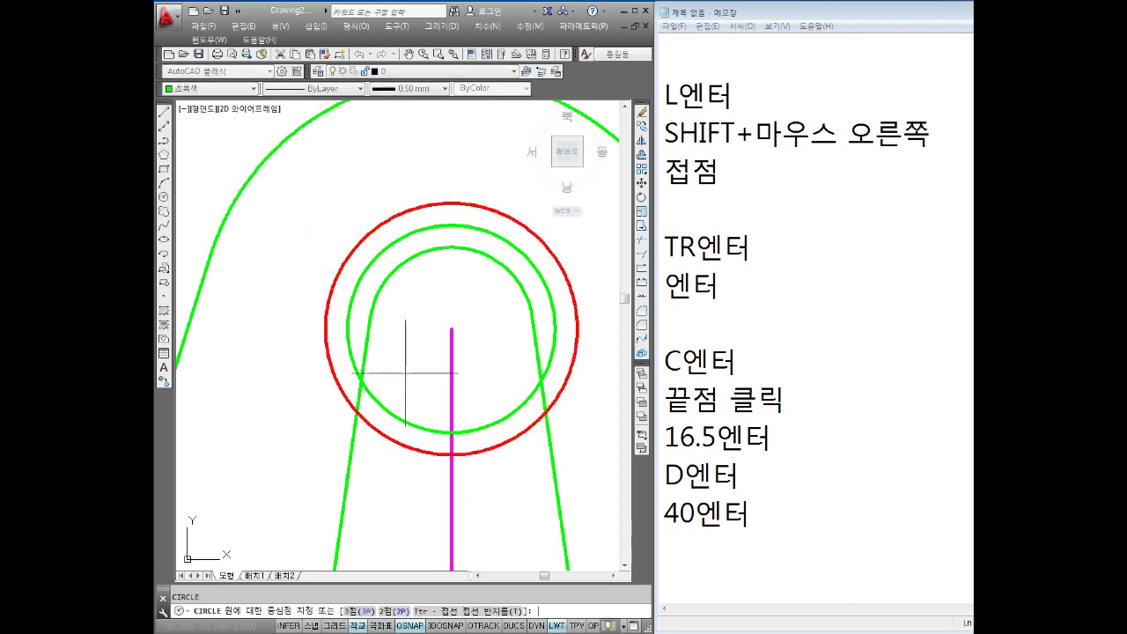
left_click(325, 329)
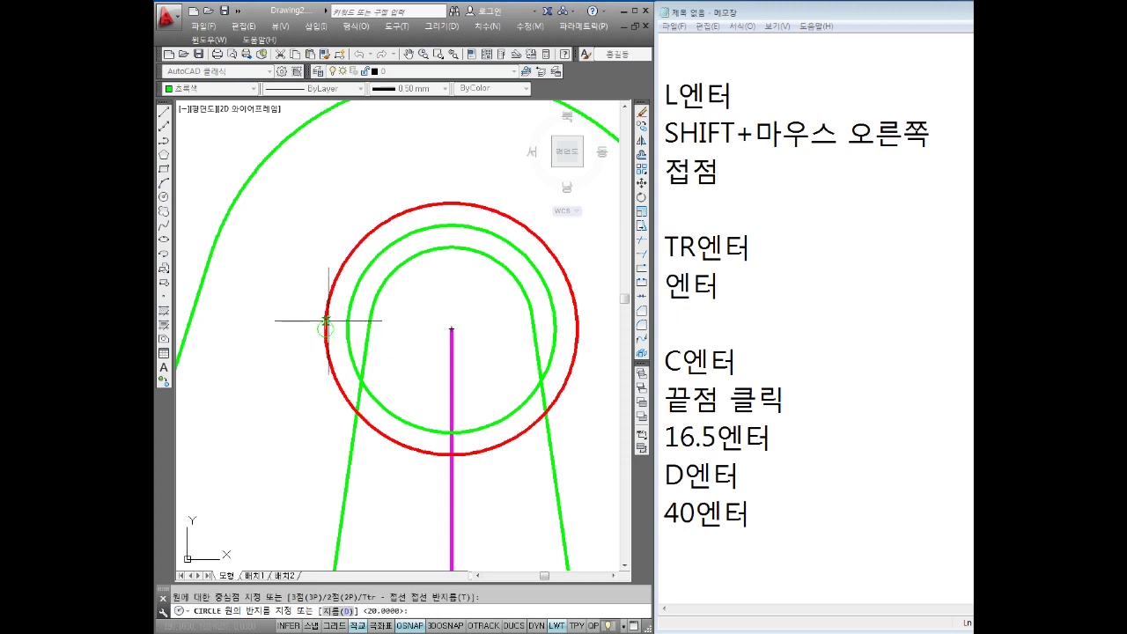
key("Escape")
left_click(687, 560)
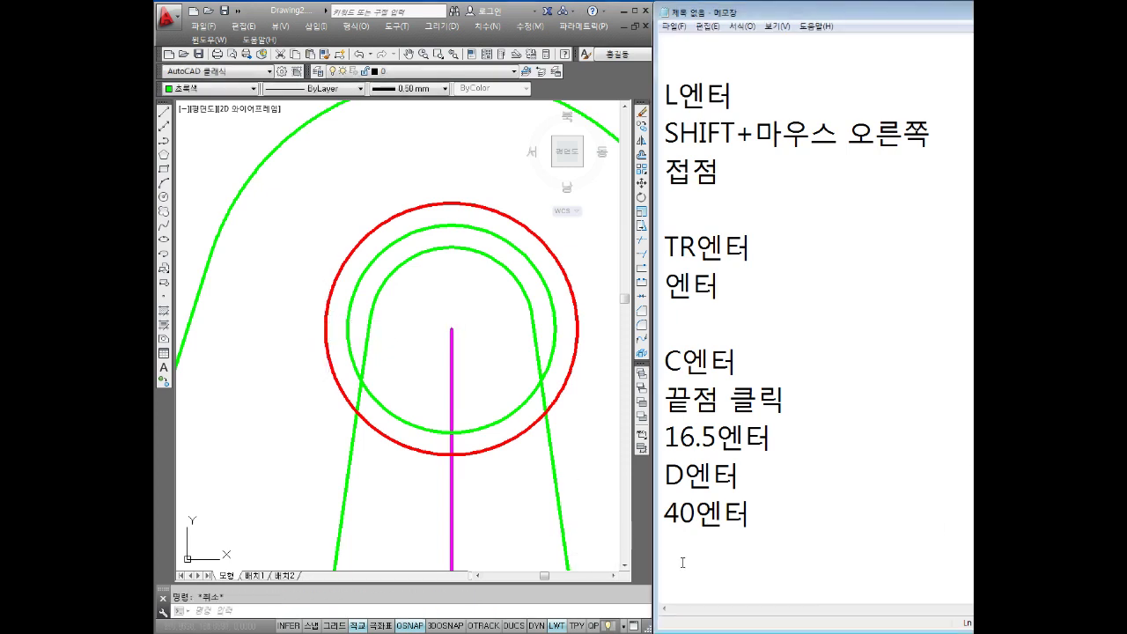
Add the notes 반복, 사분점 0, 180 and 5엔터 below the circle steps.
key("Return")
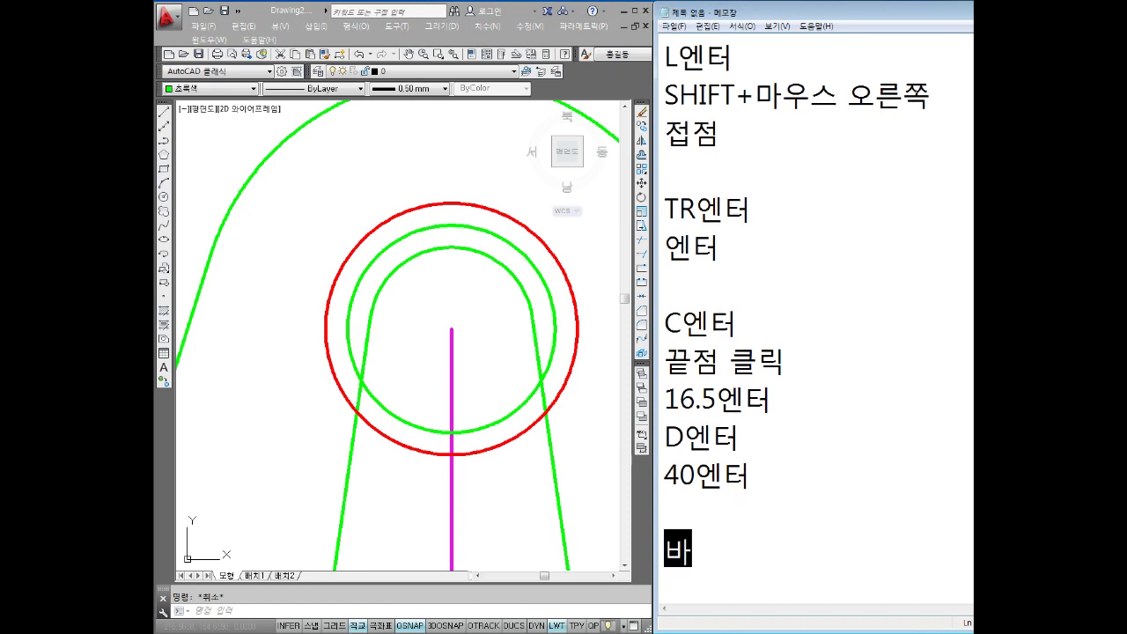
type("반복")
key("Return")
type("사")
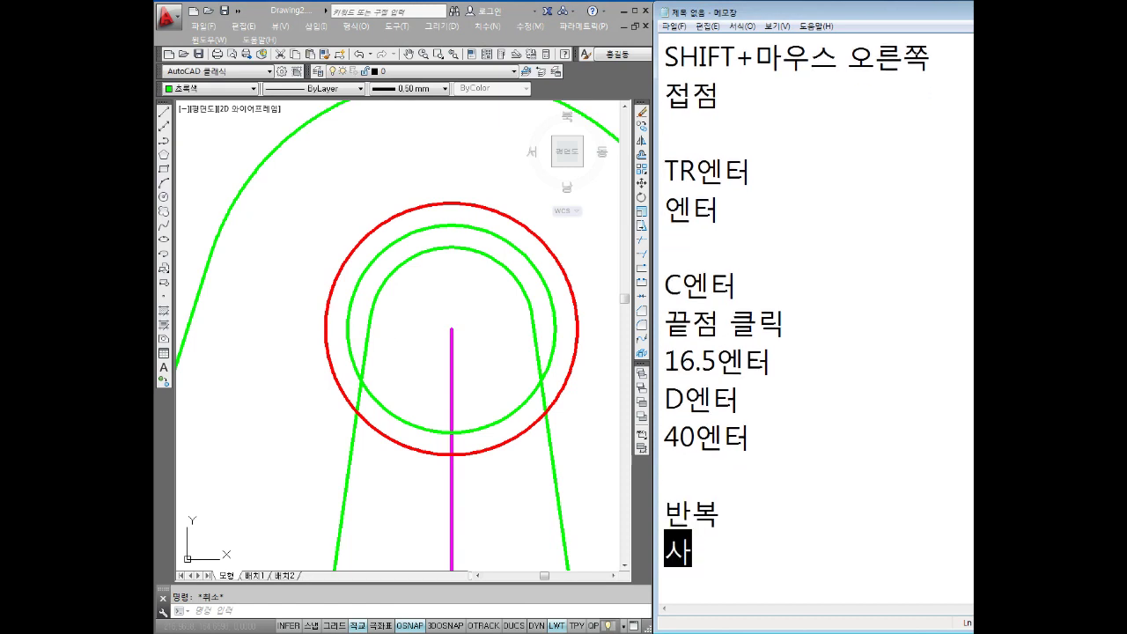
type("분점 0, 180")
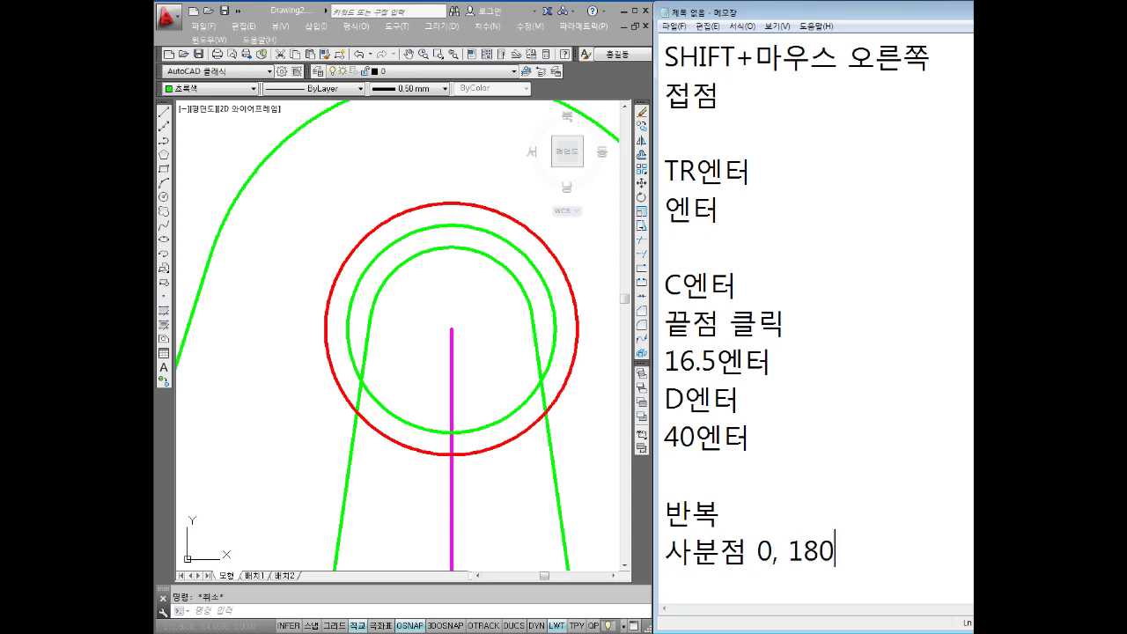
key("Return")
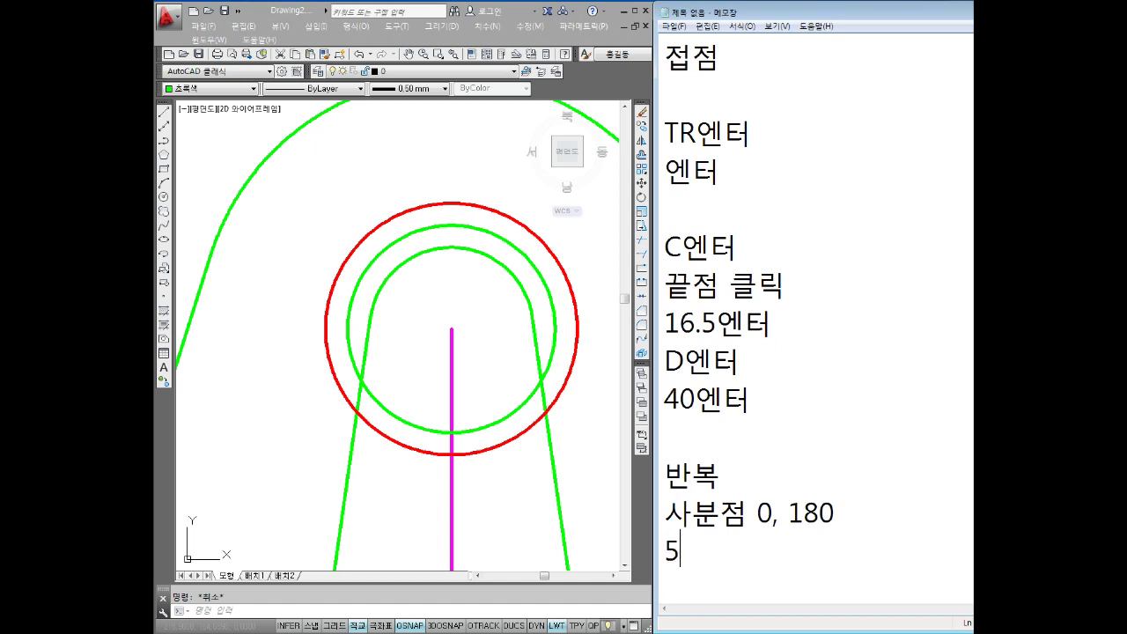
type("엔터")
key("Return")
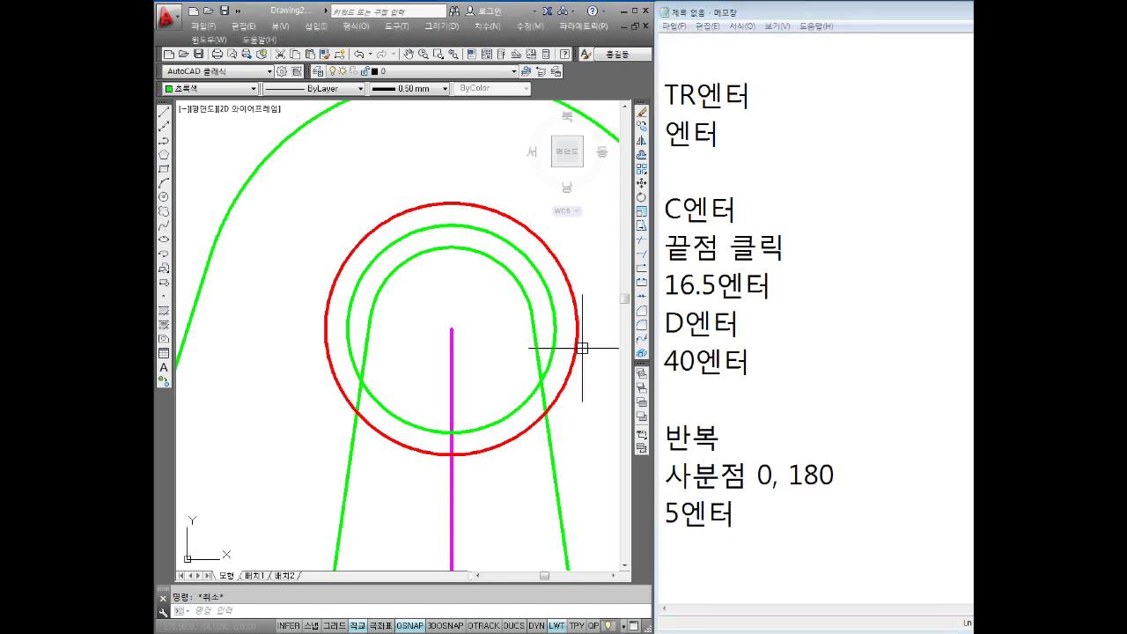
Back in AutoCAD, start the CIRCLE command for the side circles.
middle_click_drag(534, 316, 520, 331)
type("c")
key("Return")
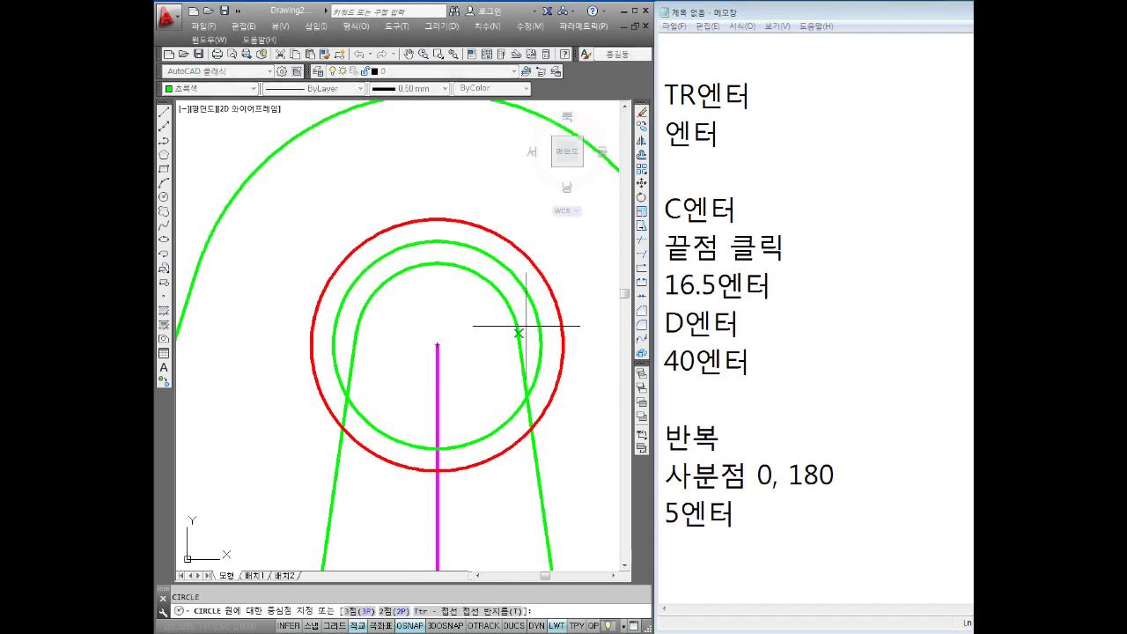
Draw radius-5 circles on the red circle's right and left quadrants.
left_click(563, 344)
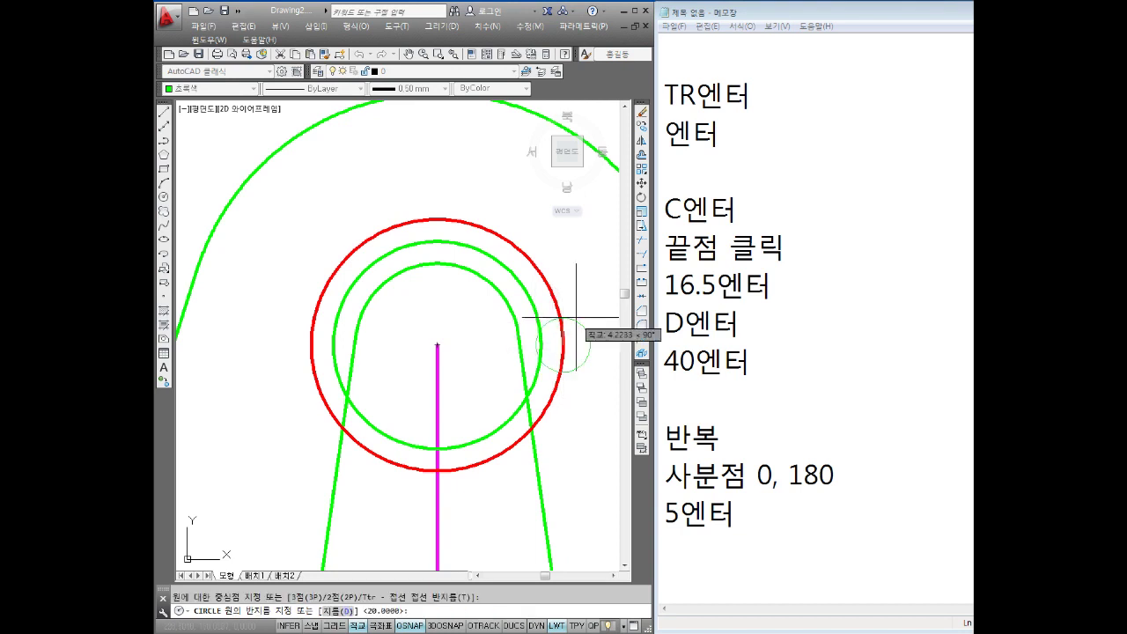
type("5")
key("Return")
key("Return")
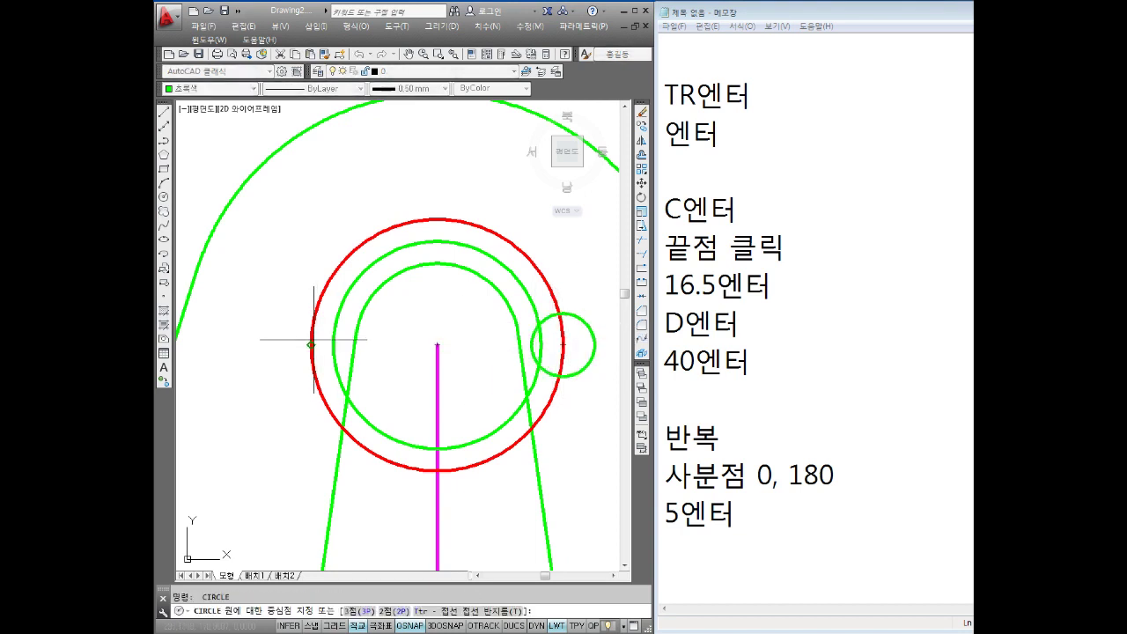
left_click(311, 345)
type("5")
key("Return")
key("Escape")
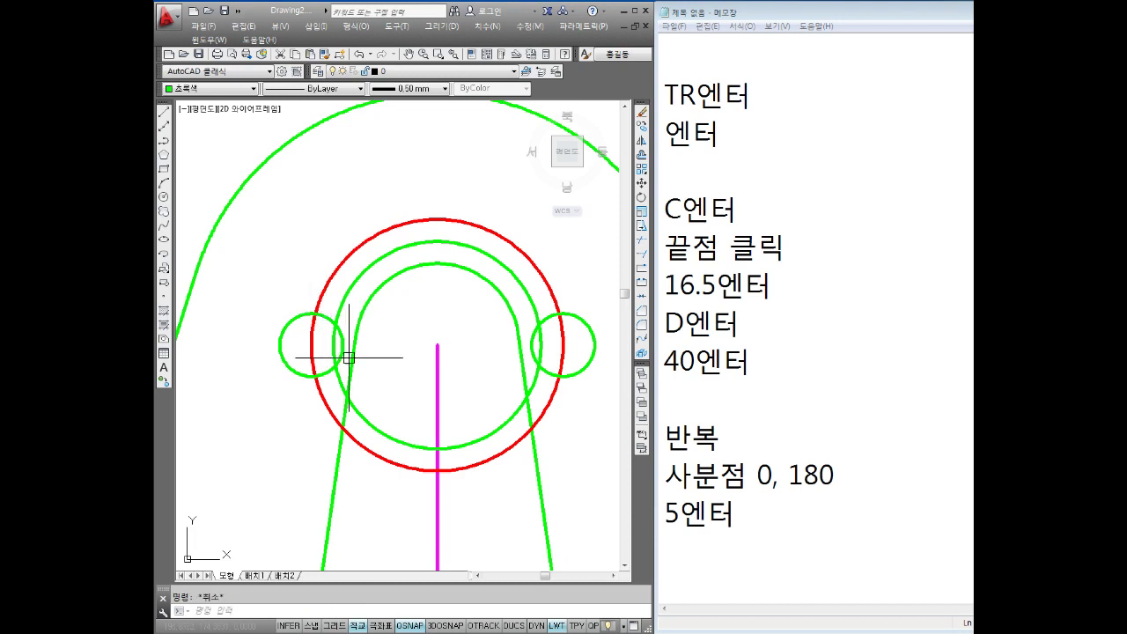
middle_click_drag(360, 369, 363, 349)
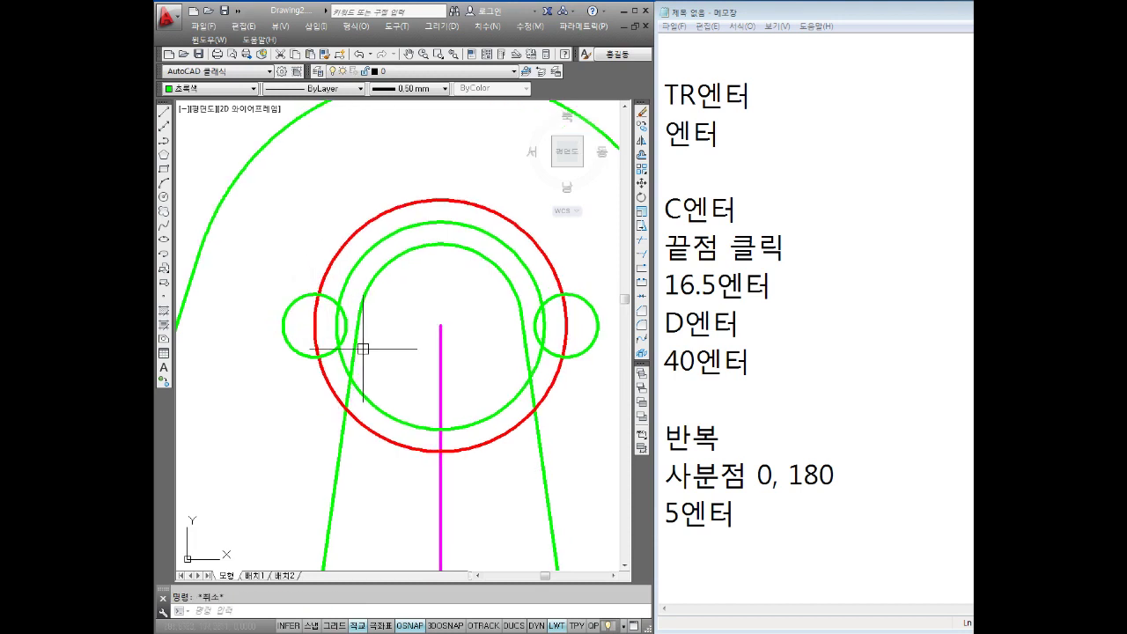
Give the red 40-diameter circle a 0.25 mm lineweight and the CENTER linetype.
left_click(451, 200)
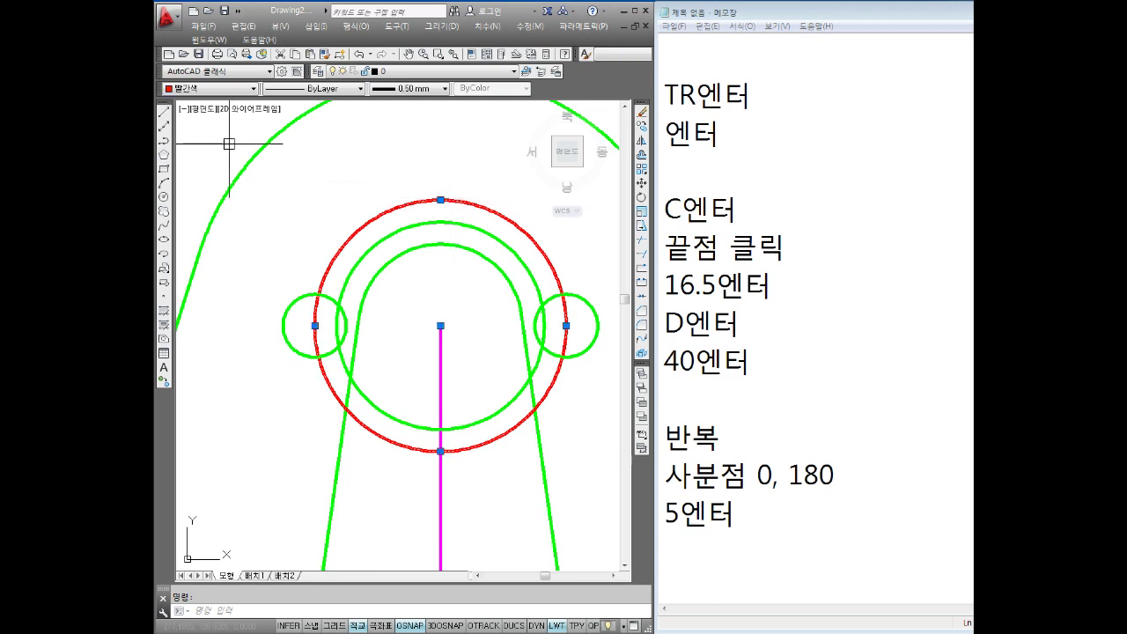
left_click(405, 88)
left_click(402, 95)
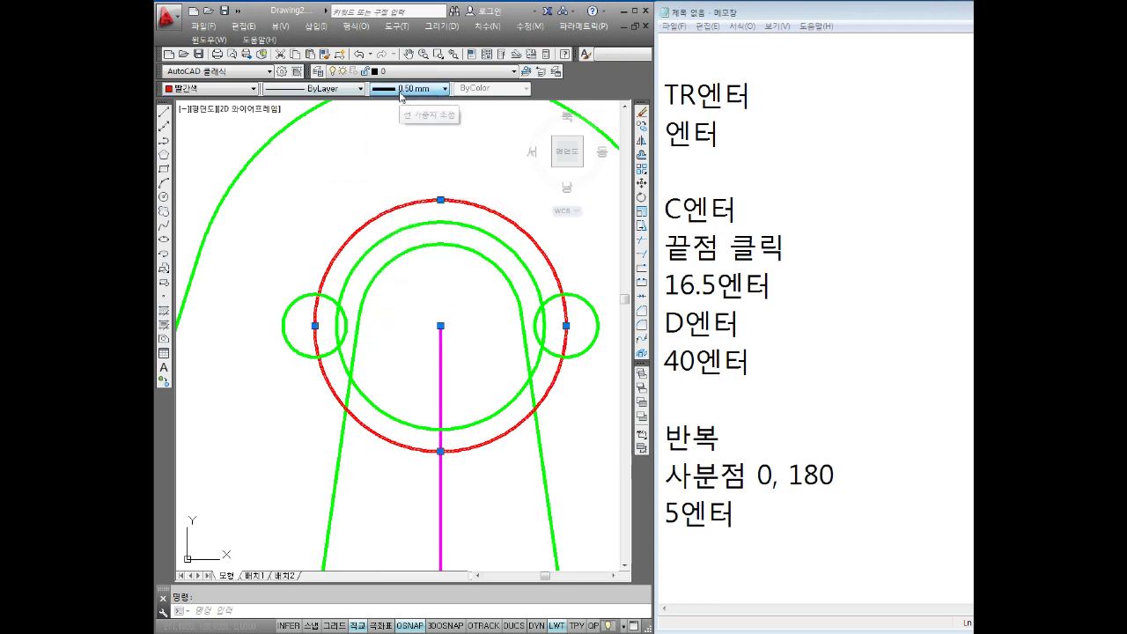
left_click(401, 95)
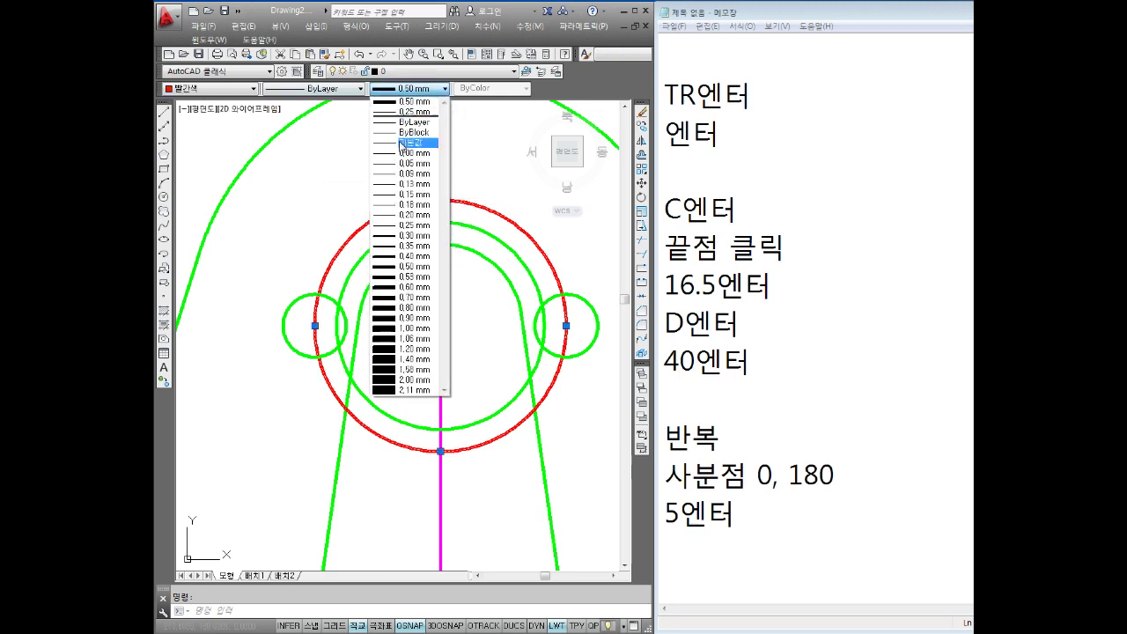
left_click(412, 226)
left_click(326, 88)
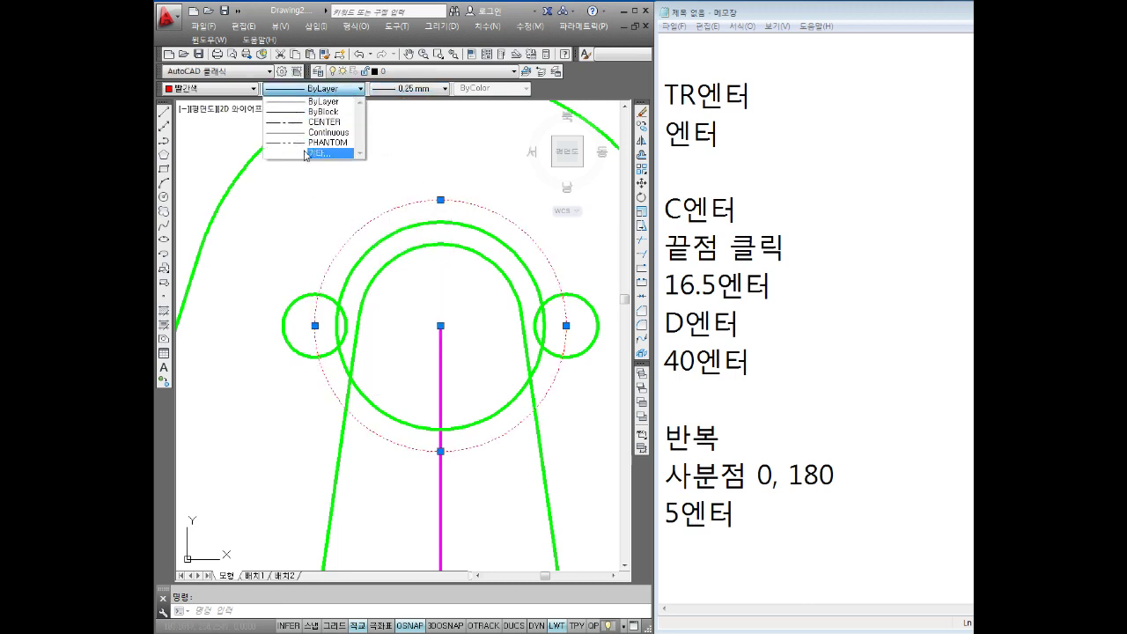
left_click(319, 121)
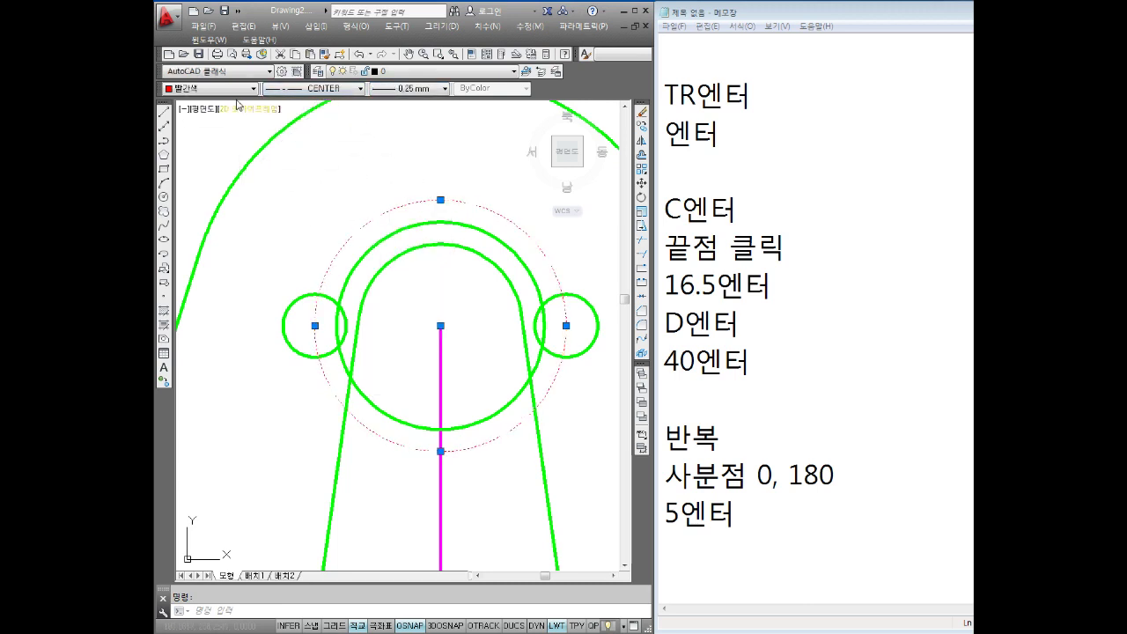
key("Escape")
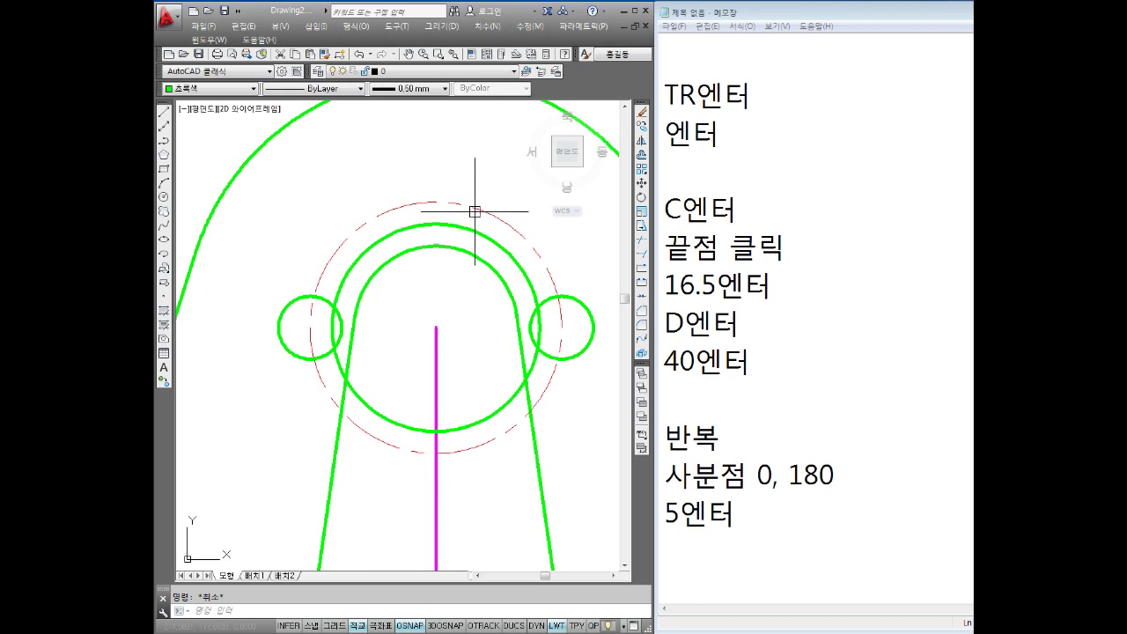
left_click(474, 209)
key("Escape")
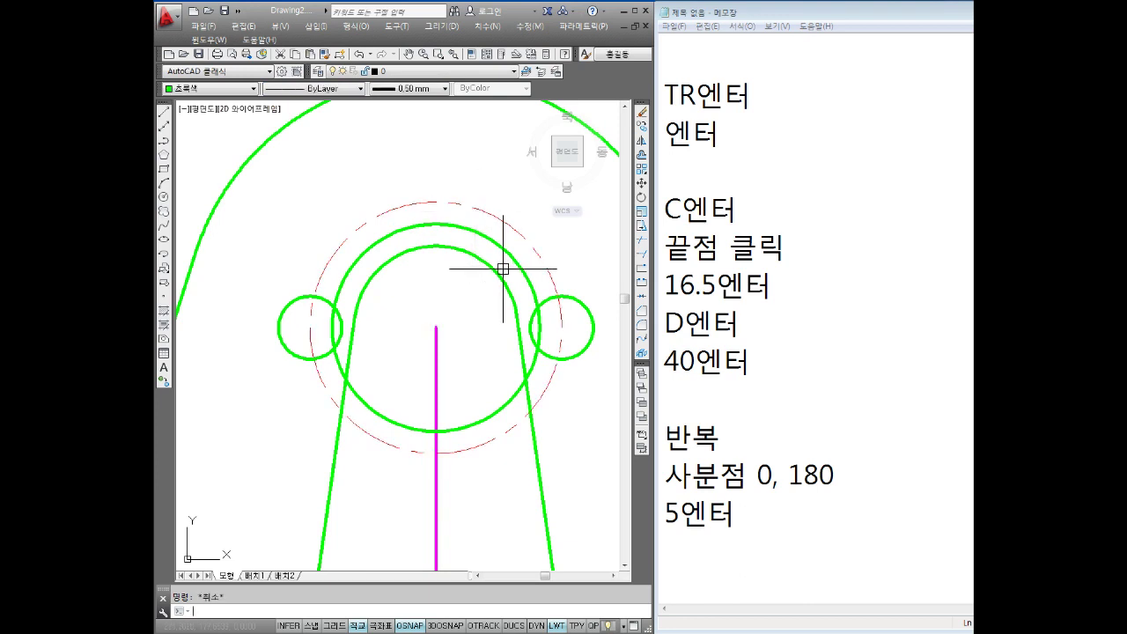
left_click(723, 534)
Add the note '파이40 -> 중심선' on a new line.
key("Return")
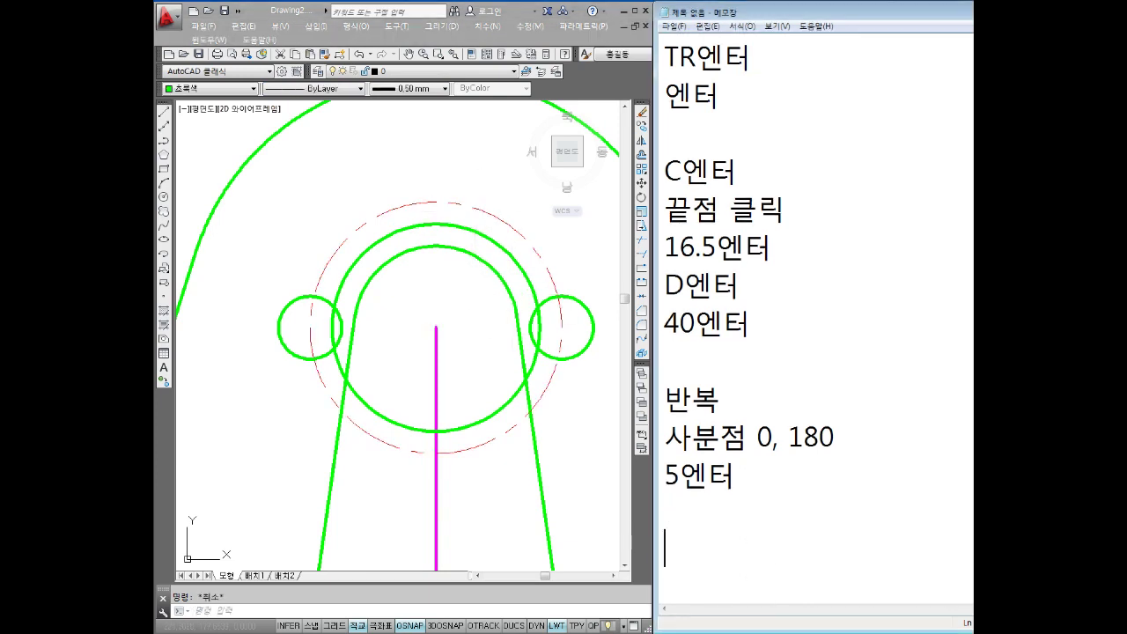
type("파이40 -")
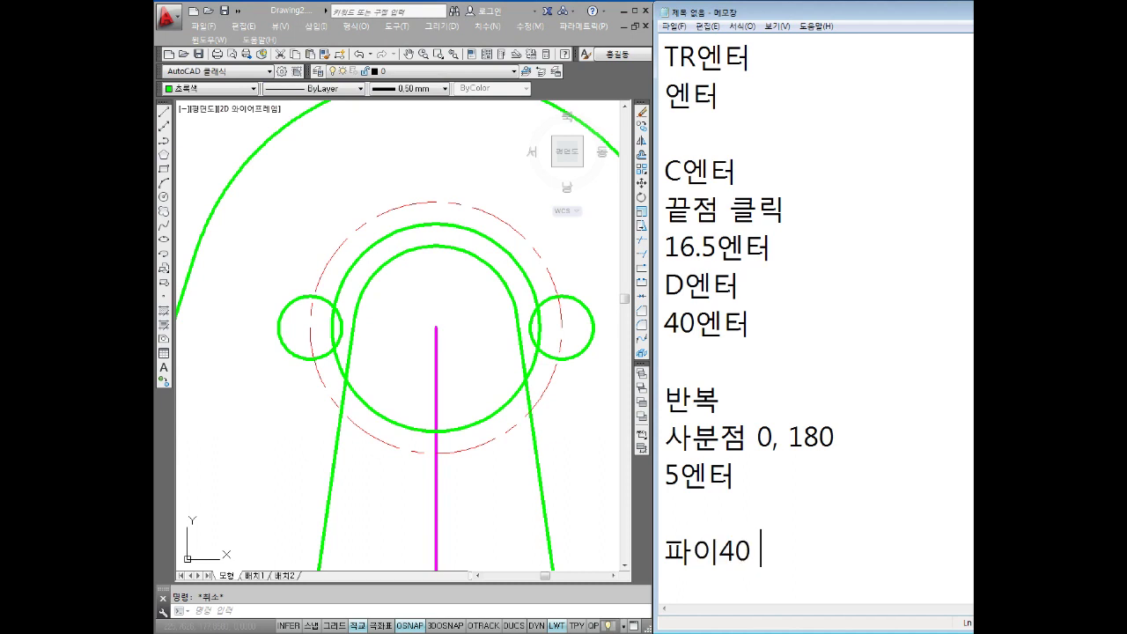
type("> 중심선")
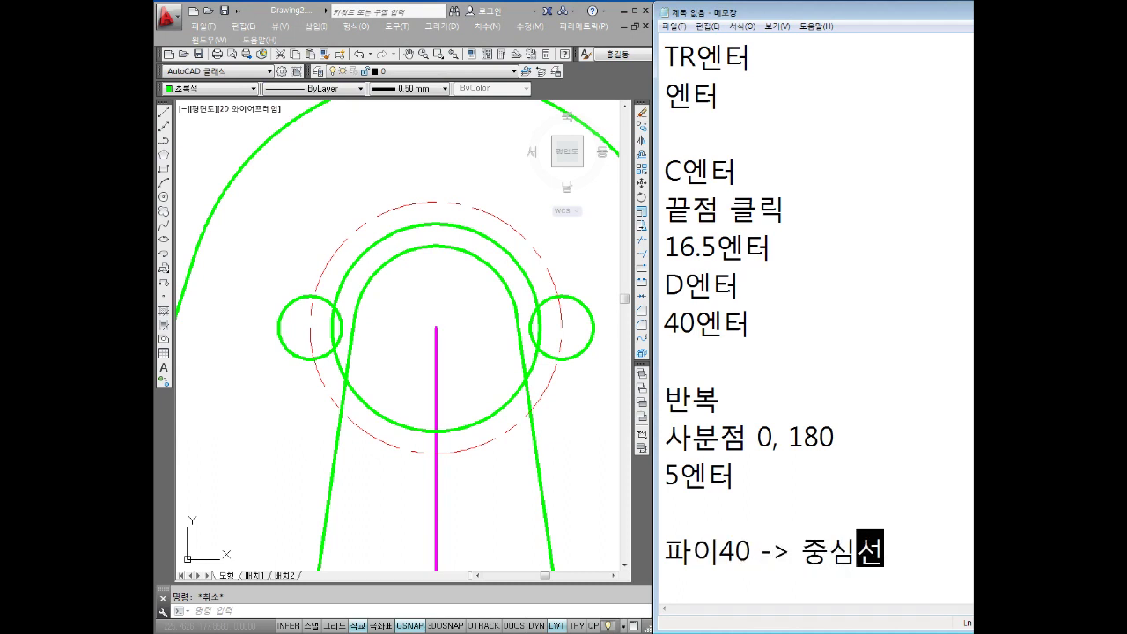
key("Return")
key("Return")
key("Return")
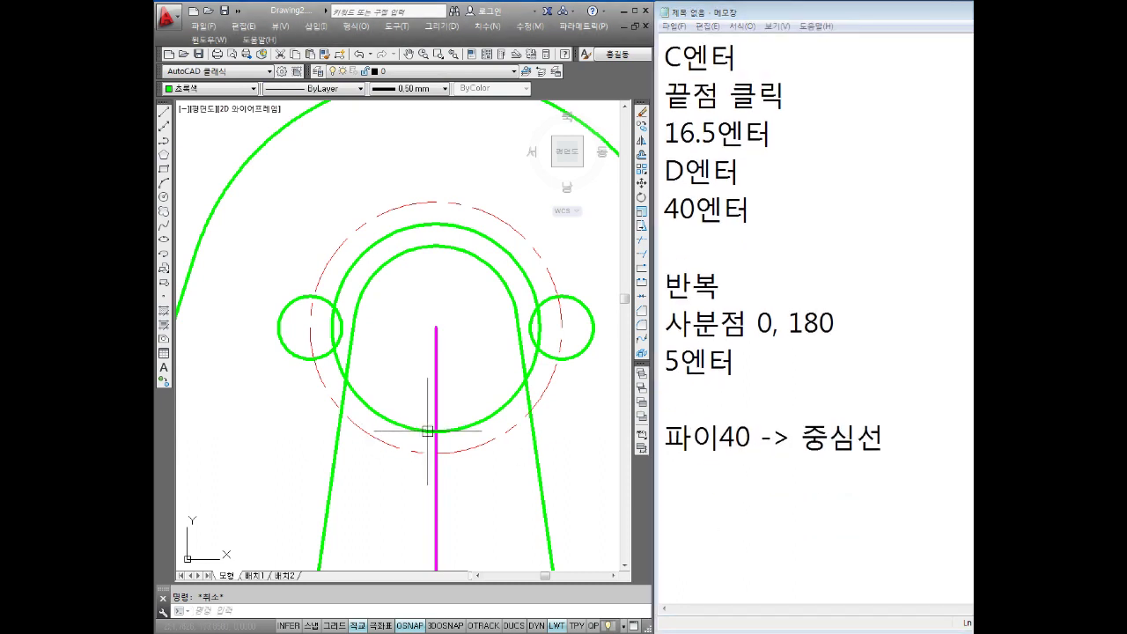
Pan and zoom the drawing to reframe the part.
middle_click_drag(460, 433, 453, 368)
scroll(456, 424, "down", 1)
scroll(452, 368, "down", 1)
scroll(453, 368, "down", 1)
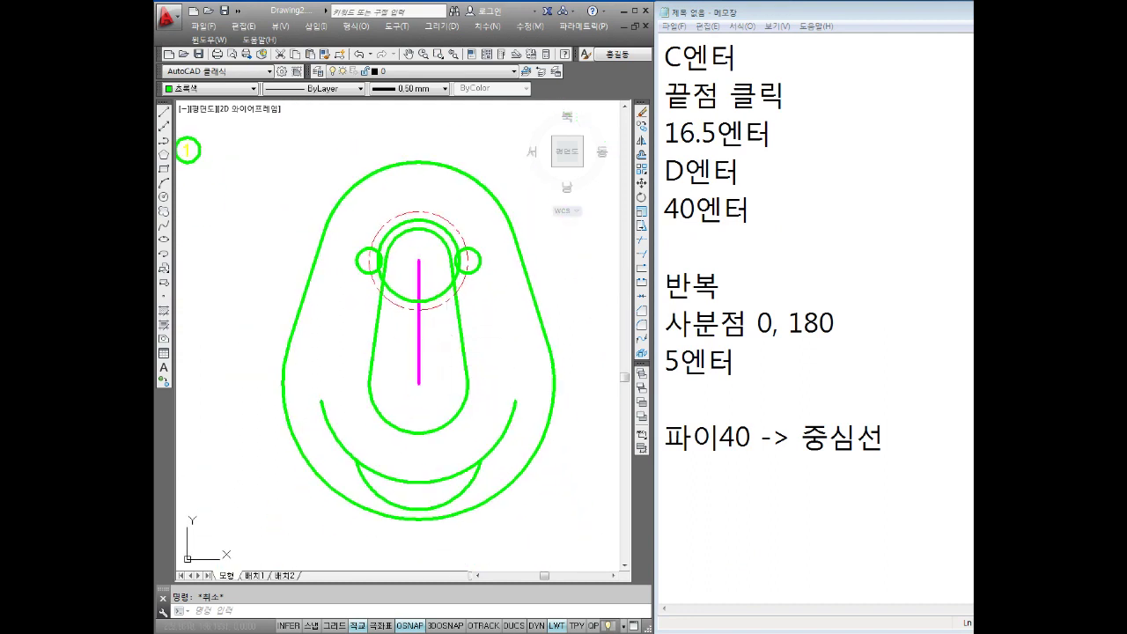
scroll(471, 385, "up", 1)
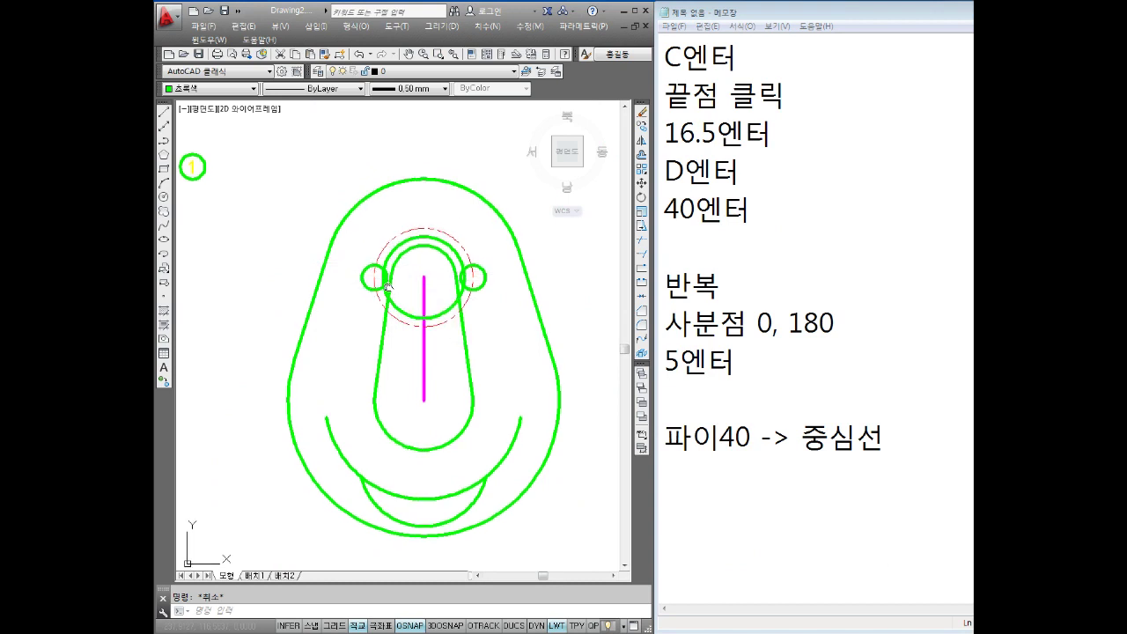
scroll(389, 282, "up", 1)
scroll(389, 297, "up", 1)
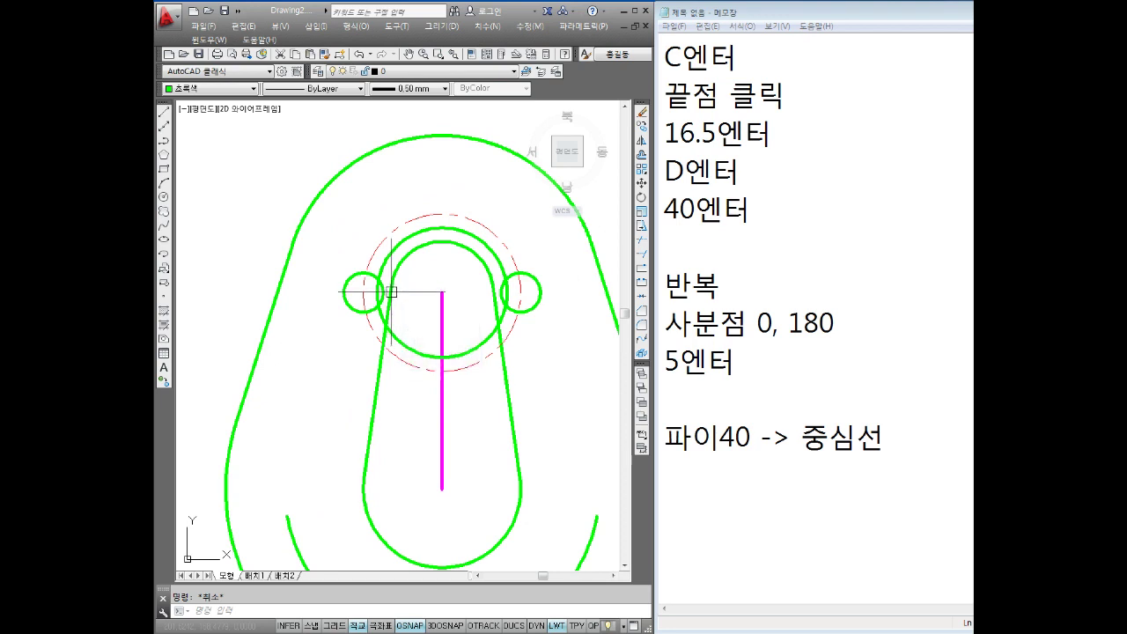
Record the offset steps O엔터, 31.5엔터 and 좌 우 방향 in the notes.
left_click(742, 472)
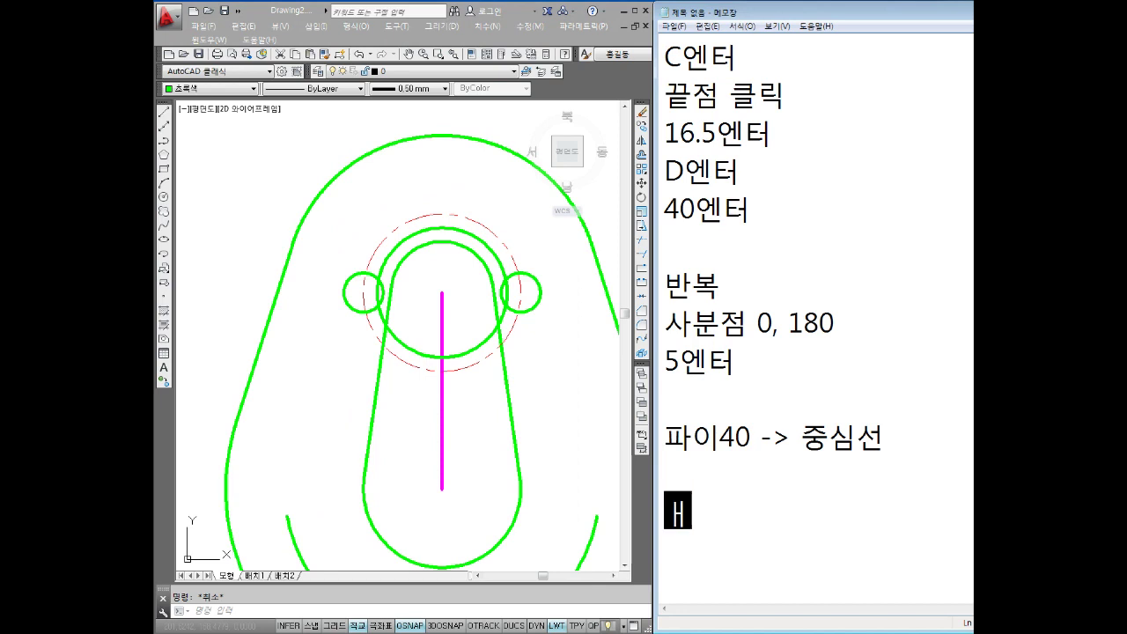
type("ㅐ")
type("ㅐ")
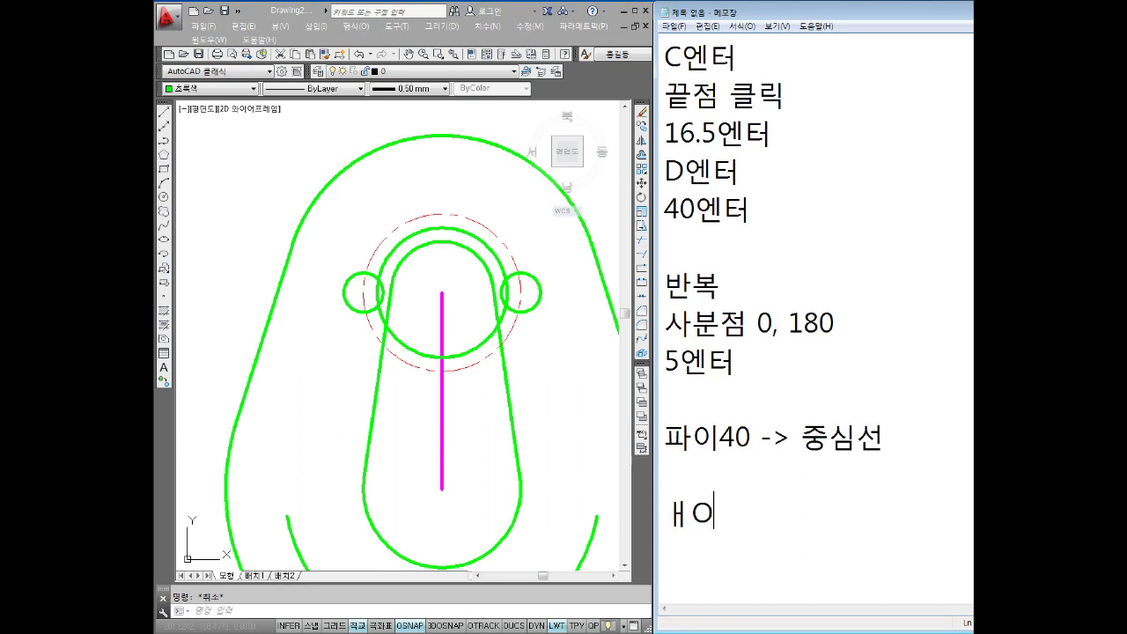
key("Left")
key("BackSpace")
type("P")
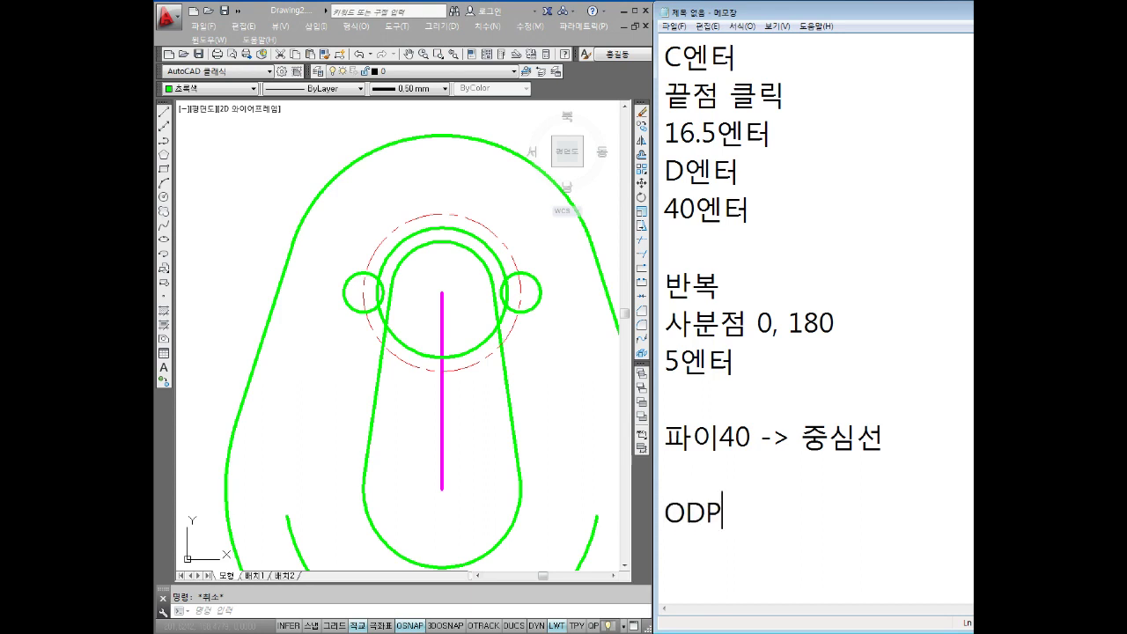
key("BackSpace")
key("BackSpace")
type("엔터")
key("Return")
type("31.5")
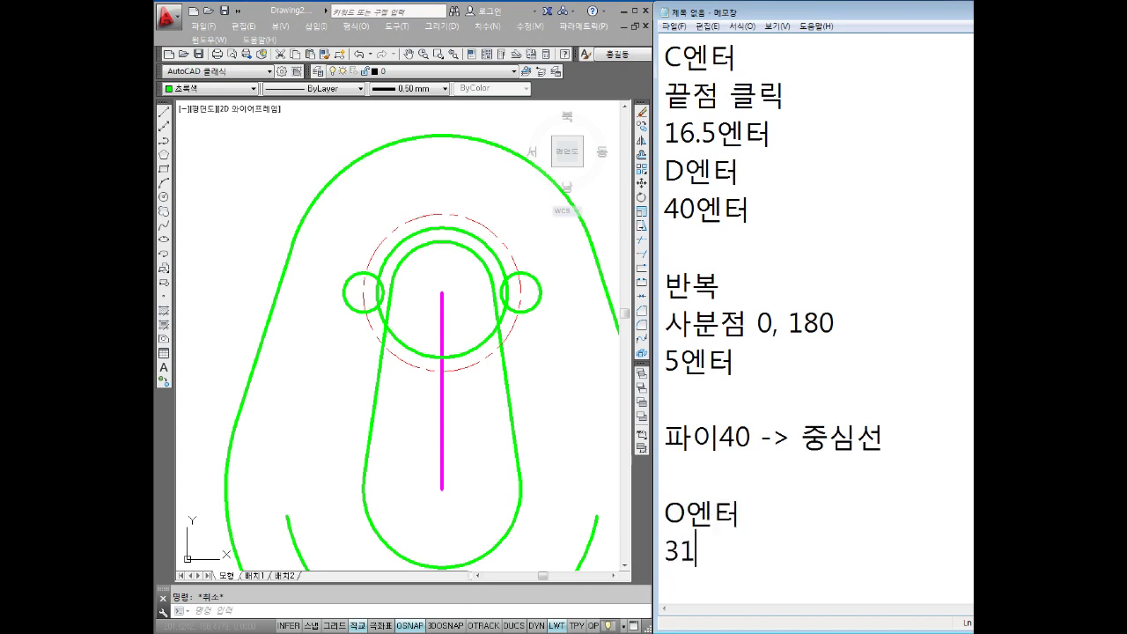
type("엔터")
key("Return")
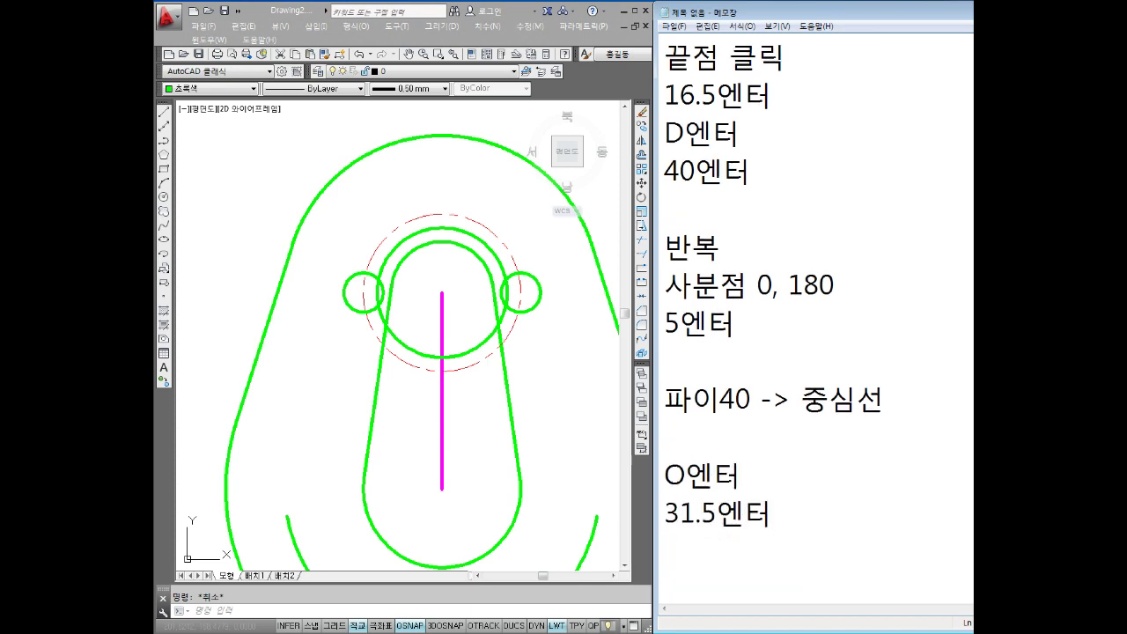
type("좌 우 ")
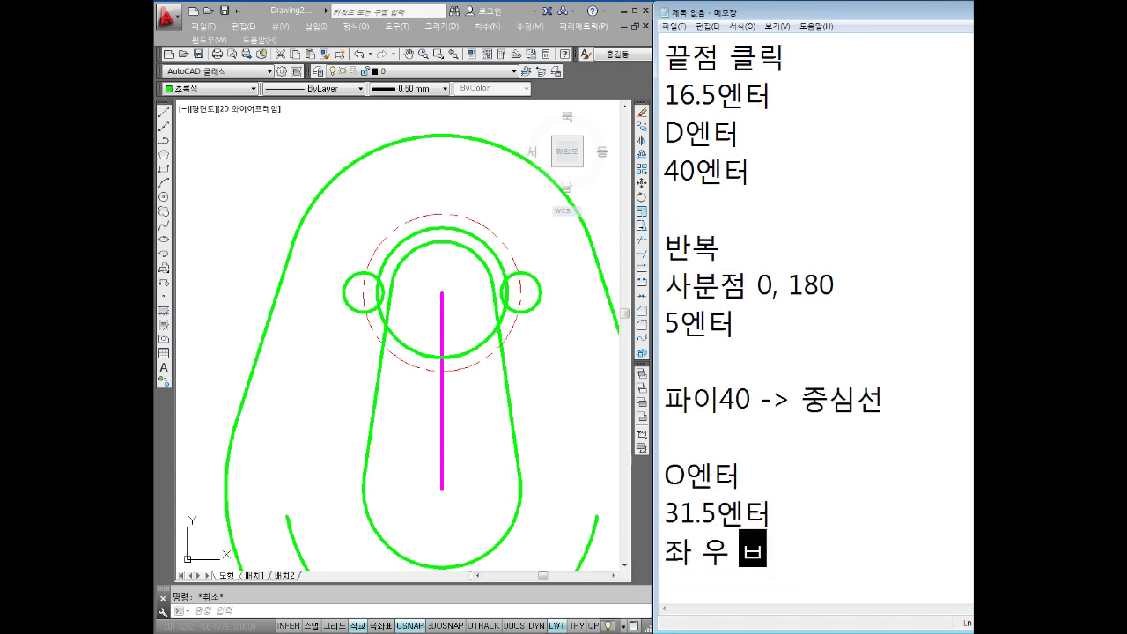
type("방향")
key("Return")
Offset the magenta centreline 31.5 units to both the left and right.
left_click(342, 317)
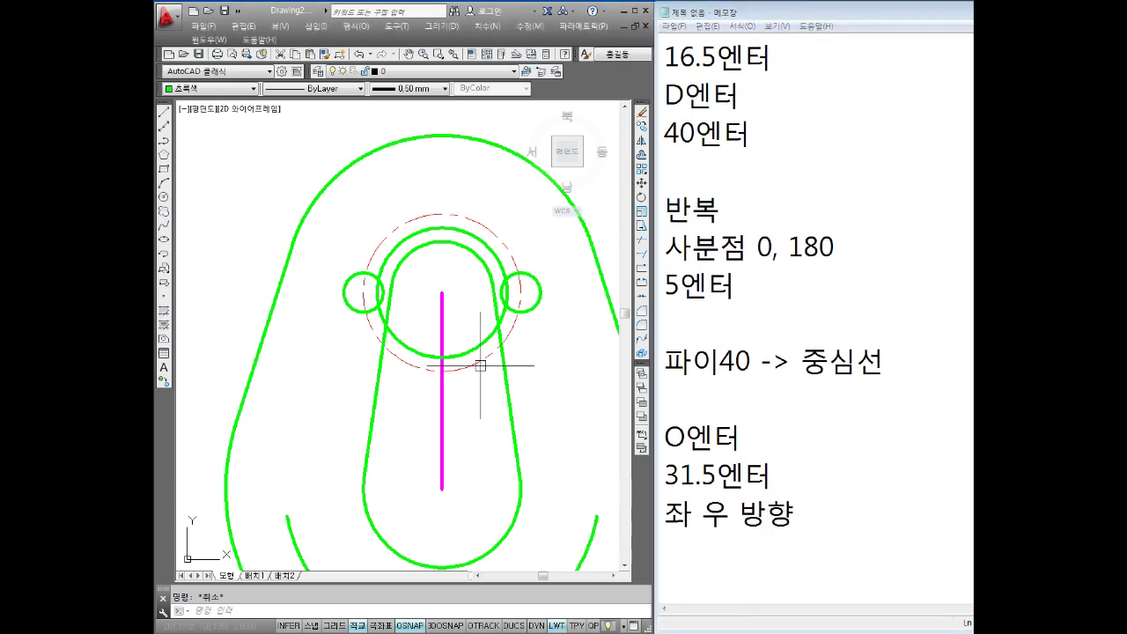
type("o")
key("Return")
type("31.")
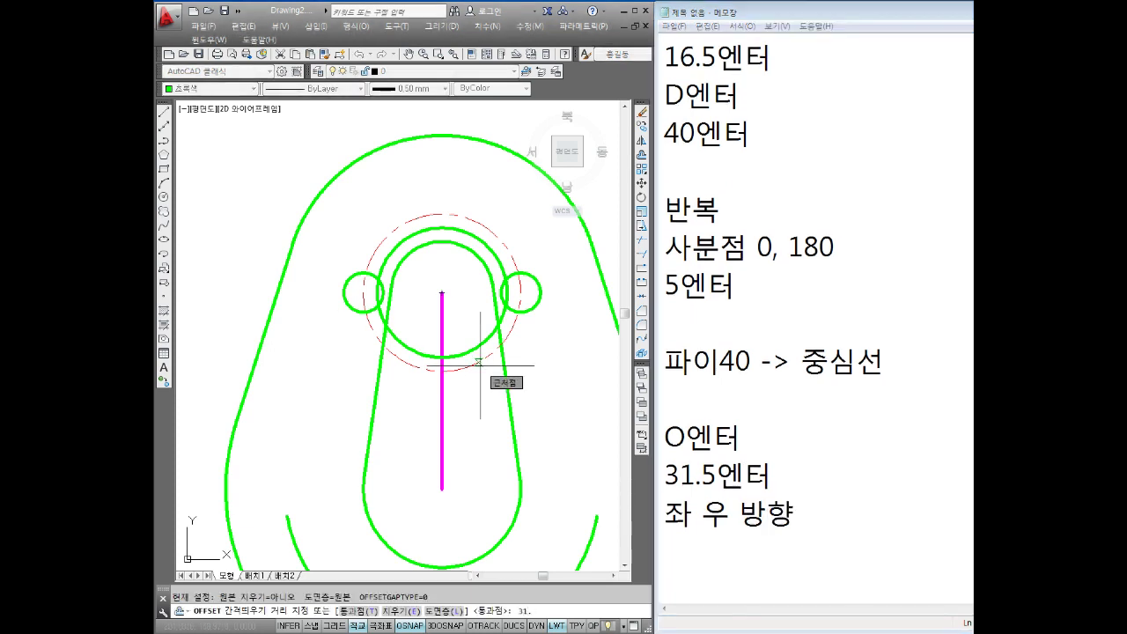
type("5")
key("Return")
left_click(436, 320)
left_click(435, 321)
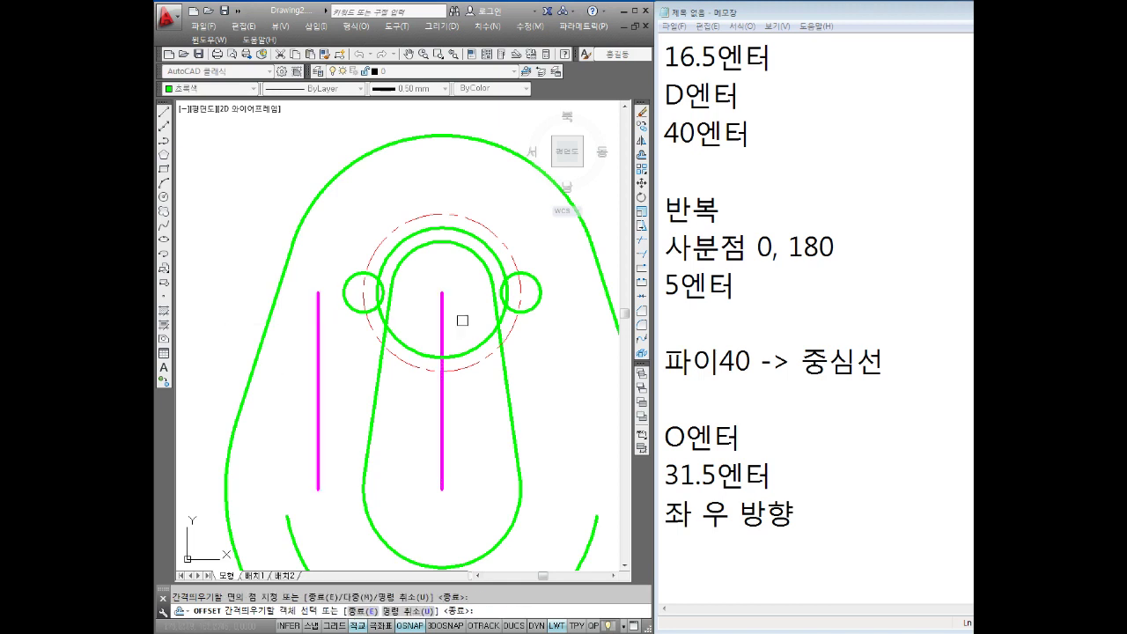
left_click(450, 314)
left_click(528, 330)
key("Escape")
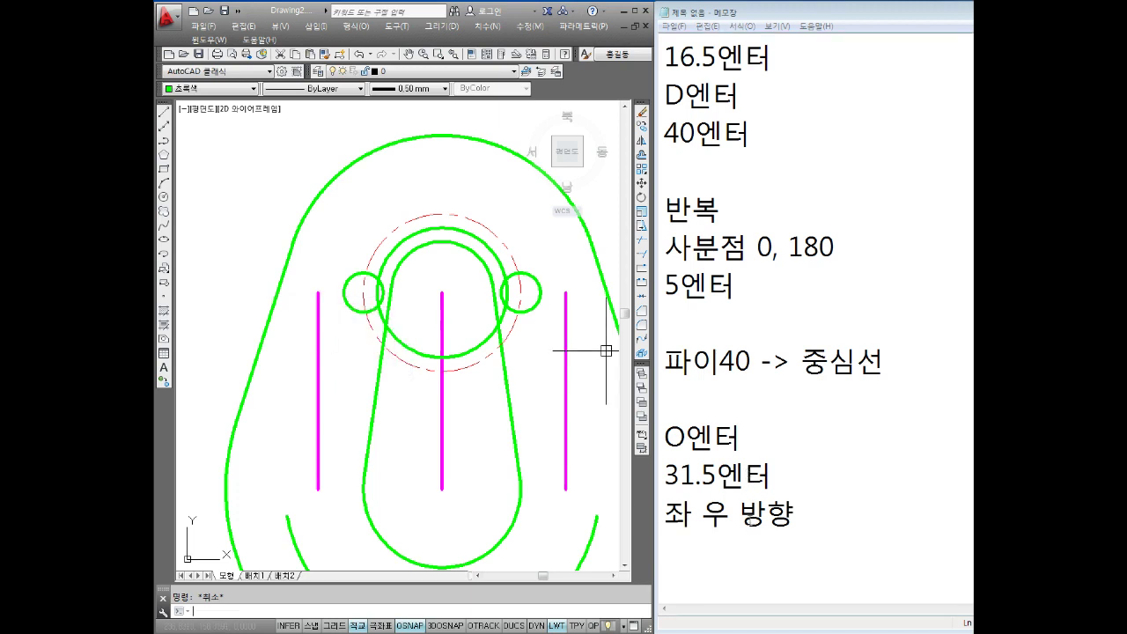
left_click(747, 519)
Note the circle steps C엔터, 끝점 클릭, D엔터 and 37엔터.
key("Return")
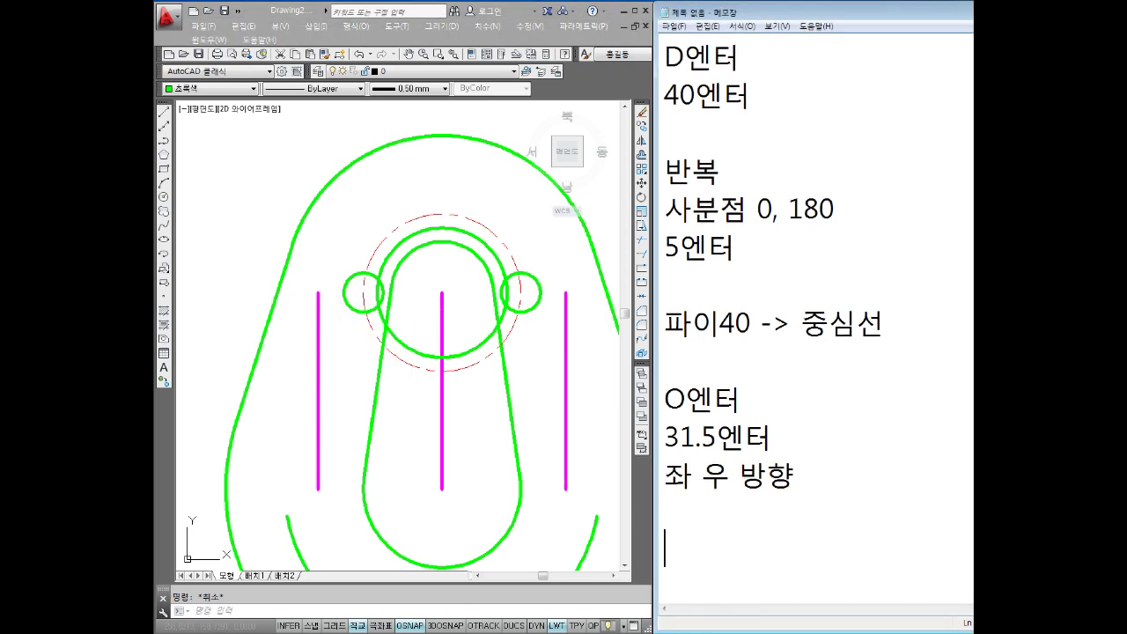
type("C엔")
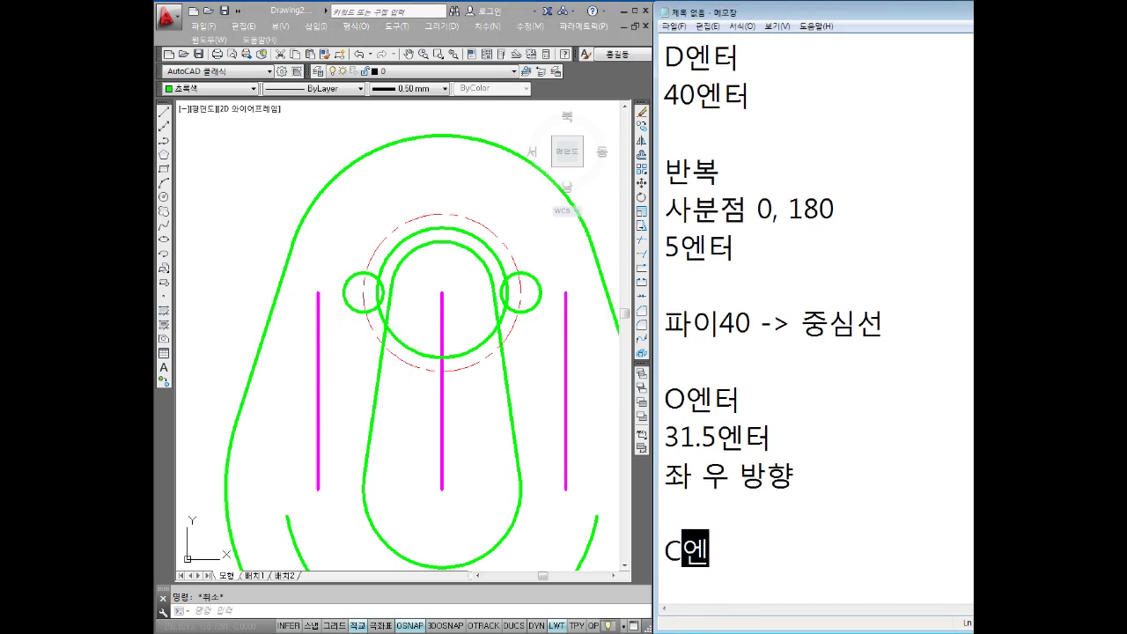
type("터")
key("Return")
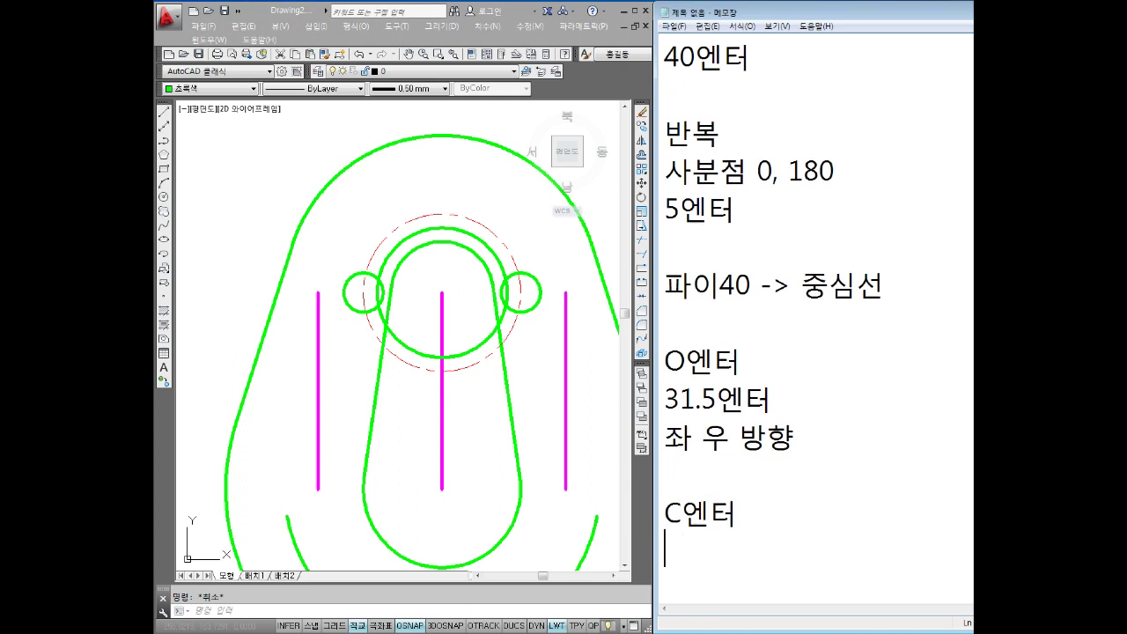
type("끝점 클릭")
key("Return")
type("31.5")
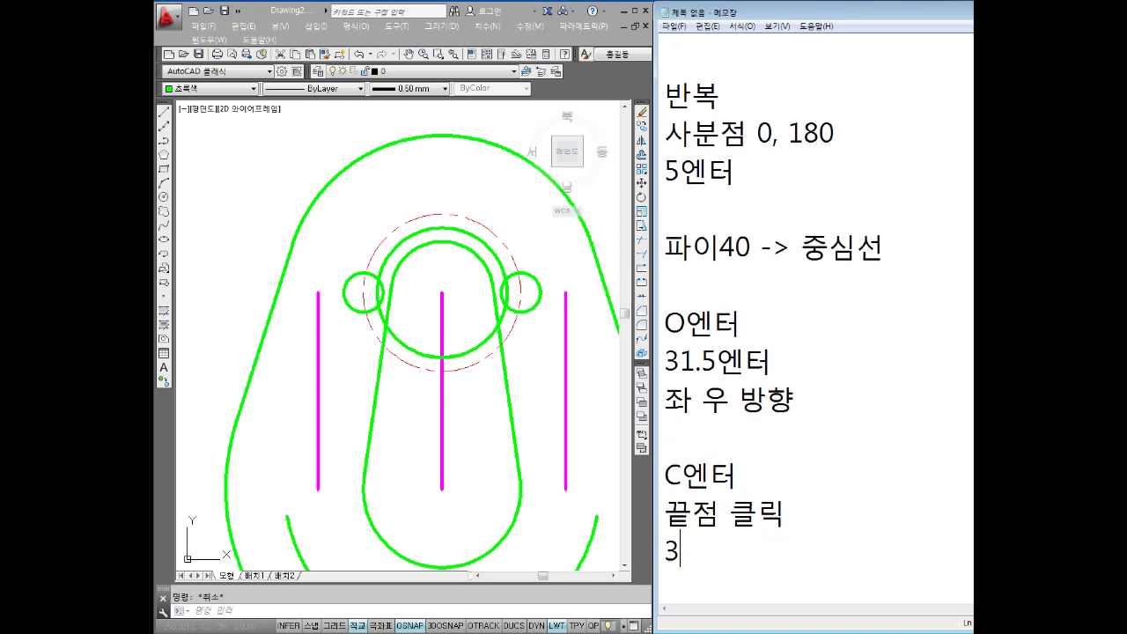
type("엔터")
key("Return")
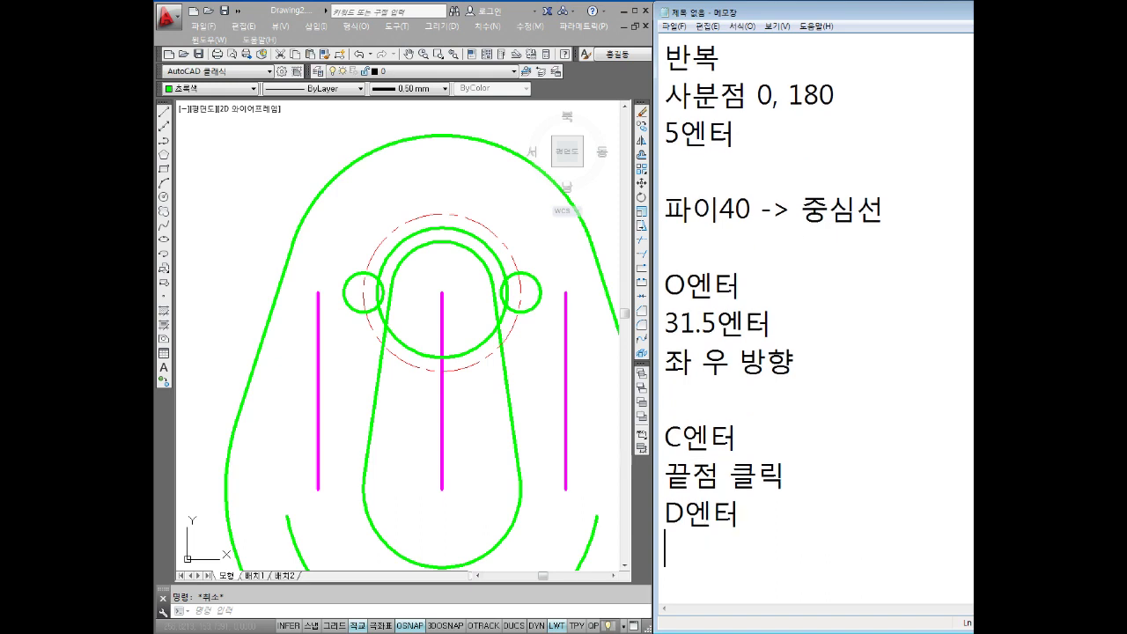
type("37엔터")
key("Return")
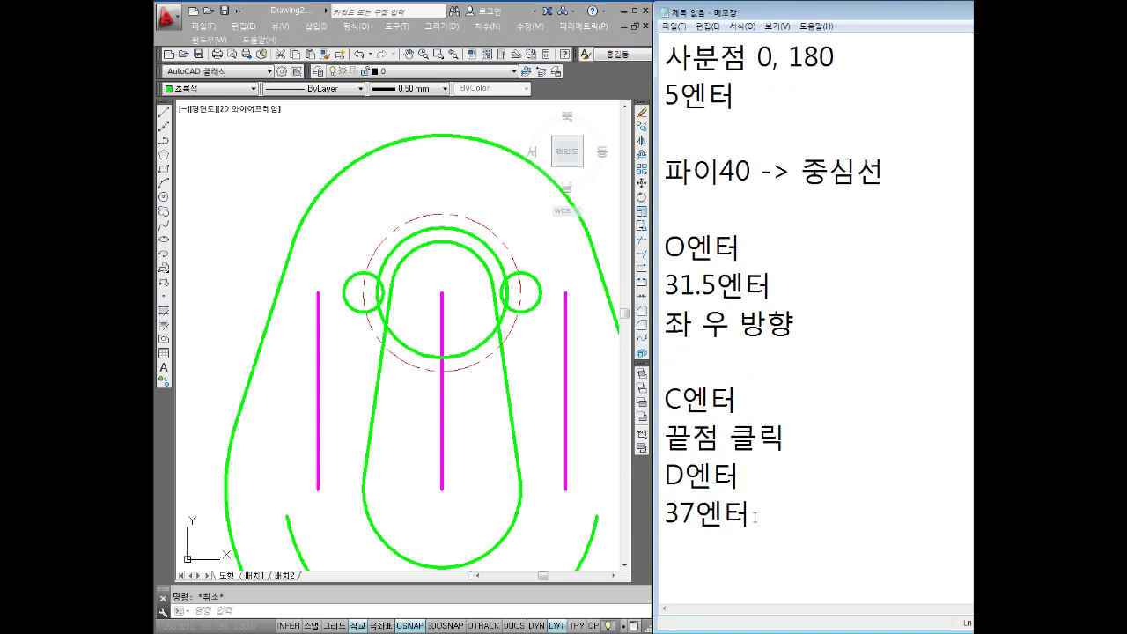
Draw a 37-diameter circle at the left centreline's top endpoint.
left_click(346, 325)
key("Return")
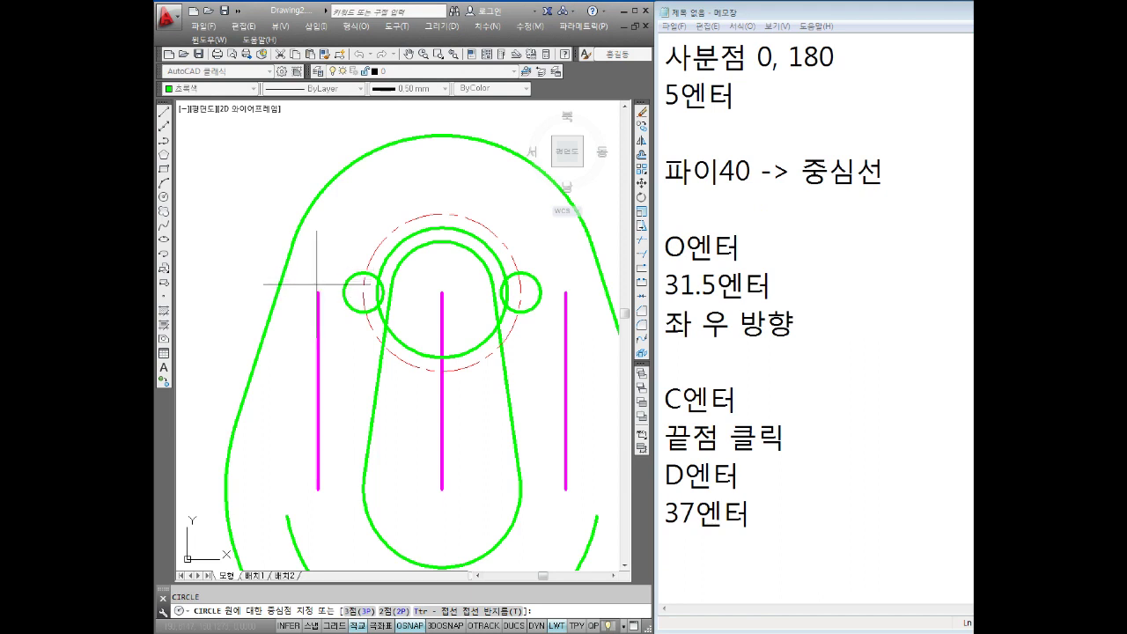
left_click(318, 293)
type("d")
key("Return")
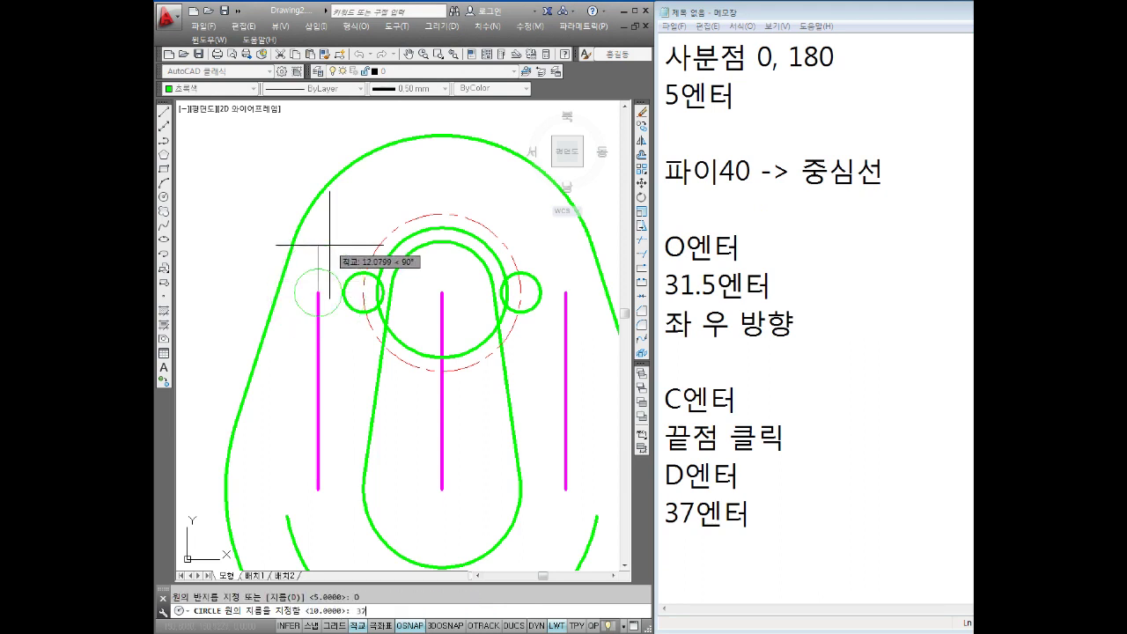
key("Return")
key("Escape")
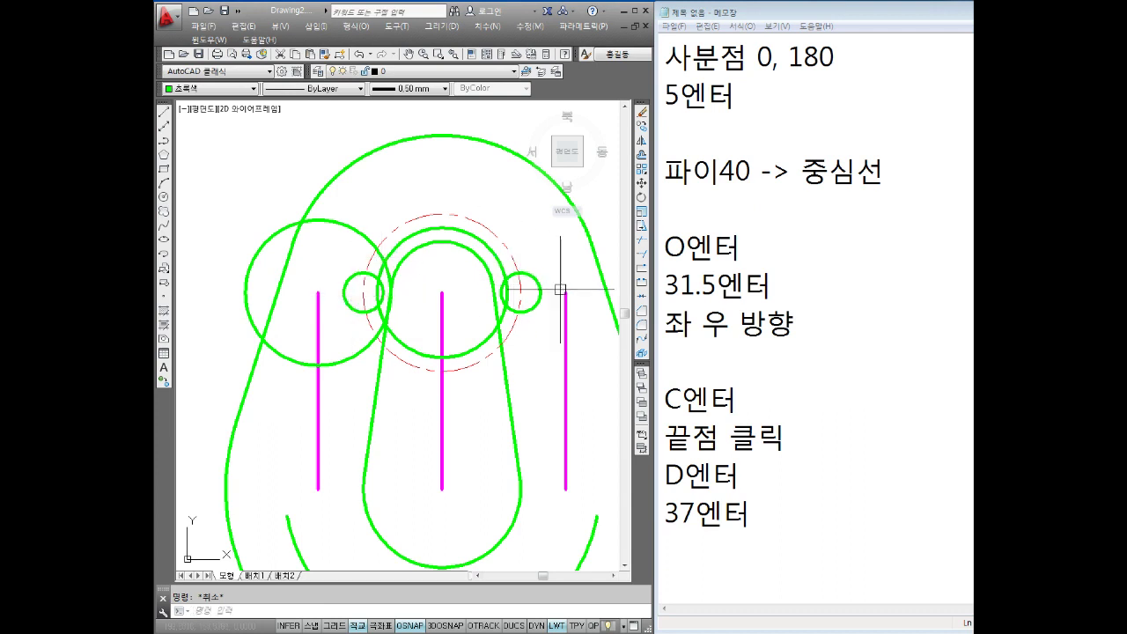
Add the CO copy command to the notes.
left_click(785, 556)
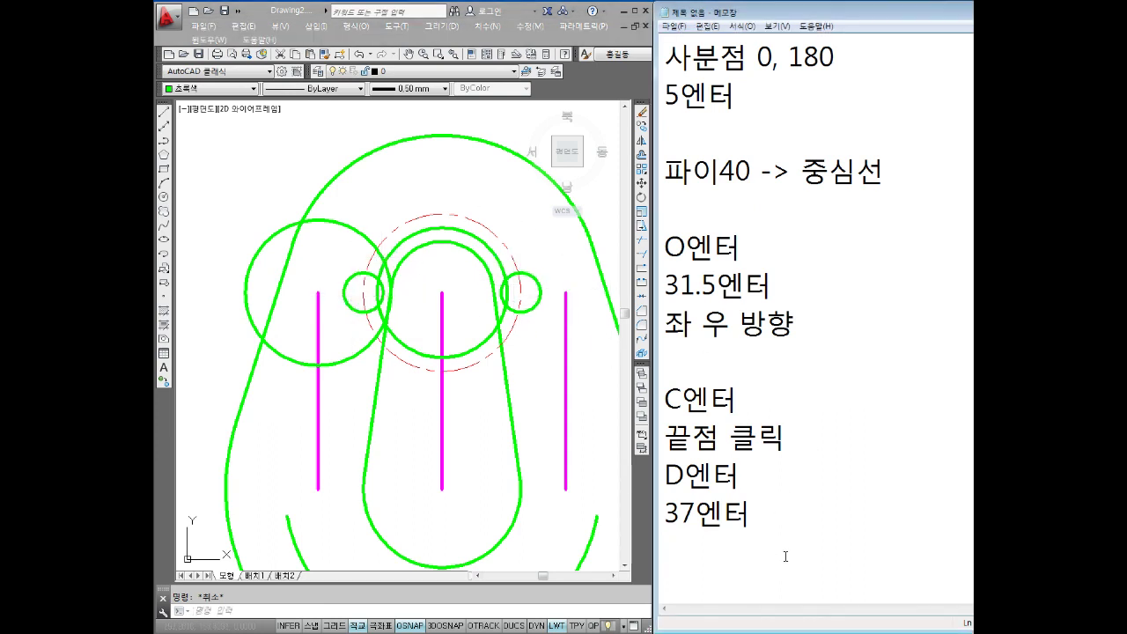
key("Return")
type("C")
key("Return")
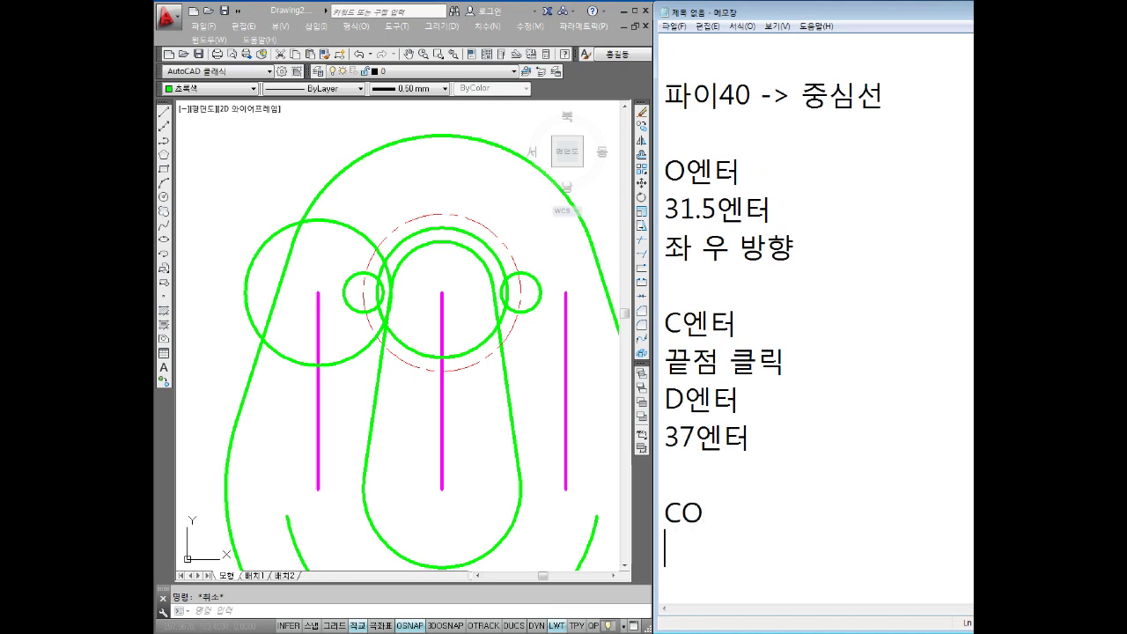
Copy the 37-diameter circle to the right centreline's top endpoint.
left_click(253, 281)
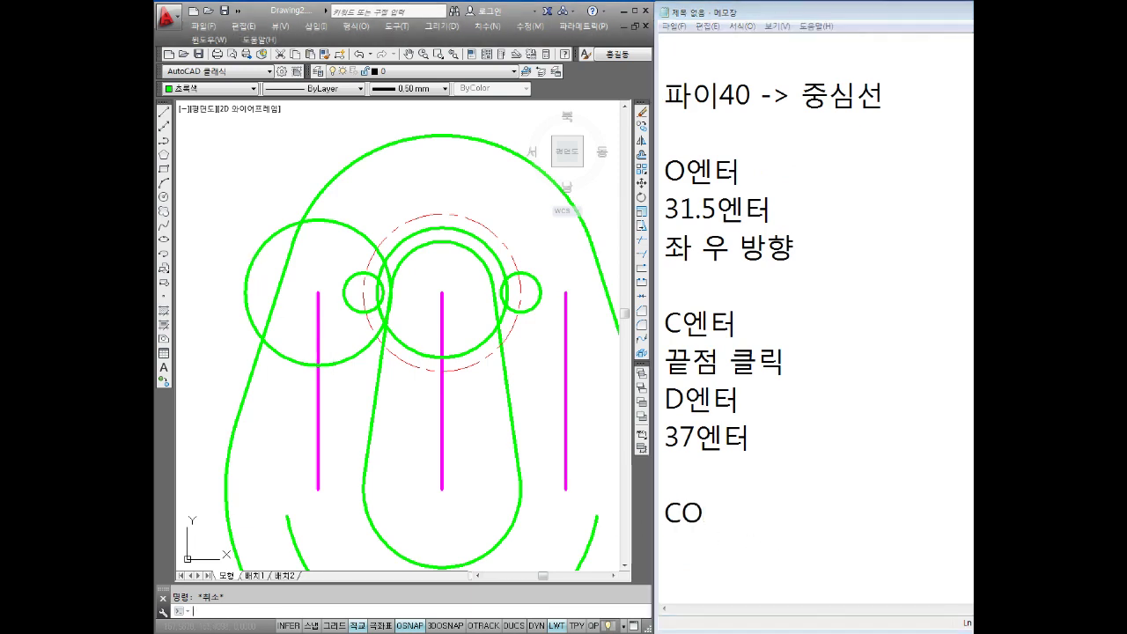
left_click(401, 611)
type("COo")
key("Return")
left_click(345, 227)
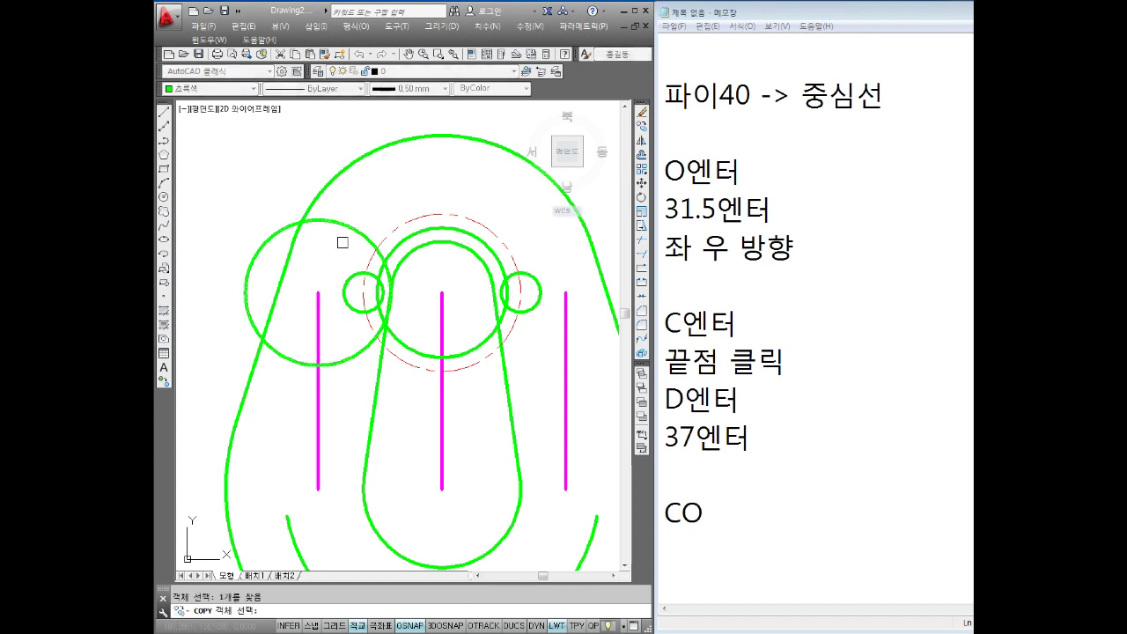
key("Return")
left_click(319, 292)
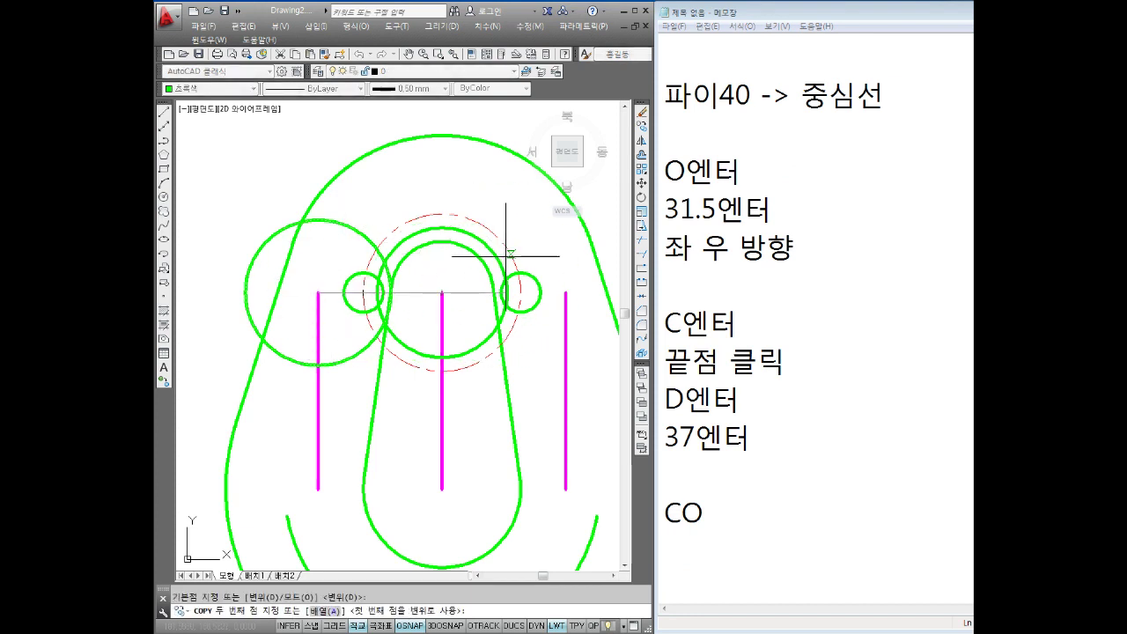
left_click(567, 292)
key("Escape")
middle_click_drag(529, 367, 508, 345)
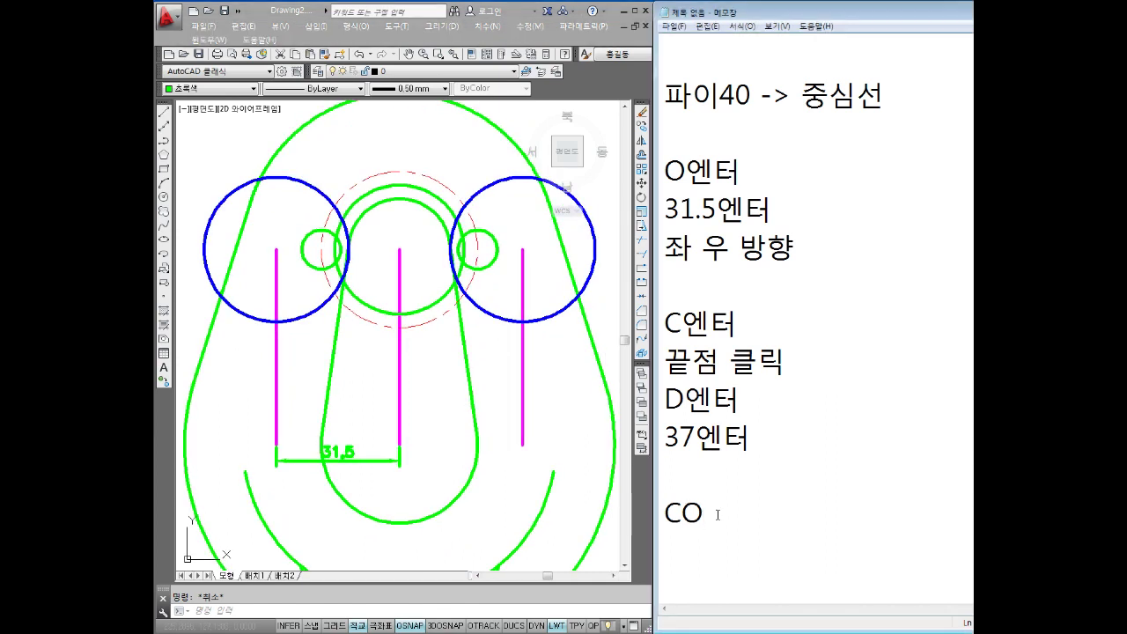
Add a 안경수정 heading to the notes with TR엔터 and 경계선 lines.
scroll(718, 514, "down", 1)
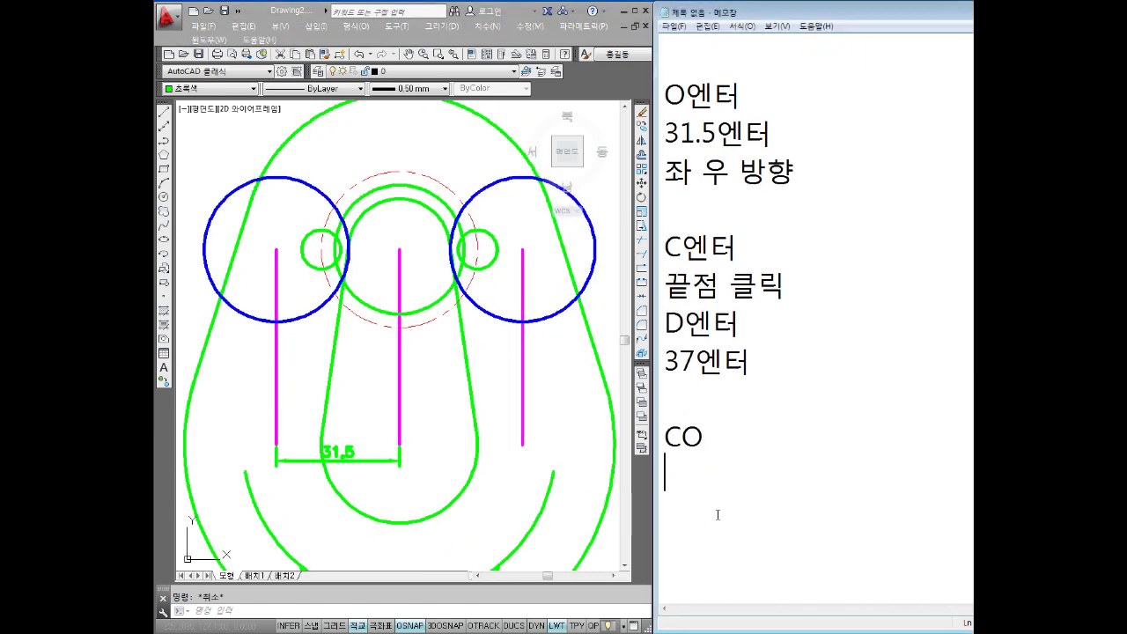
type("DKS")
key("BackSpace")
key("BackSpace")
key("BackSpace")
type("안경수정")
key("Return")
type("T")
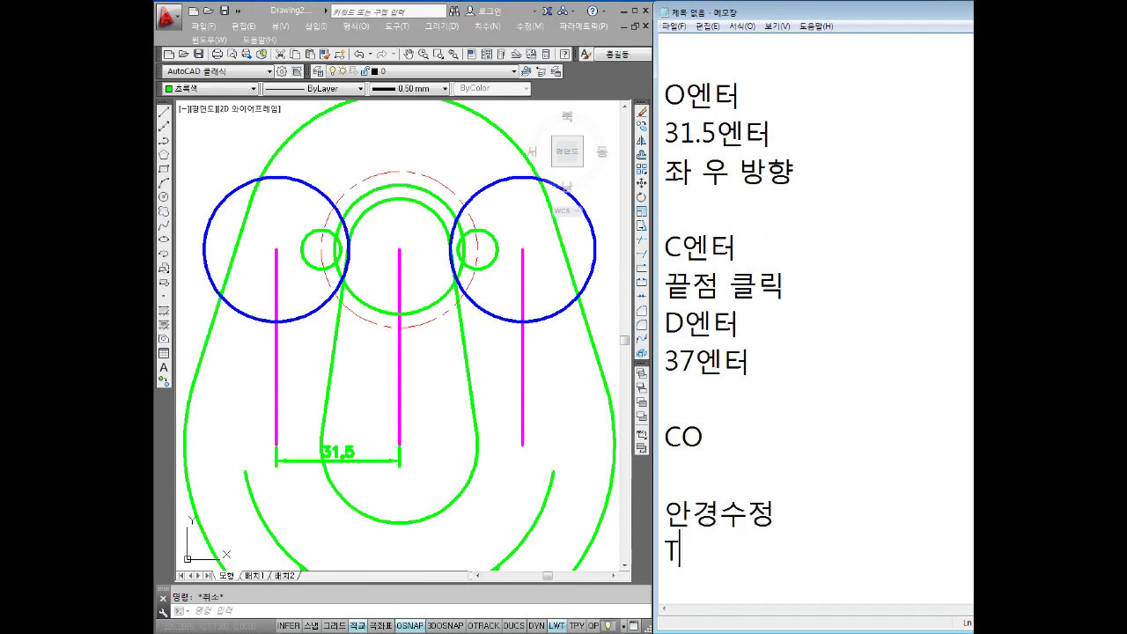
type("ㄱㅇ")
key("BackSpace")
type("엔")
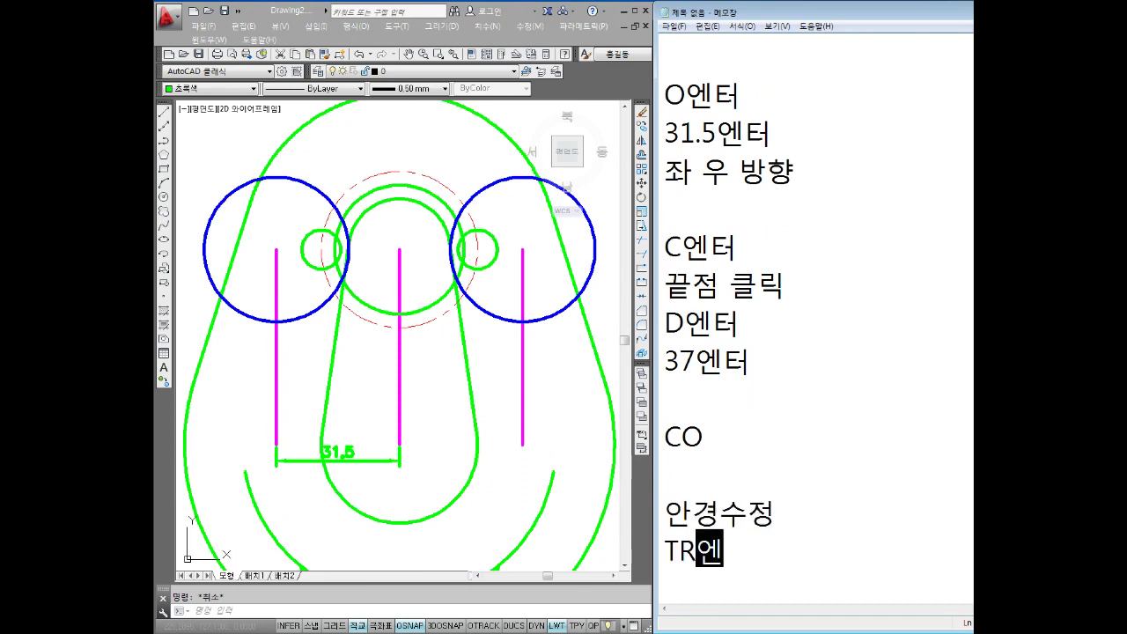
type("터")
key("Return")
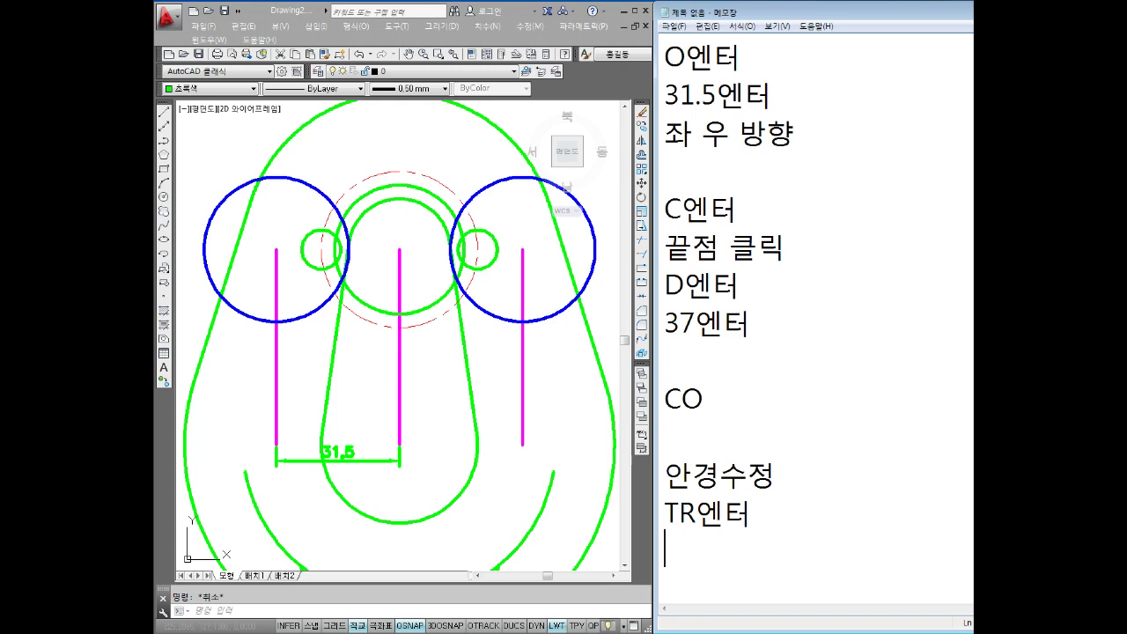
type("ㄱㅕㅇㄱ")
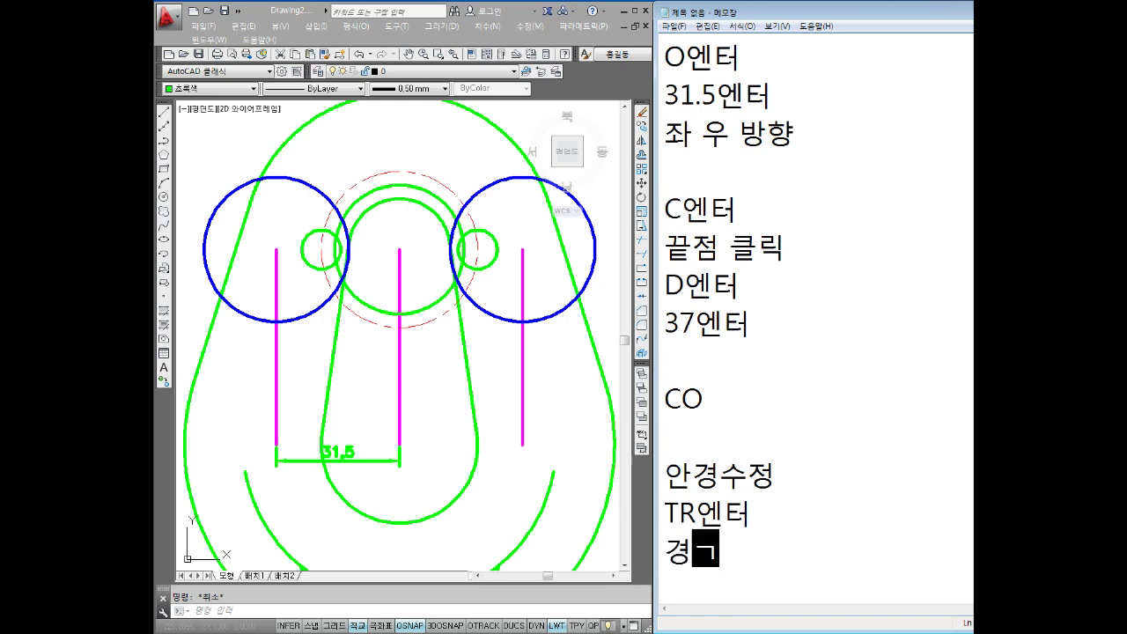
type("ㅓㄴ")
key("Return")
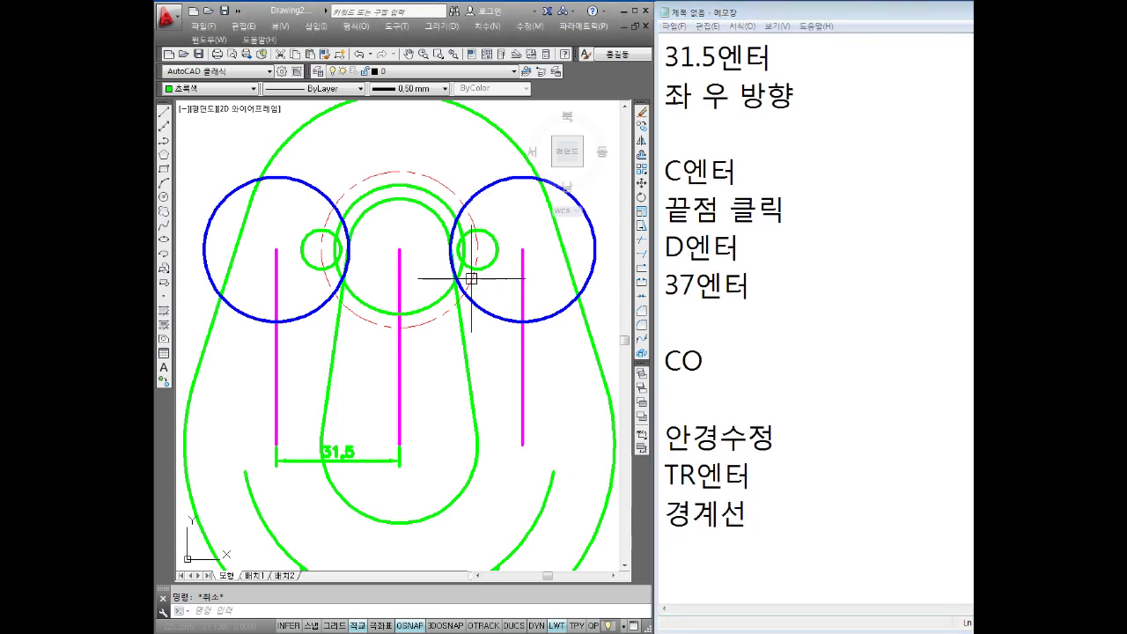
Select both blue circles in AutoCAD, then clear the selection.
left_click(467, 220)
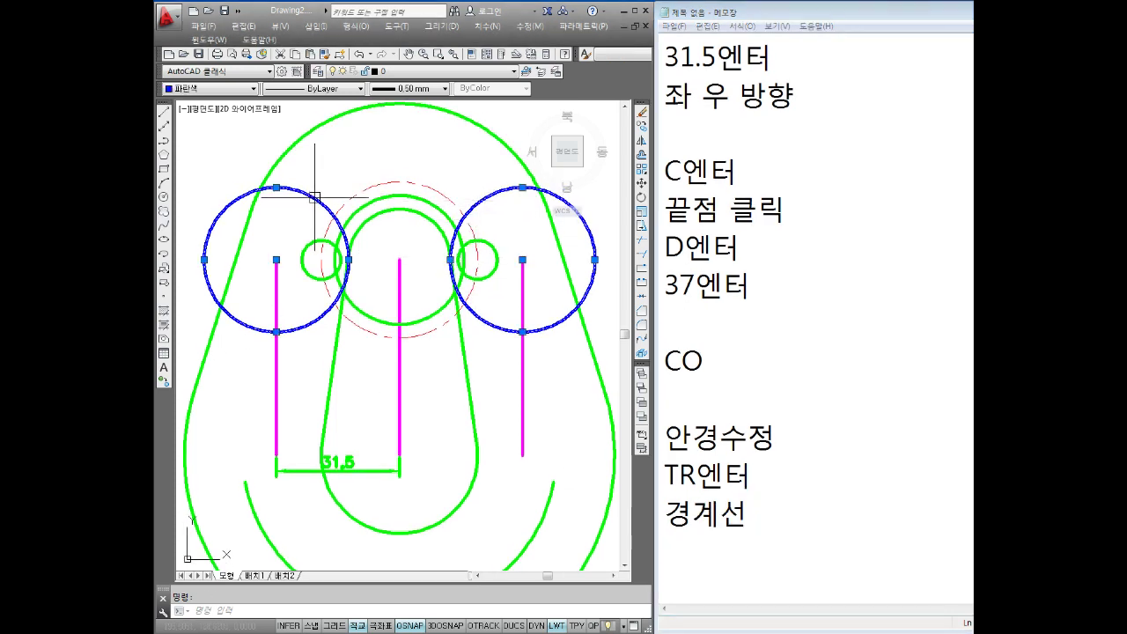
left_click(280, 188)
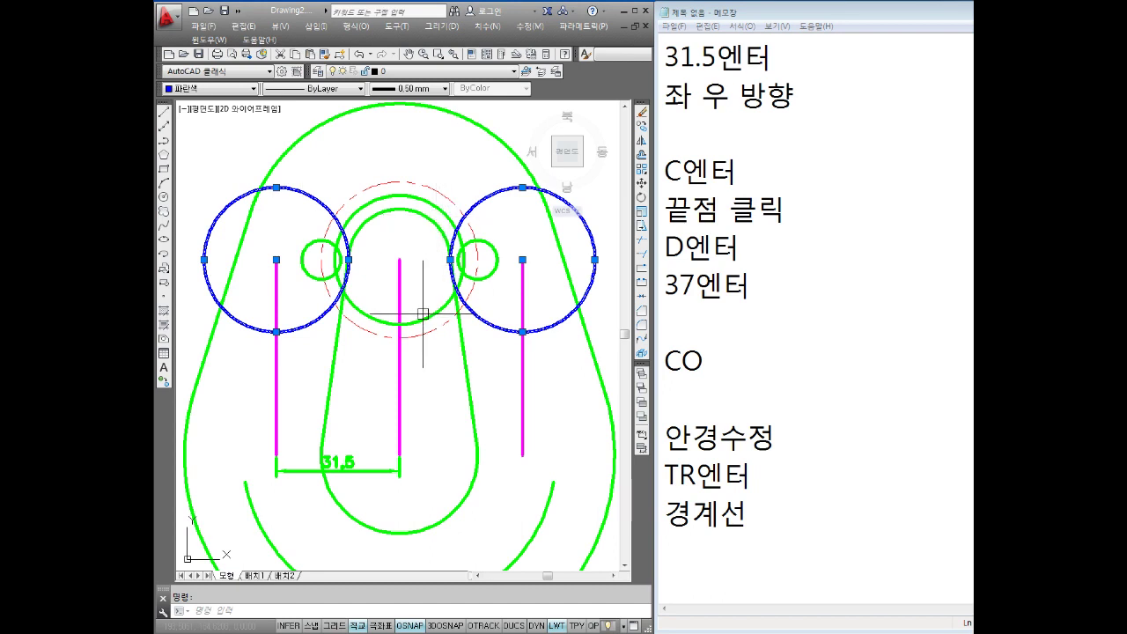
key("Escape")
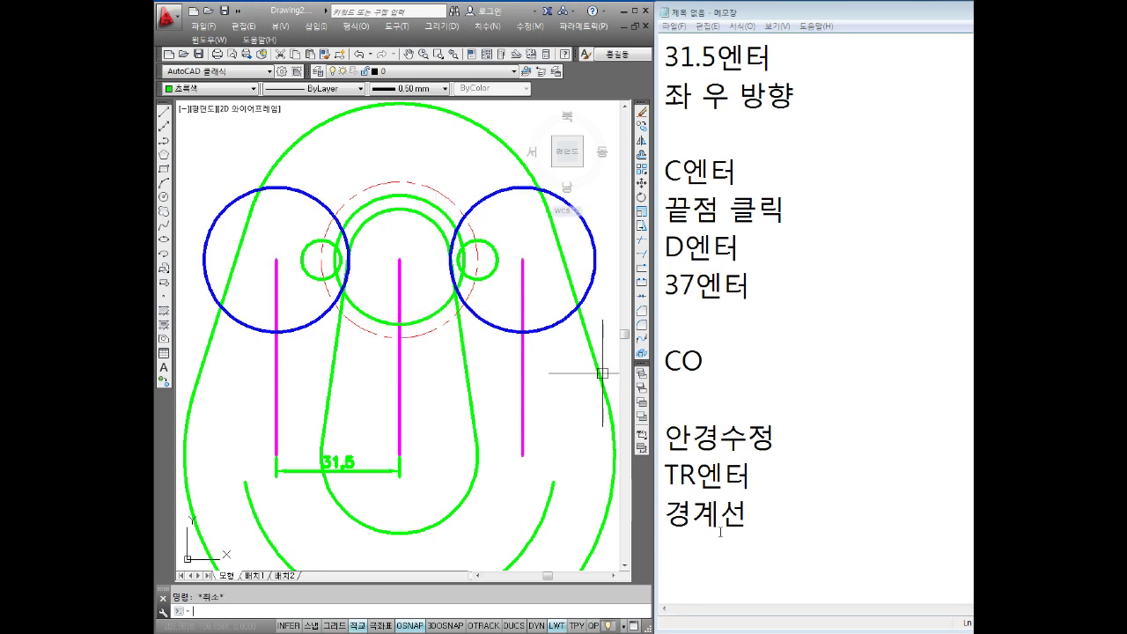
Add the note lines '(원2개 클릭)엔터' and '아래쪽 자르기'.
left_click(757, 523)
type("(ㅇ")
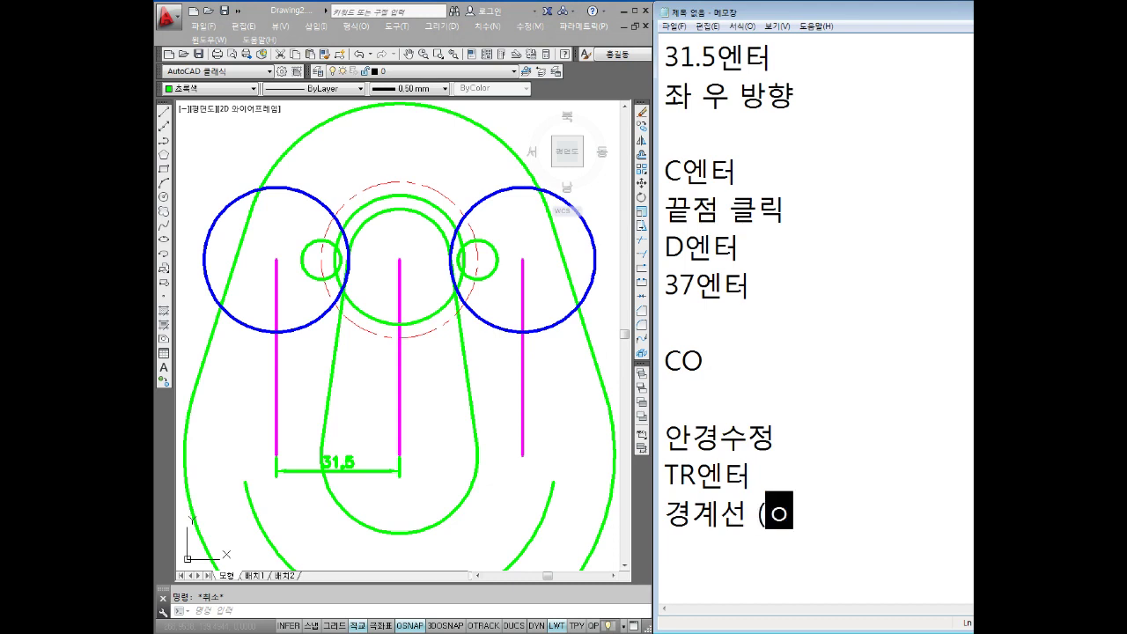
type("2개 클릭")
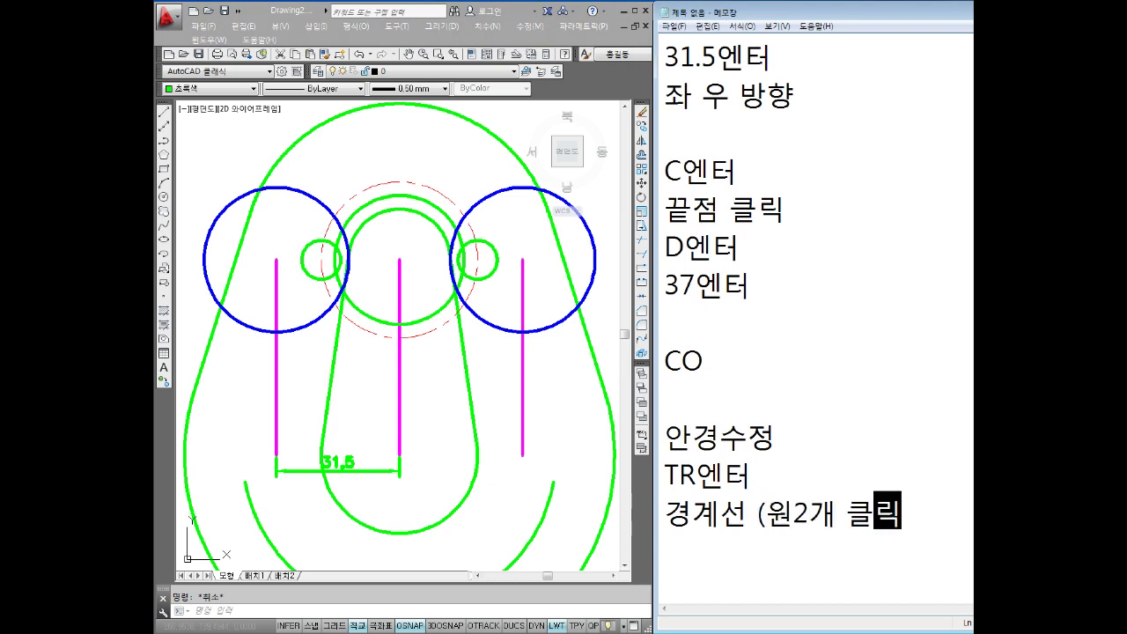
type(")")
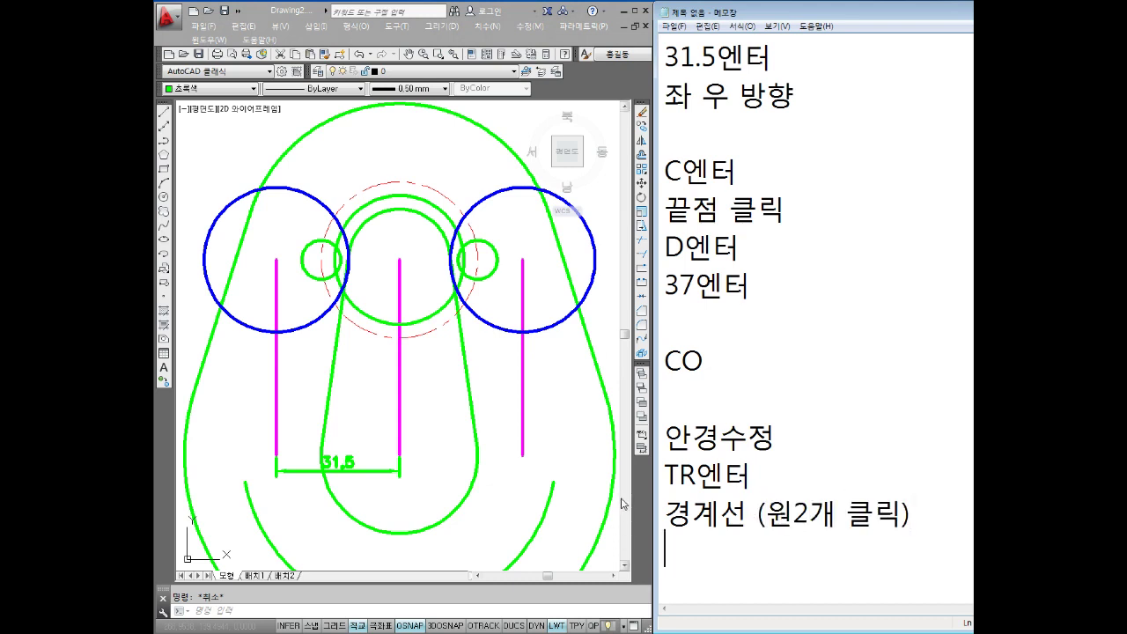
type("엔터")
key("Return")
type("아")
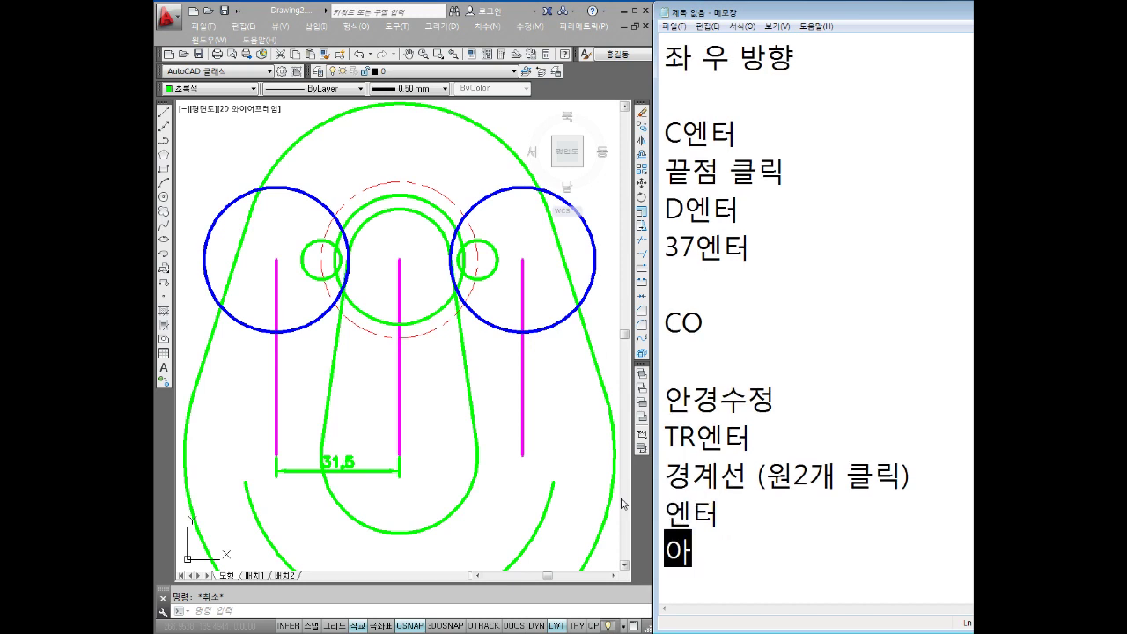
type("래쪽 자르기")
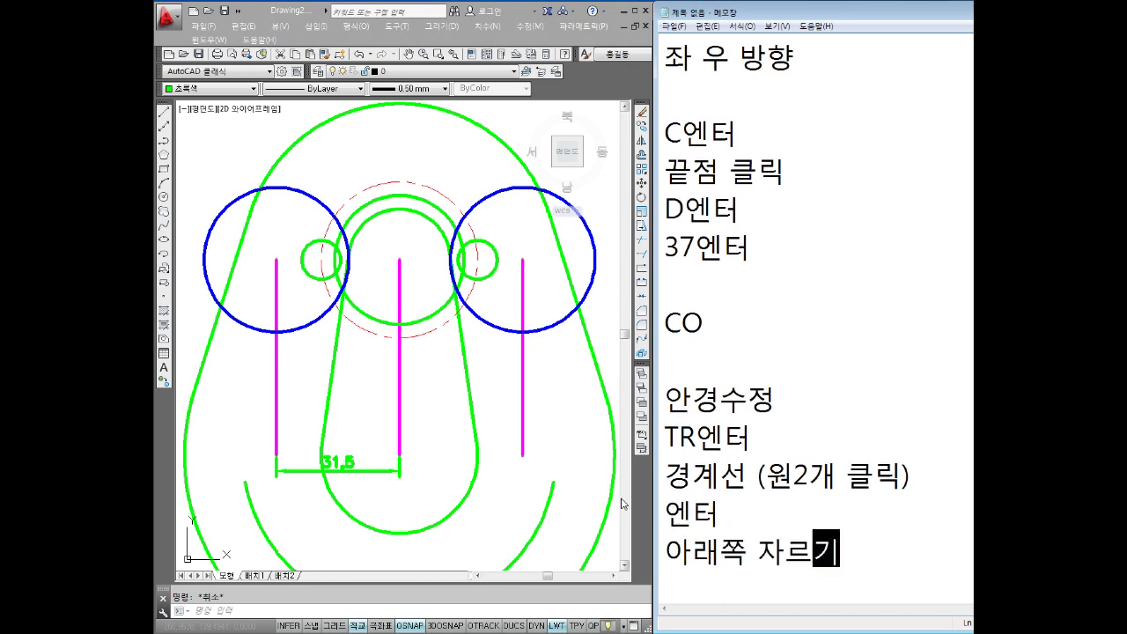
key("Return")
Start TRIM with both blue circles as boundaries, then cancel it.
left_click(378, 387)
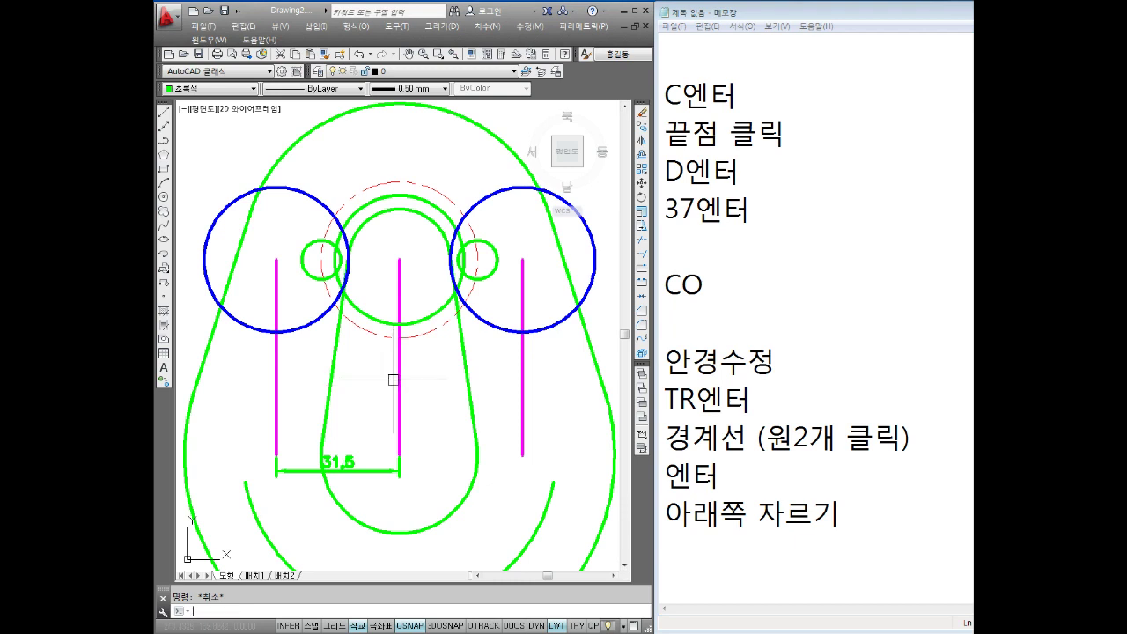
type("tr")
key("Return")
left_click(312, 198)
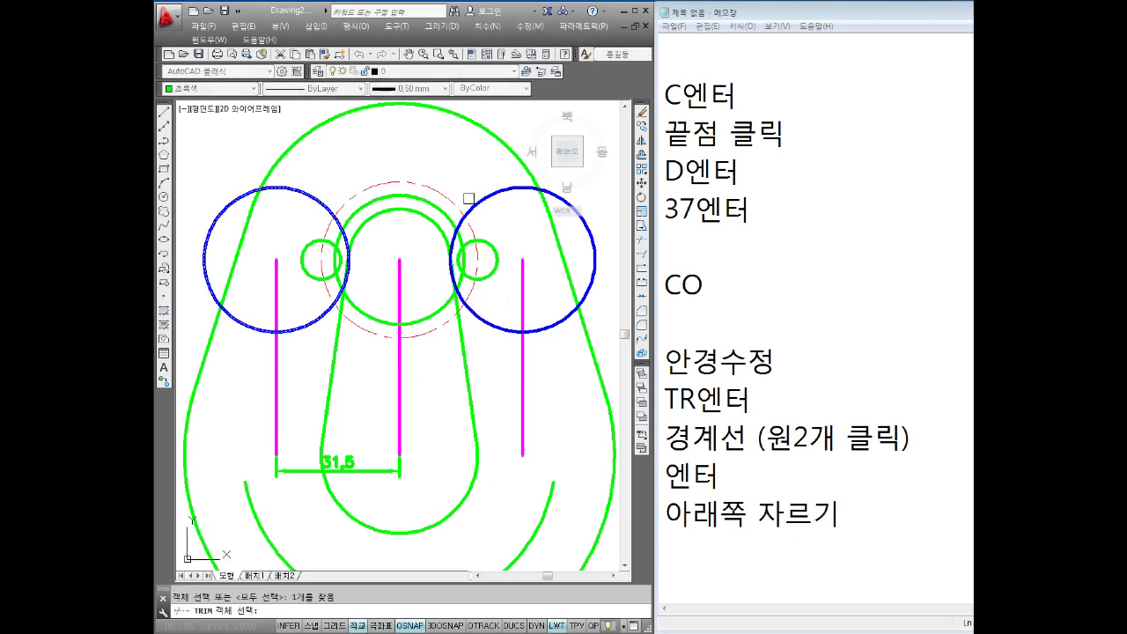
left_click(487, 203)
key("Return")
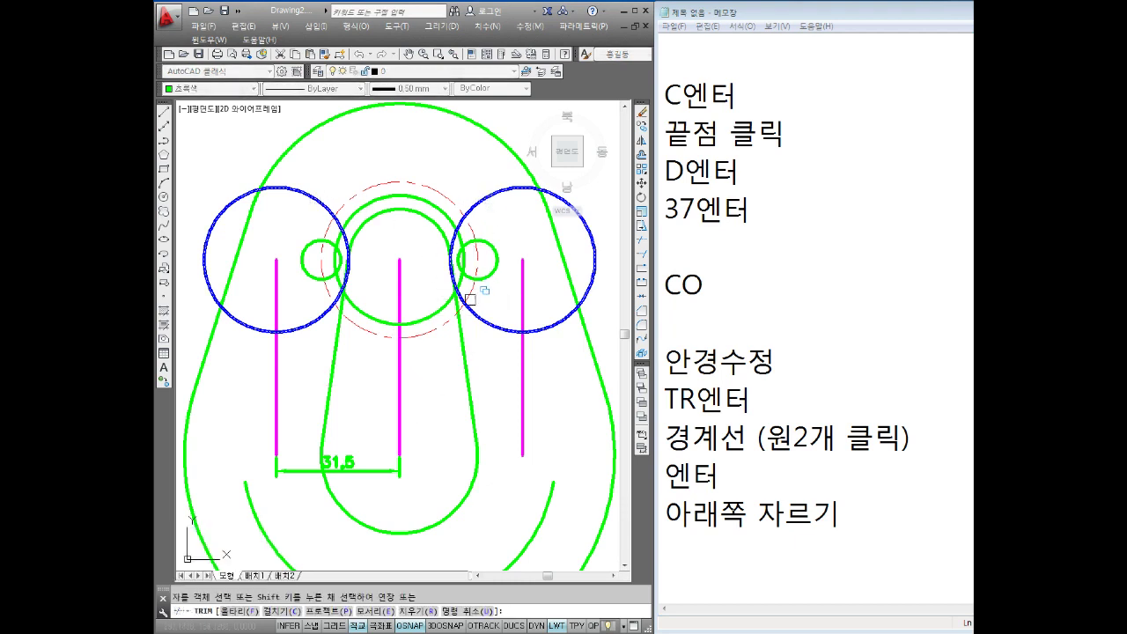
key("Escape")
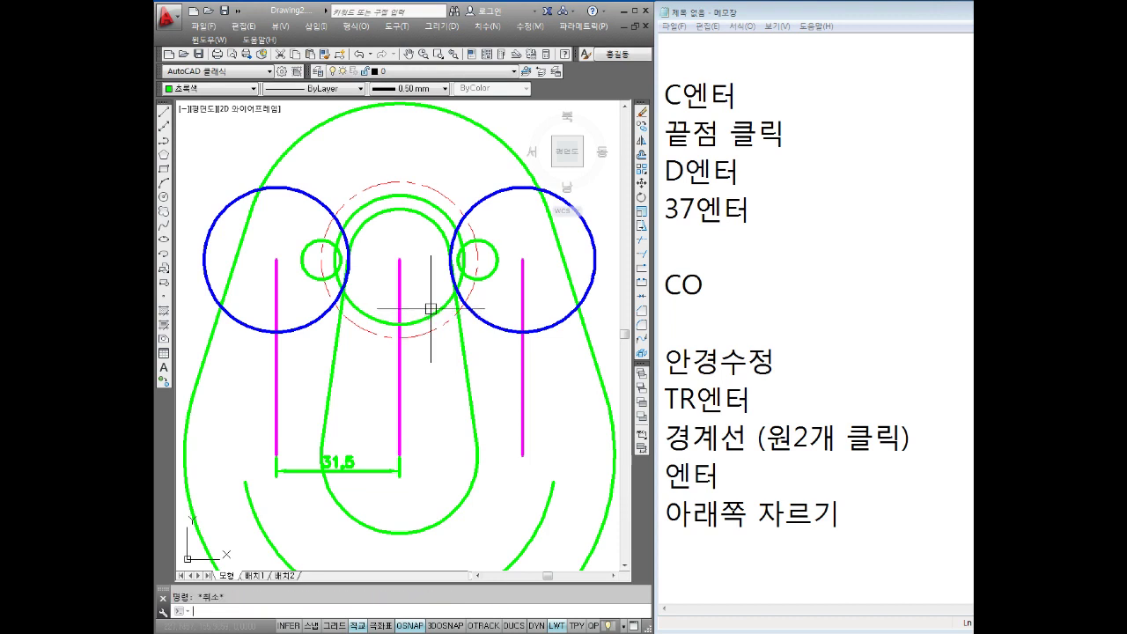
Trim the middle green circle's lower arc, using the right blue circle as boundary.
key("Return")
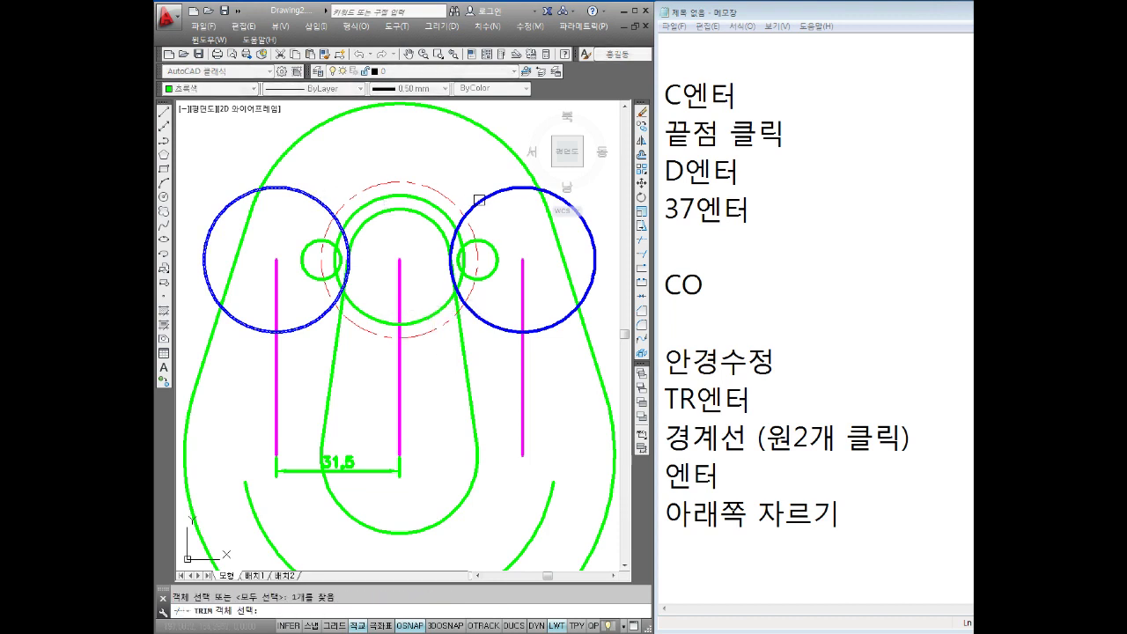
left_click(490, 192)
key("Return")
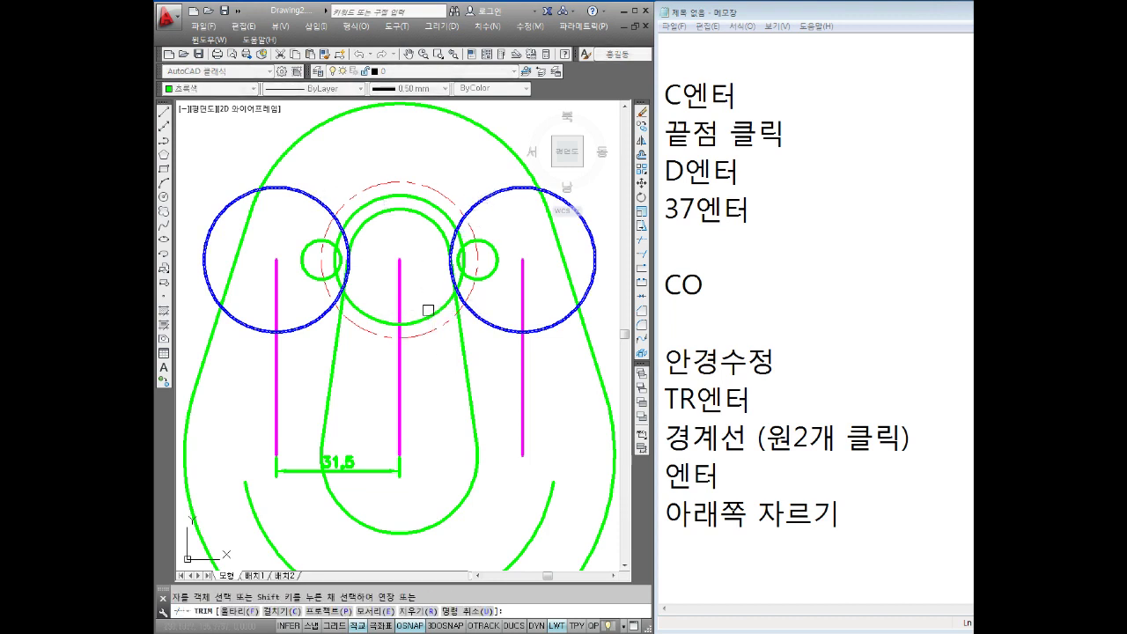
left_click(428, 310)
scroll(444, 266, "up", 3)
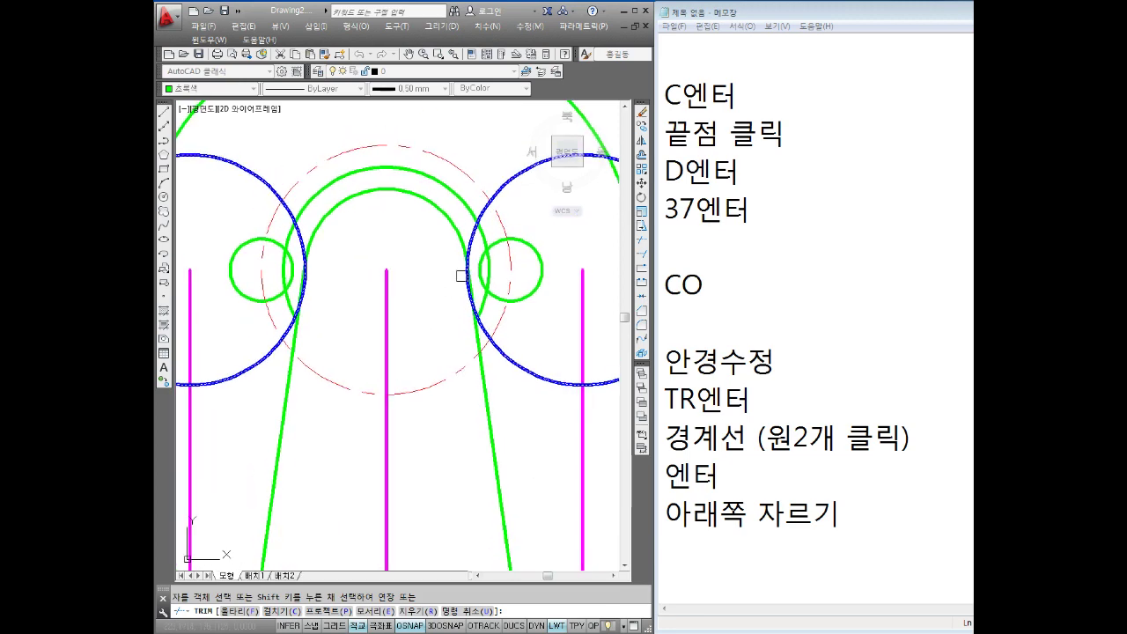
End the trim, add an 엔터 line to the notes and delete the last three note lines.
scroll(315, 309, "down", 2)
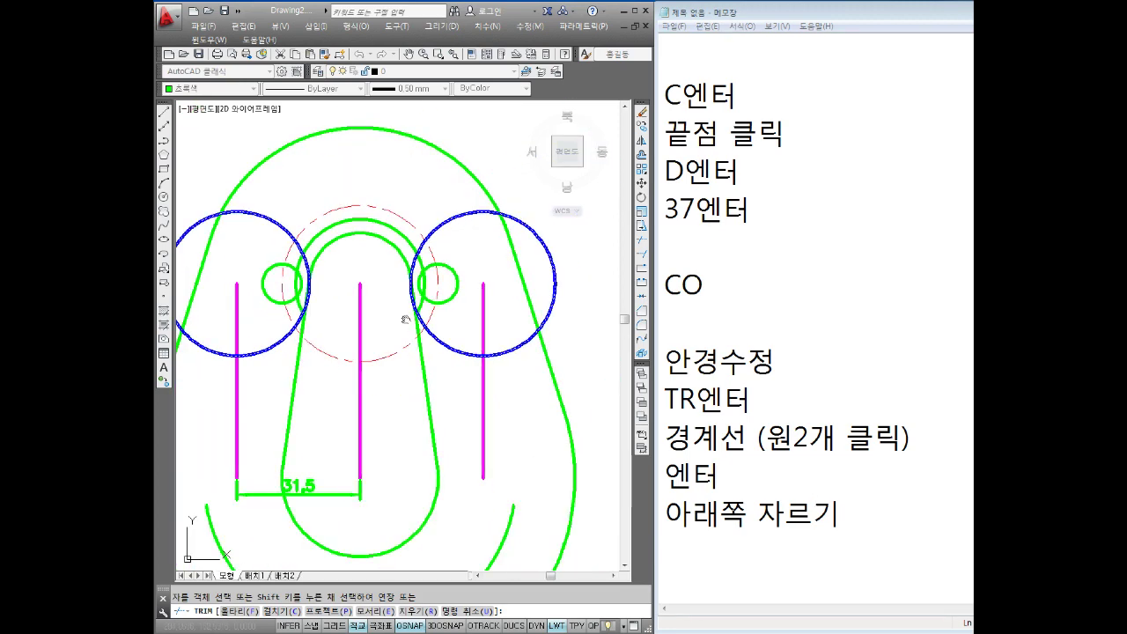
key("Escape")
left_click(879, 509)
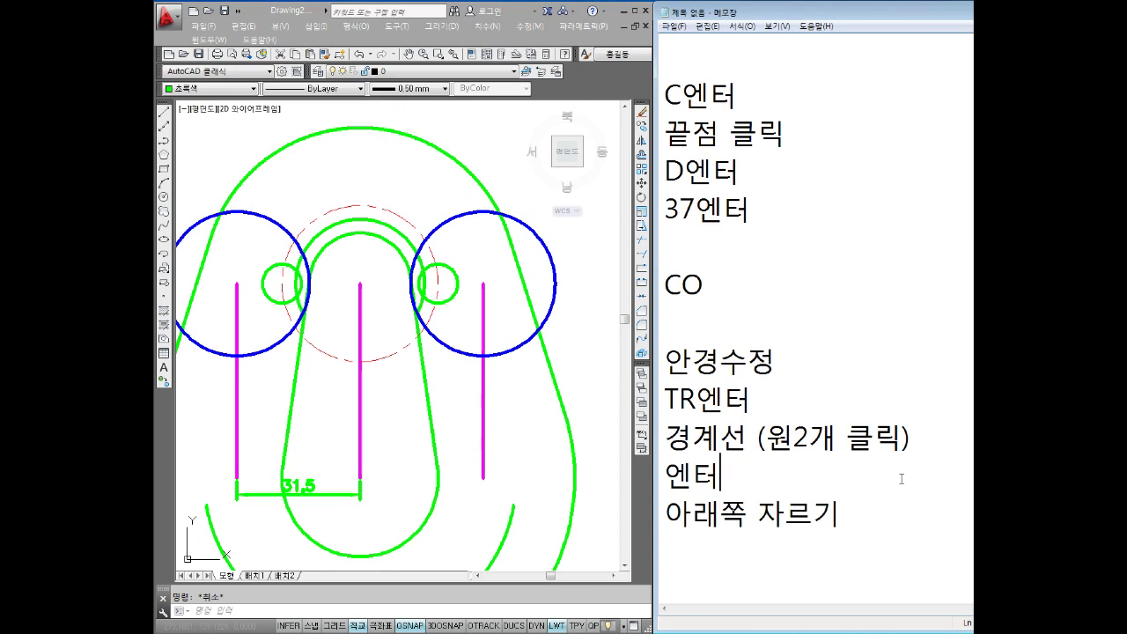
key("Return")
type("엔ㅌ")
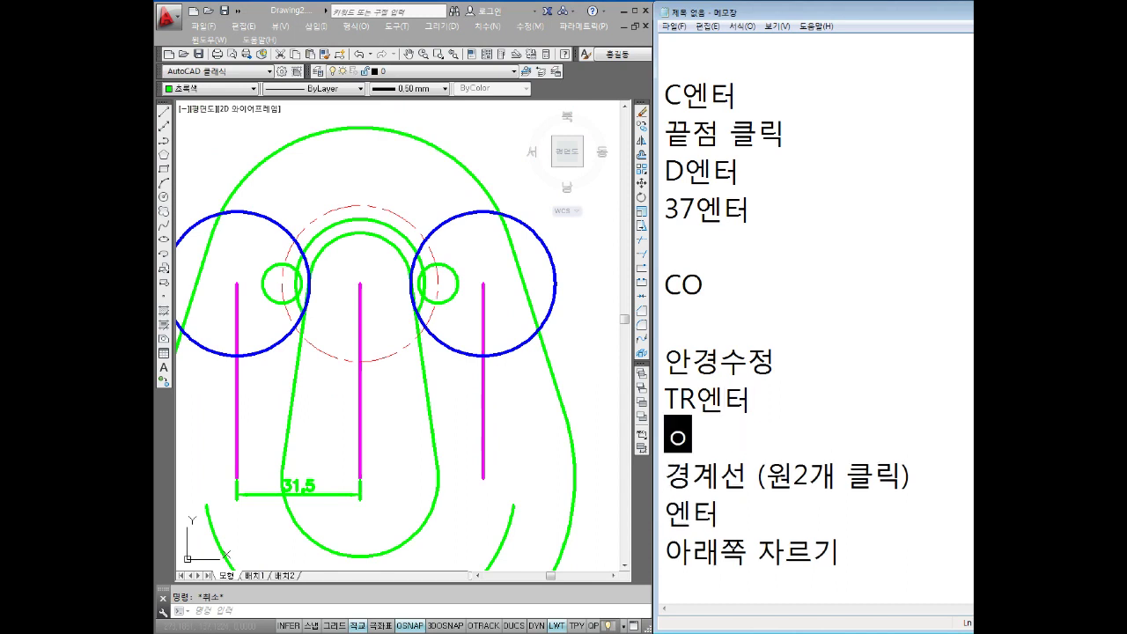
left_click(748, 476)
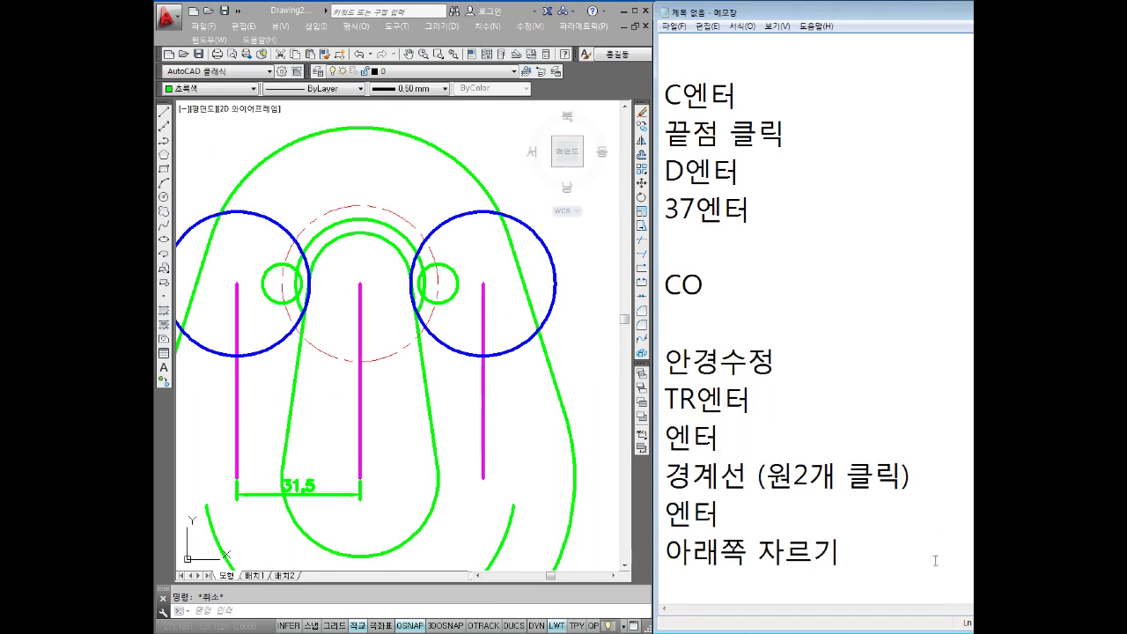
left_click_drag(843, 552, 666, 476)
key("Delete")
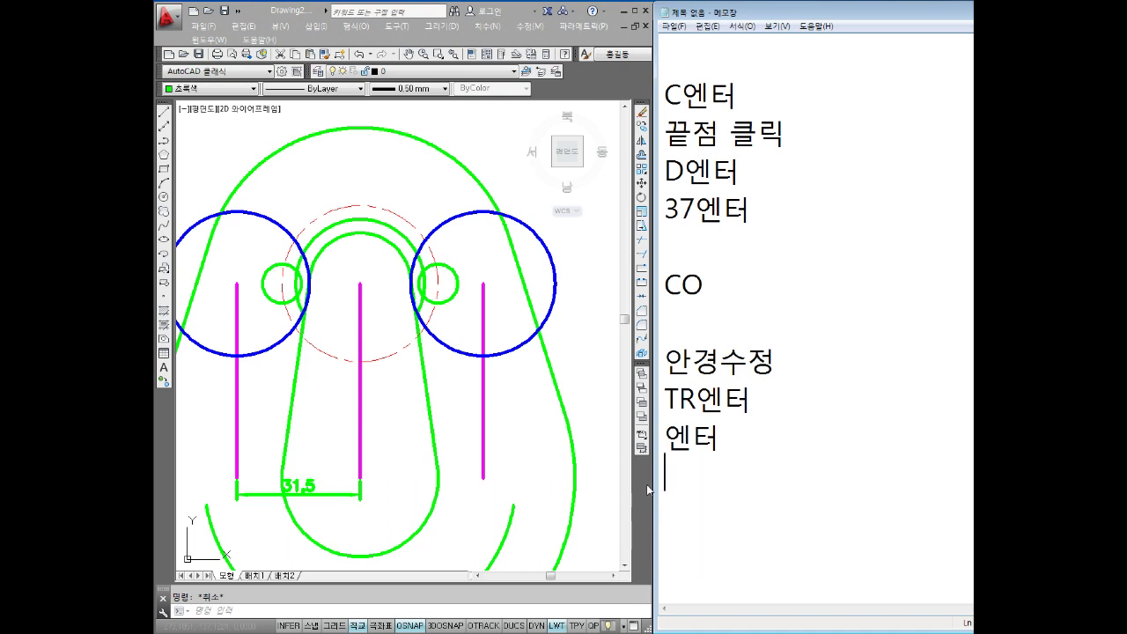
middle_click_drag(350, 291, 403, 330)
type("TR")
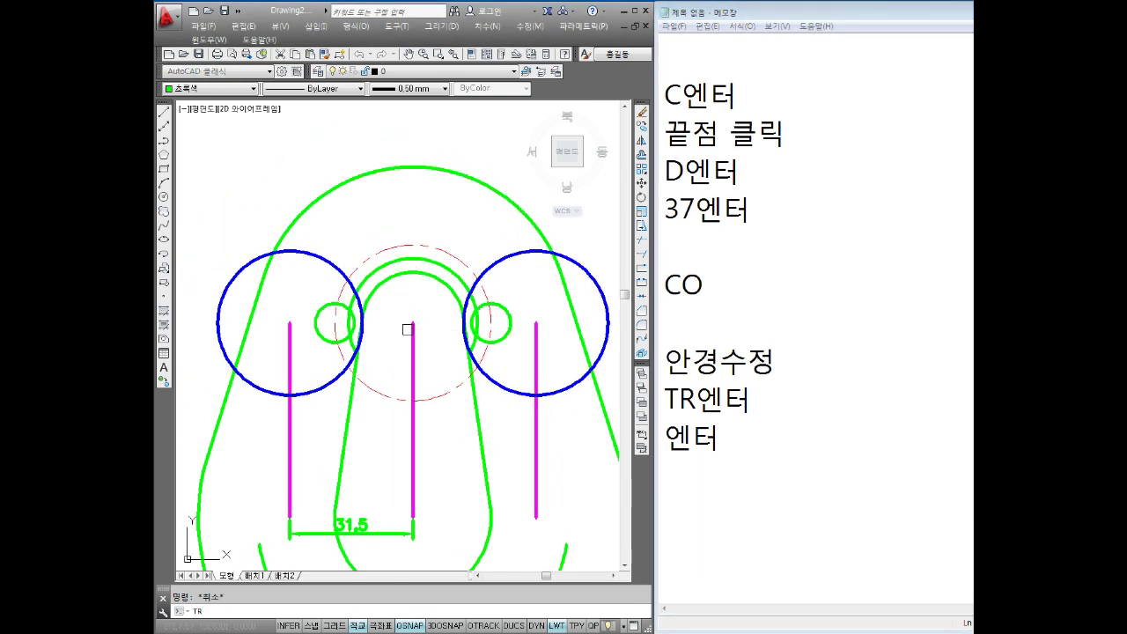
key("Return")
scroll(382, 333, "up", 4)
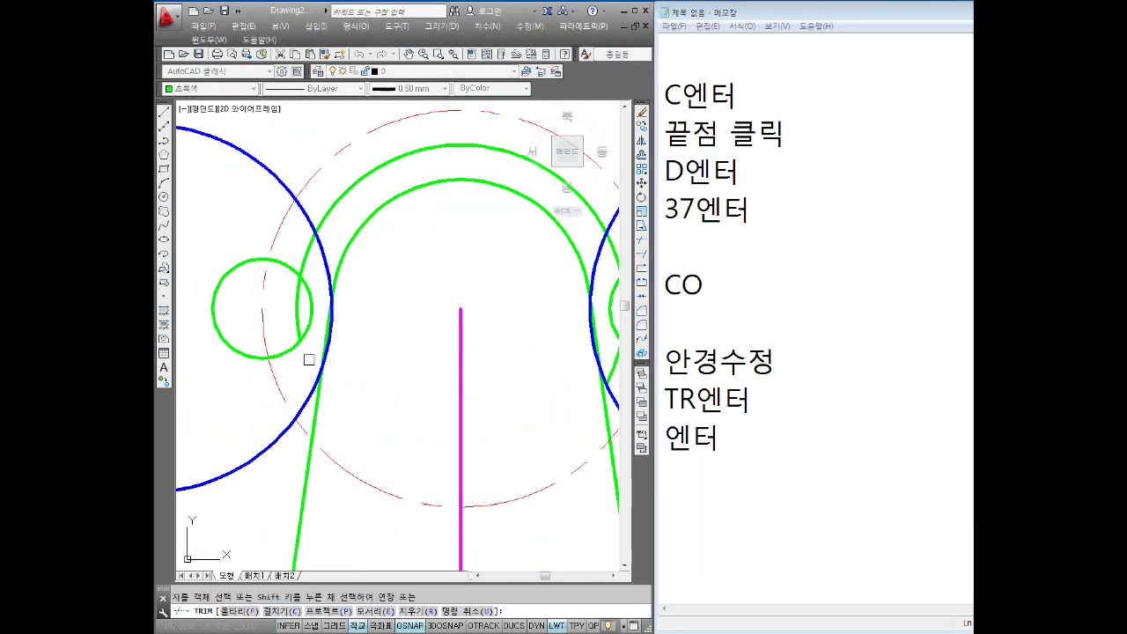
scroll(303, 250, "down", 3)
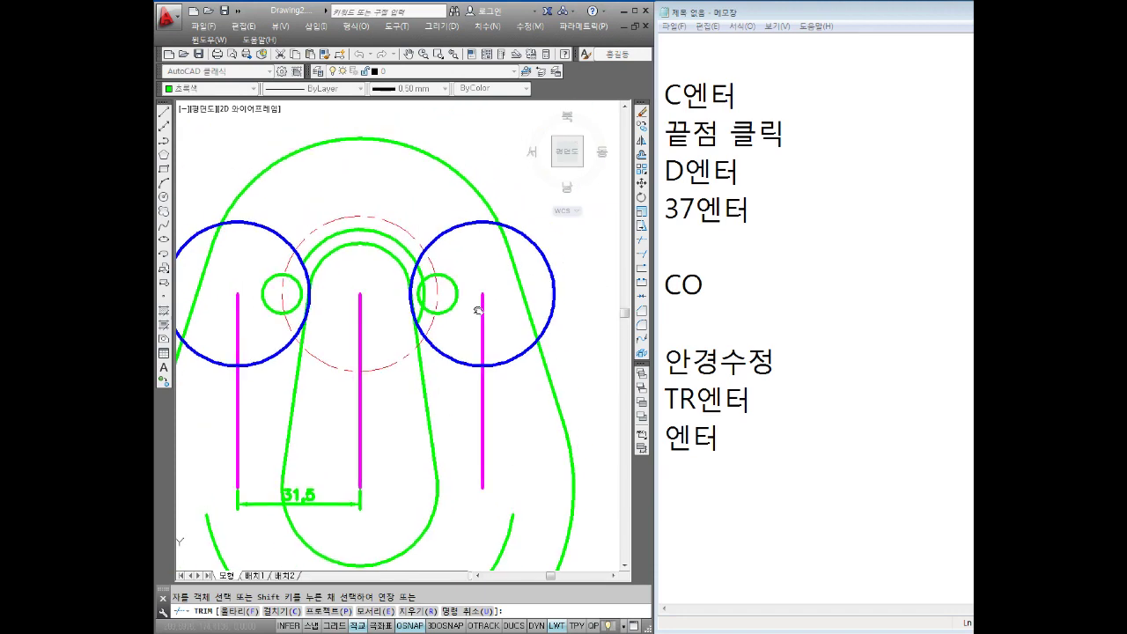
scroll(437, 321, "up", 3)
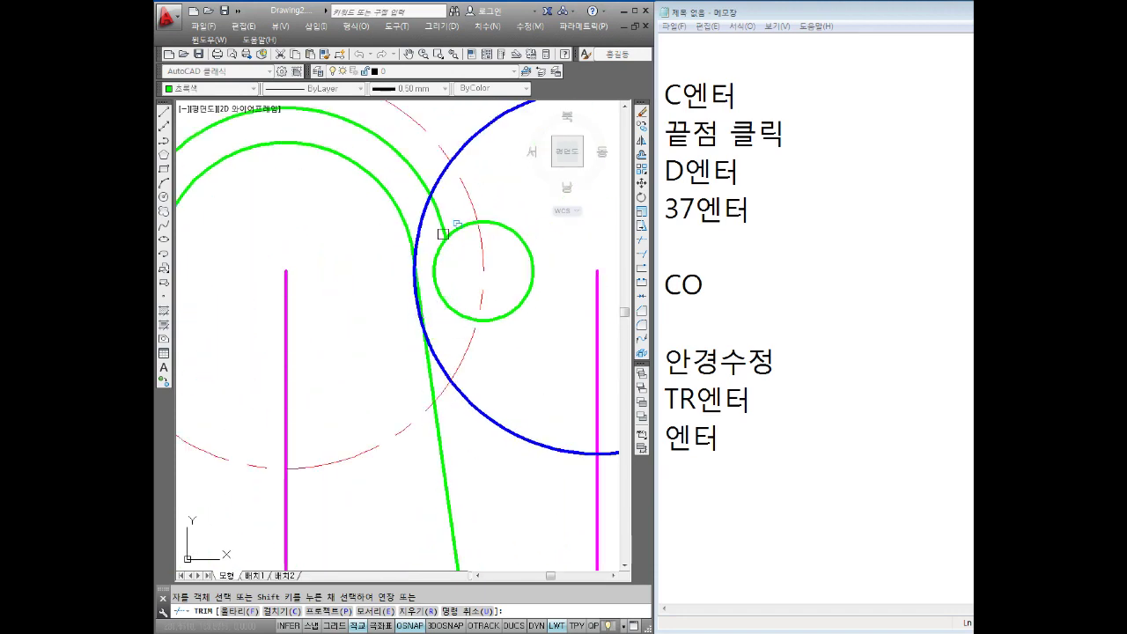
scroll(465, 273, "down", 5)
key("Escape")
scroll(506, 302, "down", 2)
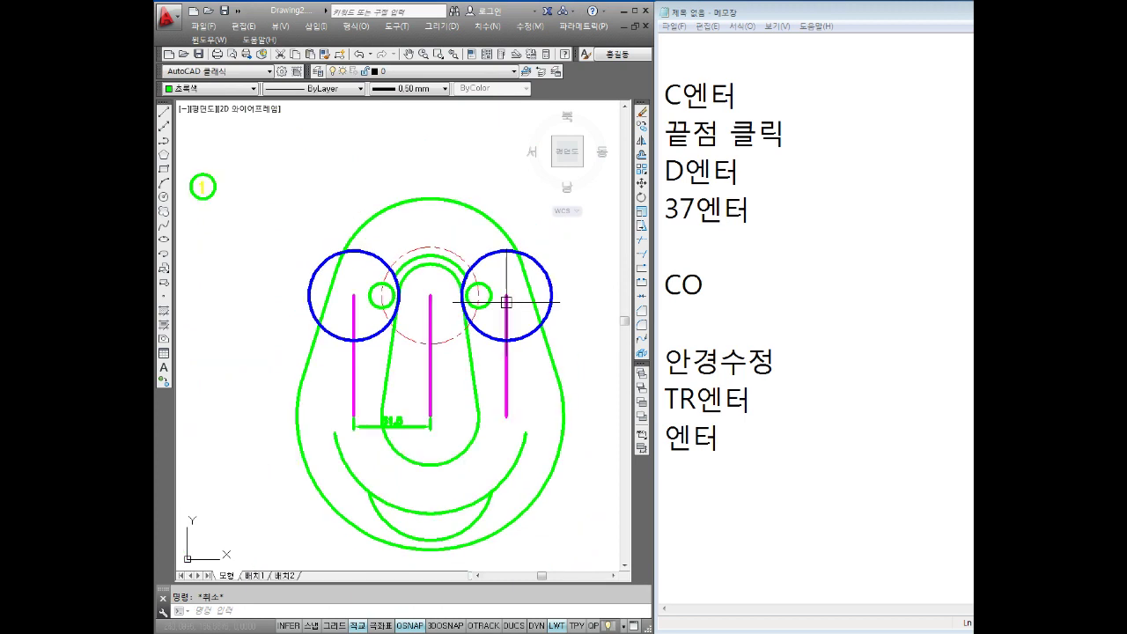
scroll(509, 295, "up", 3)
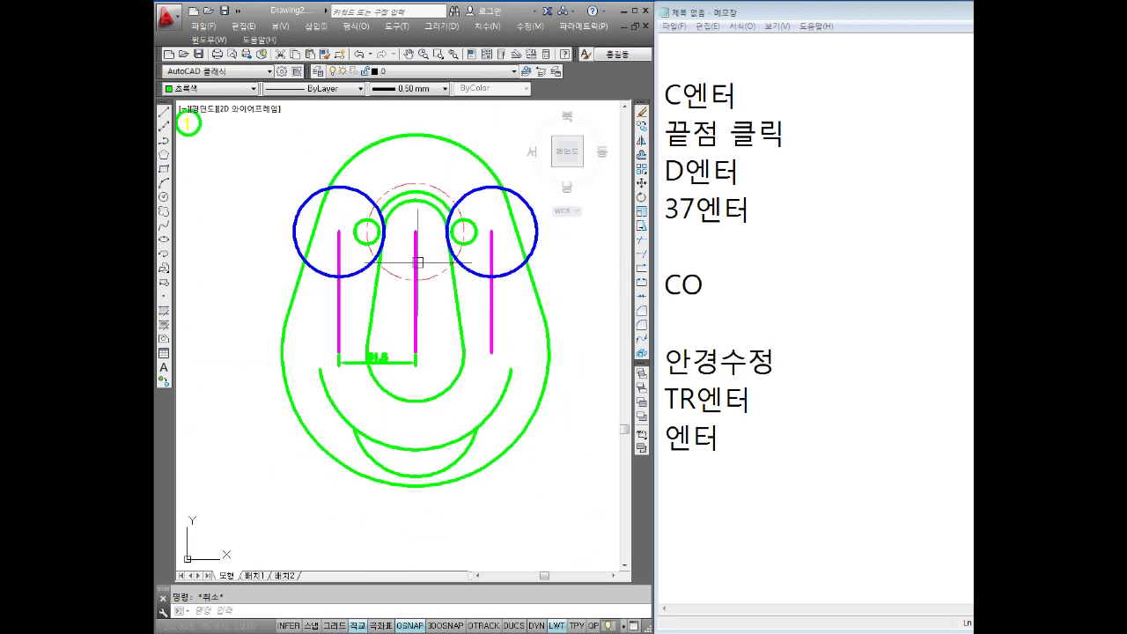
Turn off lineweight display and trim the left blue arc piece beyond the green line.
left_click(559, 626)
scroll(377, 230, "up", 4)
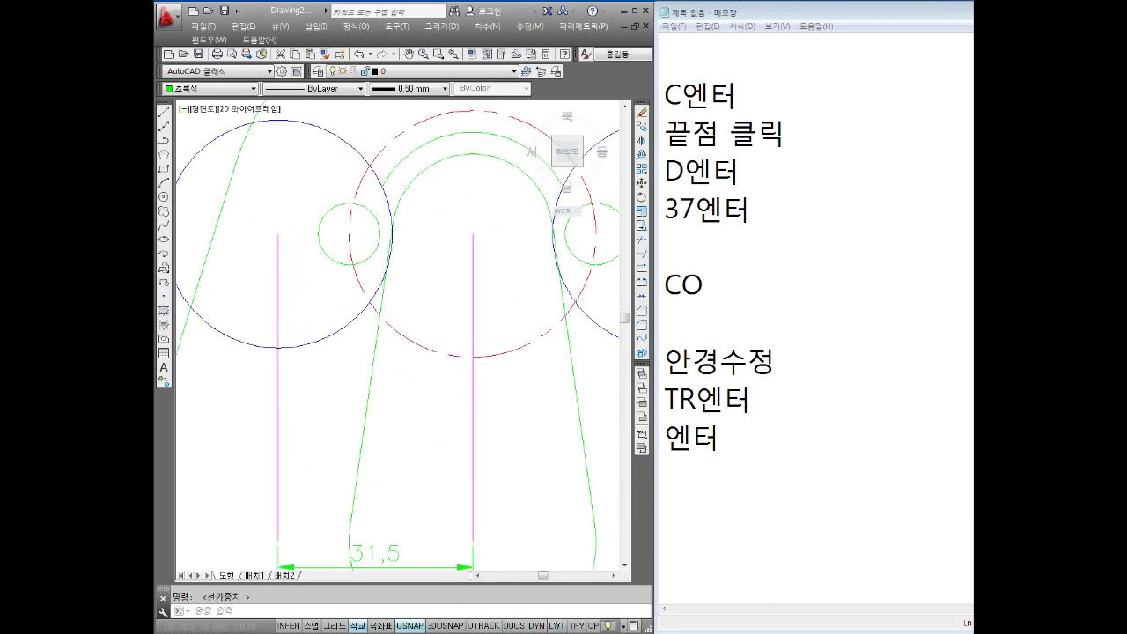
scroll(428, 270, "up", 2)
scroll(407, 272, "up", 1)
scroll(402, 295, "up", 1)
left_click(401, 289)
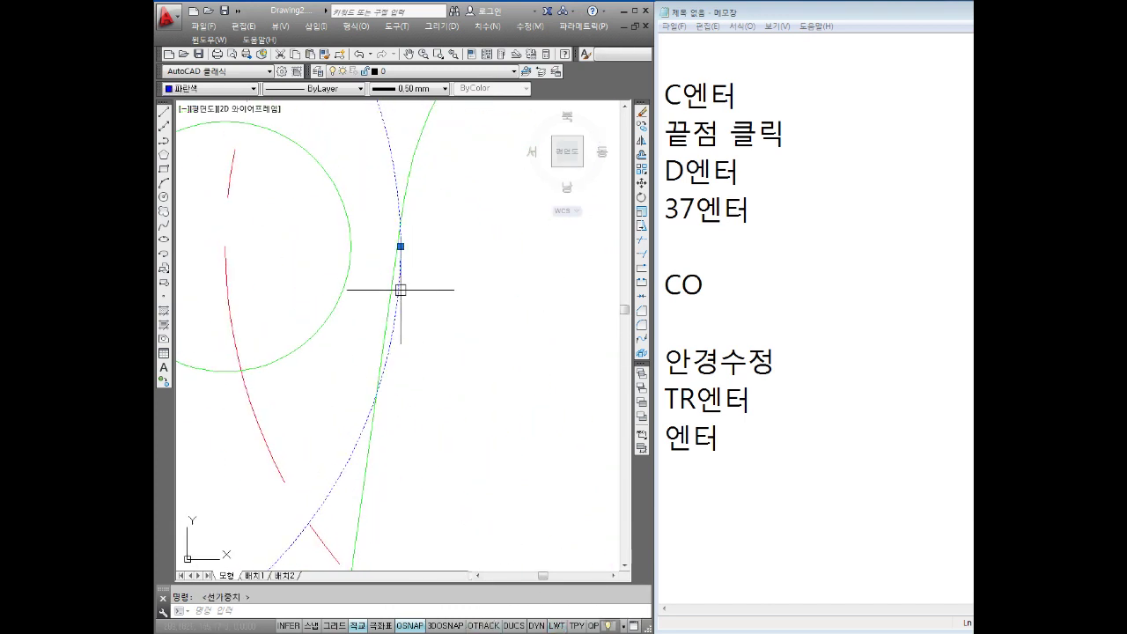
scroll(402, 264, "up", 1)
key("Escape")
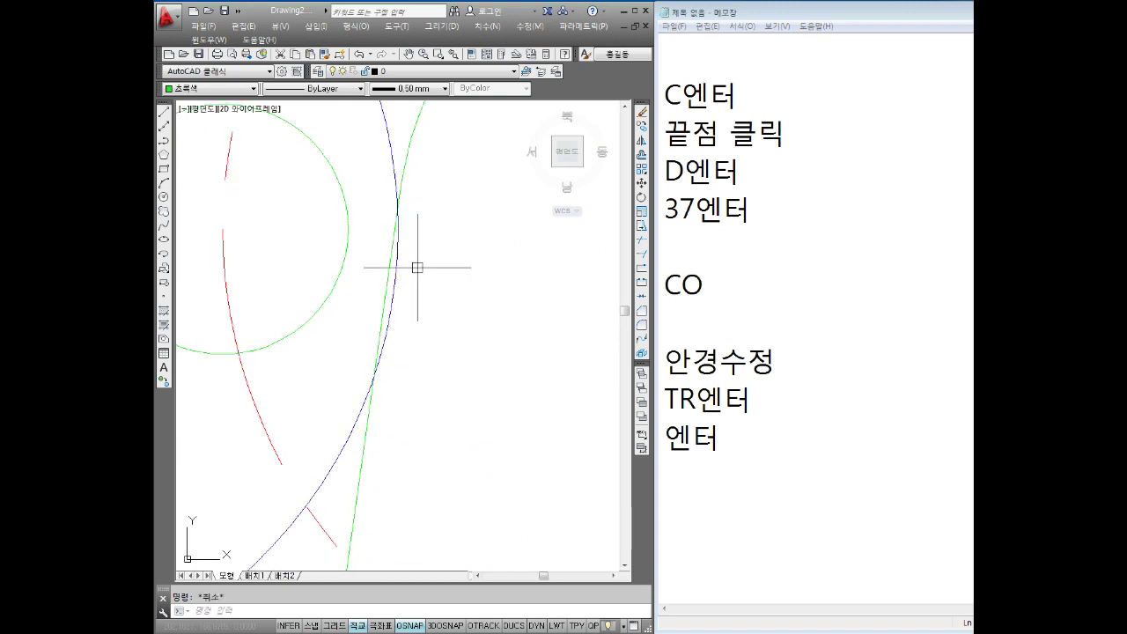
type("TR")
key("Return")
key("Return")
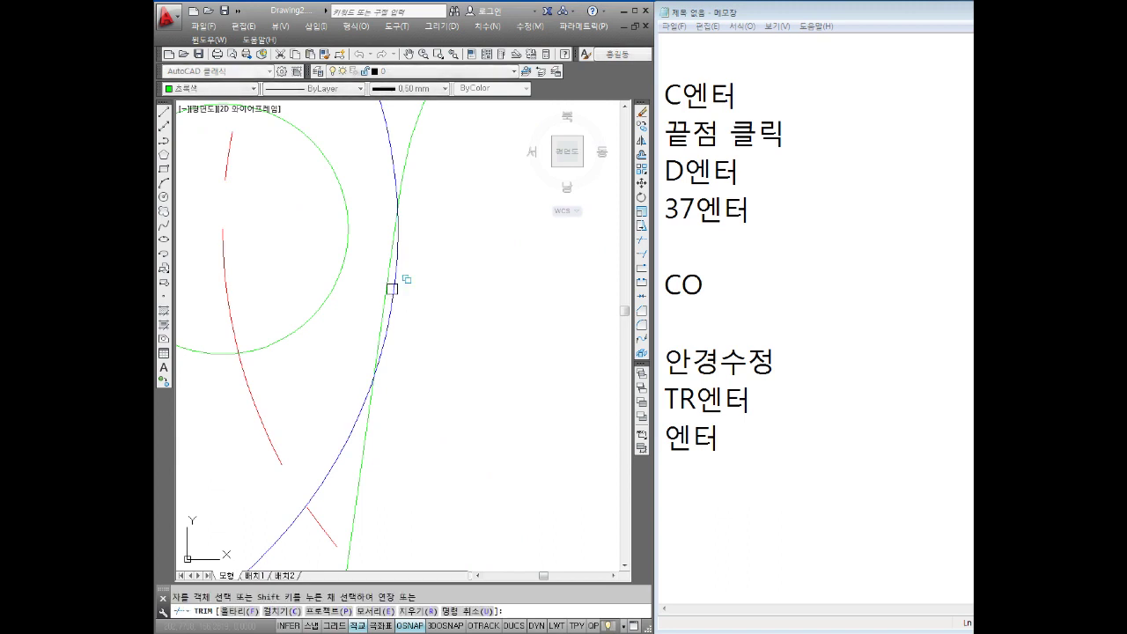
left_click(395, 282)
scroll(395, 282, "down", 2)
key("Escape")
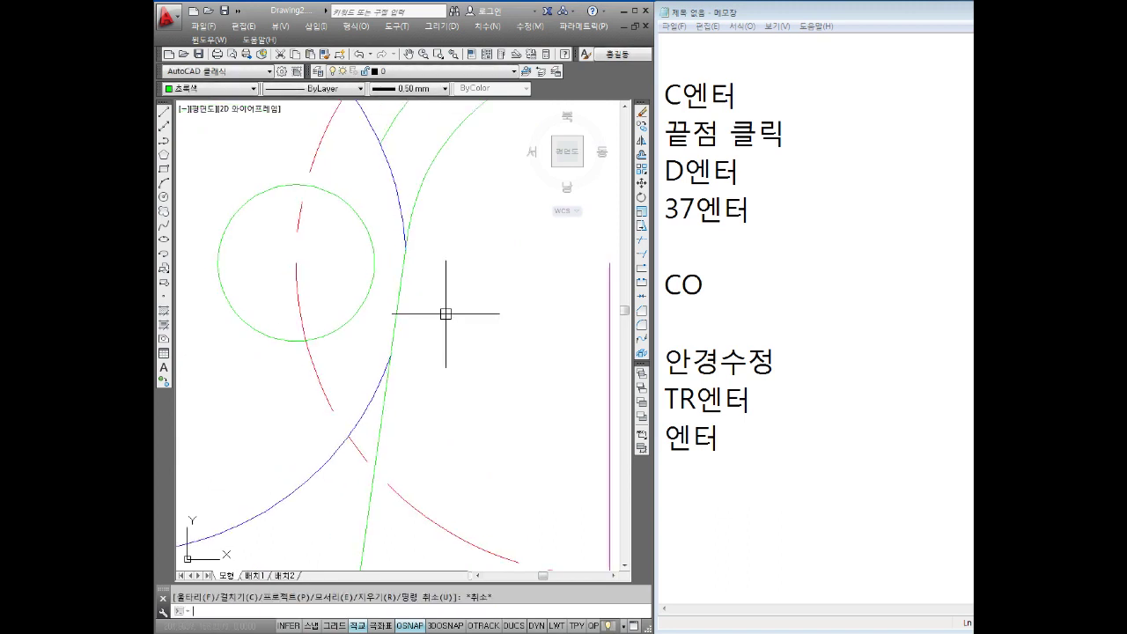
Inspect the eye arcs up close, selecting the curves and then cancelling.
mouse_move(401, 262)
middle_mouse_down()
mouse_move(420, 290)
mouse_move(428, 265)
middle_mouse_up()
scroll(421, 286, "up", 2)
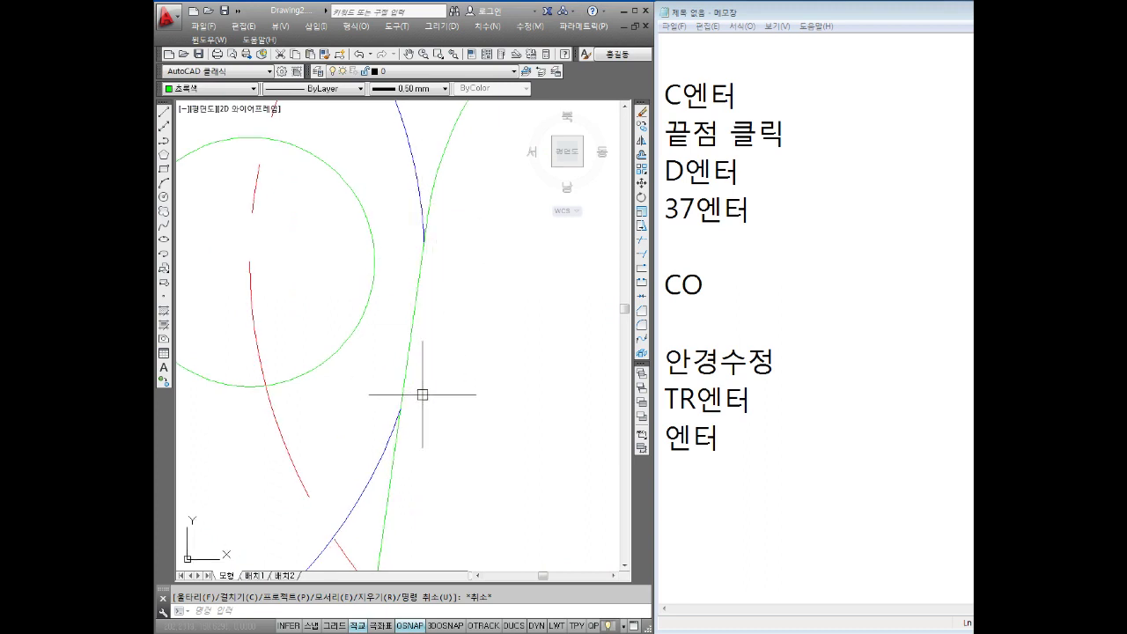
key("Escape")
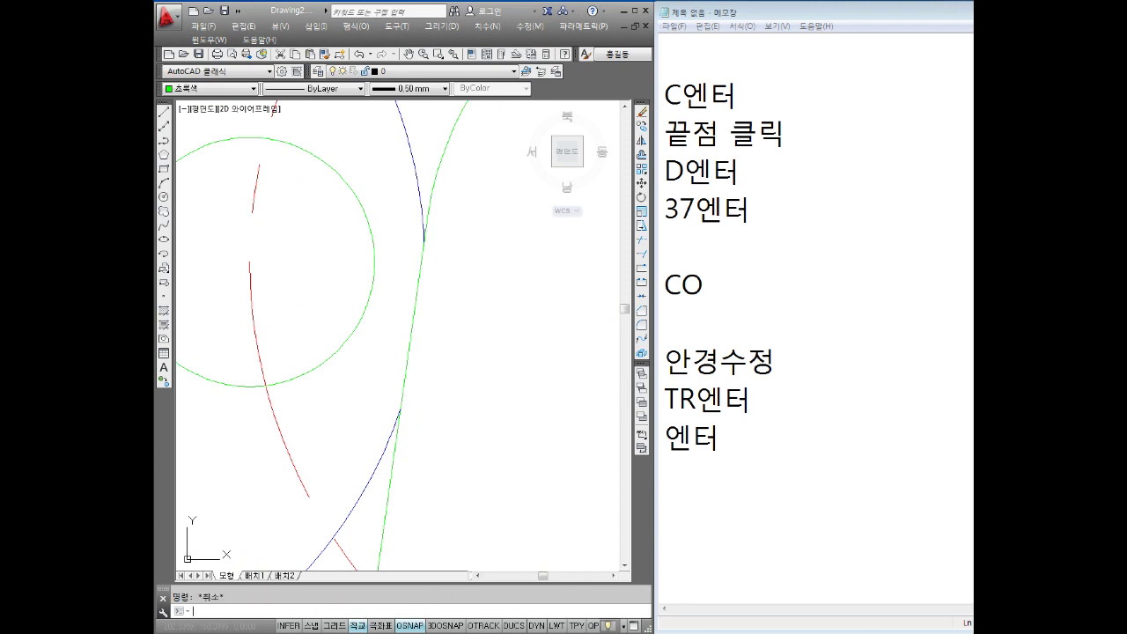
scroll(463, 398, "down", 2)
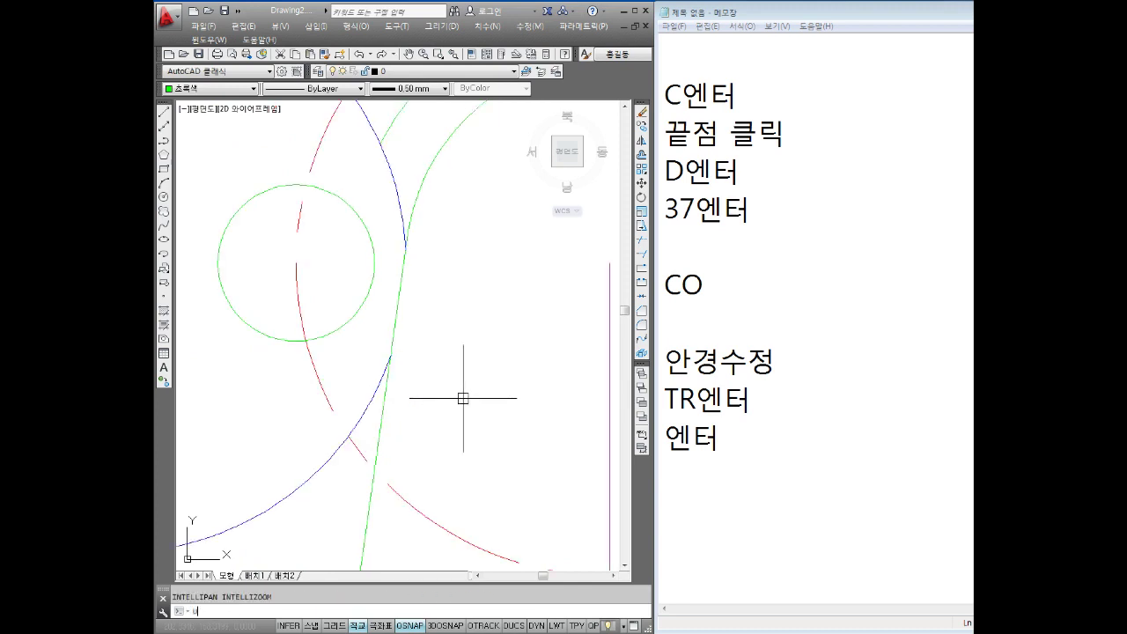
scroll(463, 398, "up", 2)
scroll(523, 270, "up", 3)
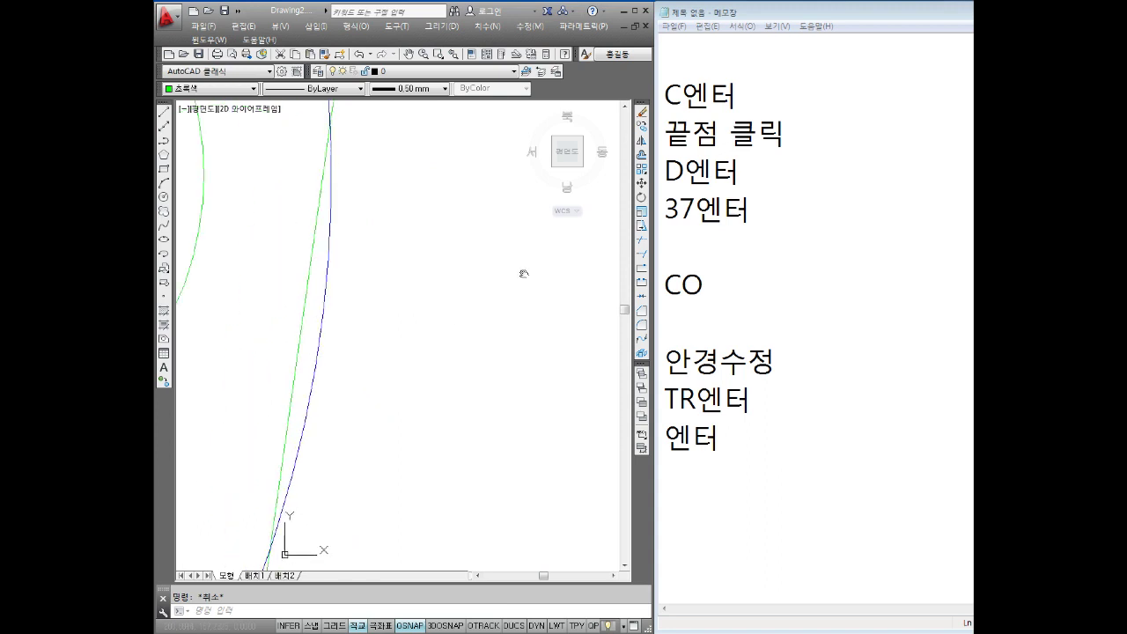
scroll(428, 282, "down", 1)
left_click(468, 257)
scroll(428, 318, "up", 1)
scroll(432, 332, "down", 2)
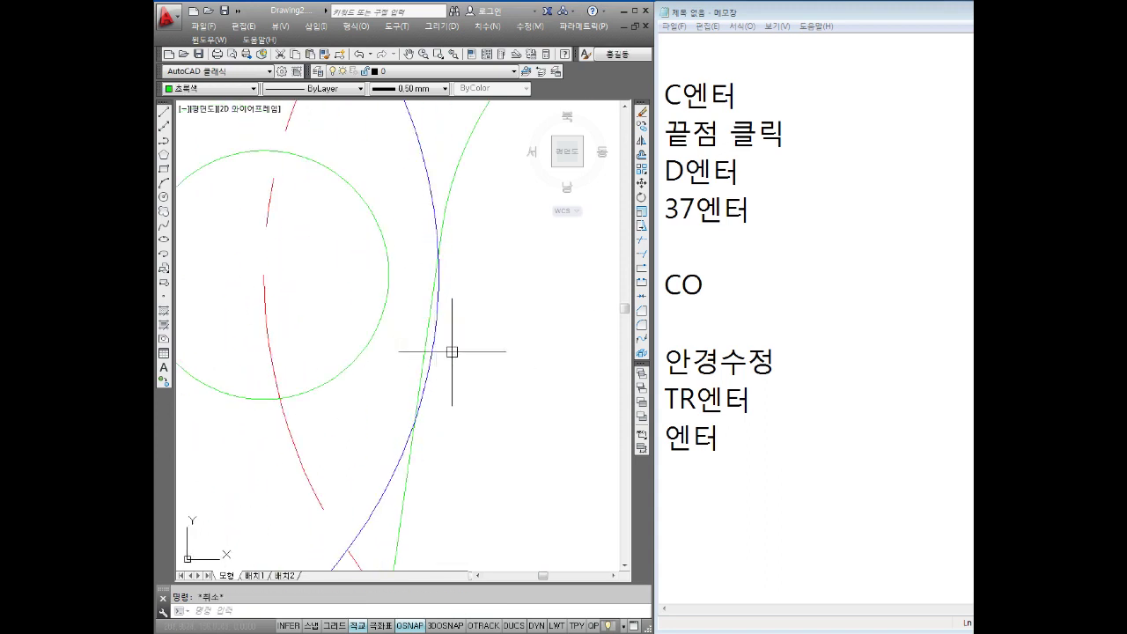
scroll(450, 347, "up", 1)
key("Escape")
scroll(408, 326, "down", 1)
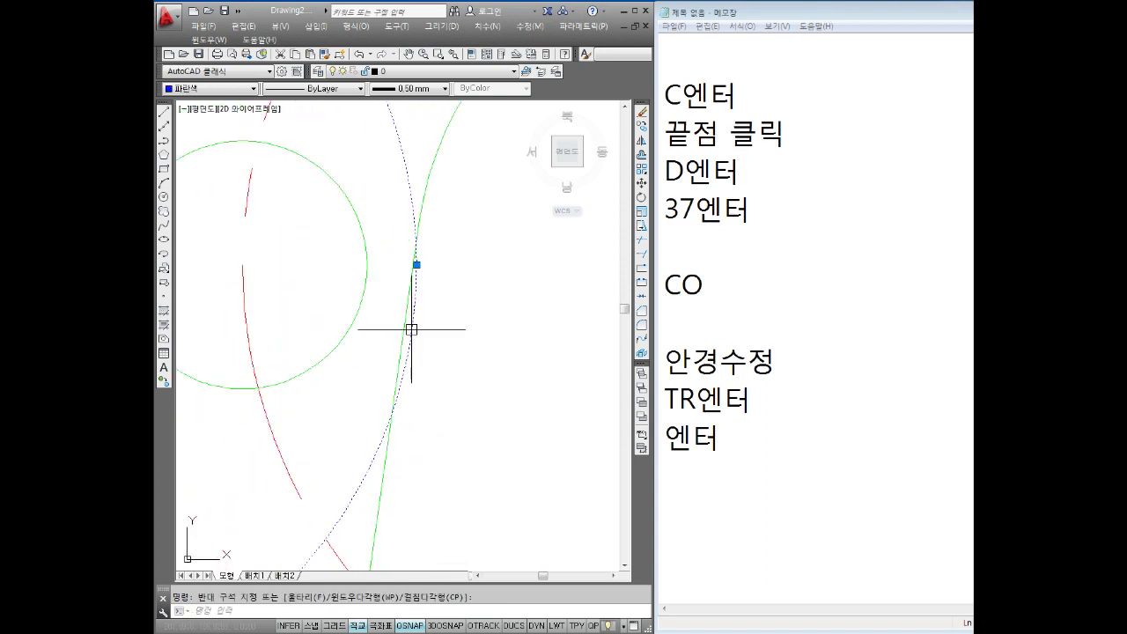
scroll(414, 335, "down", 1)
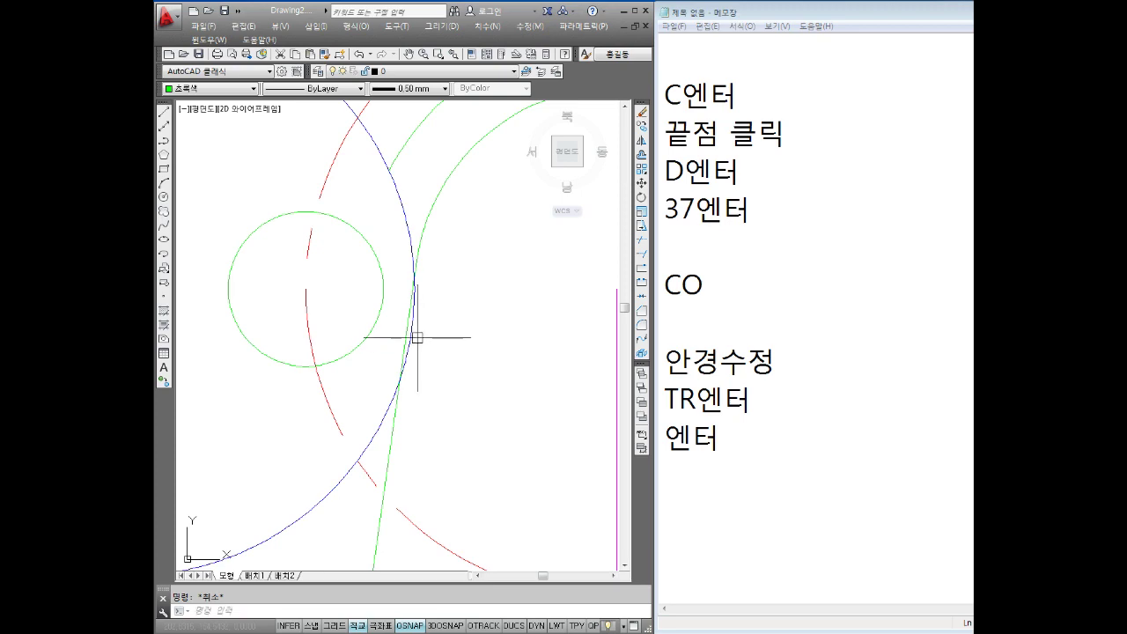
scroll(411, 333, "up", 2)
Restart TRIM with all objects as cutting edges and bring the eye region into view.
key("Return")
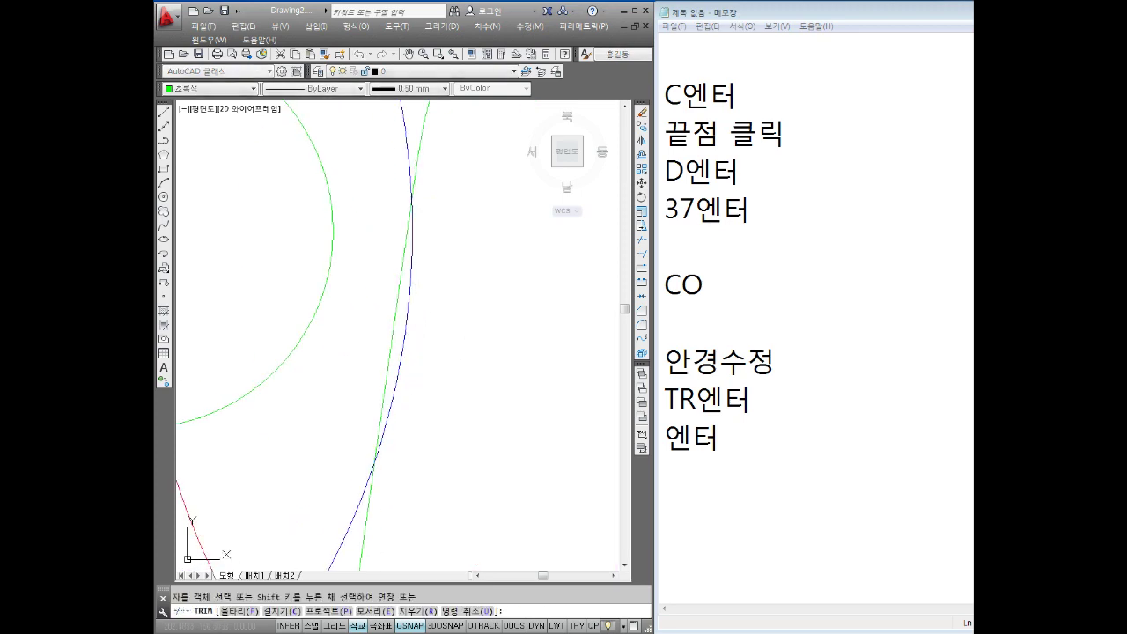
key("Return")
scroll(400, 362, "down", 2)
scroll(400, 362, "down", 1)
scroll(488, 371, "up", 4)
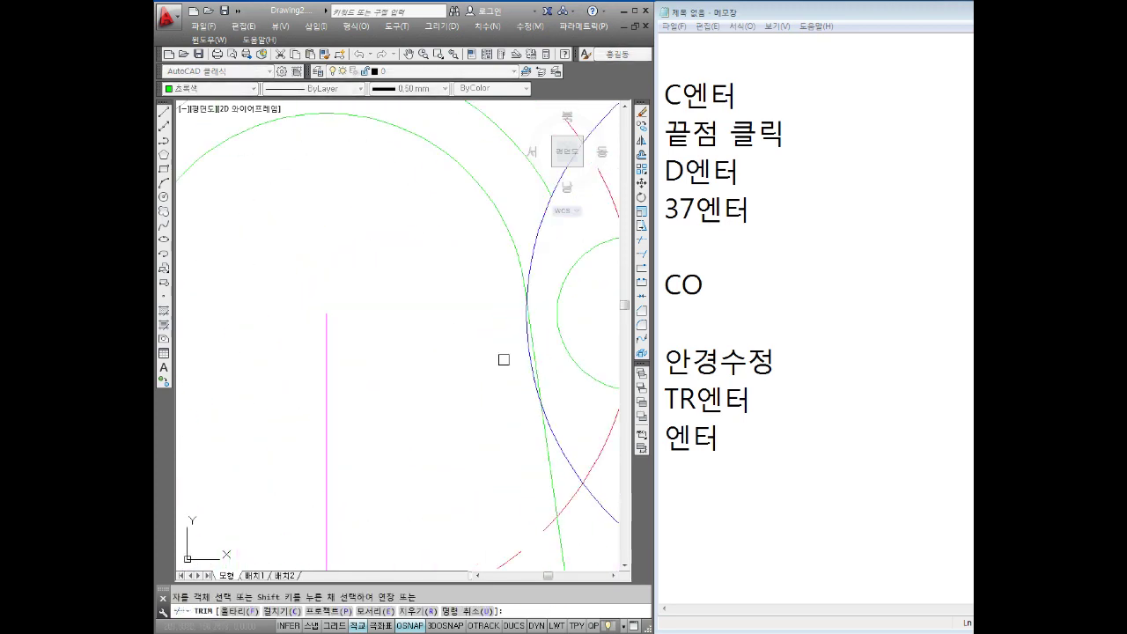
middle_click_drag(516, 345, 483, 273)
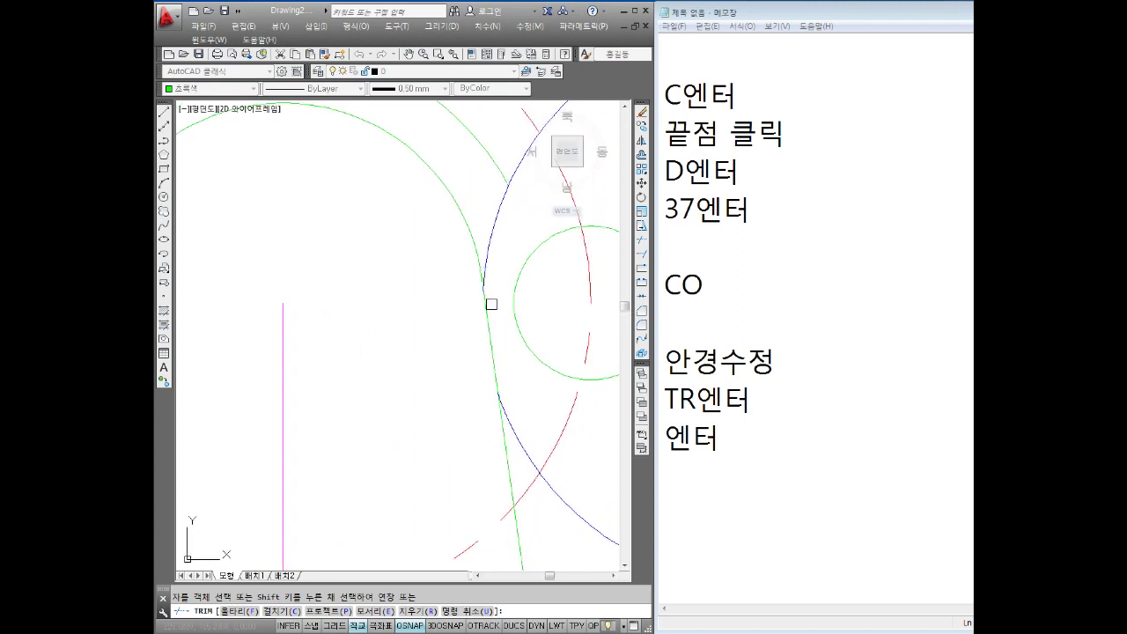
scroll(492, 312, "down", 2)
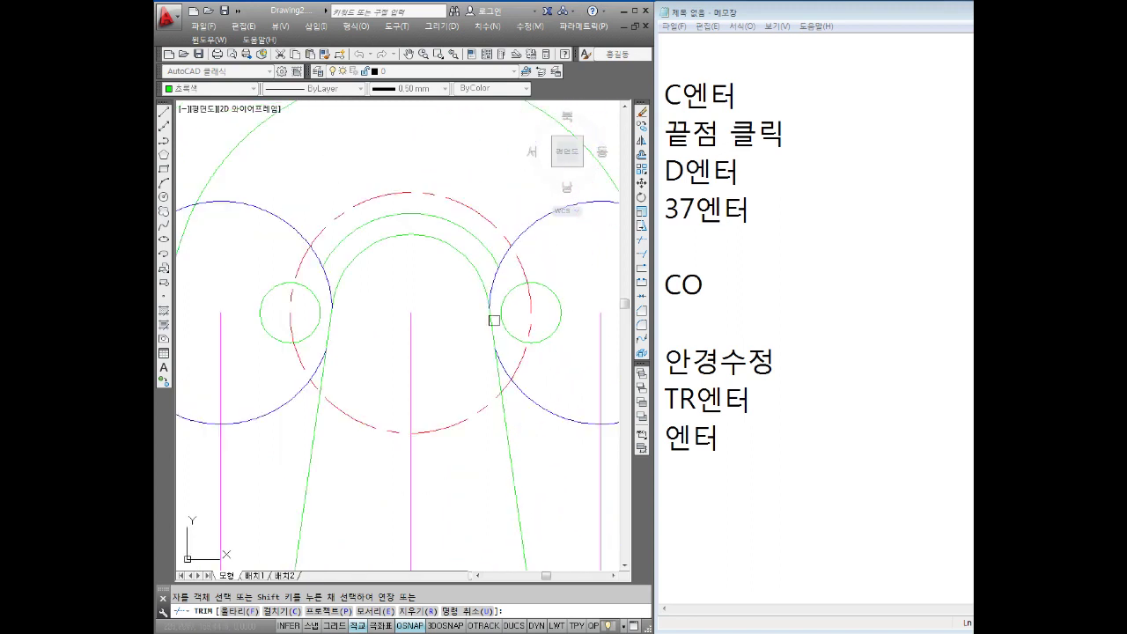
scroll(494, 319, "down", 2)
mouse_move(479, 346)
middle_mouse_down()
mouse_move(487, 316)
mouse_move(478, 377)
middle_mouse_up()
scroll(480, 378, "up", 4)
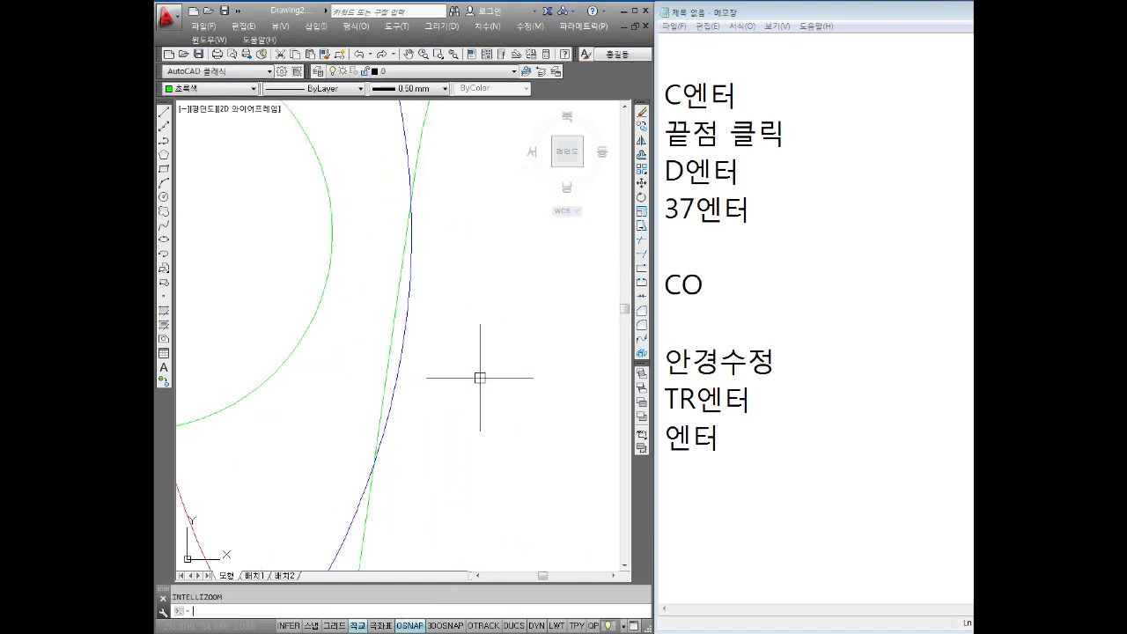
scroll(529, 352, "down", 2)
scroll(327, 330, "down", 2)
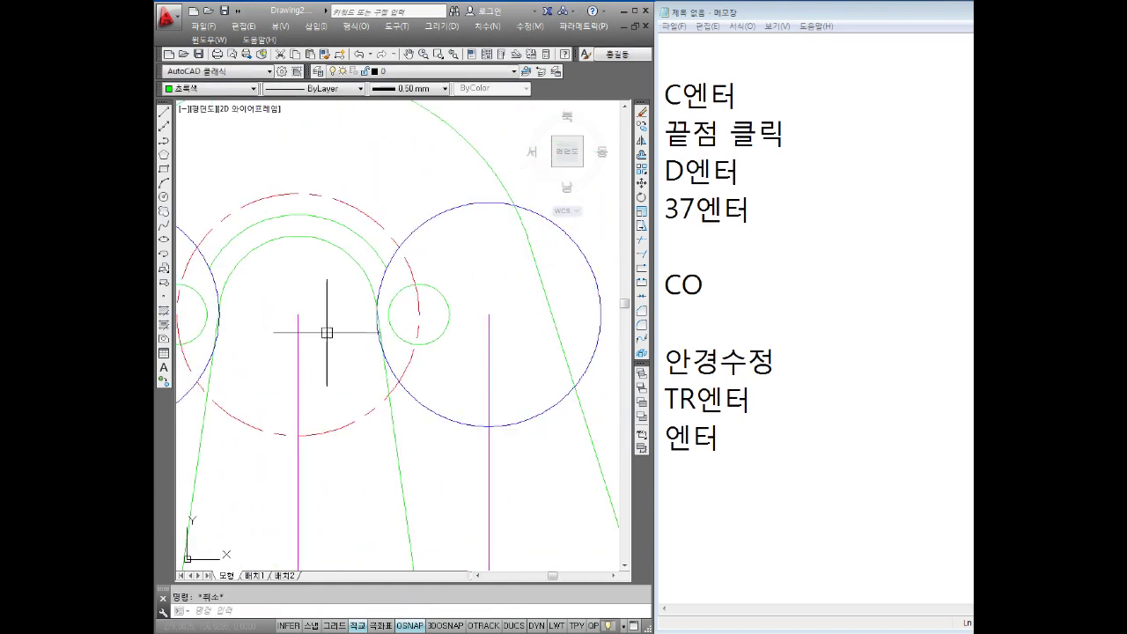
scroll(402, 317, "up", 1)
scroll(326, 320, "up", 2)
scroll(393, 314, "down", 4)
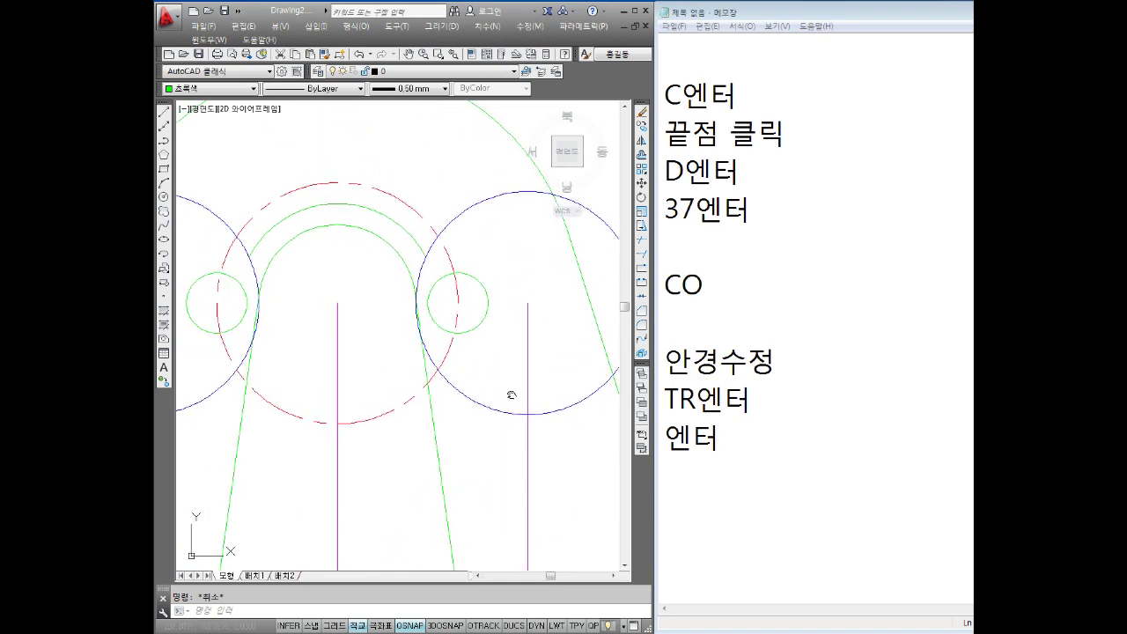
Restore full lineweight display and try the left magenta centre line's top grip.
left_click(556, 626)
scroll(467, 379, "down", 4)
scroll(470, 360, "up", 1)
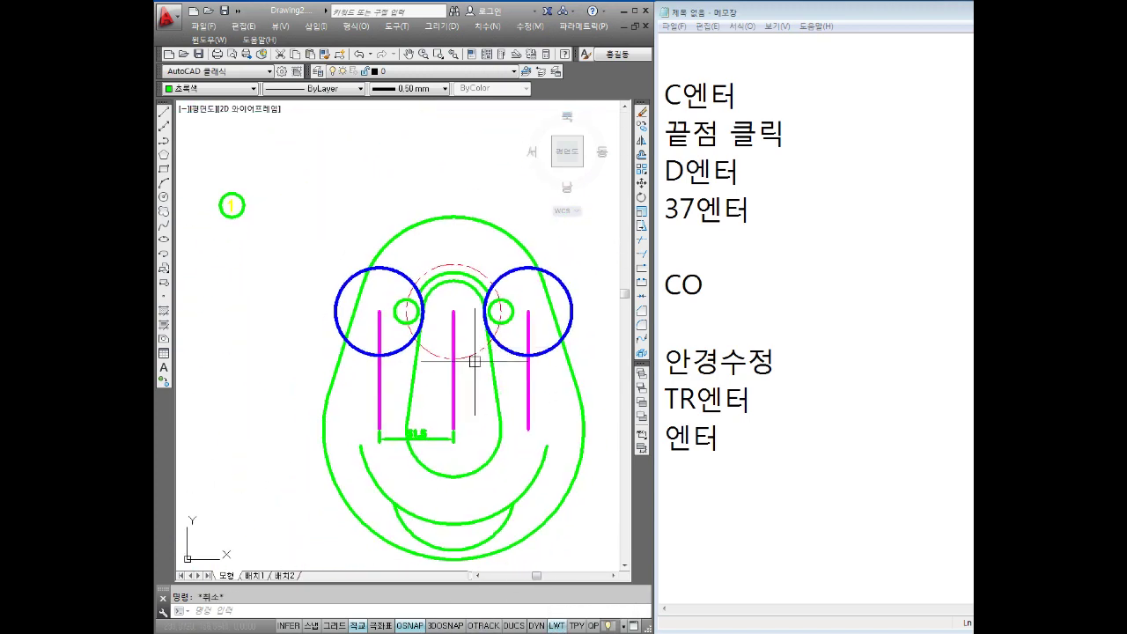
scroll(372, 390, "up", 2)
scroll(378, 412, "up", 1)
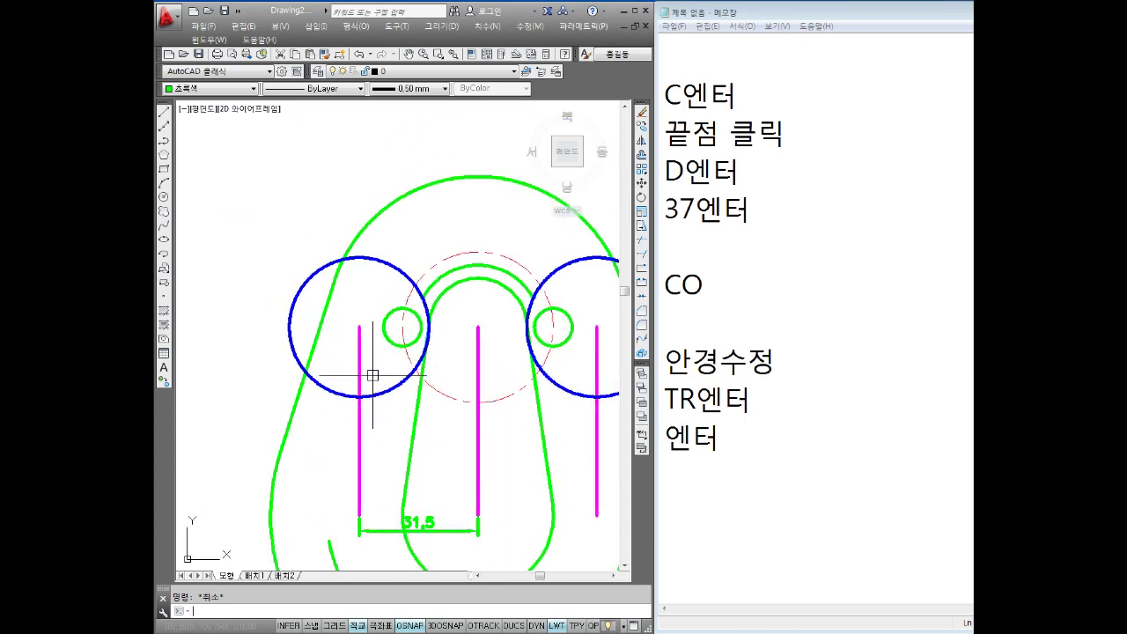
left_click(358, 337)
left_click(359, 327)
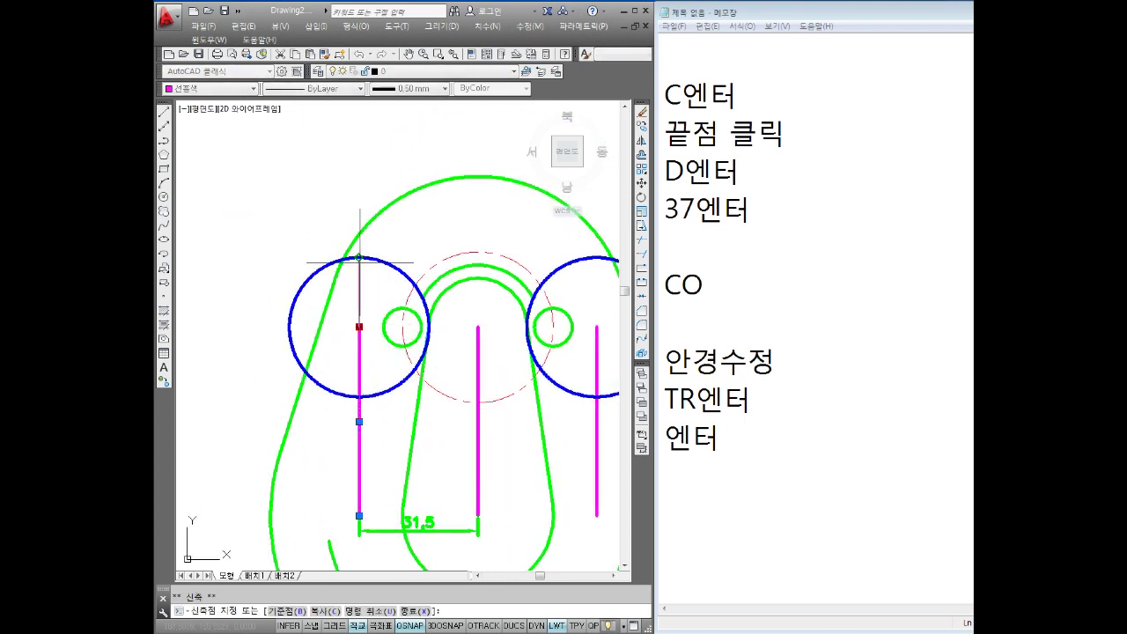
key("Escape")
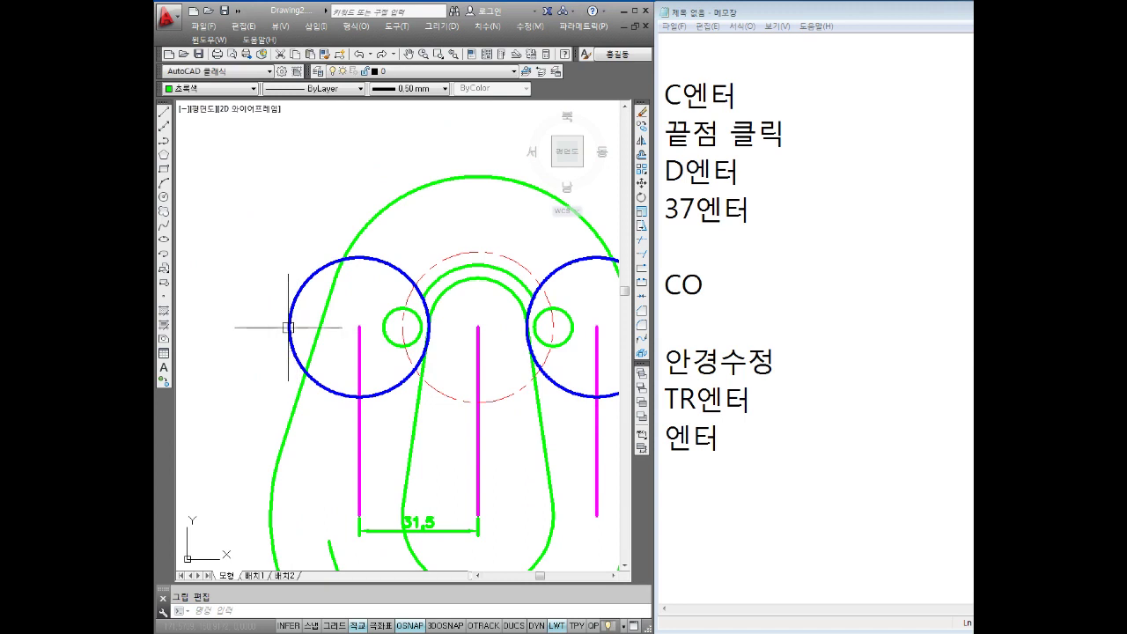
Draw a green horizontal line from the left eye circle to the right eye circle.
type("l")
key("Return")
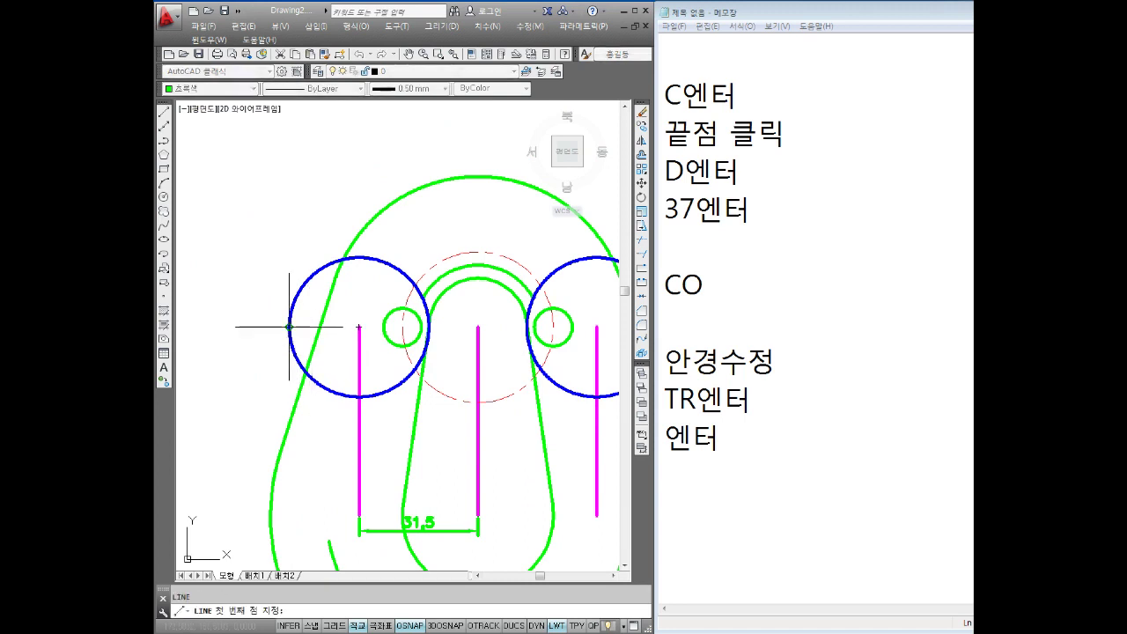
left_click(359, 326)
middle_click_drag(617, 341, 490, 327)
left_click(539, 313)
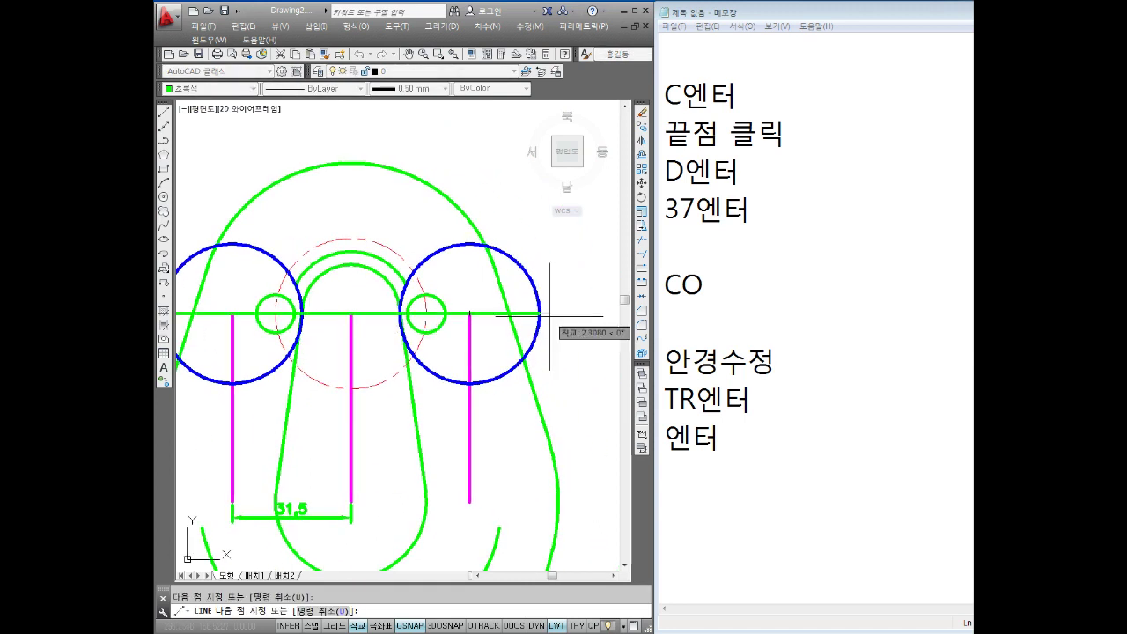
key("Return")
Grip-stretch the magenta centre lines upward, extending the centre one to the top arc.
left_click(471, 328)
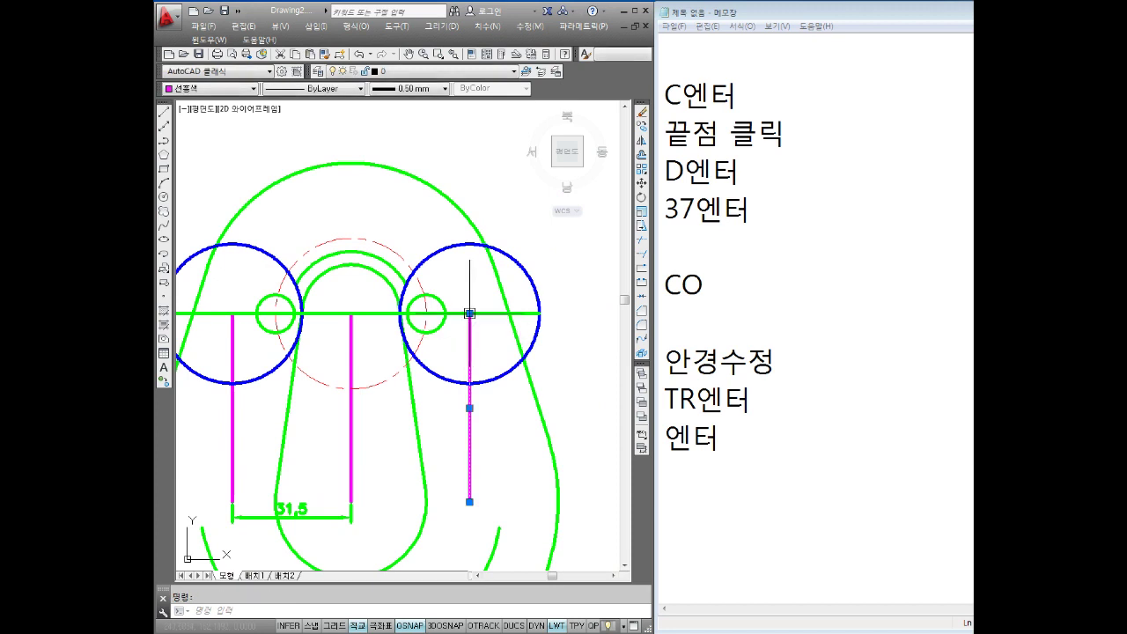
key("Escape")
middle_click_drag(329, 325, 441, 338)
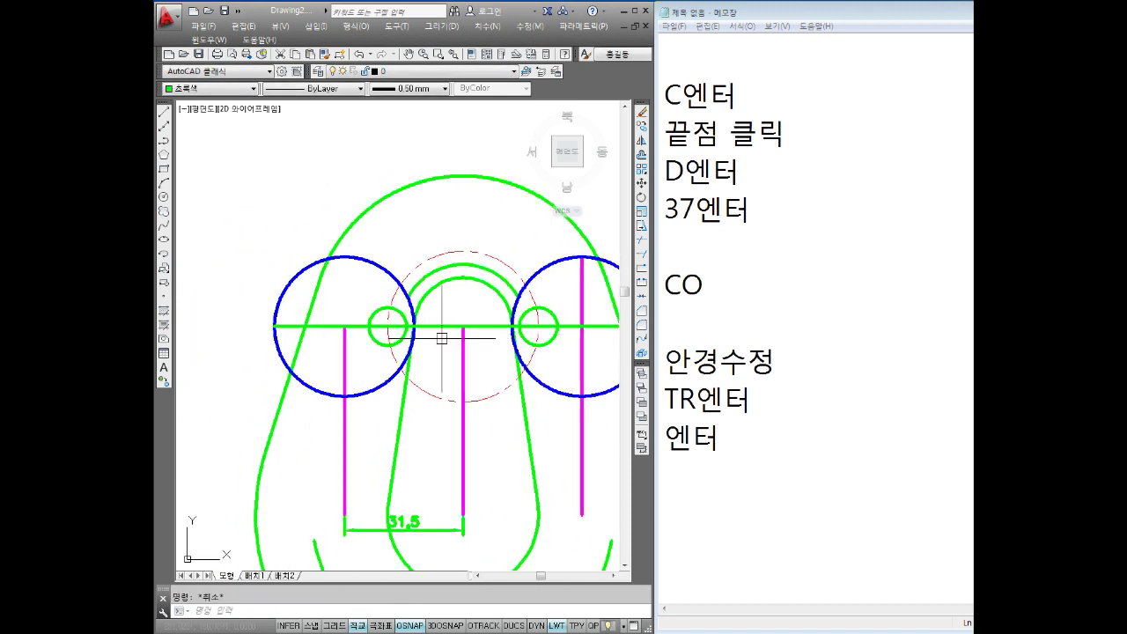
left_click(345, 346)
left_click(344, 327)
key("Escape")
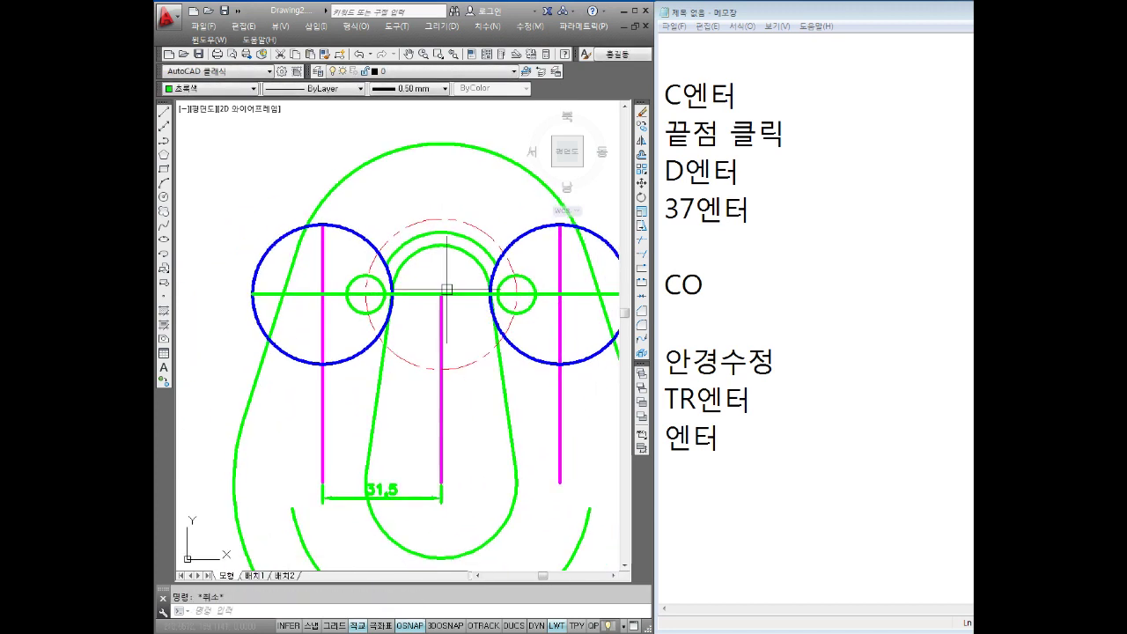
mouse_move(467, 321)
middle_mouse_down()
mouse_move(445, 290)
mouse_move(438, 344)
middle_mouse_up()
left_click(434, 348)
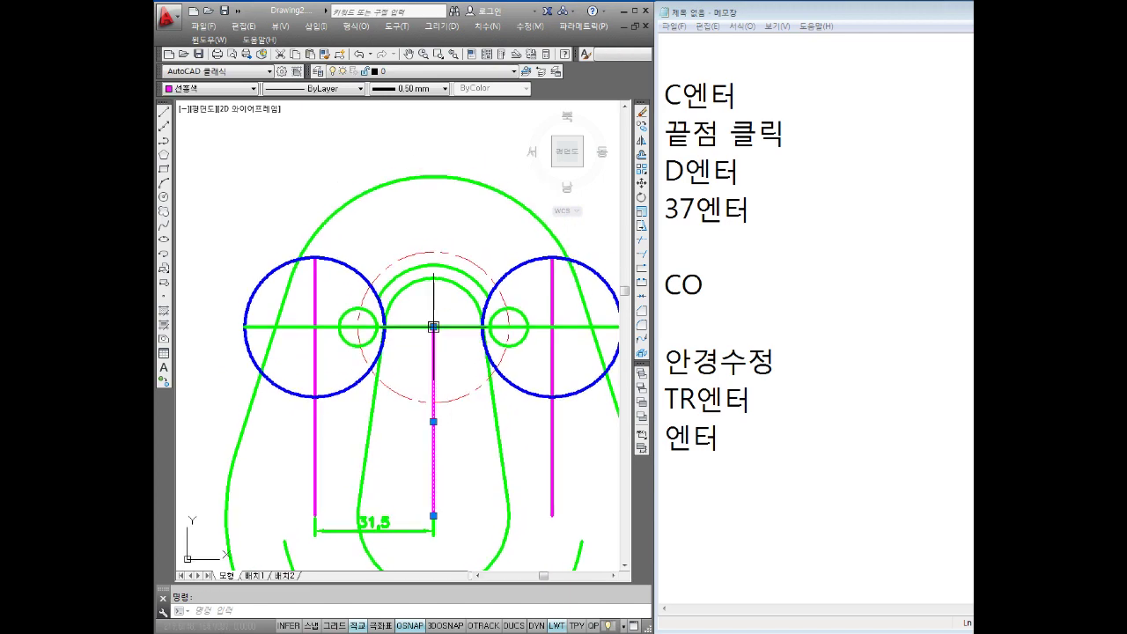
left_click(433, 328)
left_click(434, 253)
key("Escape")
Erase the 31.5 dimension and stretch the centre magenta line down to the bottom arc.
scroll(463, 328, "down", 3)
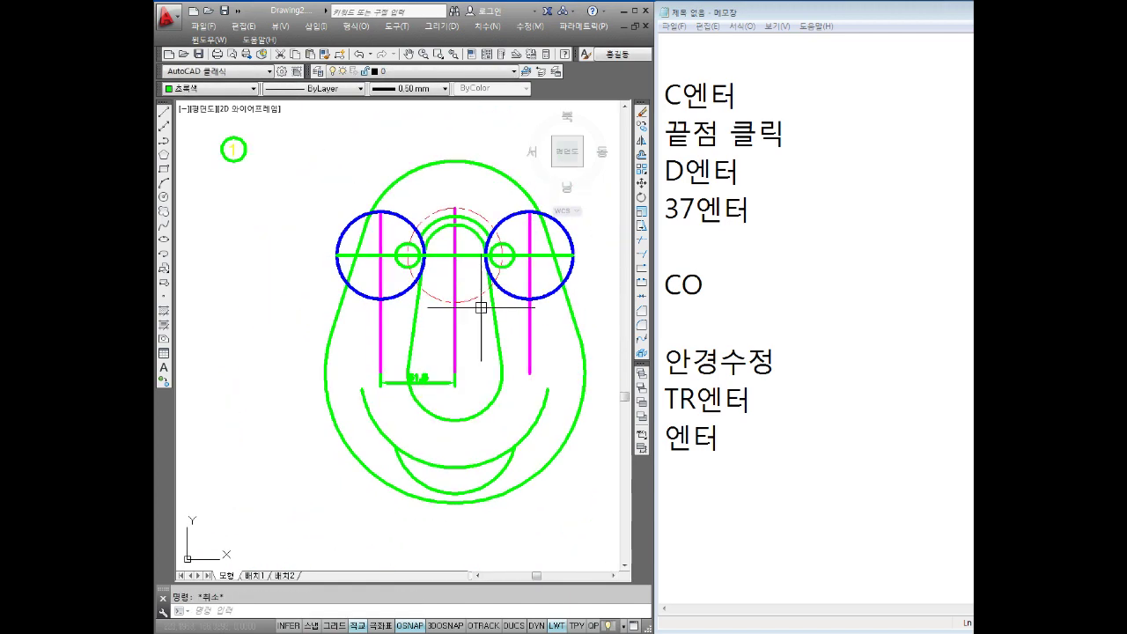
scroll(463, 331, "up", 3)
left_click(440, 349)
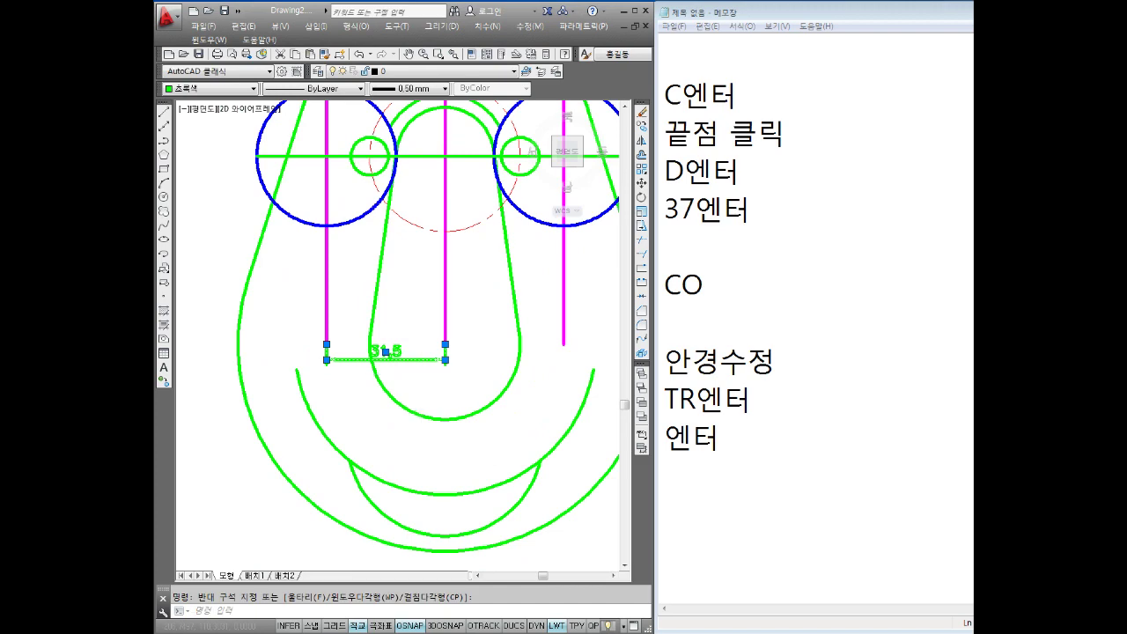
key("Delete")
left_click(446, 344)
left_click(446, 344)
middle_click_drag(446, 344, 446, 224)
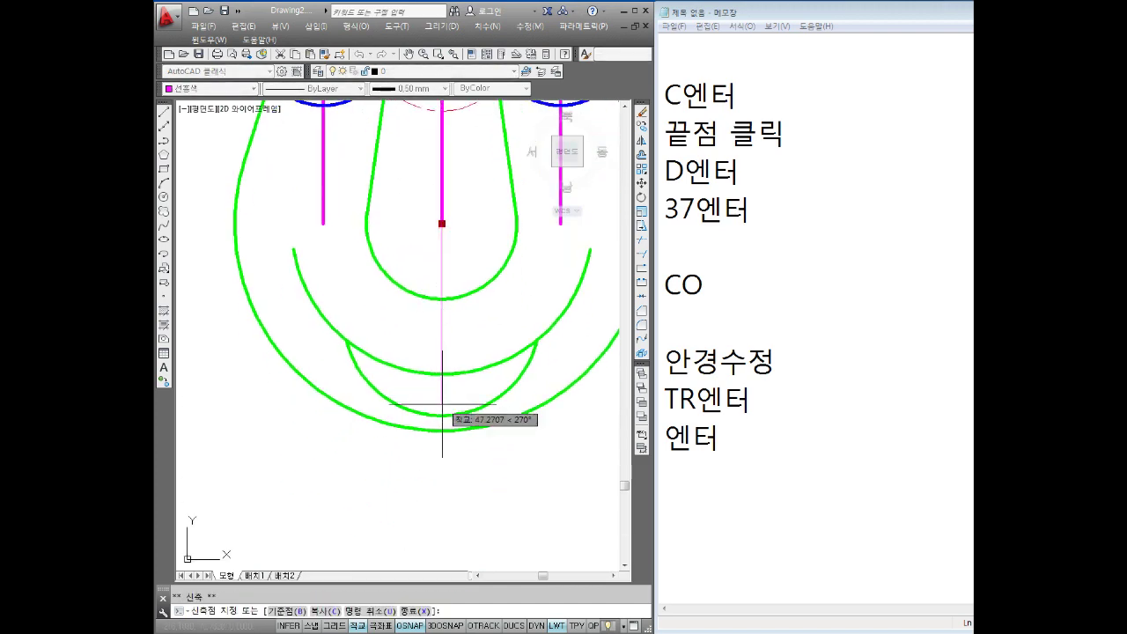
left_click(443, 429)
key("Escape")
scroll(507, 405, "down", 3)
scroll(475, 386, "up", 1)
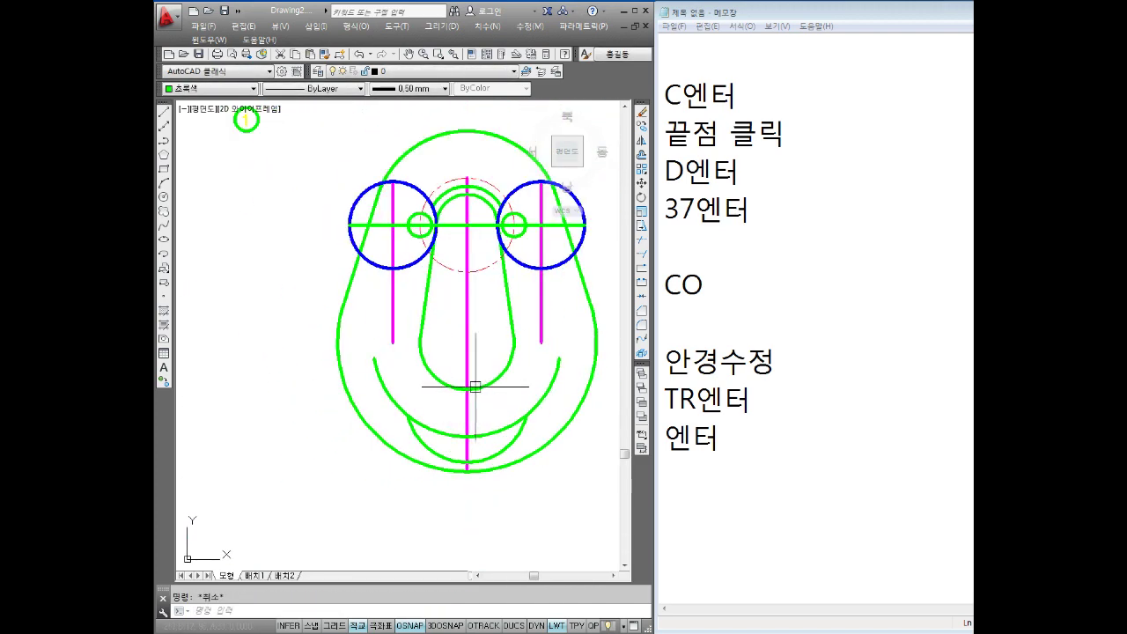
Draw a horizontal line across the face between the left and right outlines.
type("l")
key("Return")
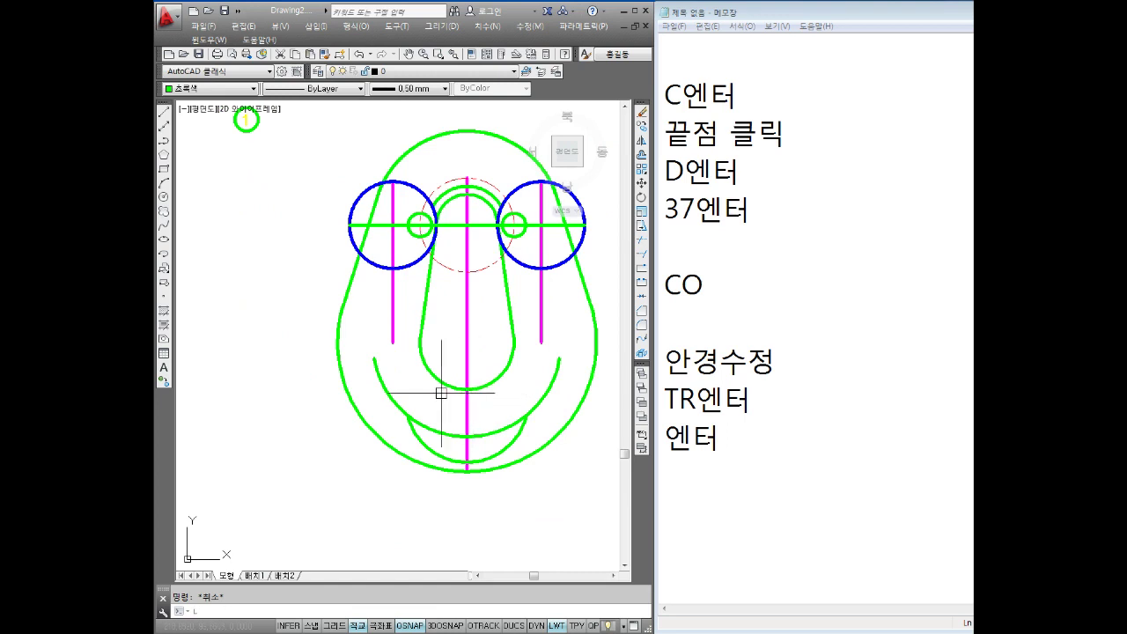
left_click(336, 342)
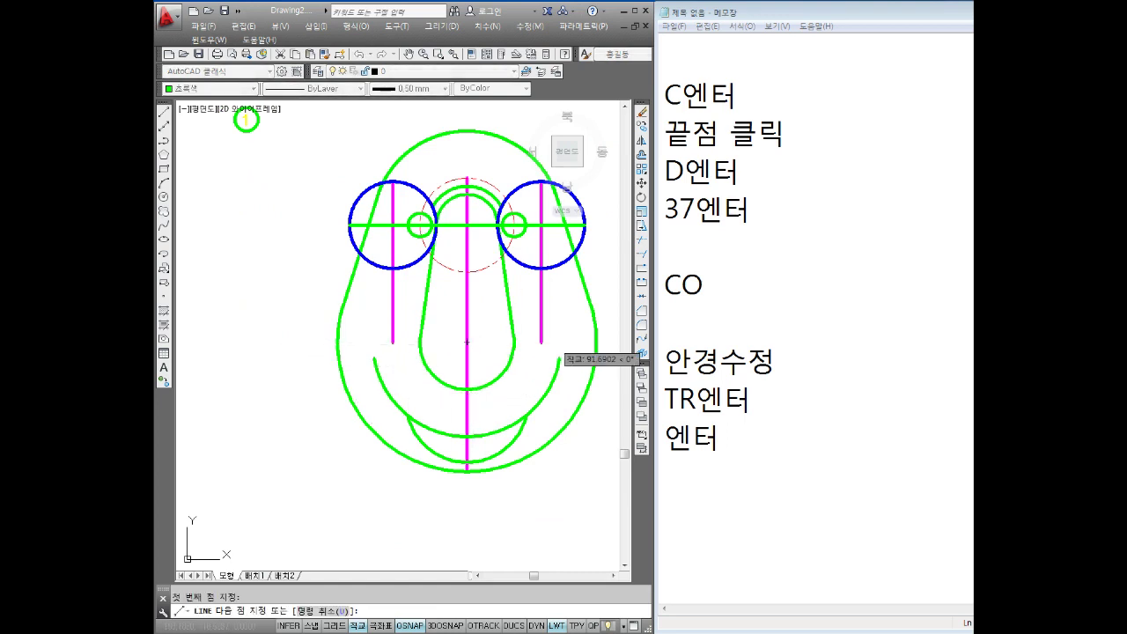
left_click(598, 342)
key("Escape")
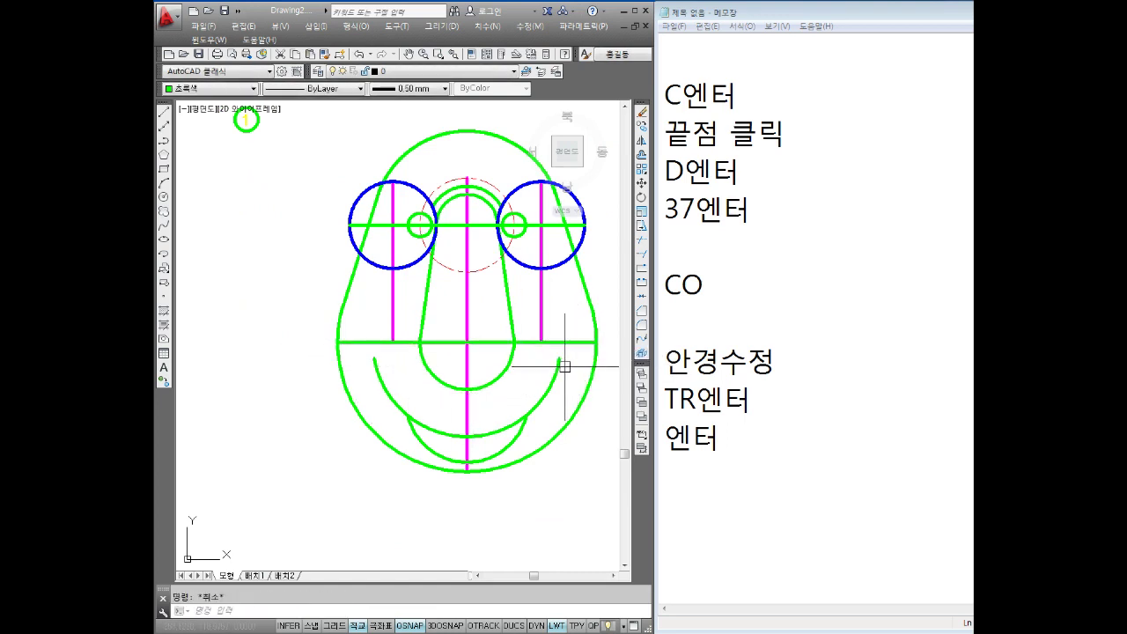
Draw a short horizontal line above the mouth and stretch it right across the mouth.
key("Return")
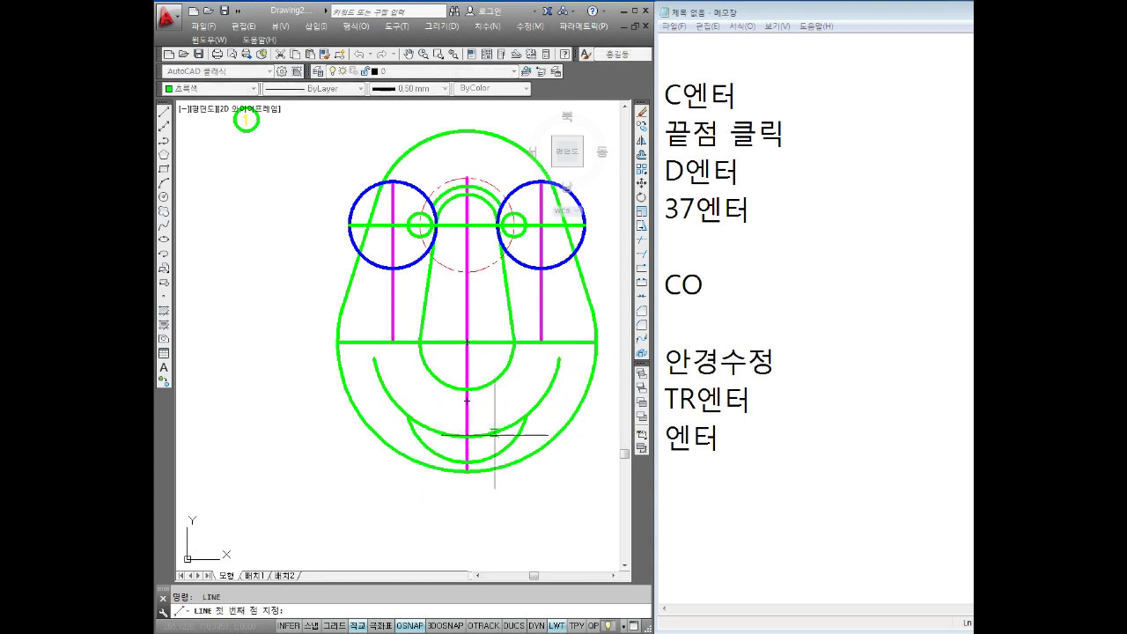
left_click(467, 401)
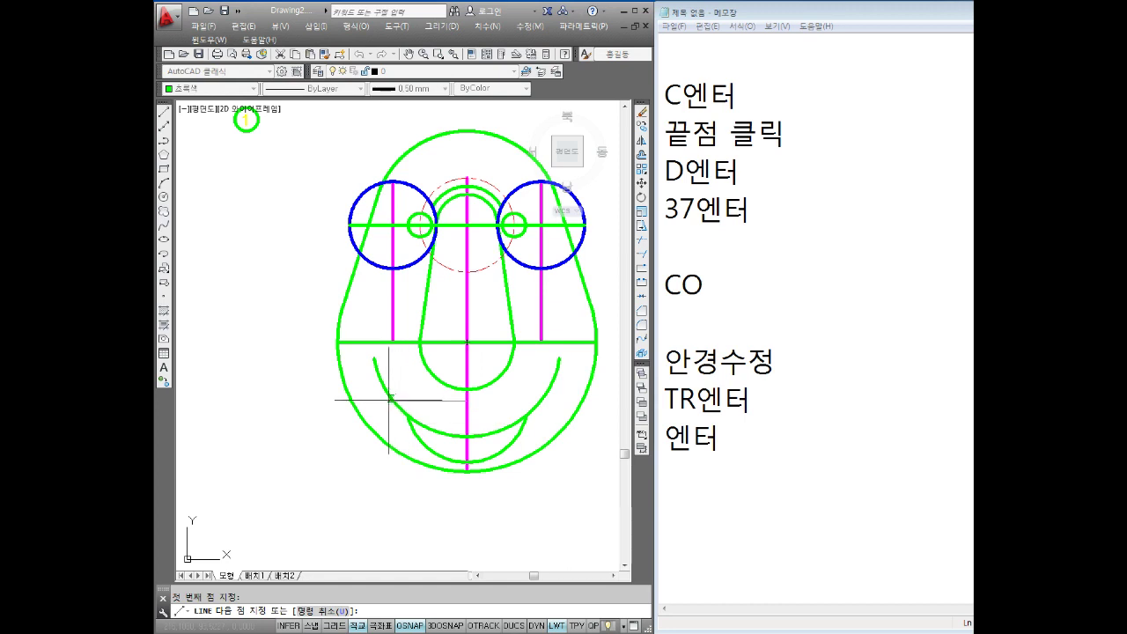
left_click(370, 401)
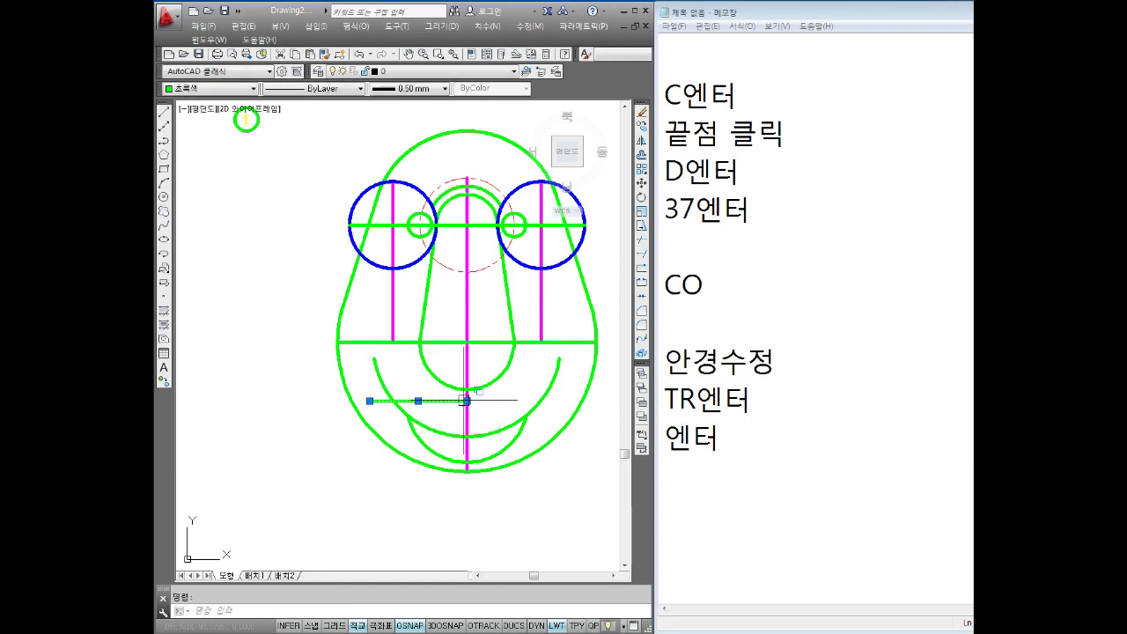
right_click(487, 416)
left_click(511, 421)
left_click(469, 403)
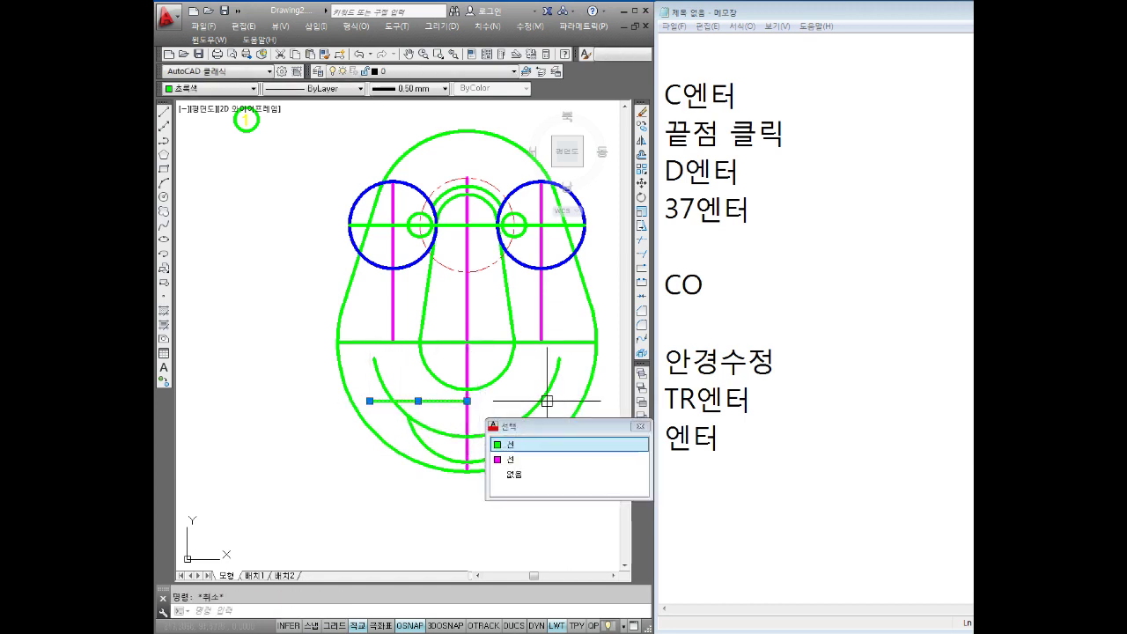
key("Escape")
left_click(467, 400)
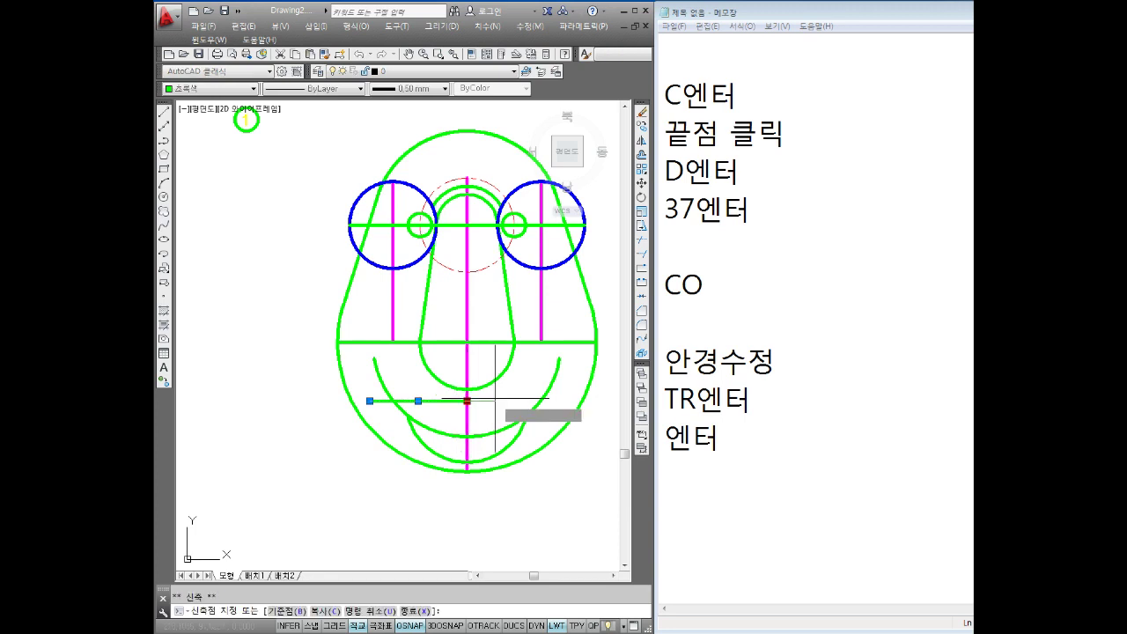
left_click(564, 401)
key("Escape")
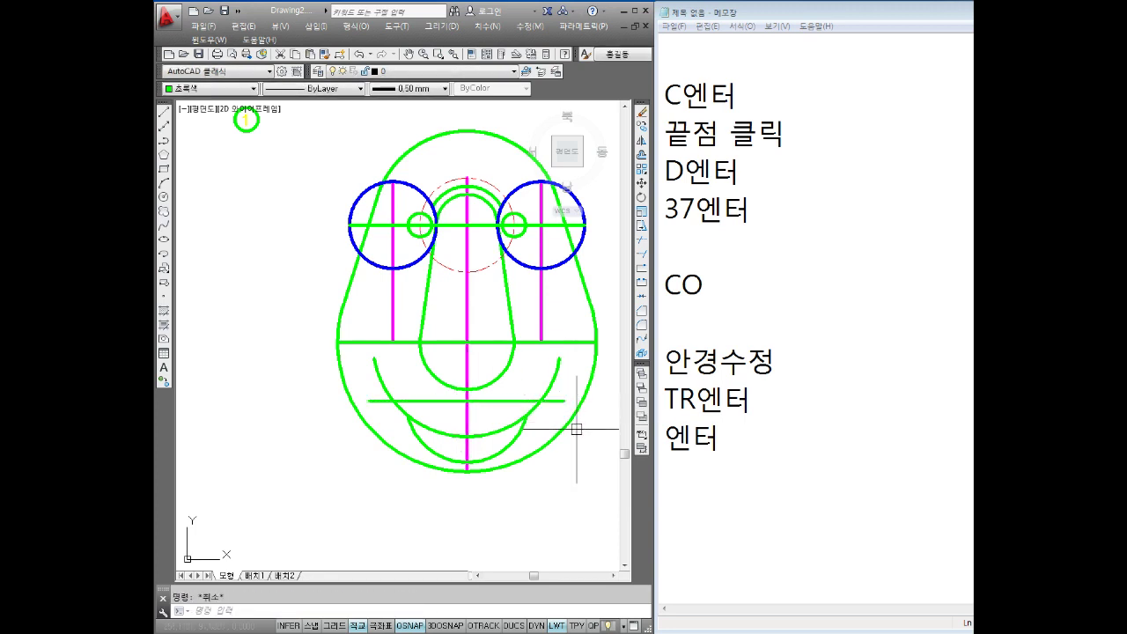
scroll(496, 395, "up", 1)
Draw a short vertical line through the centre of each small eye circle.
scroll(433, 284, "up", 1)
scroll(415, 264, "up", 1)
scroll(404, 268, "up", 1)
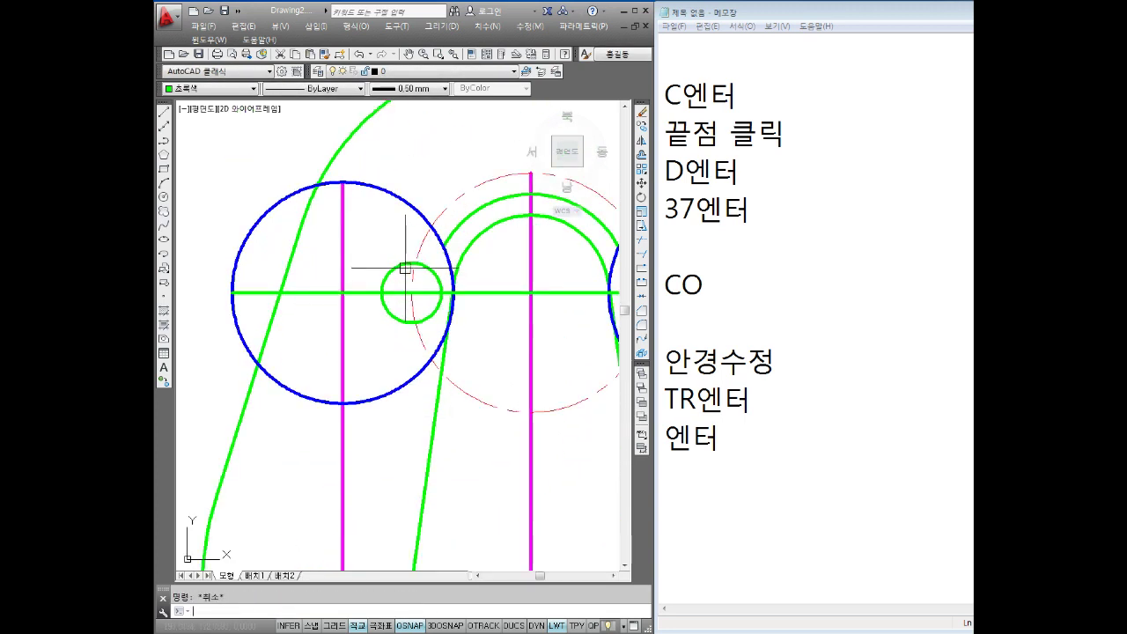
type("l")
key("Return")
left_click(411, 291)
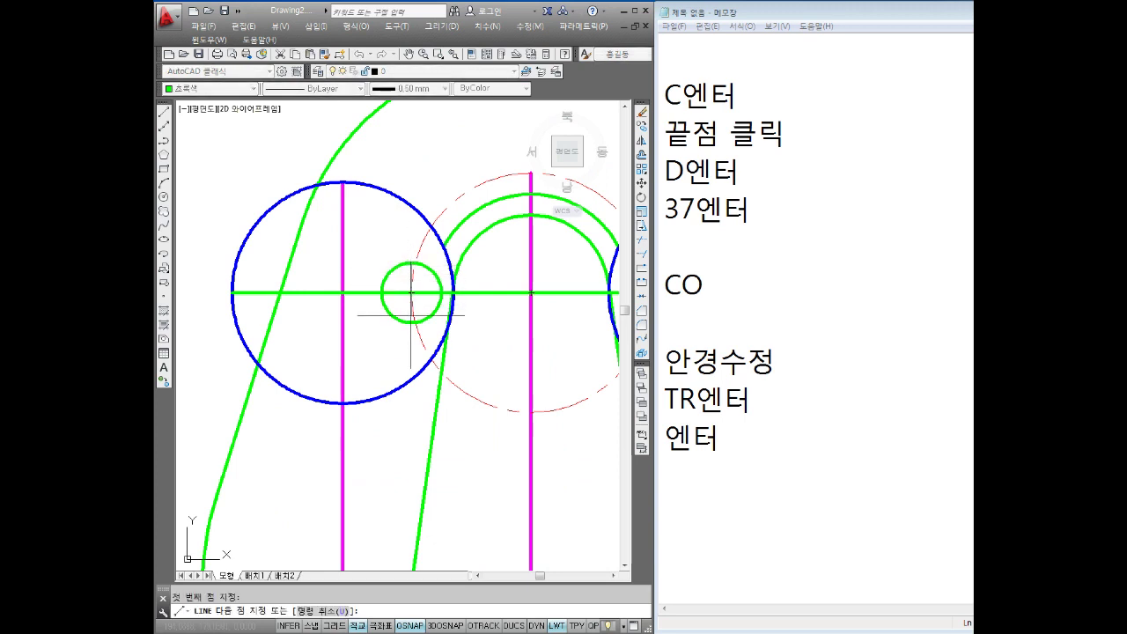
key("Return")
key("Return")
middle_click_drag(510, 309, 382, 340)
scroll(529, 322, "up", 2)
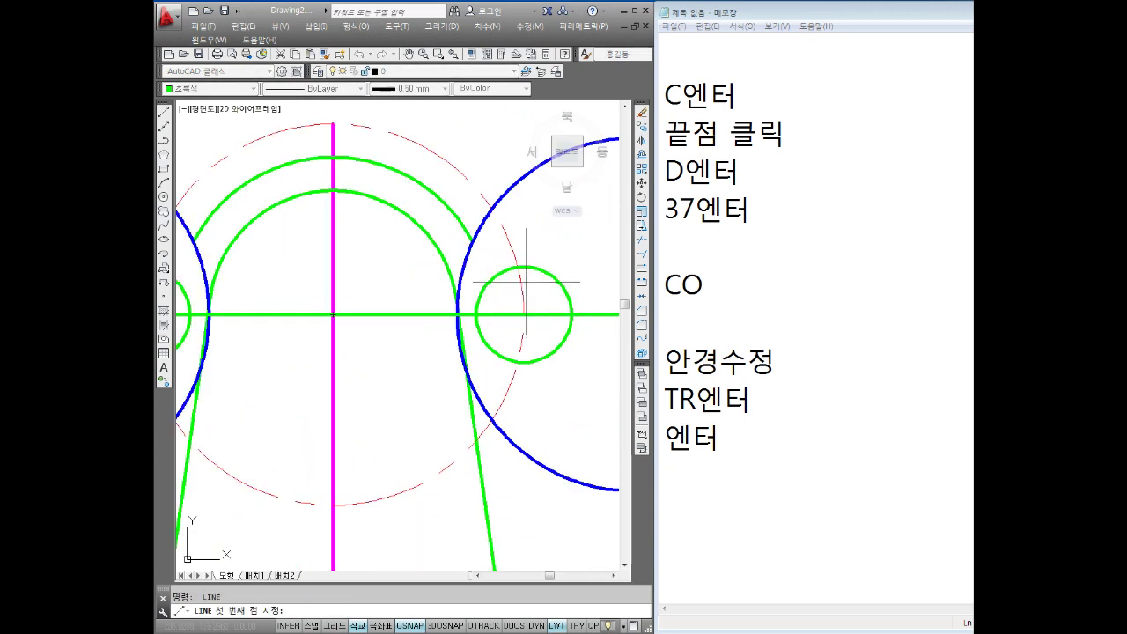
left_click(524, 266)
left_click(524, 363)
key("Escape")
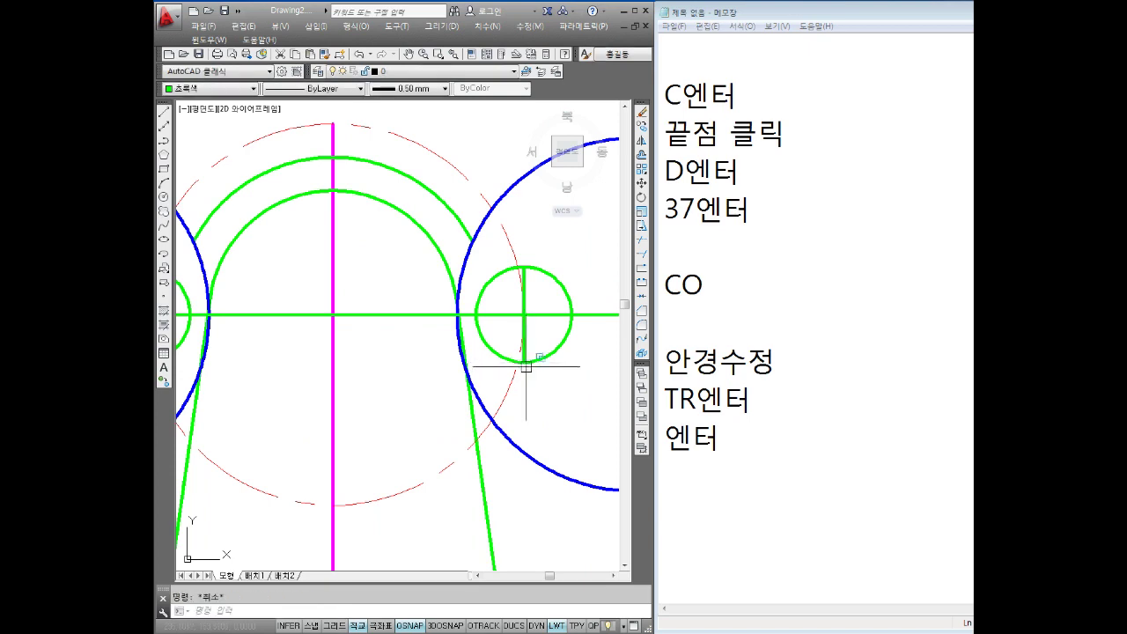
scroll(522, 365, "down", 2)
scroll(499, 304, "down", 2)
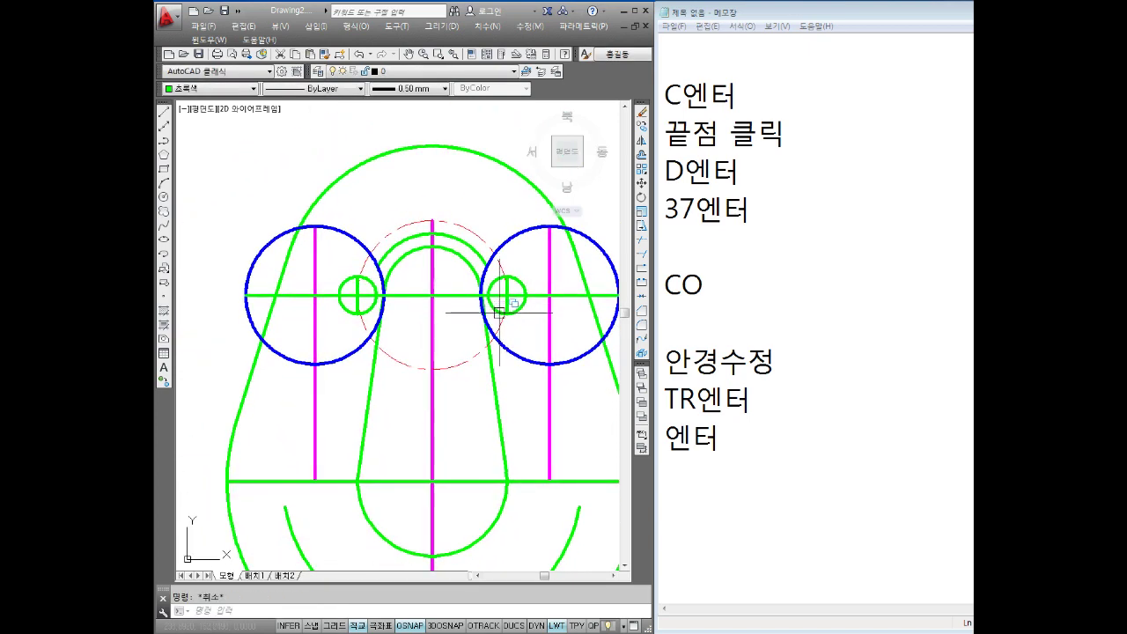
middle_click_drag(499, 312, 496, 303)
Start TRIM with all objects as cutting edges, then cancel without trimming anything.
type("tr")
key("Return")
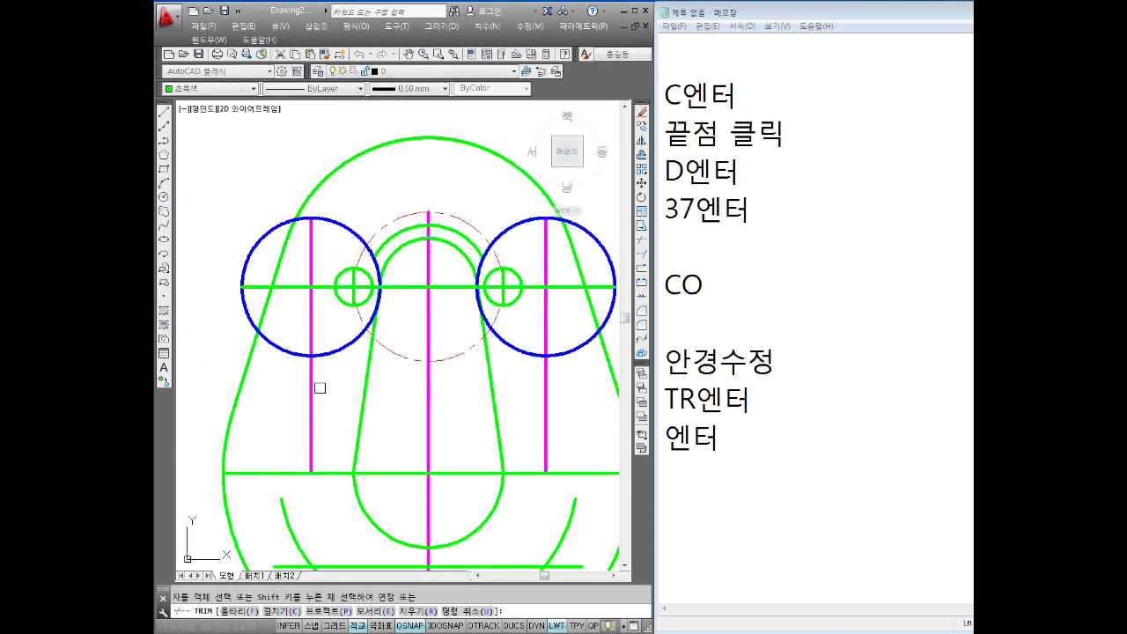
key("Return")
scroll(480, 403, "up", 2)
scroll(515, 387, "down", 3)
scroll(473, 385, "up", 1)
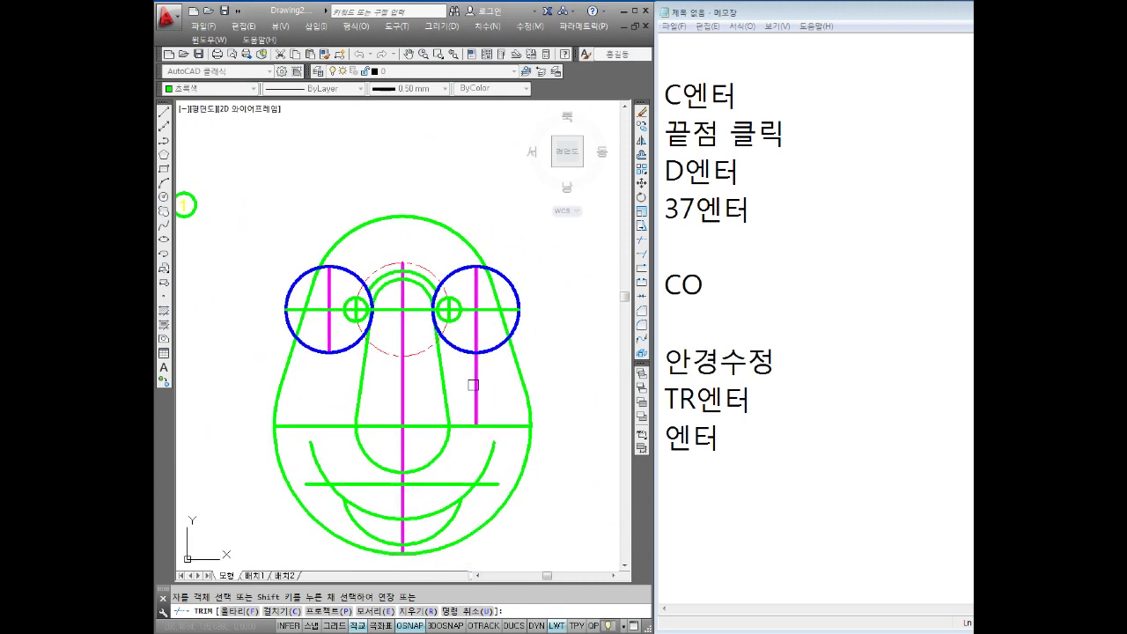
scroll(472, 410, "up", 2)
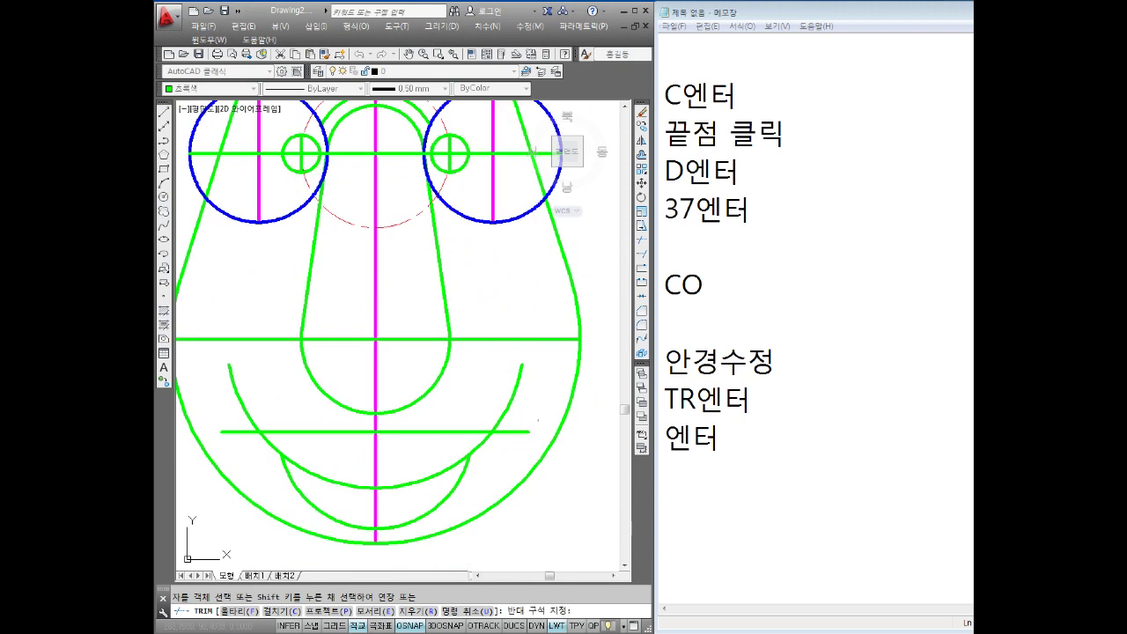
middle_click_drag(419, 453, 530, 440)
scroll(341, 426, "down", 4)
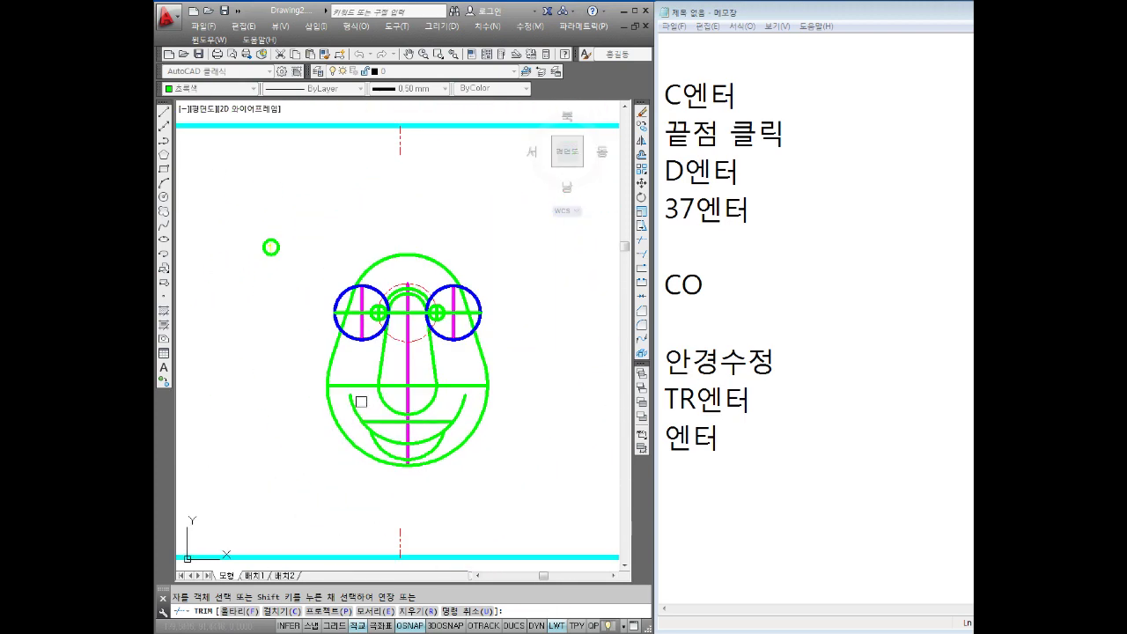
mouse_move(410, 333)
middle_mouse_down()
mouse_move(445, 368)
mouse_move(392, 345)
middle_mouse_up()
scroll(445, 368, "up", 5)
scroll(433, 371, "down", 2)
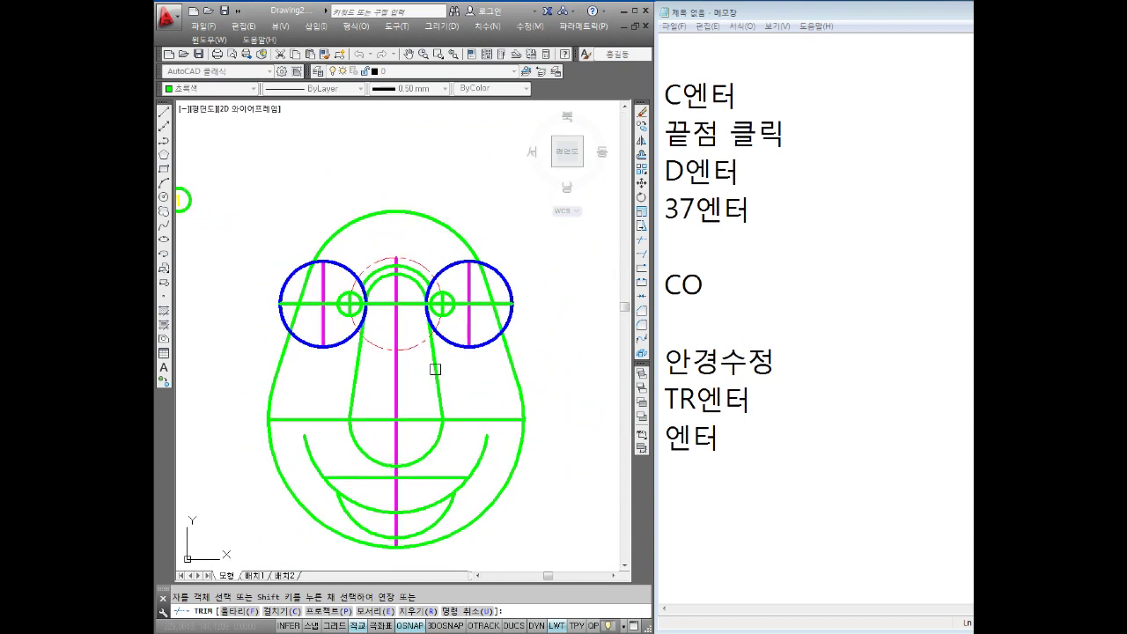
key("Escape")
scroll(361, 304, "up", 2)
Add the lines '선의 특성' and '빨강 센터 0.25' to the Notepad notes.
left_click(722, 477)
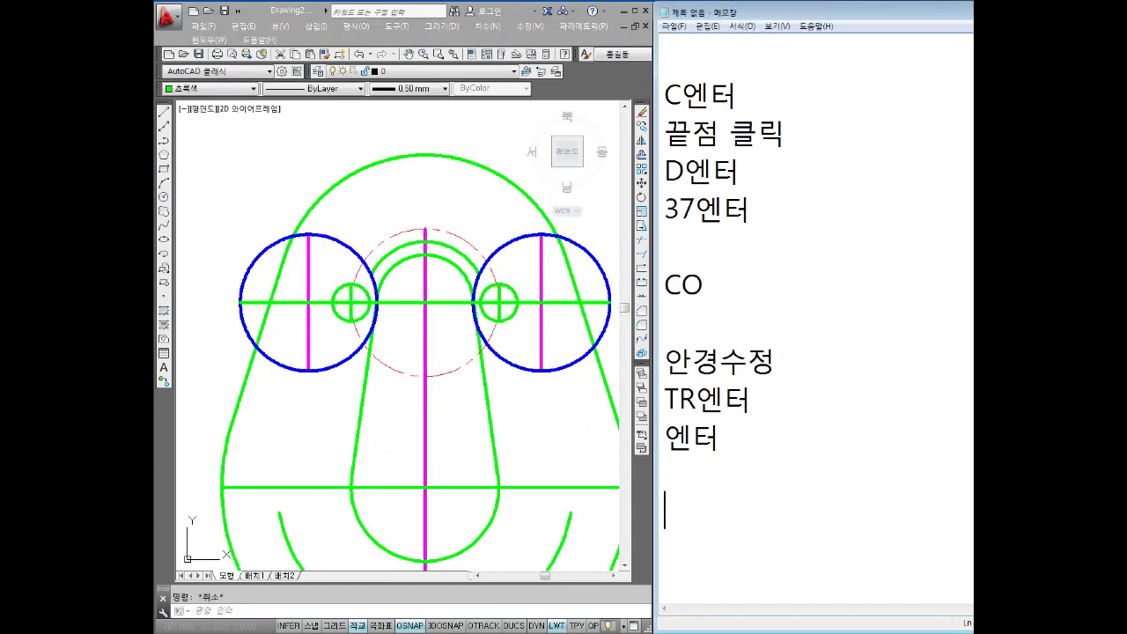
type("산")
type("의 ")
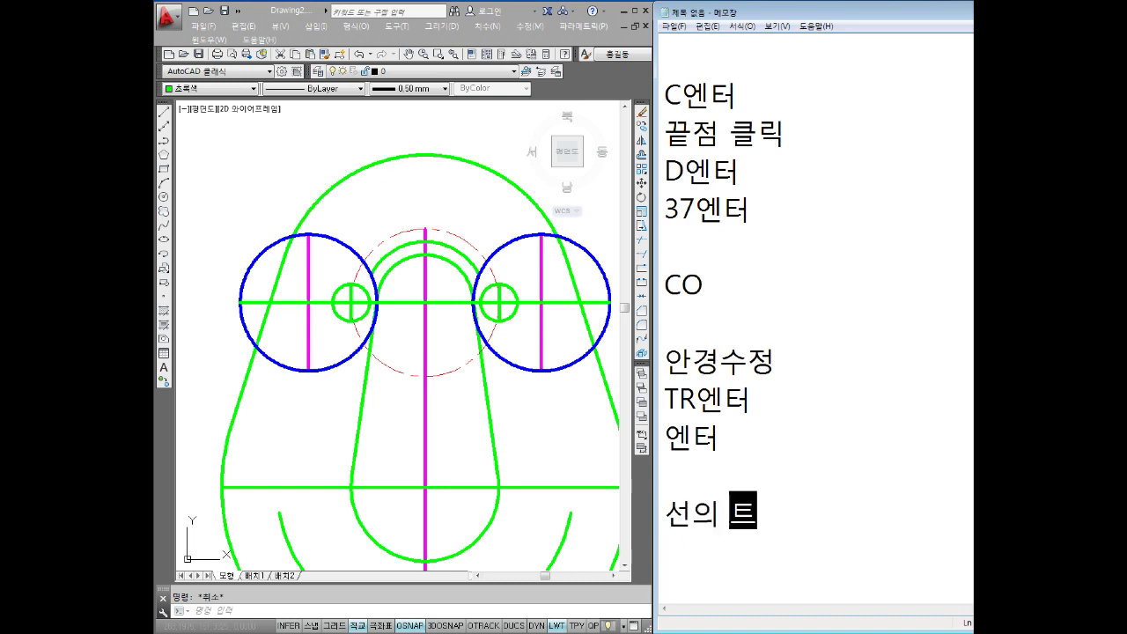
type("특성")
key("Return")
type("빨강 ")
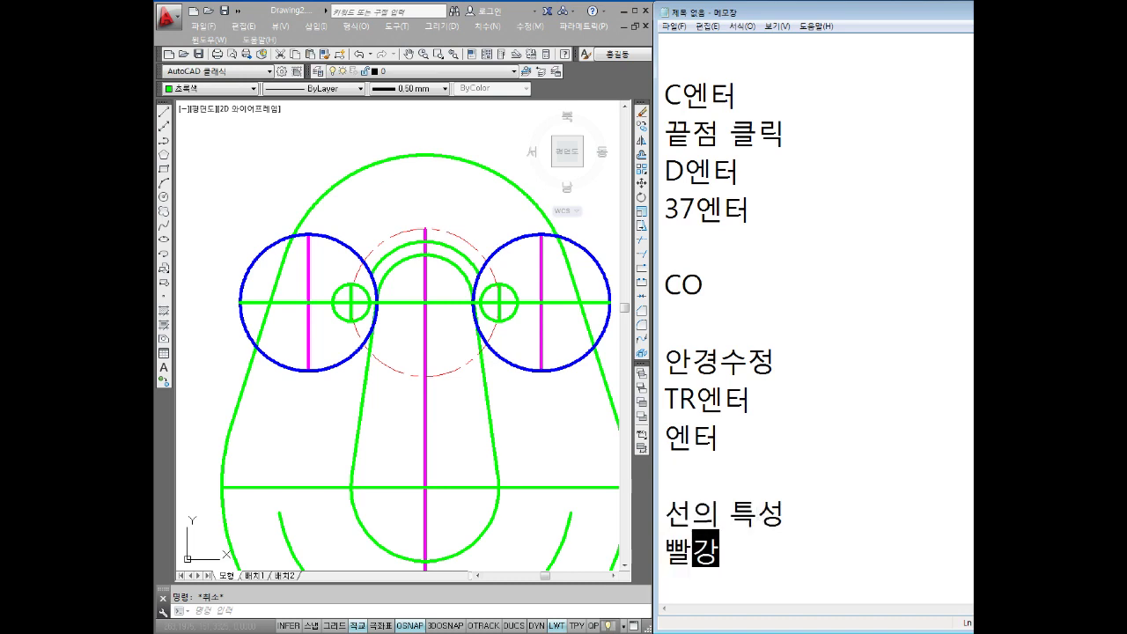
type("센터")
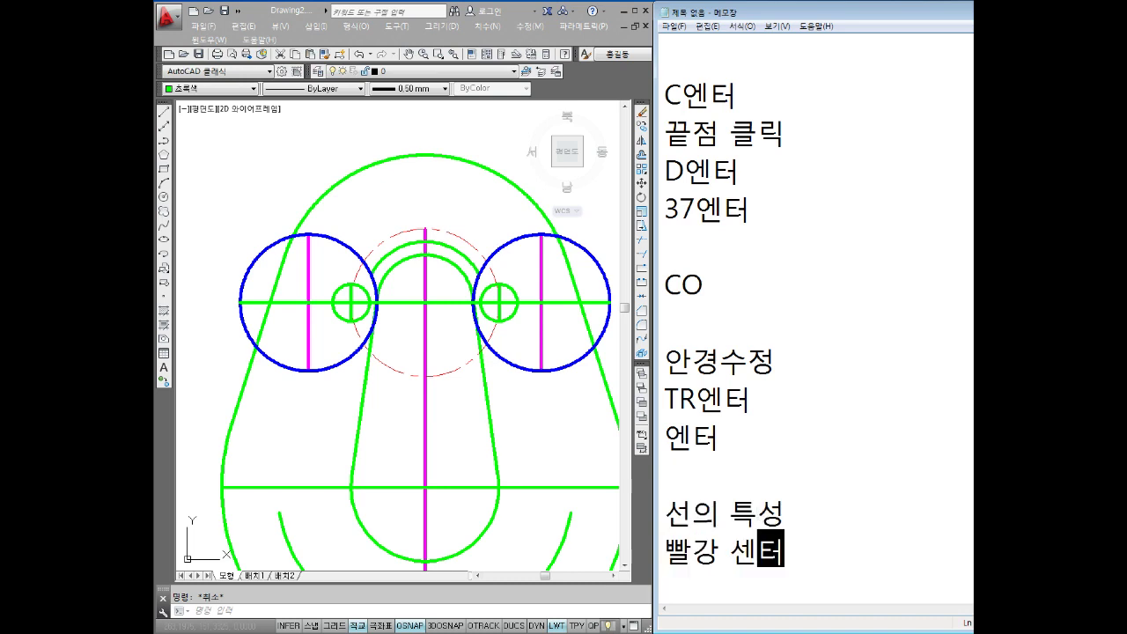
type(" 0.25")
key("Return")
Crossing-select the vertical, horizontal and smile centre lines of the face.
left_click(397, 302)
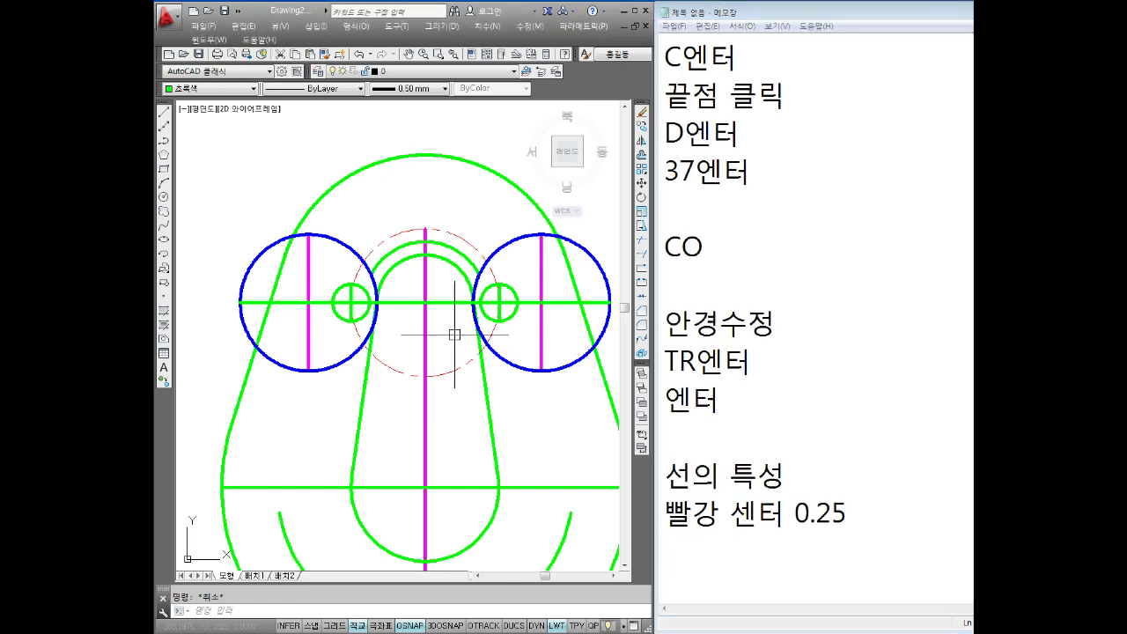
scroll(302, 303, "up", 3)
left_click(328, 331)
left_click(322, 283)
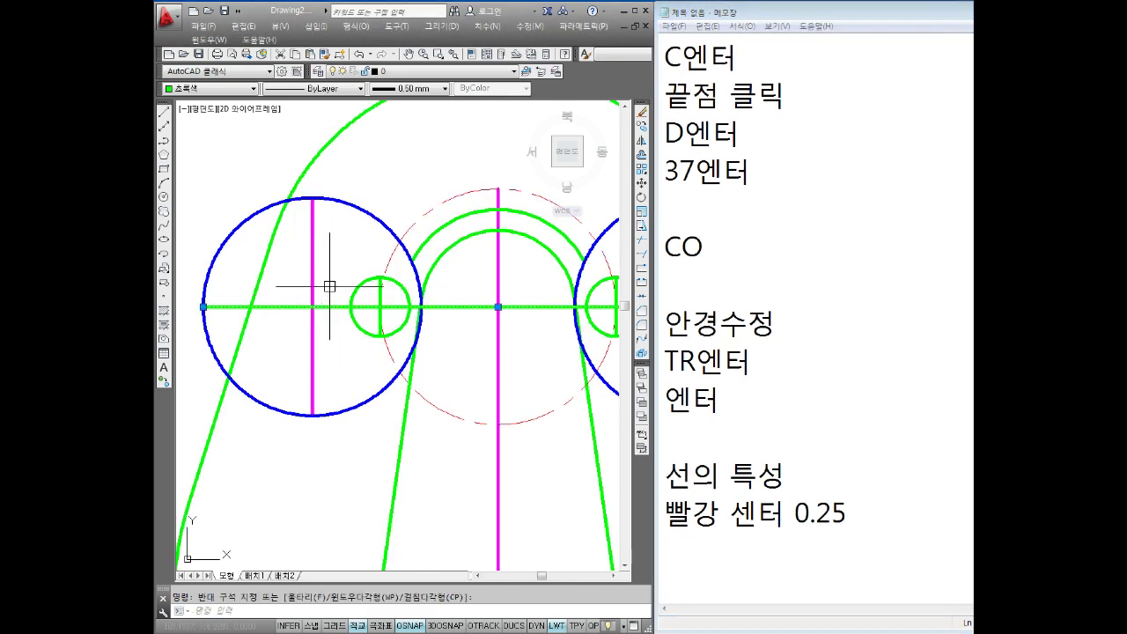
scroll(384, 295, "up", 6)
scroll(384, 295, "down", 1)
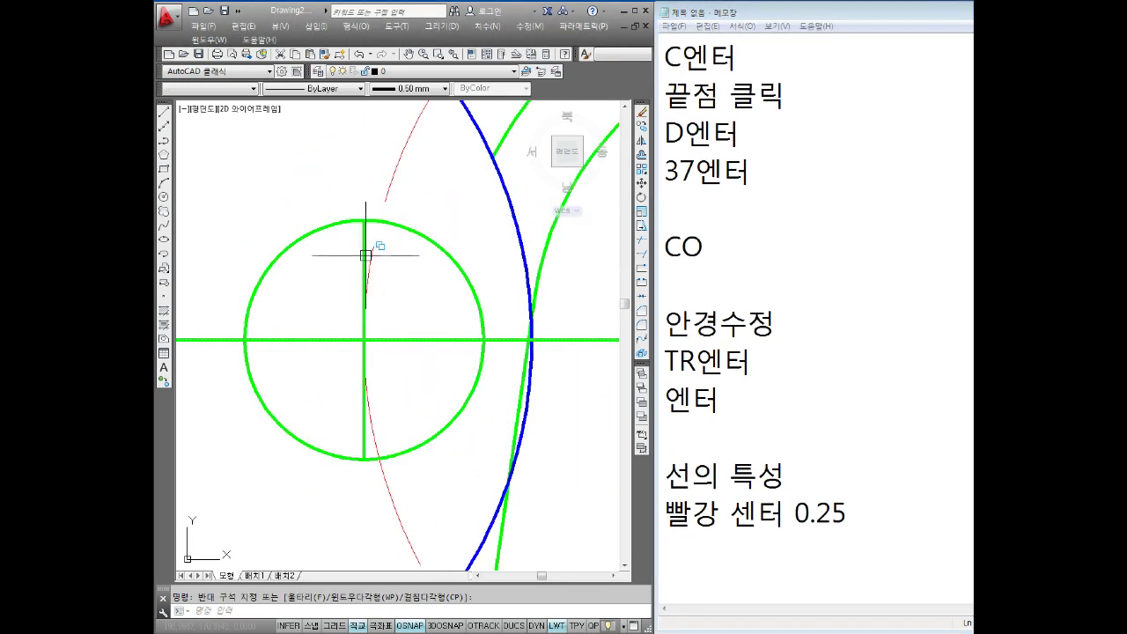
scroll(364, 256, "down", 3)
scroll(401, 314, "up", 4)
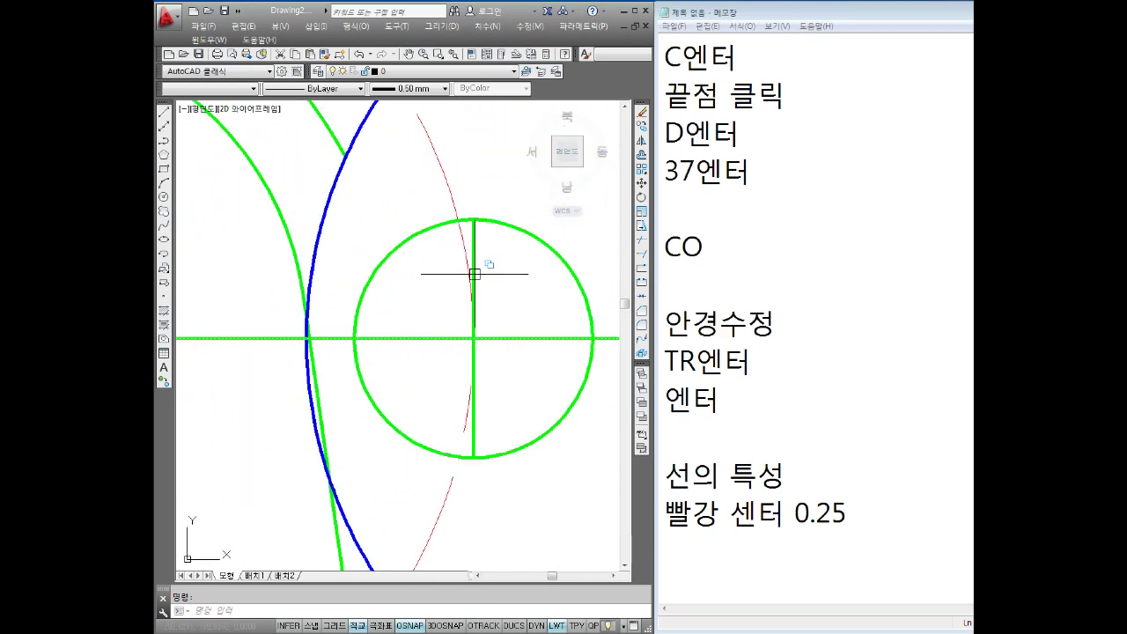
left_click(475, 264)
scroll(528, 299, "down", 5)
scroll(449, 317, "up", 1)
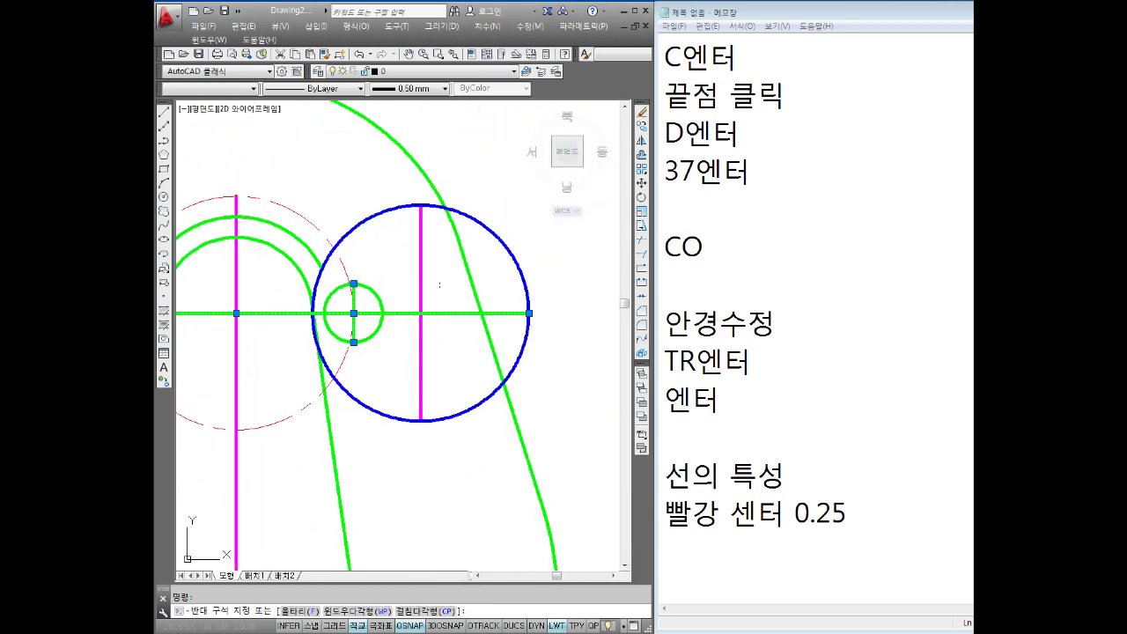
scroll(449, 317, "down", 3)
scroll(414, 317, "up", 1)
left_click(394, 298)
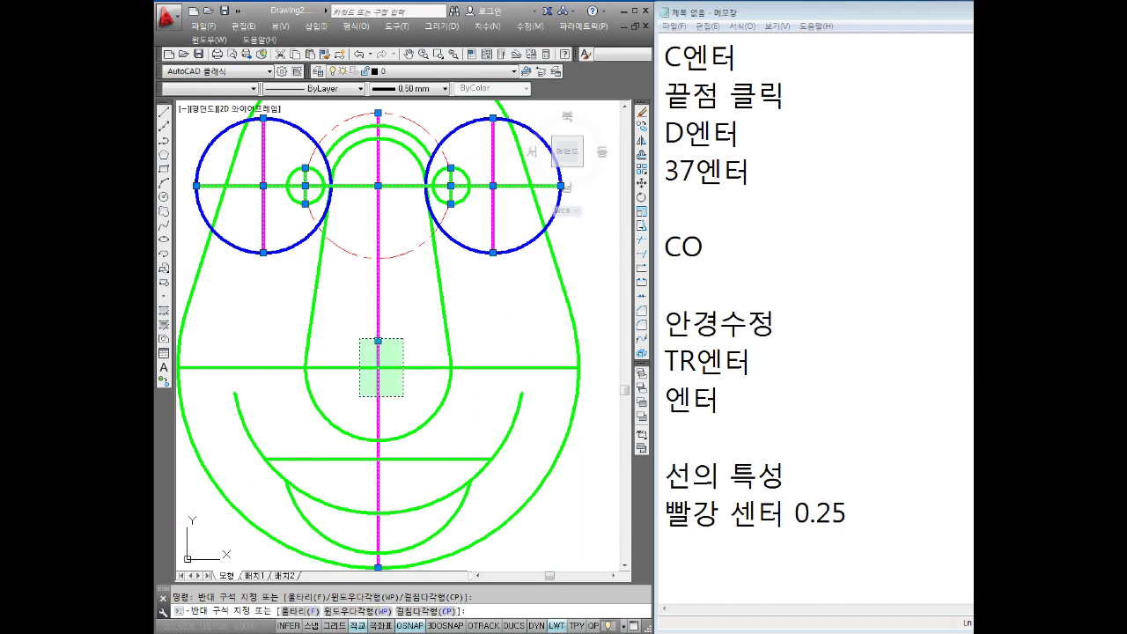
left_click(365, 397)
middle_click_drag(382, 361, 396, 313)
left_click(456, 411)
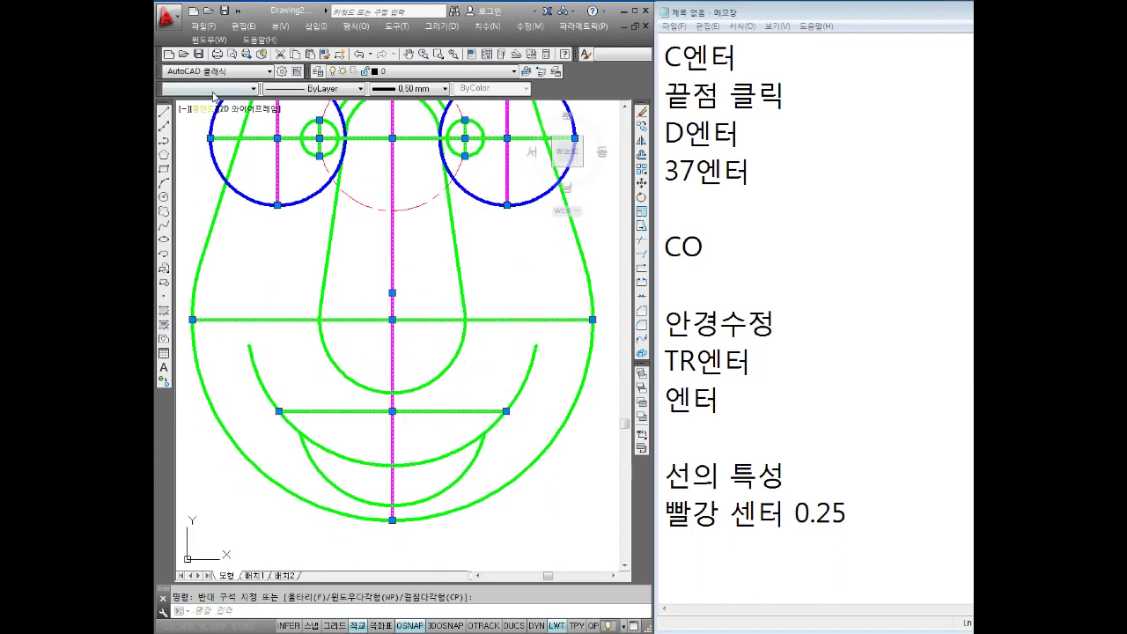
Make the selected centre lines red, CENTER linetype, 0.25 mm lineweight.
left_click(214, 88)
left_click(207, 117)
left_click(317, 88)
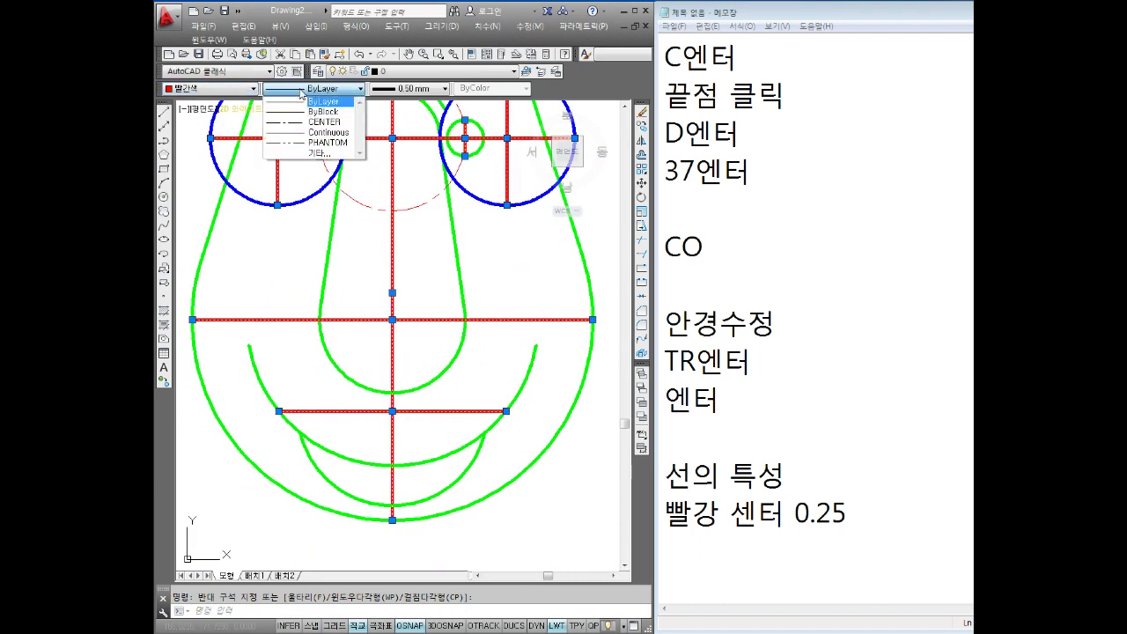
left_click(315, 132)
left_click(317, 88)
left_click(322, 121)
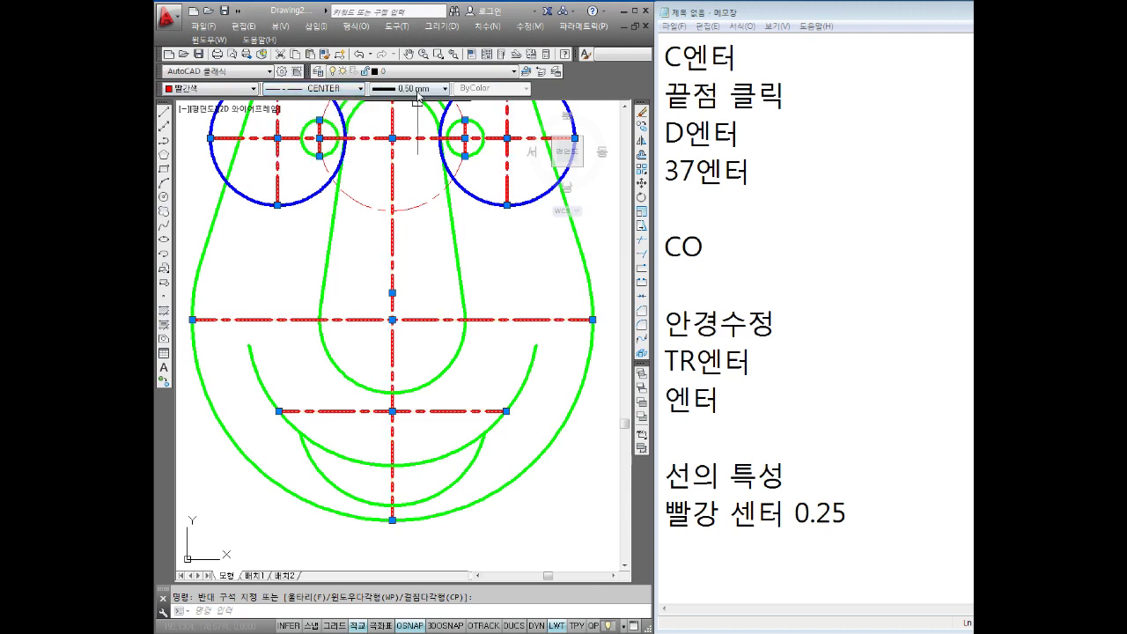
left_click(417, 91)
left_click(415, 227)
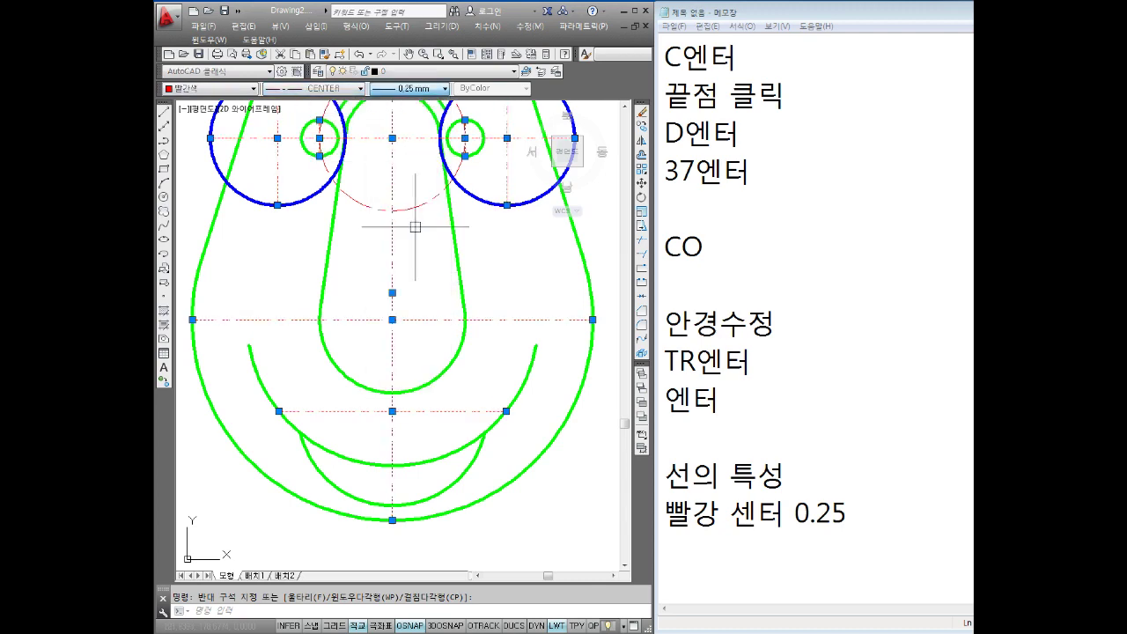
key("Escape")
scroll(488, 308, "down", 4)
Record 'LTS엔터' and '0.3' as new lines in the Notepad notes.
scroll(569, 333, "up", 2)
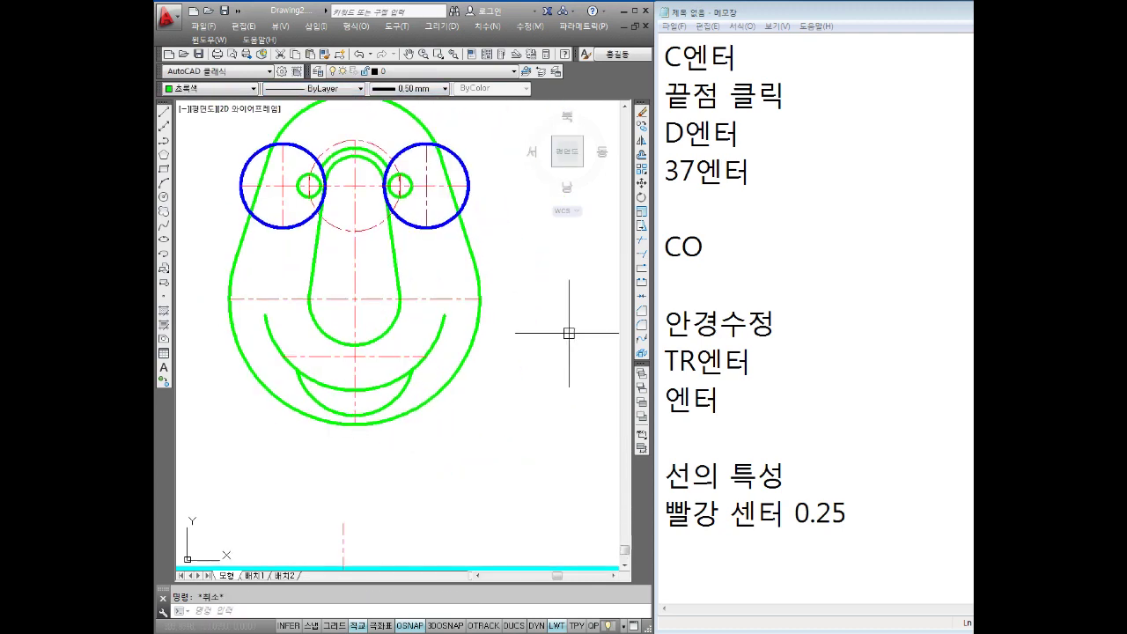
left_click(859, 518)
key("Return")
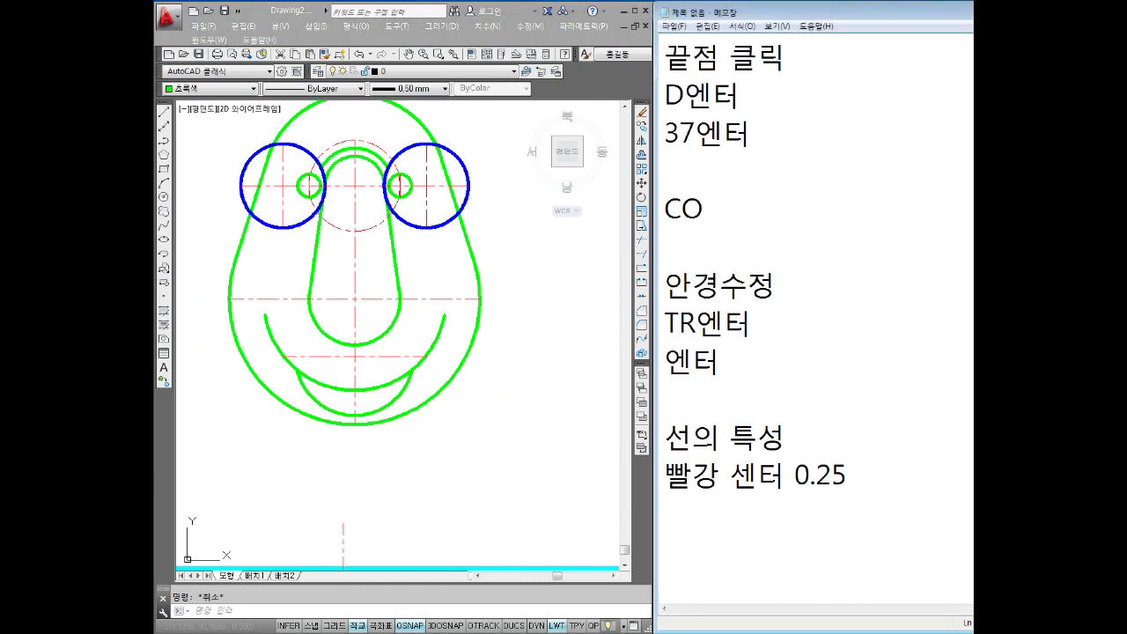
type("LTS엔터")
key("Return")
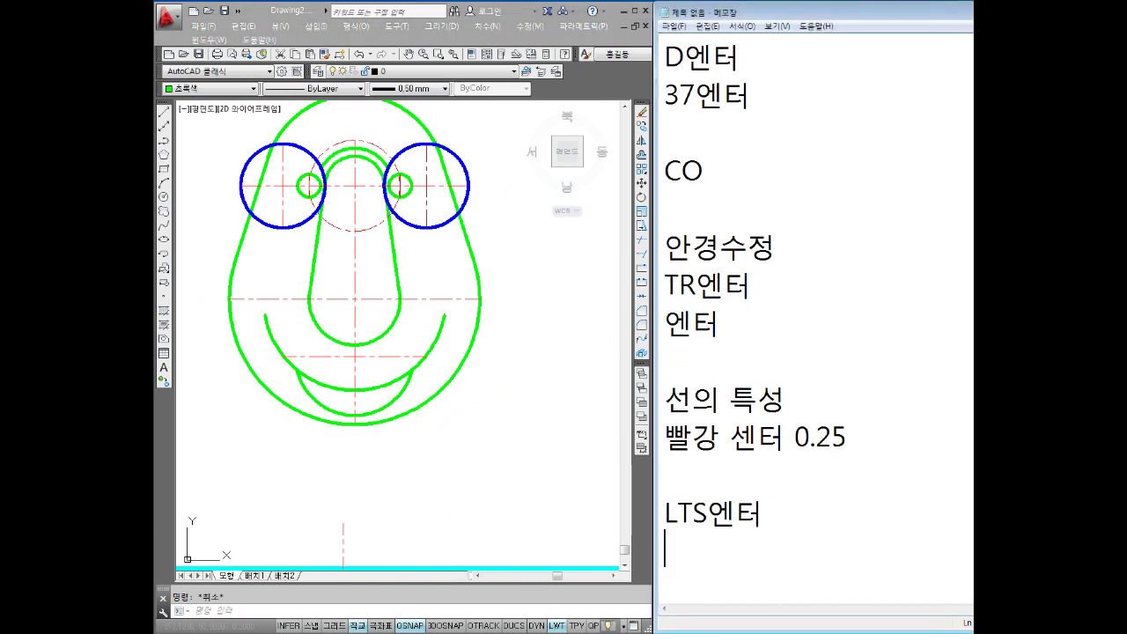
type("0.3")
key("Return")
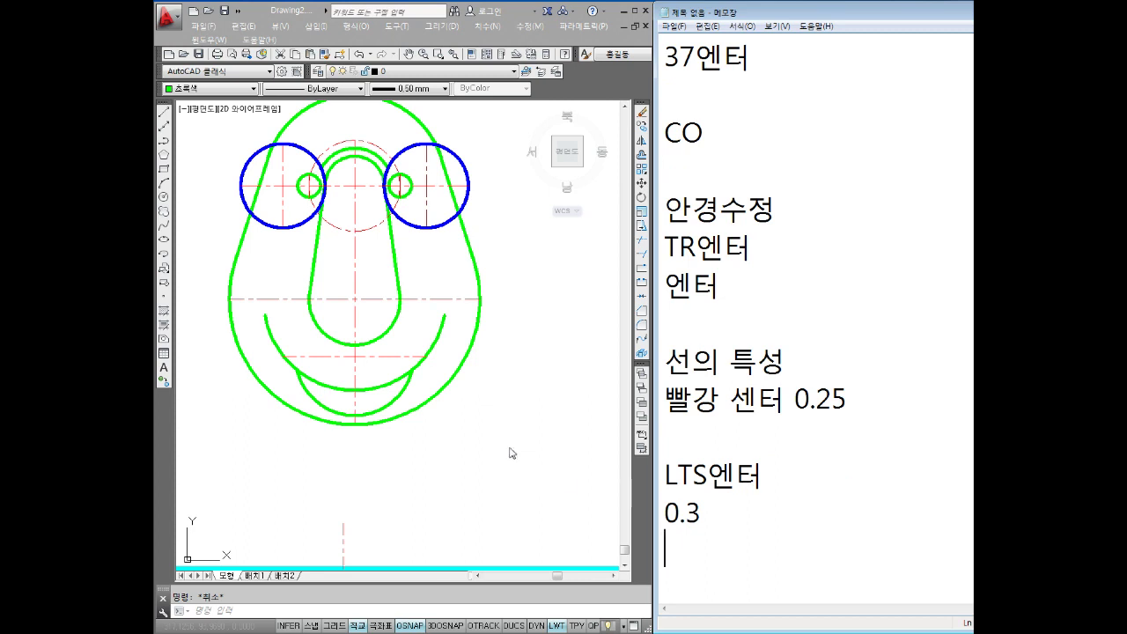
Set the drawing's linetype scale (LTS) to 0.3.
left_click(509, 447)
type("S")
key("Return")
type("0.3")
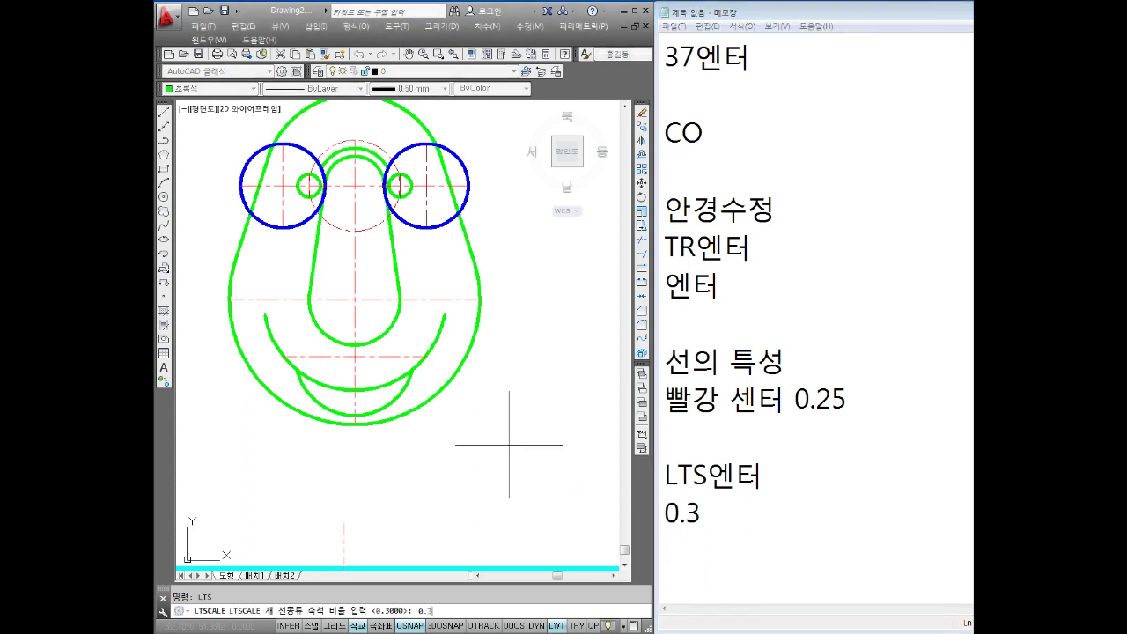
key("Return")
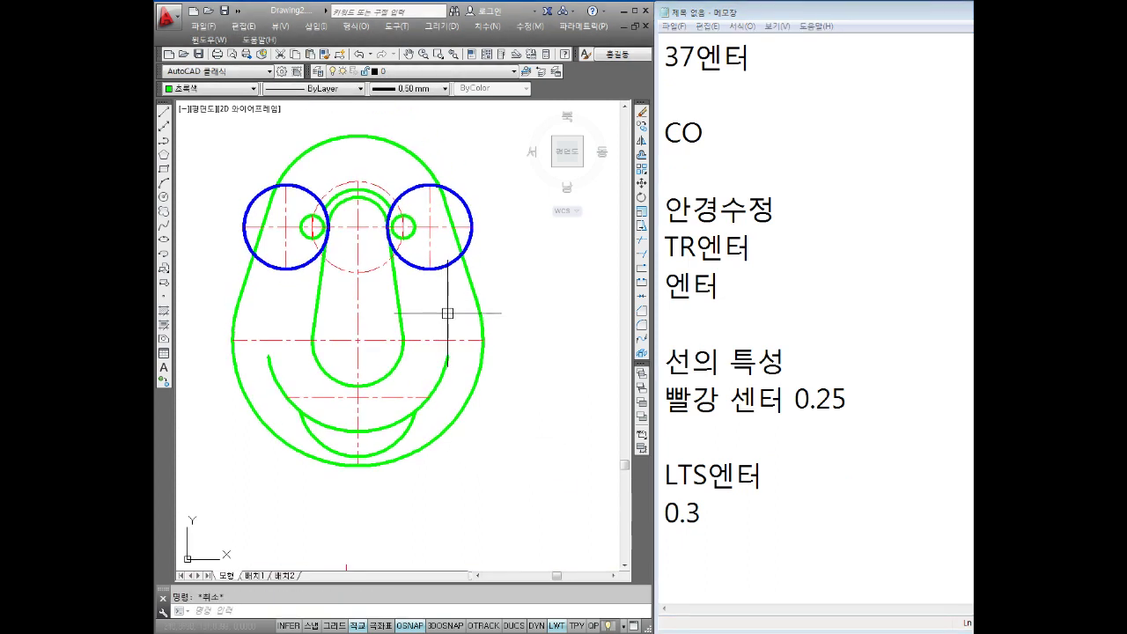
left_click(712, 533)
key("Return")
key("Return")
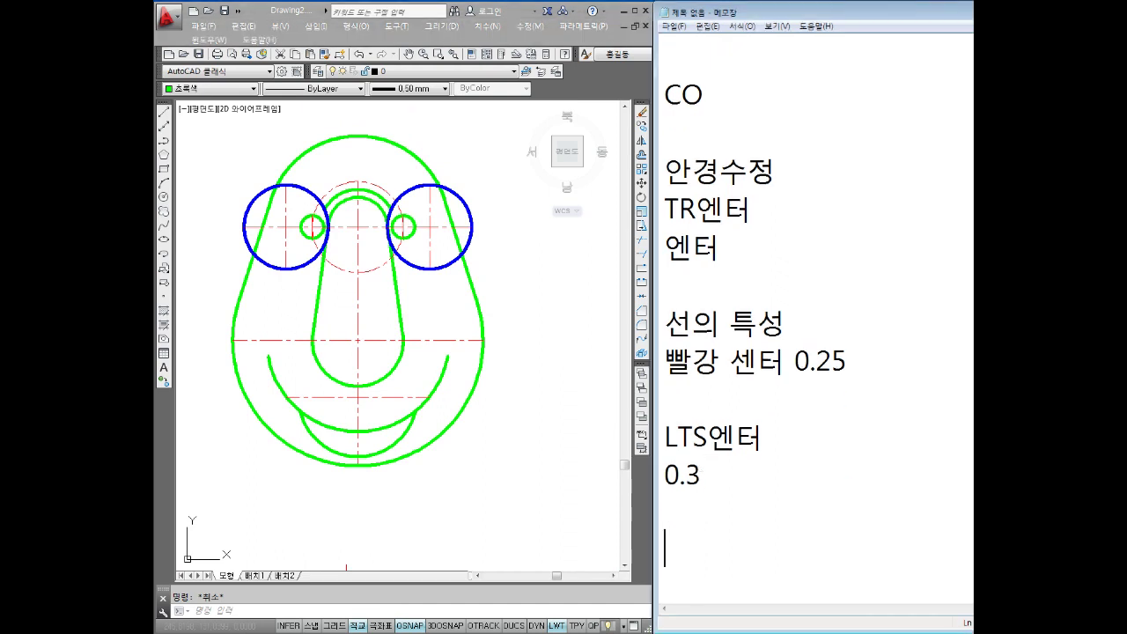
Note 'LEN엔터', 'DE엔터' and '4엔터' as new lines in Notepad.
type("LEN엔터")
key("Return")
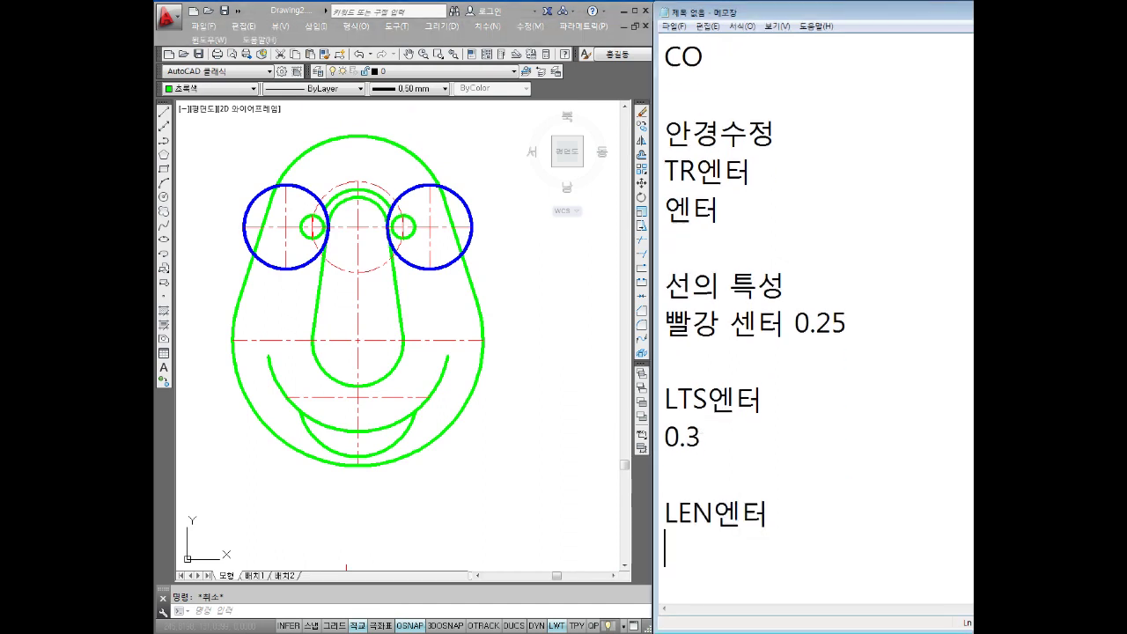
type("DE엔ㅌ")
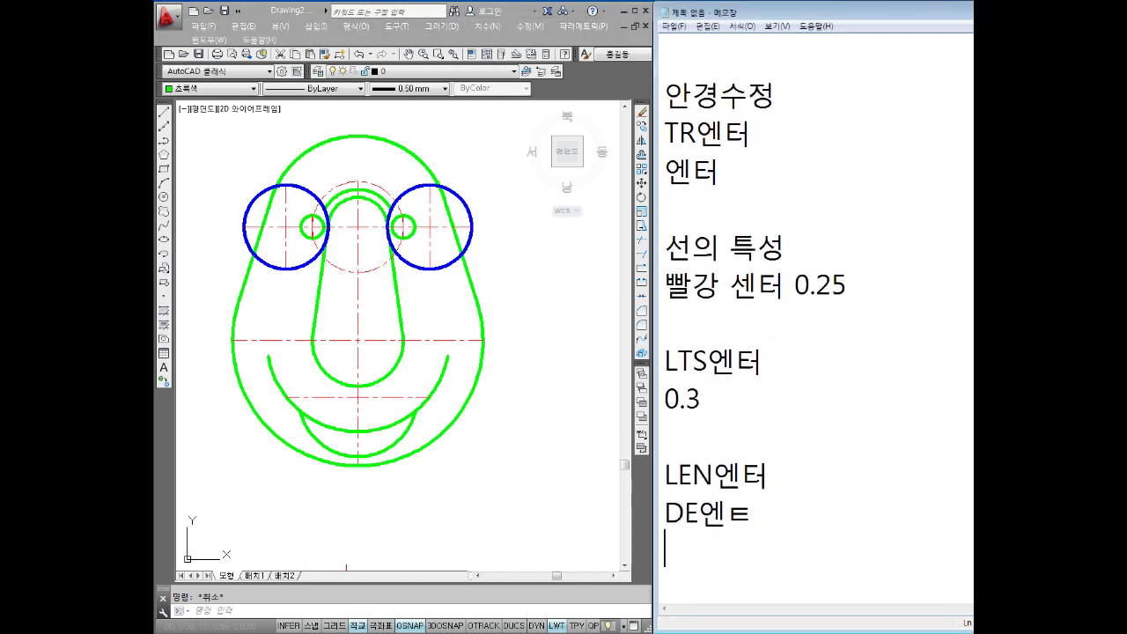
type("ㅓ")
key("Return")
type("45")
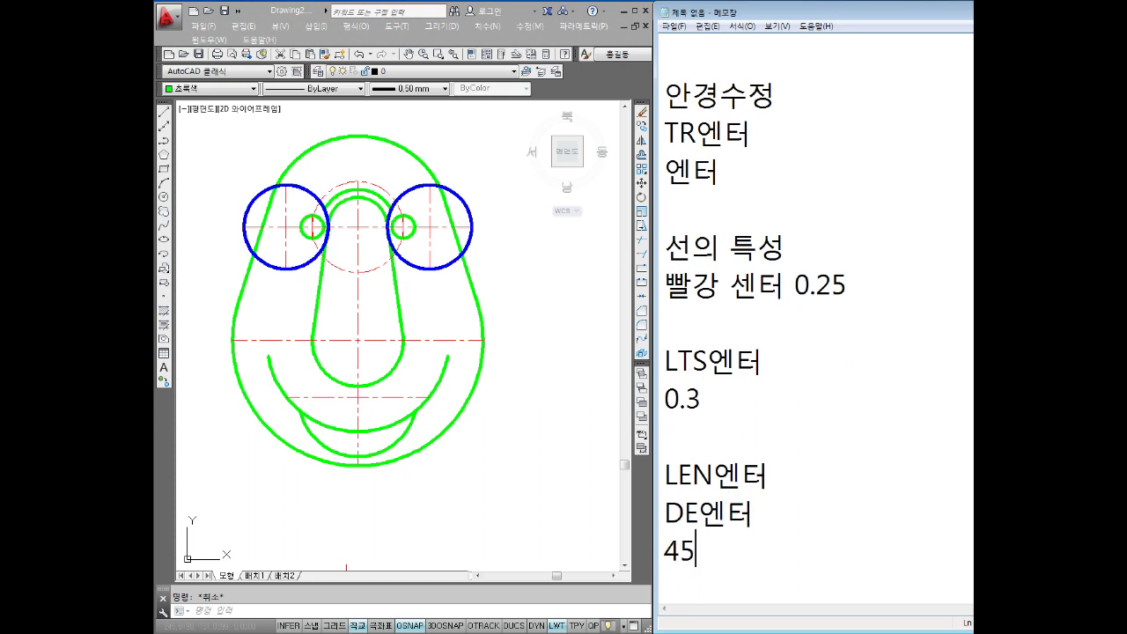
type("엔터")
key("Return")
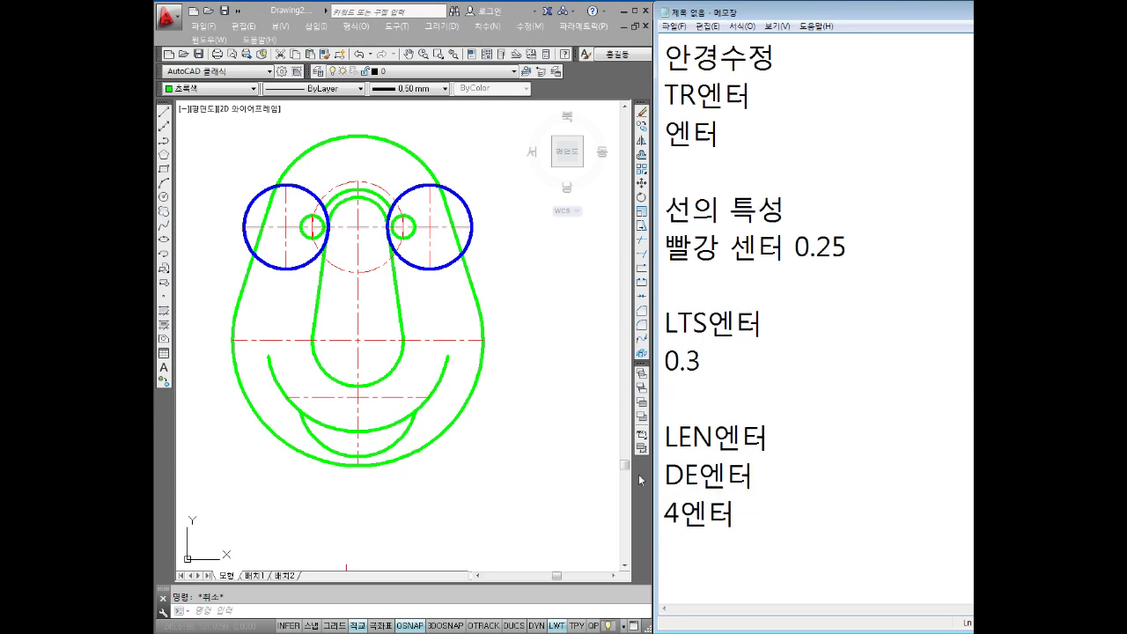
Start the LENGTHEN command and bring the whole face drawing into view.
middle_click_drag(299, 267, 341, 299)
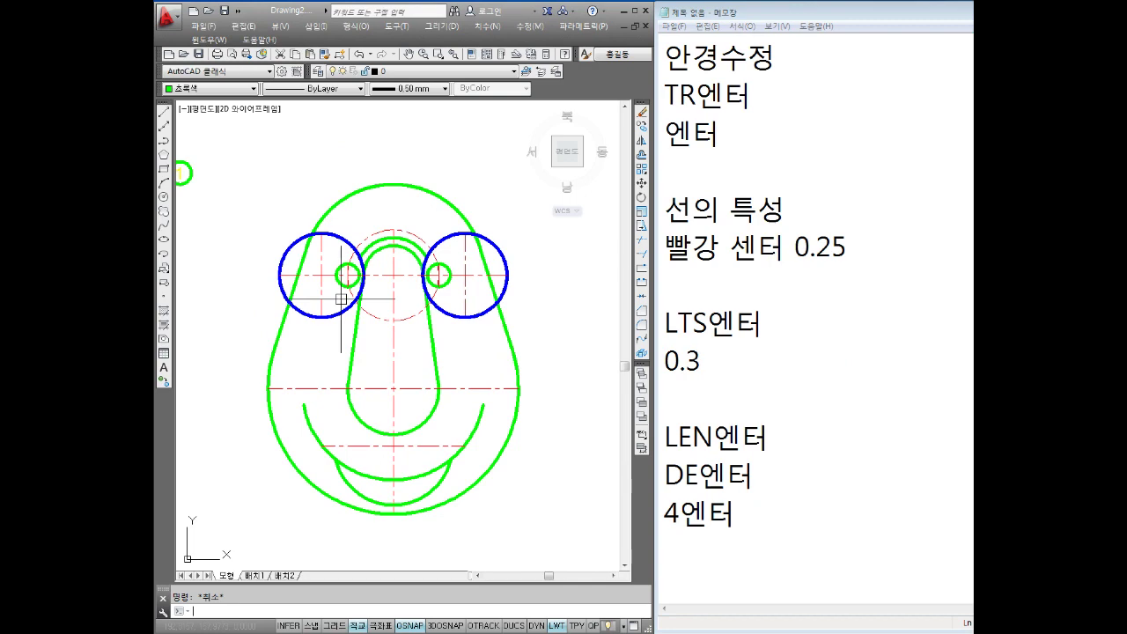
scroll(310, 286, "up", 2)
type("len")
key("Return")
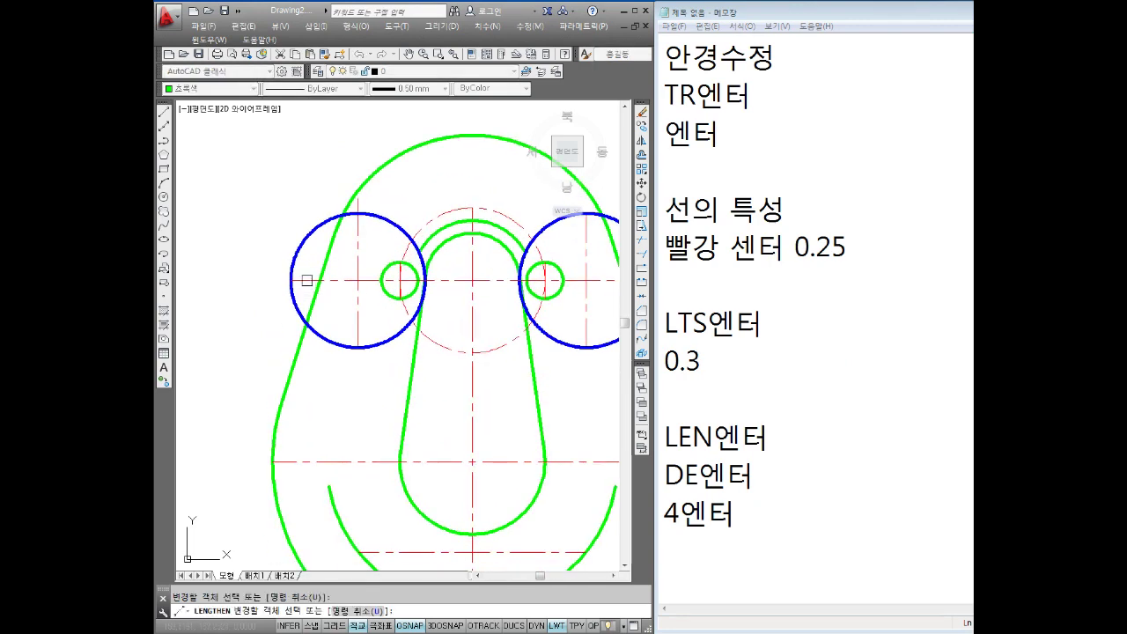
scroll(386, 301, "up", 5)
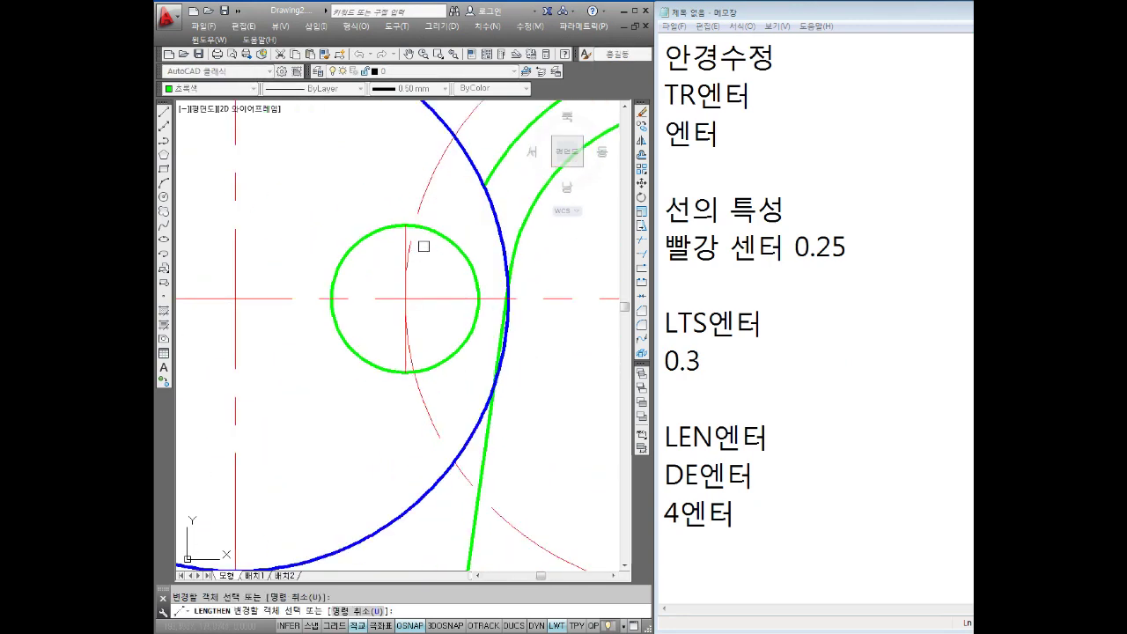
scroll(414, 251, "up", 5)
scroll(401, 265, "down", 4)
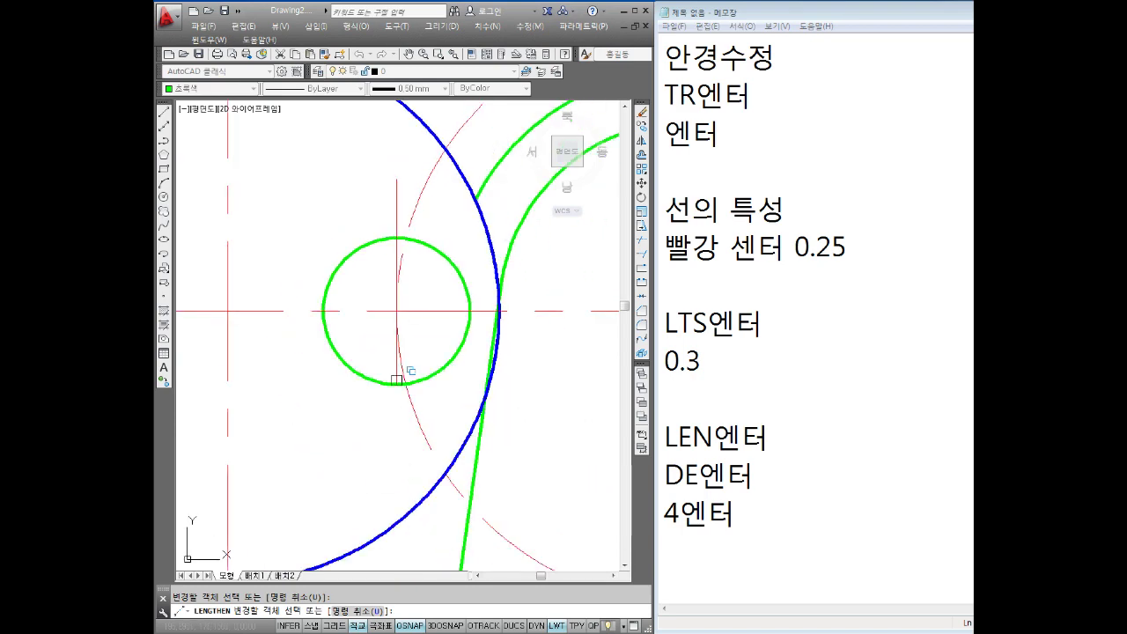
middle_click_drag(402, 364, 326, 334)
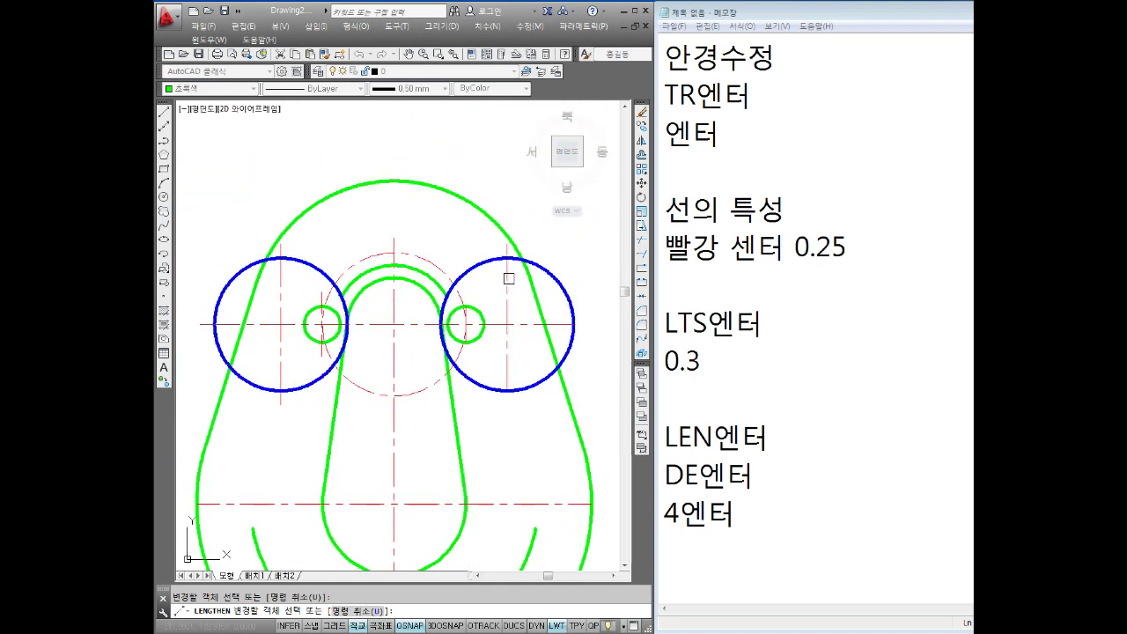
scroll(518, 316, "up", 4)
scroll(553, 339, "down", 4)
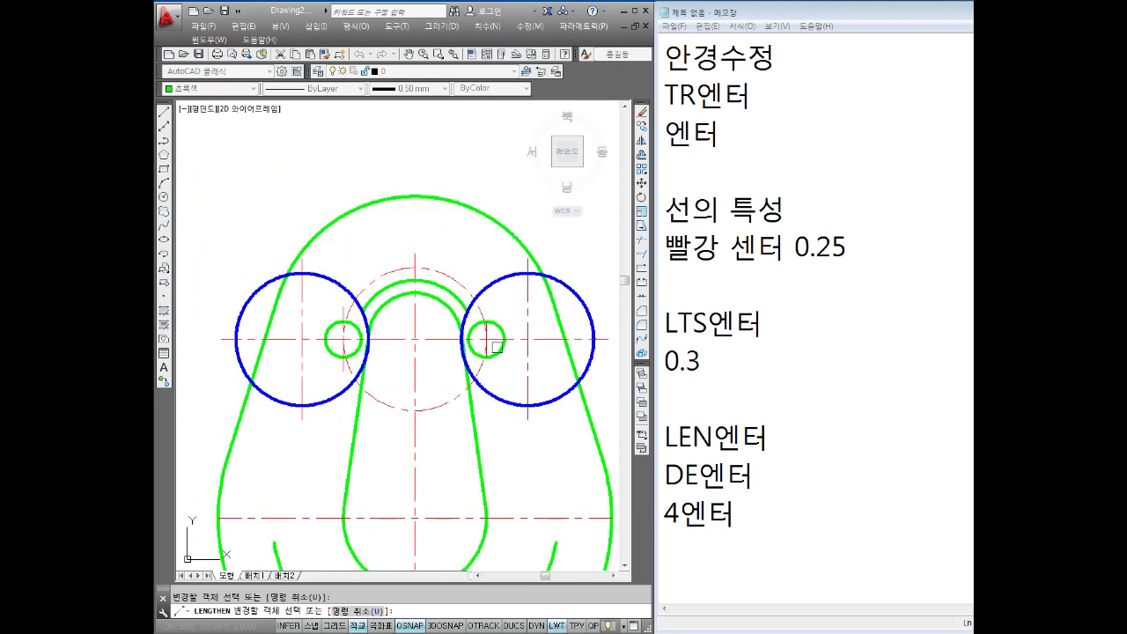
scroll(497, 347, "up", 10)
scroll(468, 305, "down", 1)
scroll(443, 267, "down", 4)
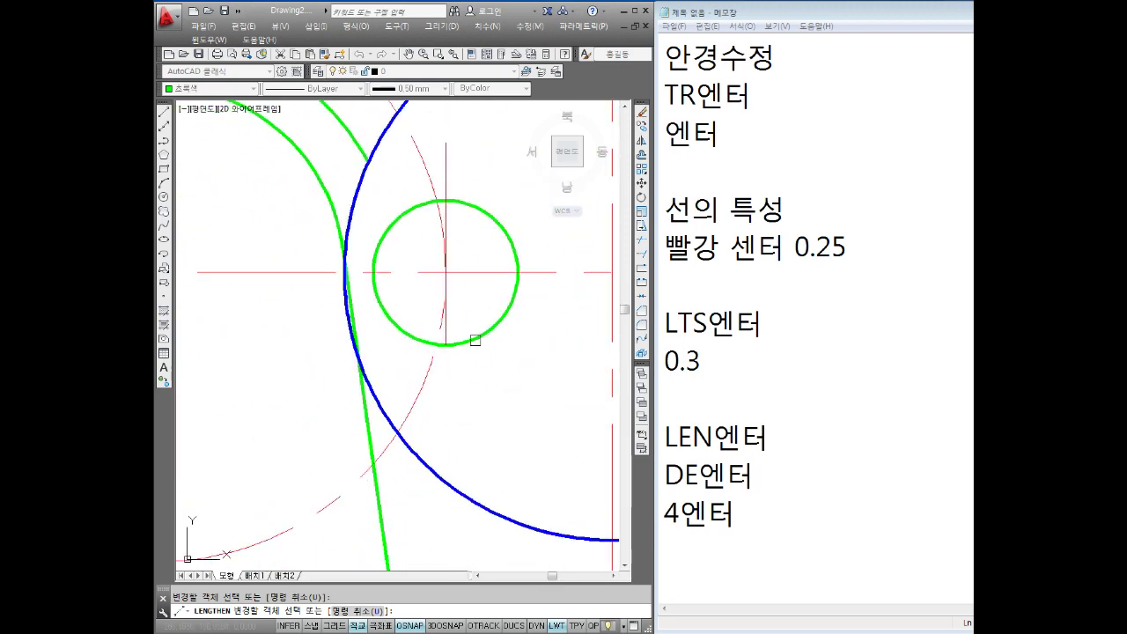
scroll(476, 340, "up", 4)
scroll(400, 327, "down", 4)
scroll(405, 335, "down", 7)
middle_click_drag(432, 511, 431, 392)
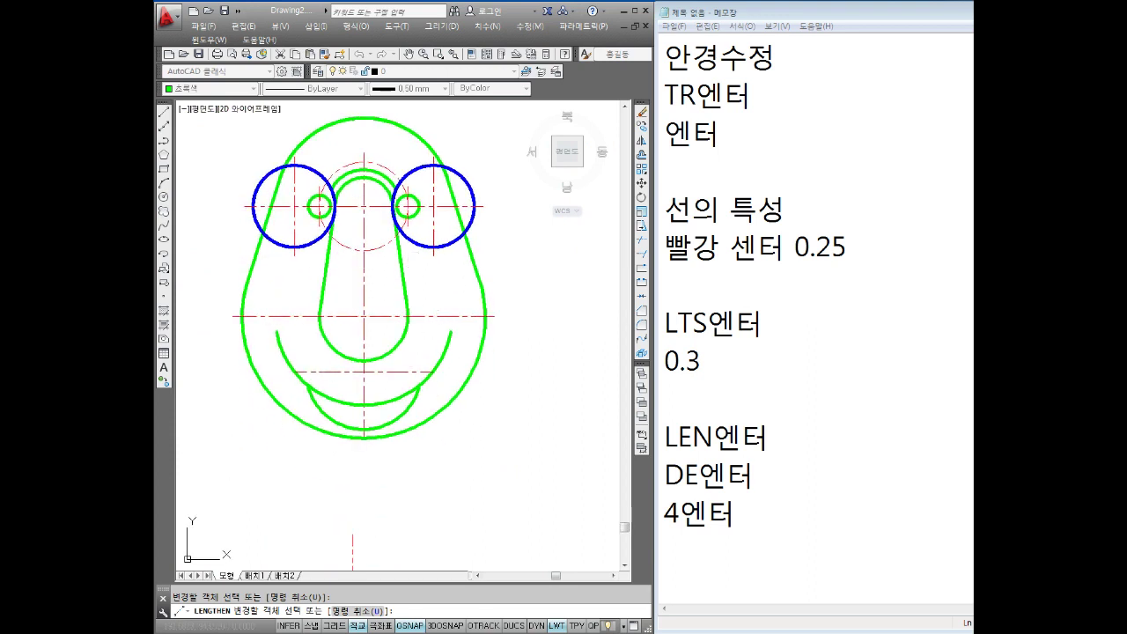
scroll(376, 394, "down", 3)
scroll(373, 323, "up", 3)
scroll(390, 330, "up", 1)
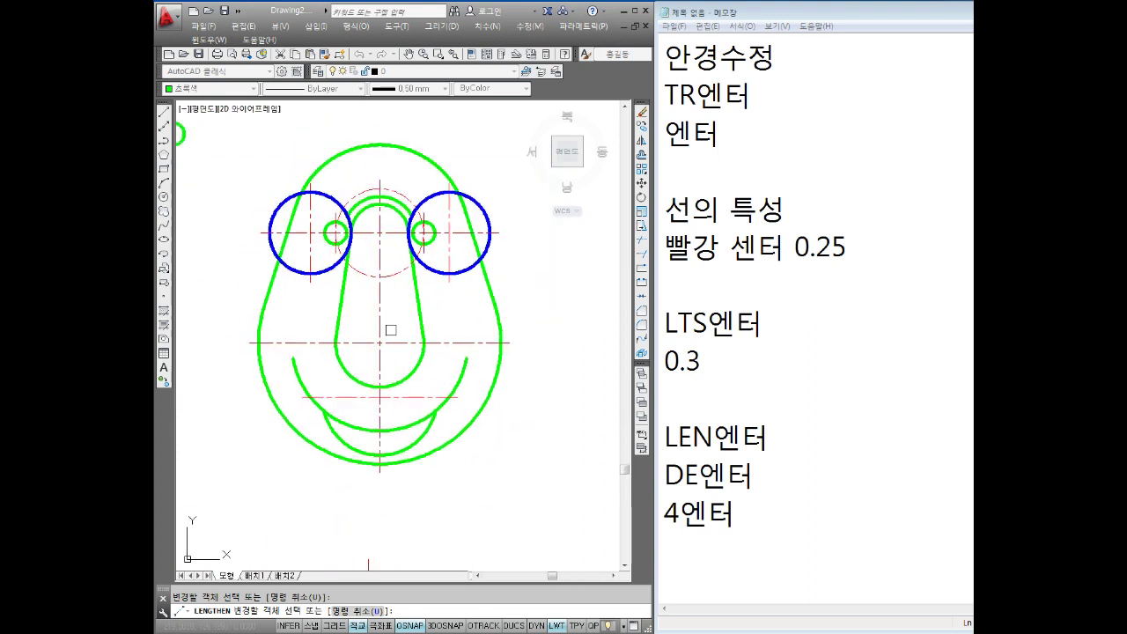
Copy the framed face drawing from its lower-left corner to the right of the original.
key("Escape")
scroll(388, 309, "down", 3)
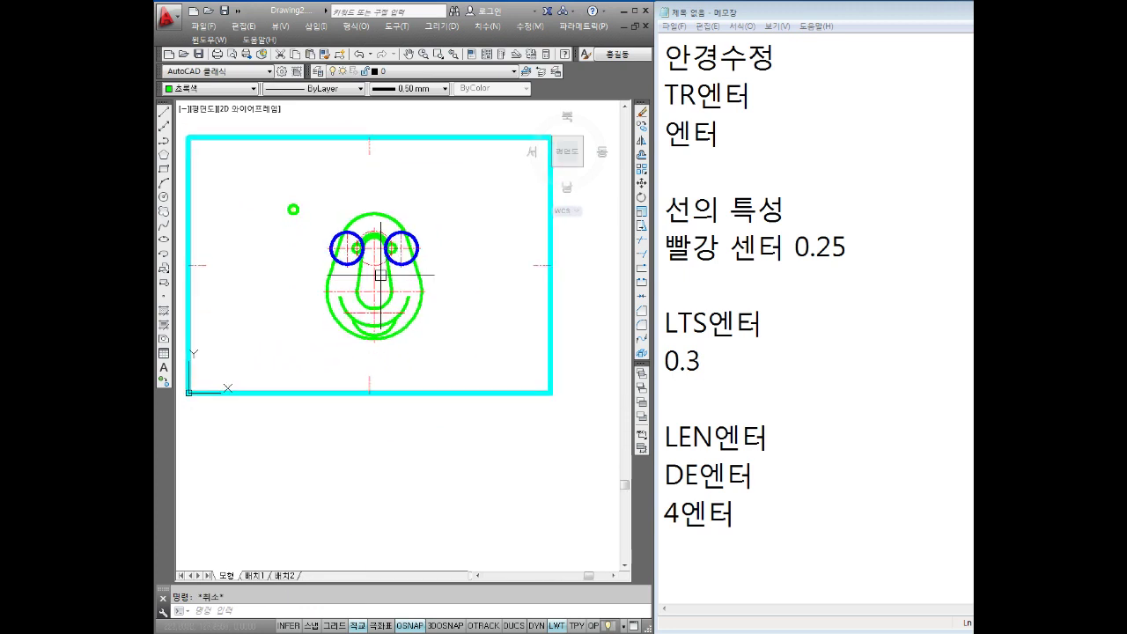
scroll(380, 274, "down", 2)
scroll(385, 272, "up", 2)
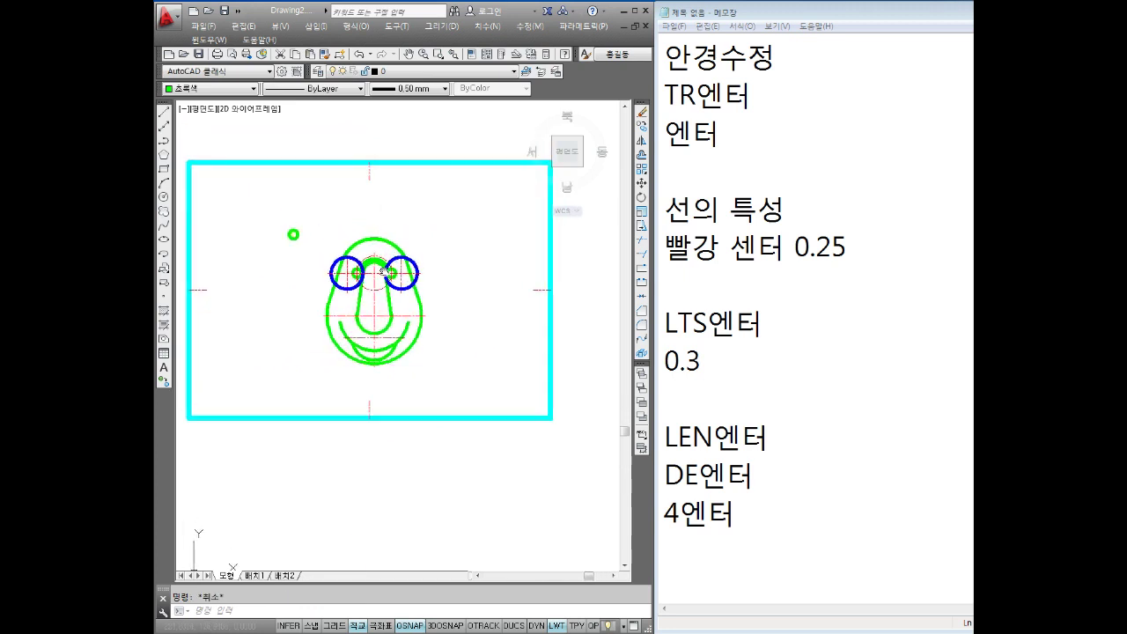
type("co")
key("Return")
scroll(537, 325, "down", 2)
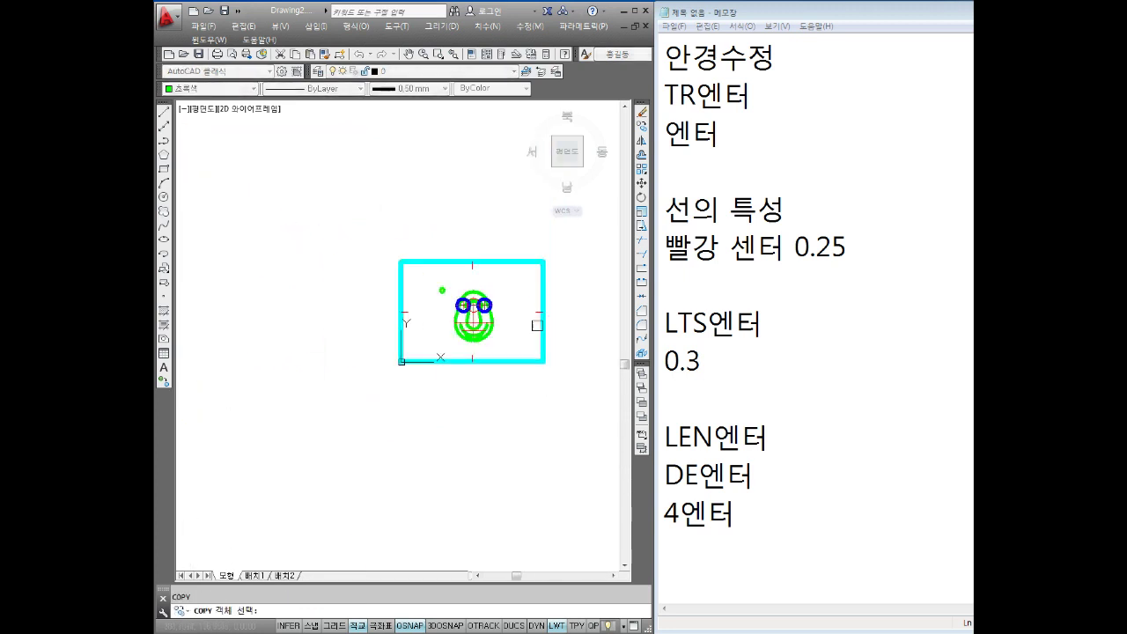
middle_click_drag(537, 325, 436, 342)
left_click(491, 228)
left_click(247, 444)
key("Return")
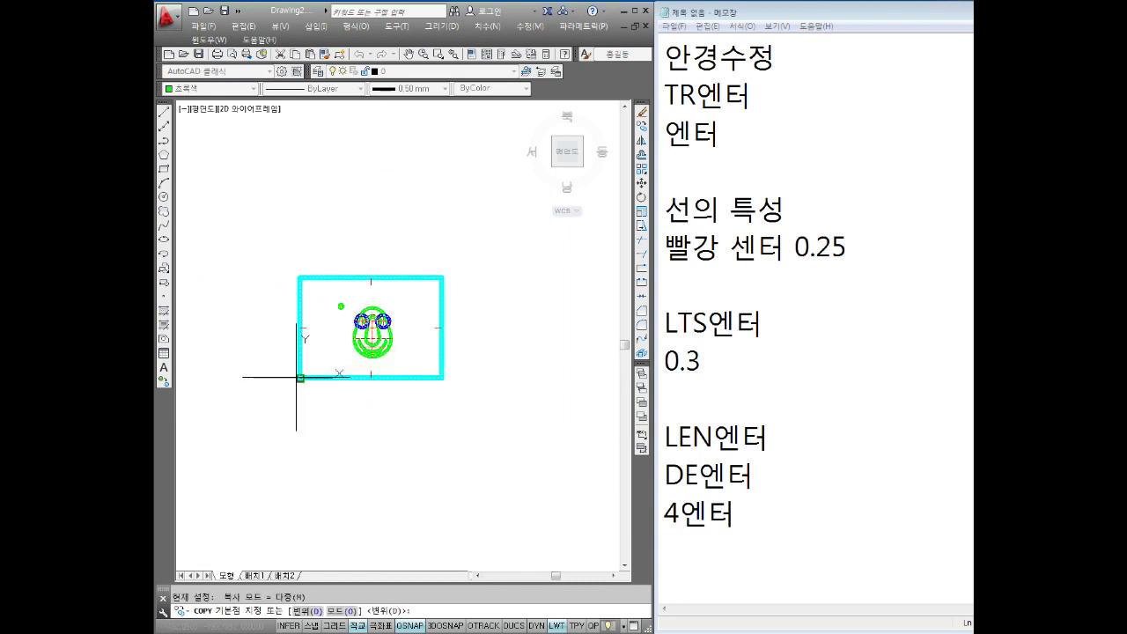
left_click(301, 377)
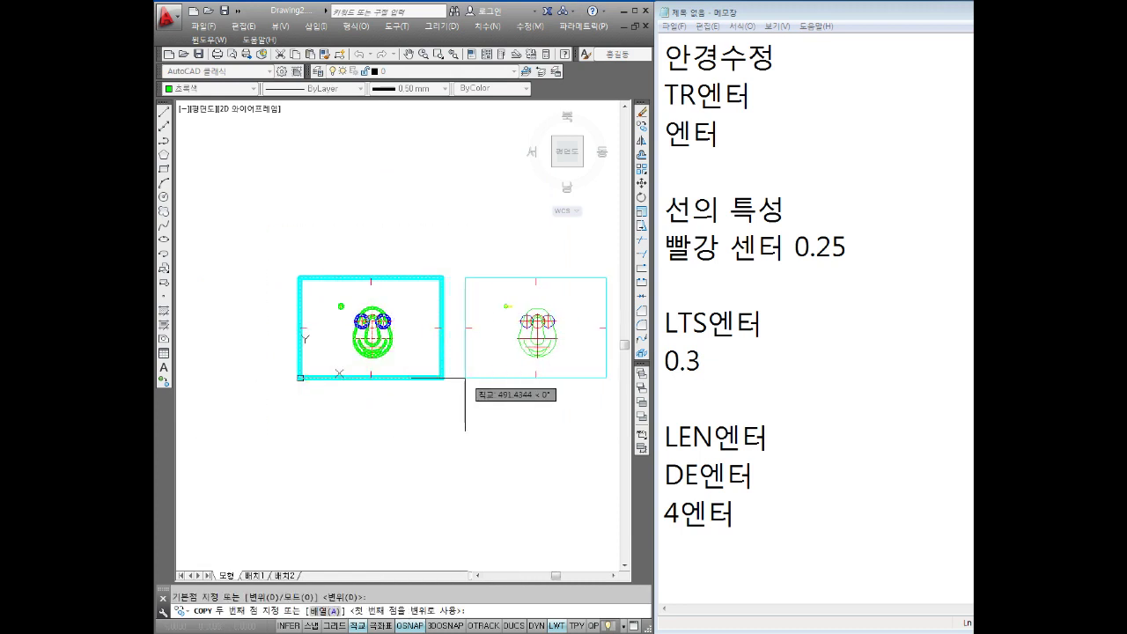
left_click(464, 378)
key("Escape")
Pan and zoom to bring the framed face back into view.
scroll(384, 334, "up", 2)
scroll(388, 352, "up", 3)
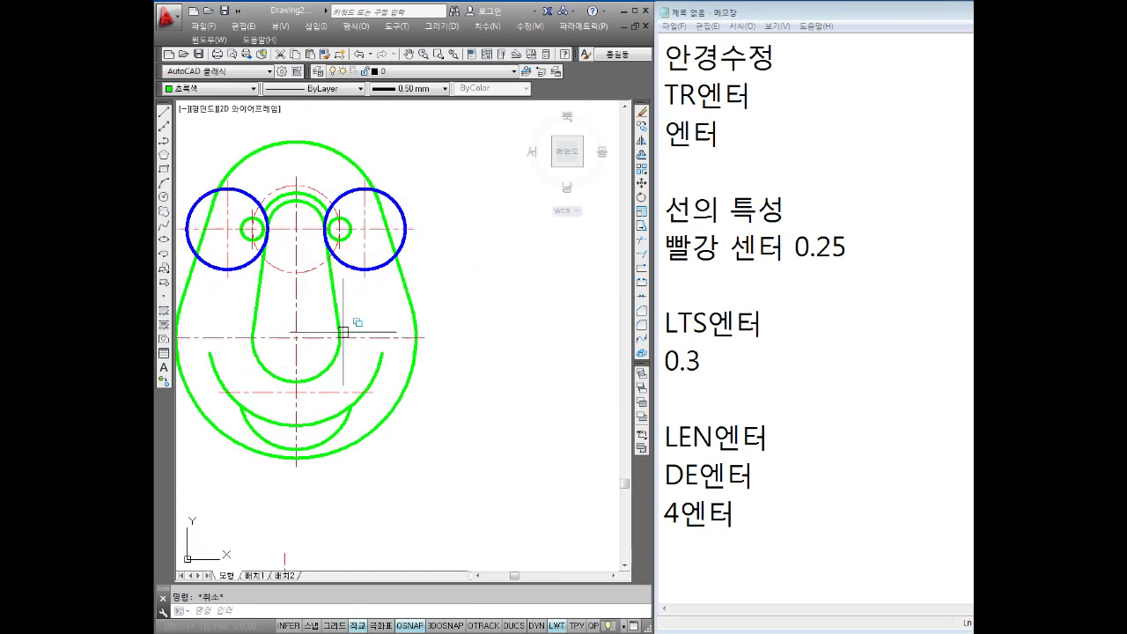
middle_click_drag(158, 171, 282, 222)
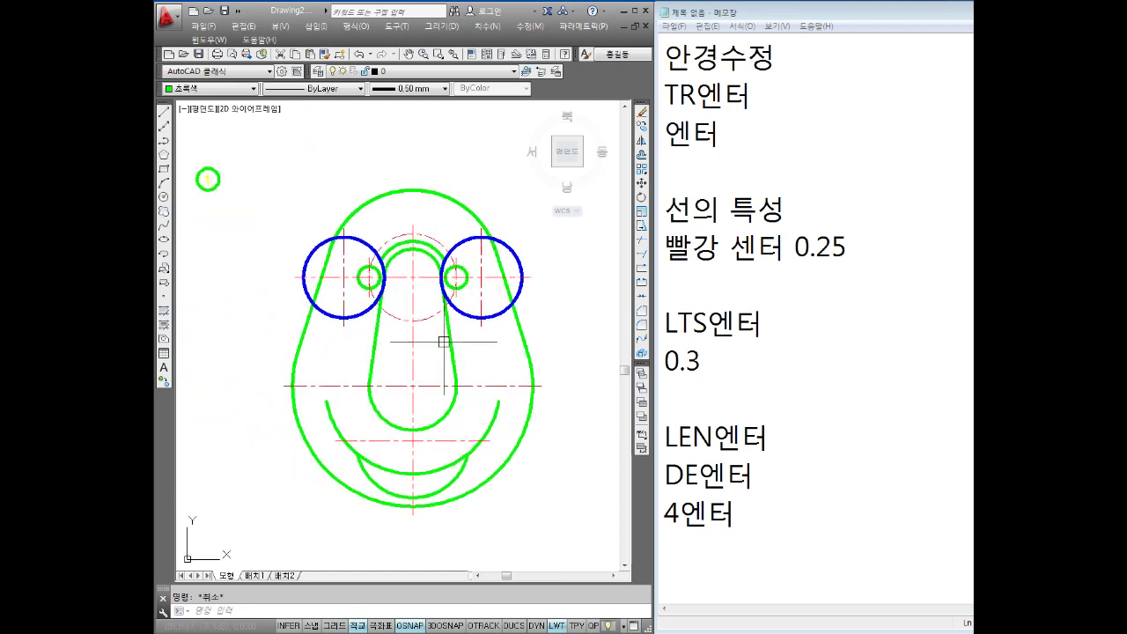
scroll(444, 341, "down", 4)
mouse_move(444, 341)
middle_mouse_down()
mouse_move(282, 277)
mouse_move(519, 291)
middle_mouse_up()
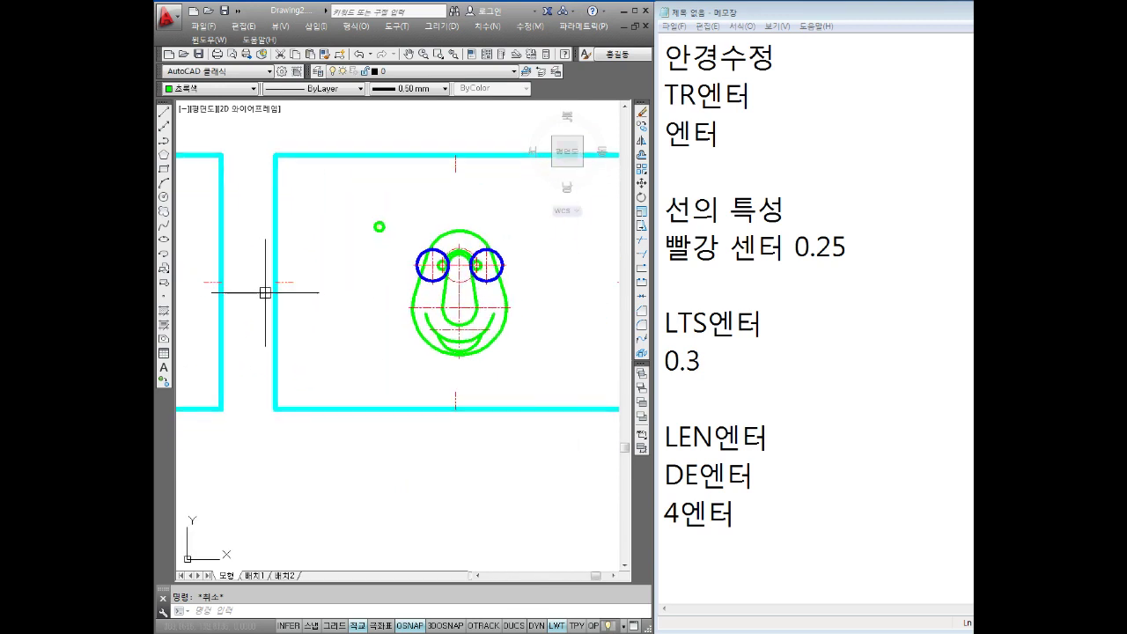
middle_click_drag(423, 282, 383, 301)
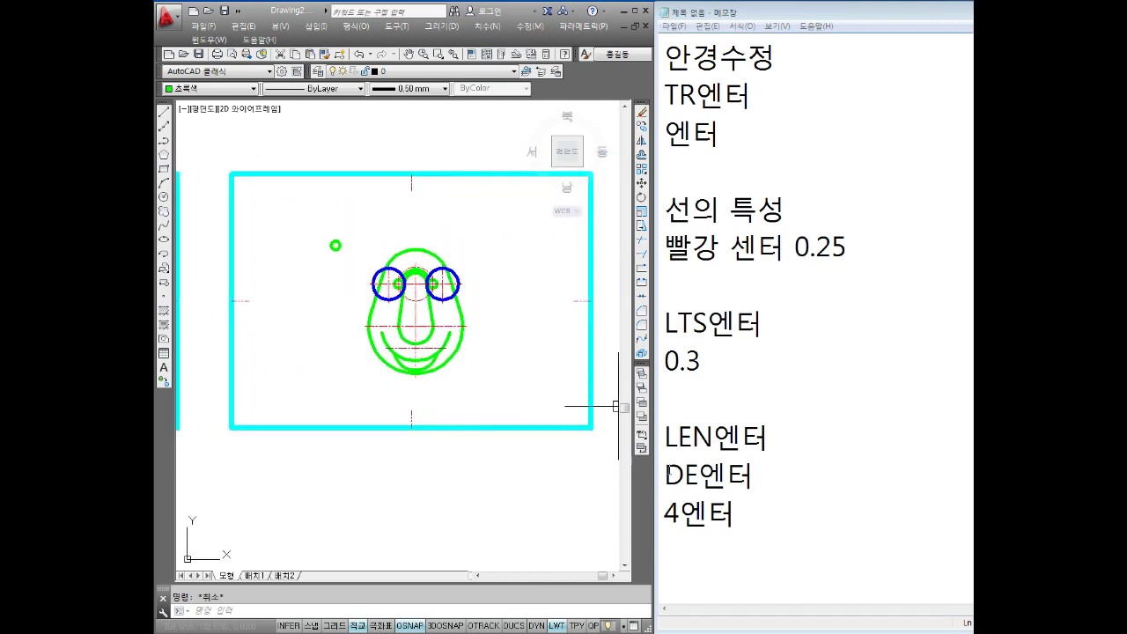
left_click(815, 508)
Add the note lines '선의특성' and '파랑 실선 0.25' below '4엔터'.
key("Return")
key("Return")
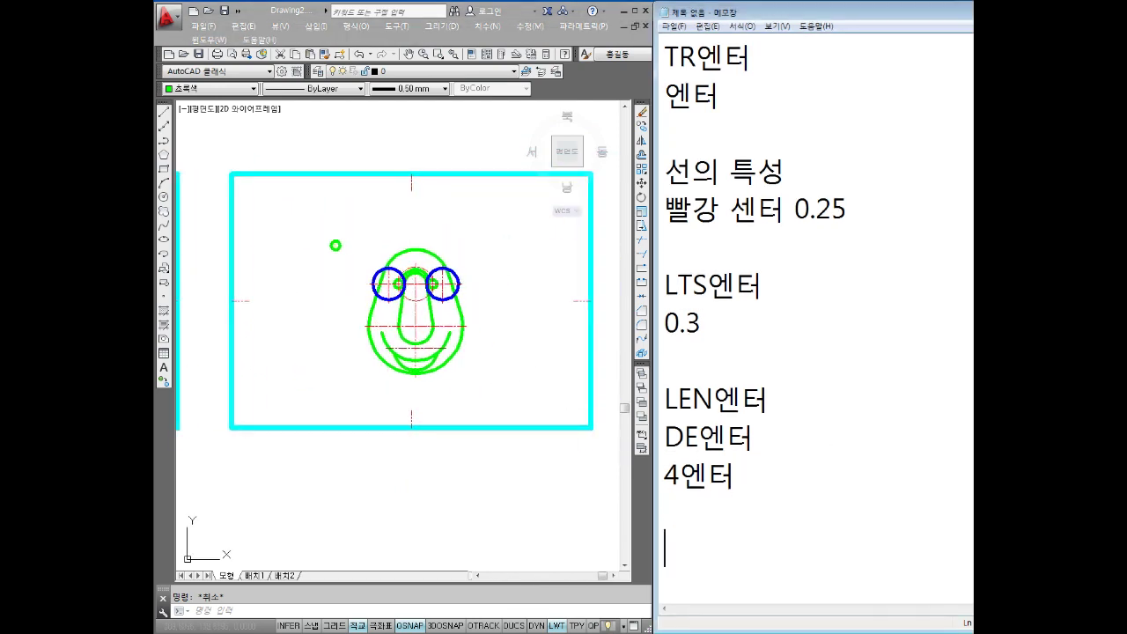
type("피")
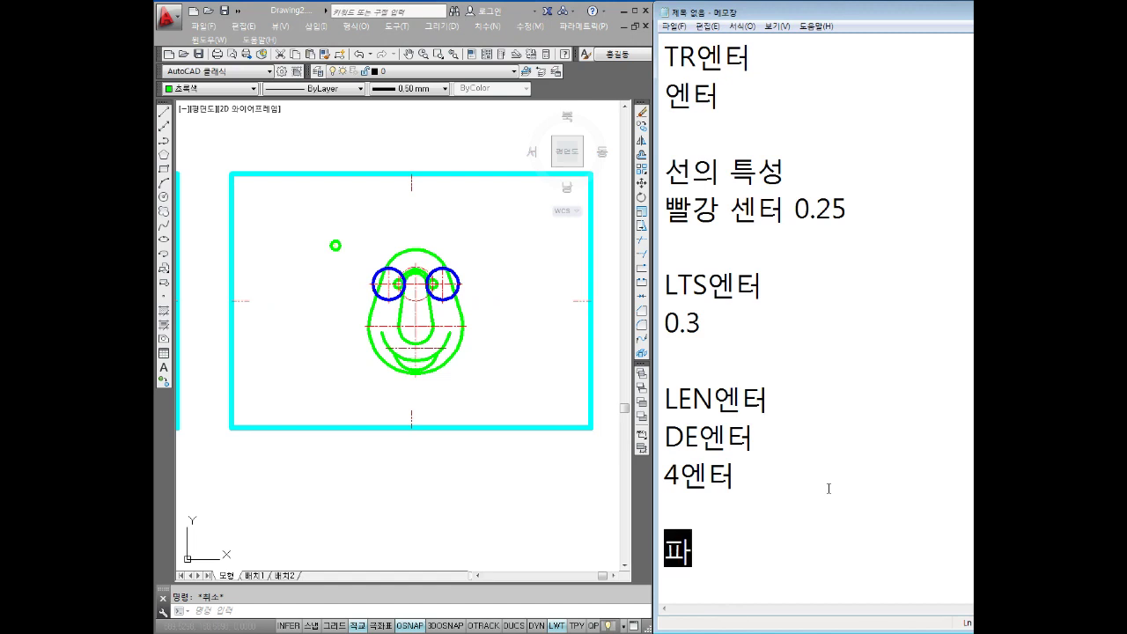
key("BackSpace")
key("BackSpace")
type("ㅅ")
type("선의")
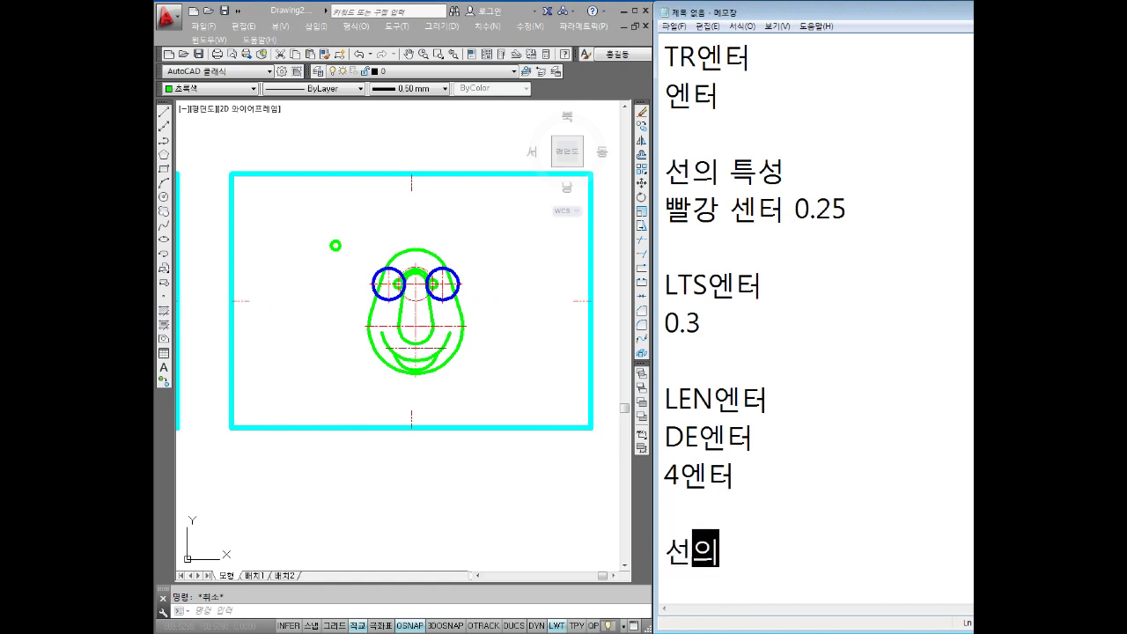
type("특성")
key("Return")
type("파랑 ")
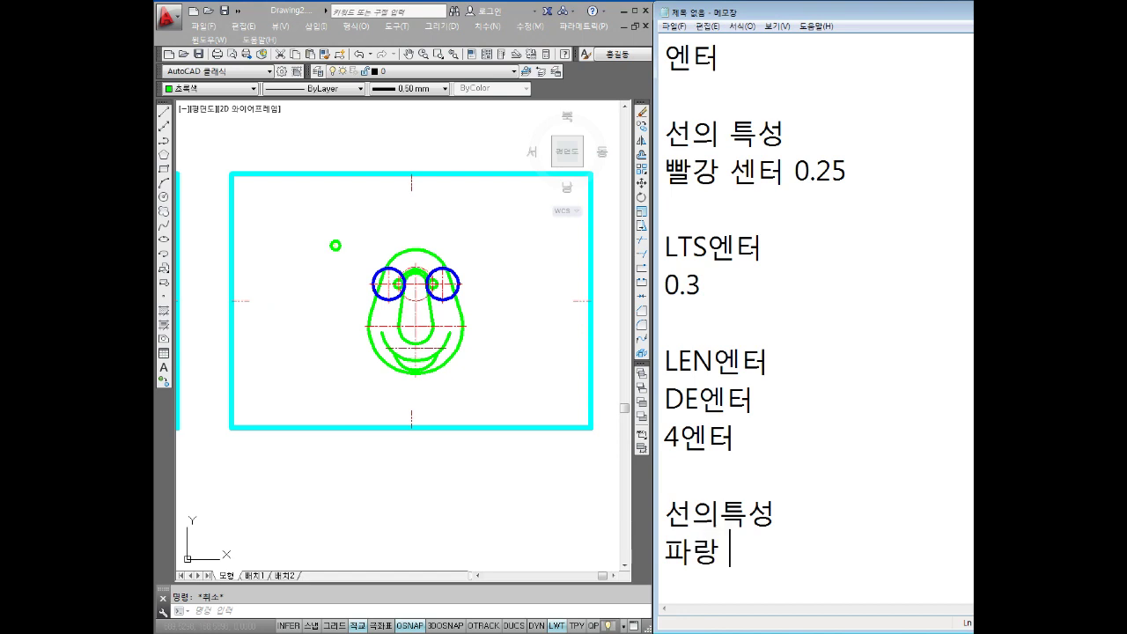
type("실서")
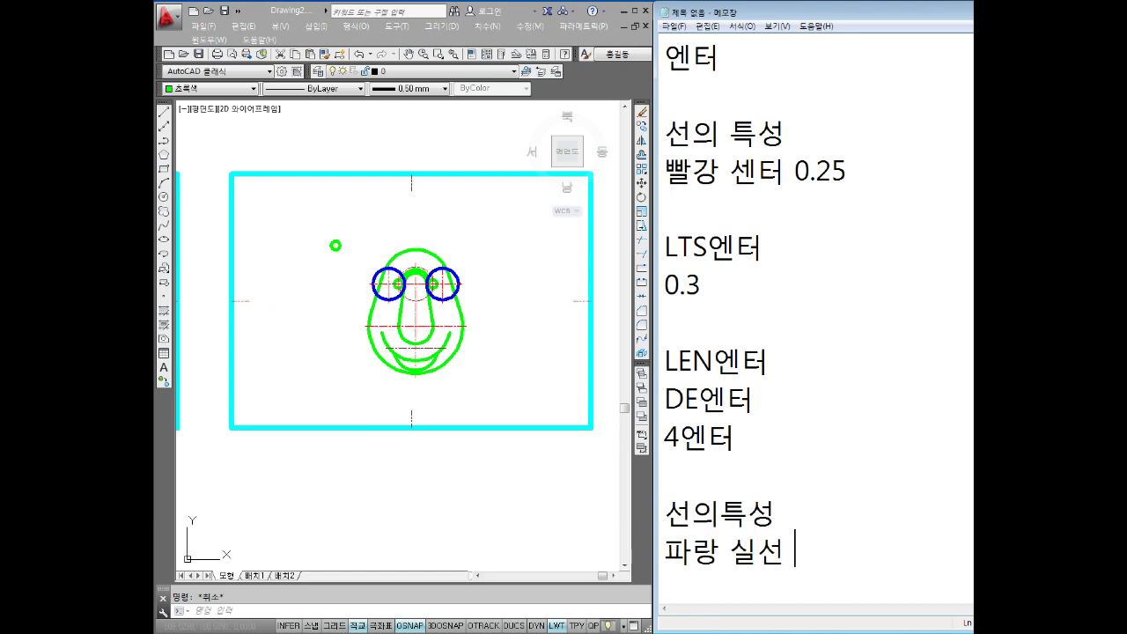
type(" 5")
key("Return")
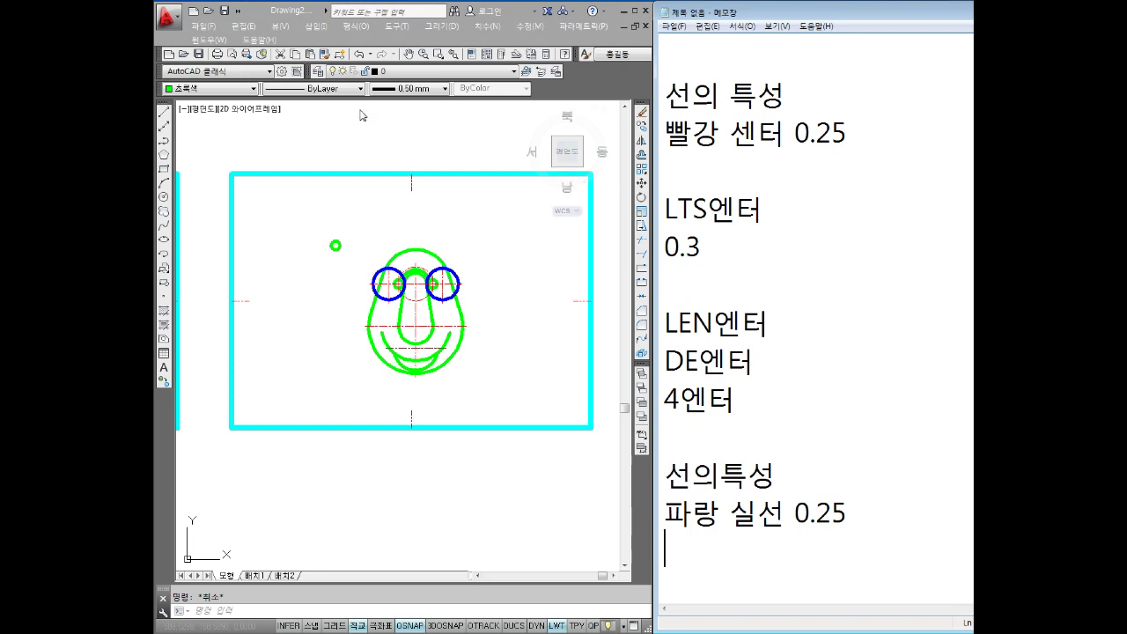
Make blue the current colour and 0.25 mm the current lineweight.
left_click(220, 88)
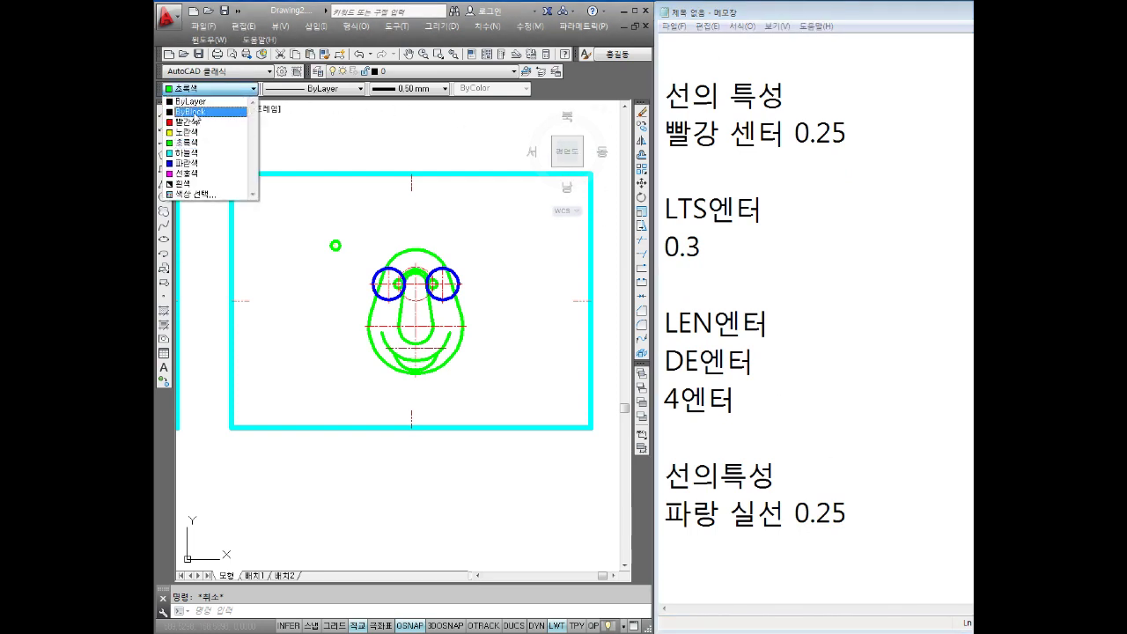
left_click(185, 164)
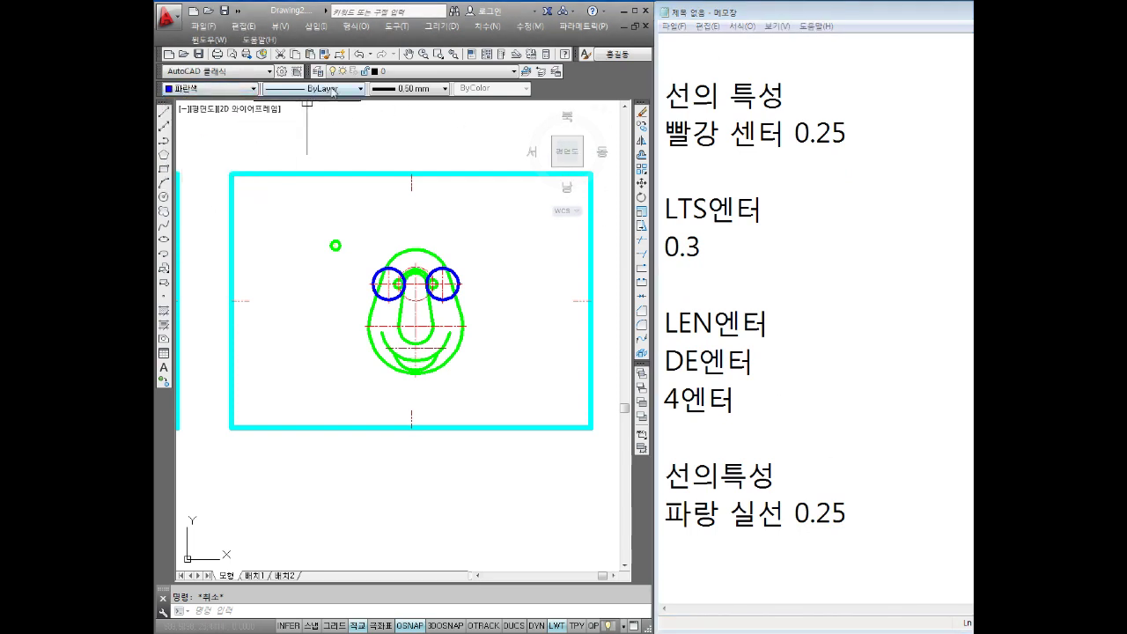
left_click(410, 88)
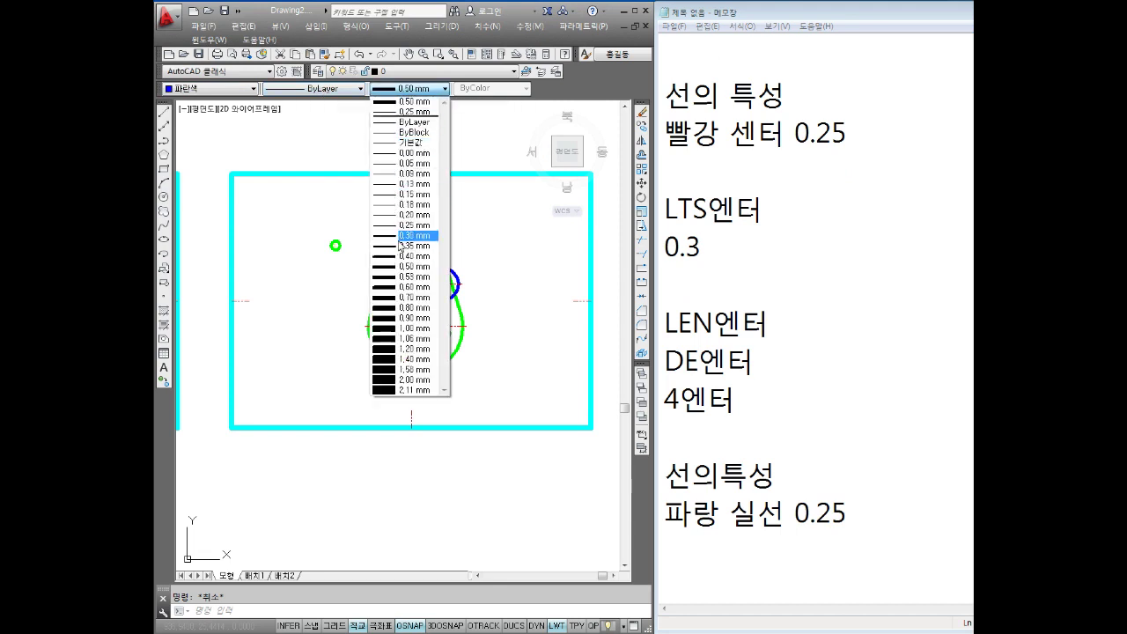
left_click(412, 226)
Select both blue eye circles on the right-hand face.
scroll(350, 239, "down", 3)
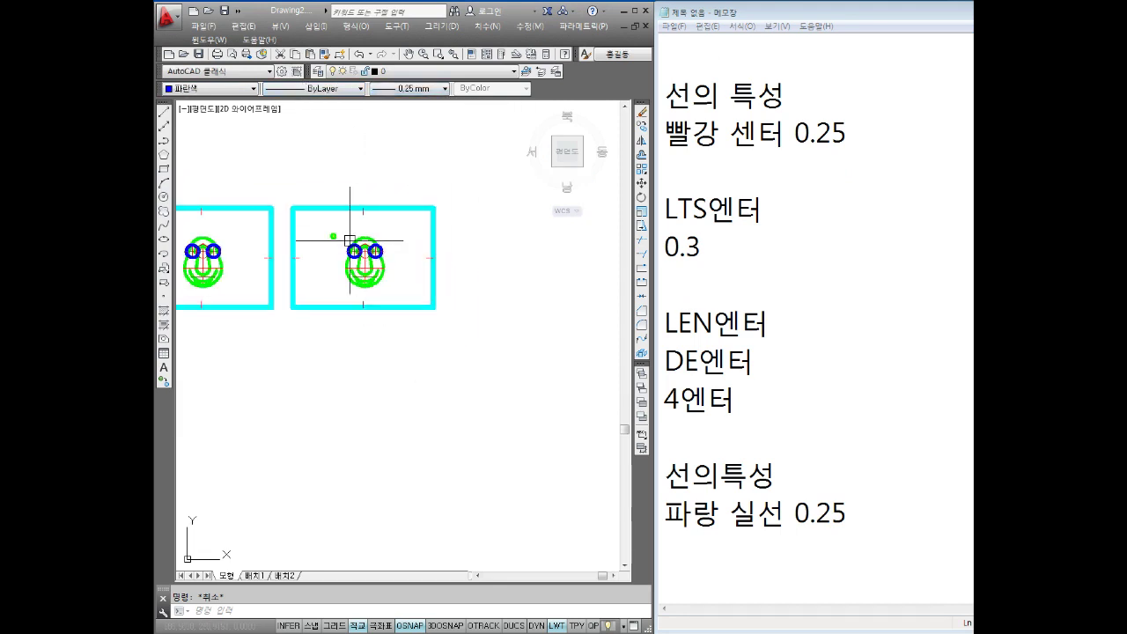
middle_click_drag(350, 239, 402, 282)
scroll(440, 282, "up", 3)
scroll(386, 377, "up", 2)
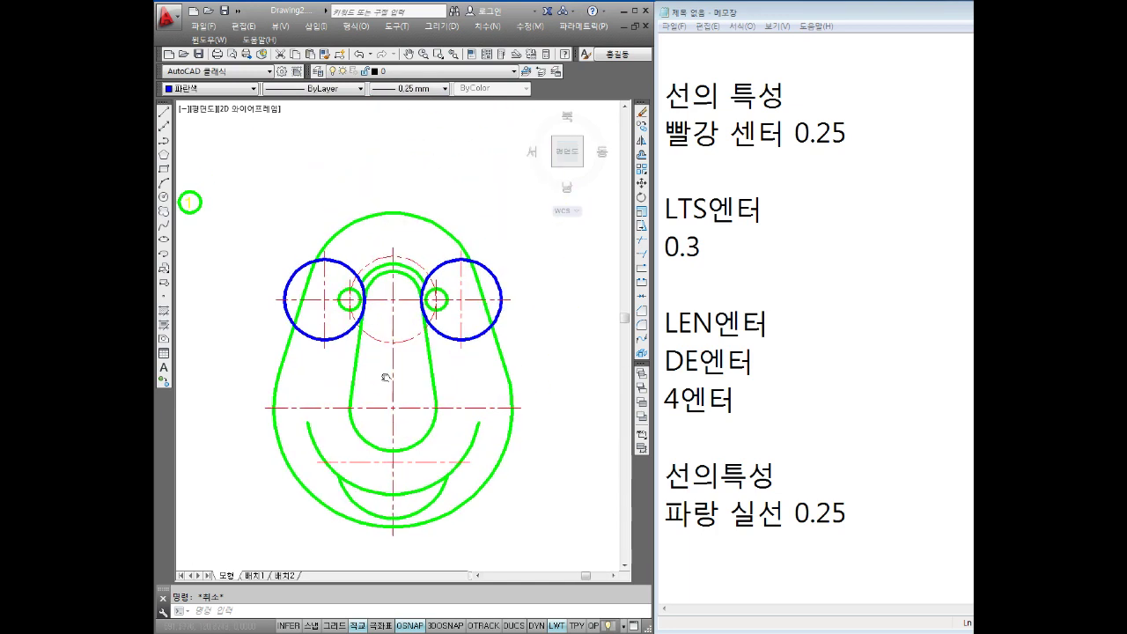
left_click(487, 264)
left_click(285, 289)
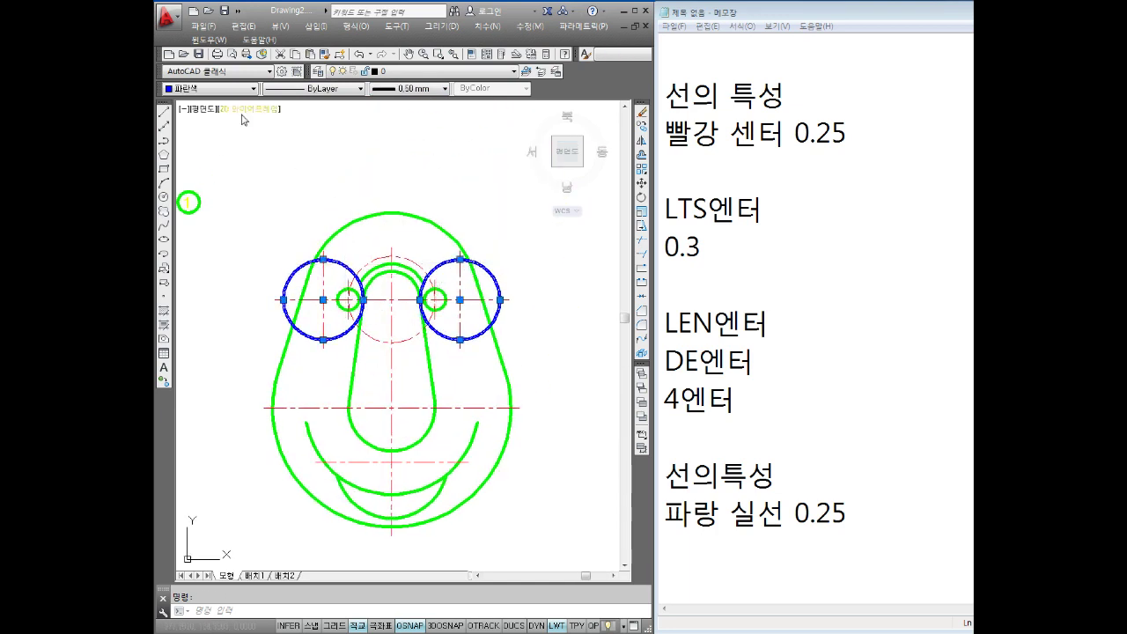
left_click(211, 88)
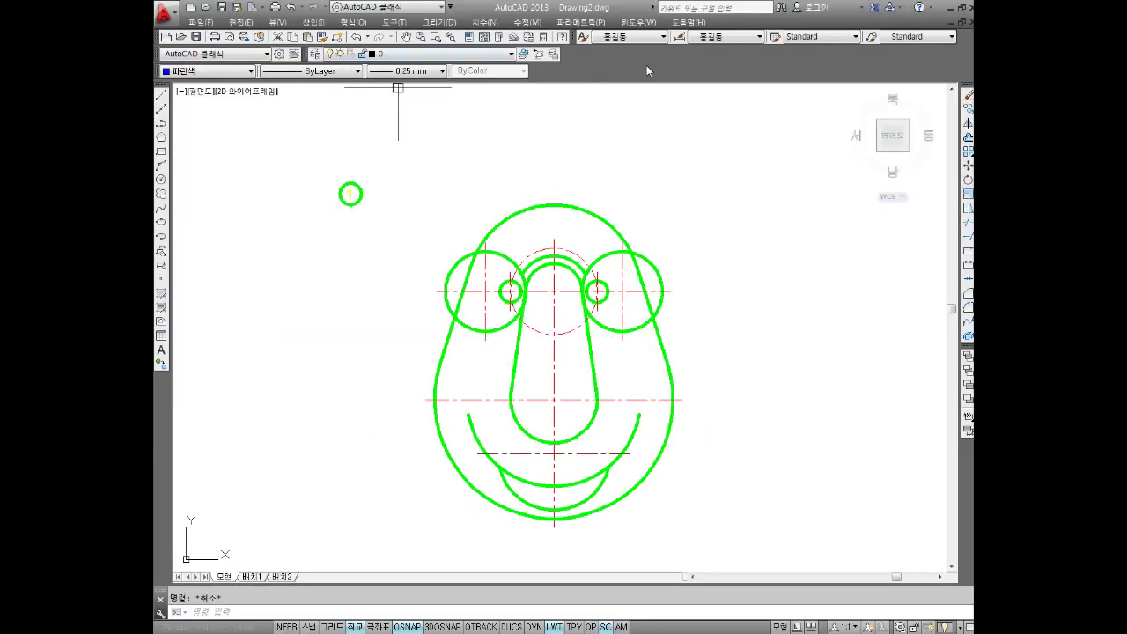
Show the Dimension (치수) toolbar and dock it in the top toolbar row.
right_click(707, 65)
mouse_move(753, 69)
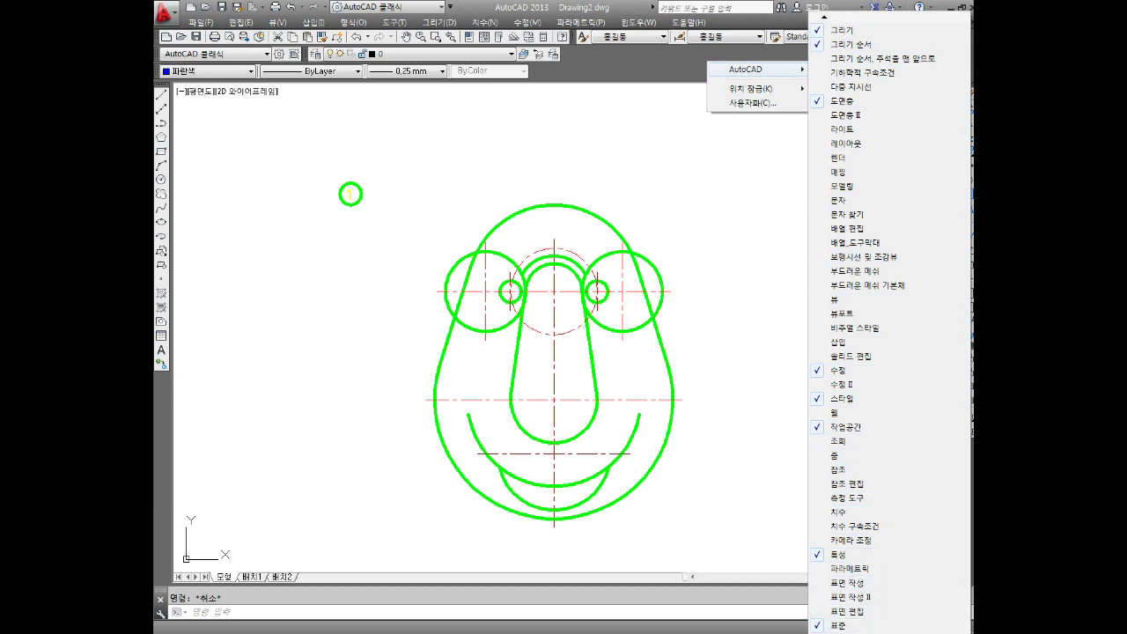
left_click(848, 513)
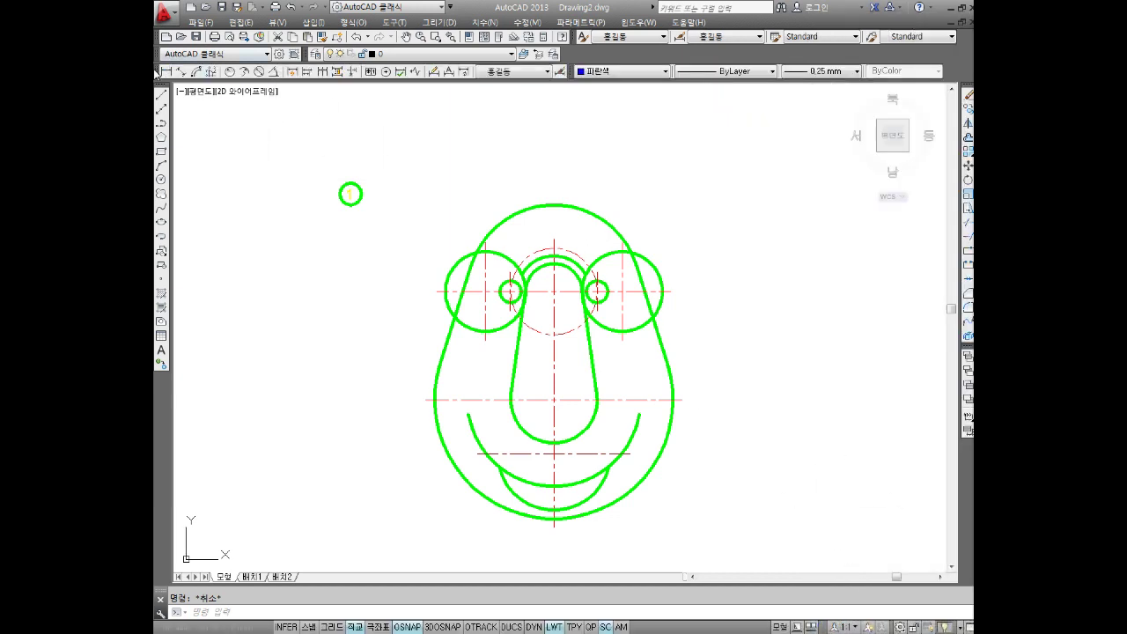
left_click_drag(159, 71, 511, 132)
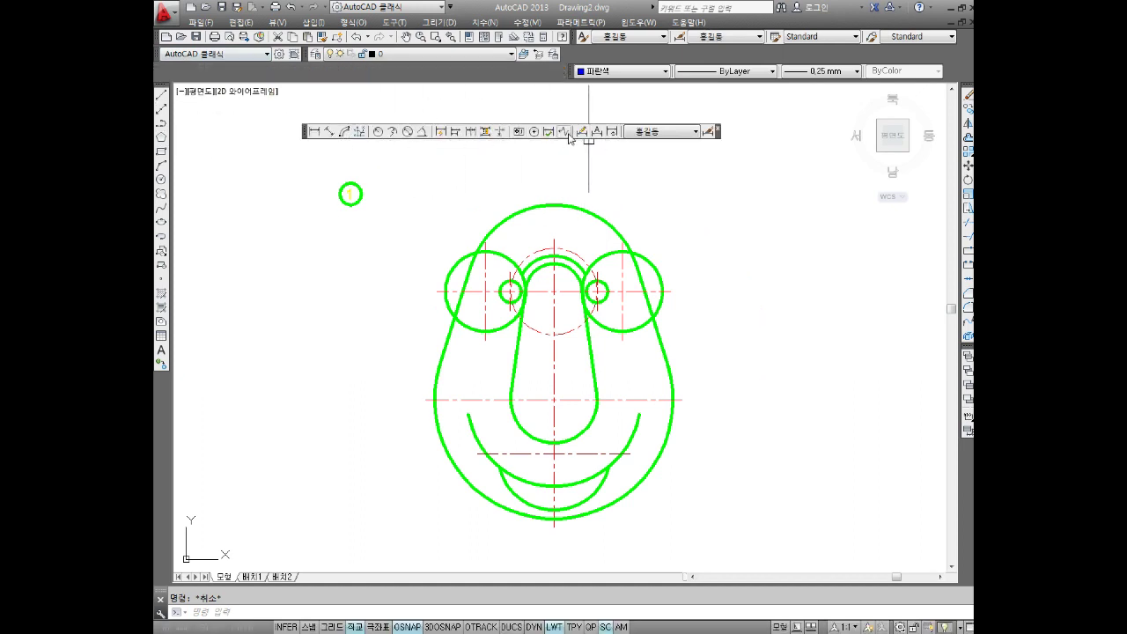
left_click_drag(303, 132, 207, 66)
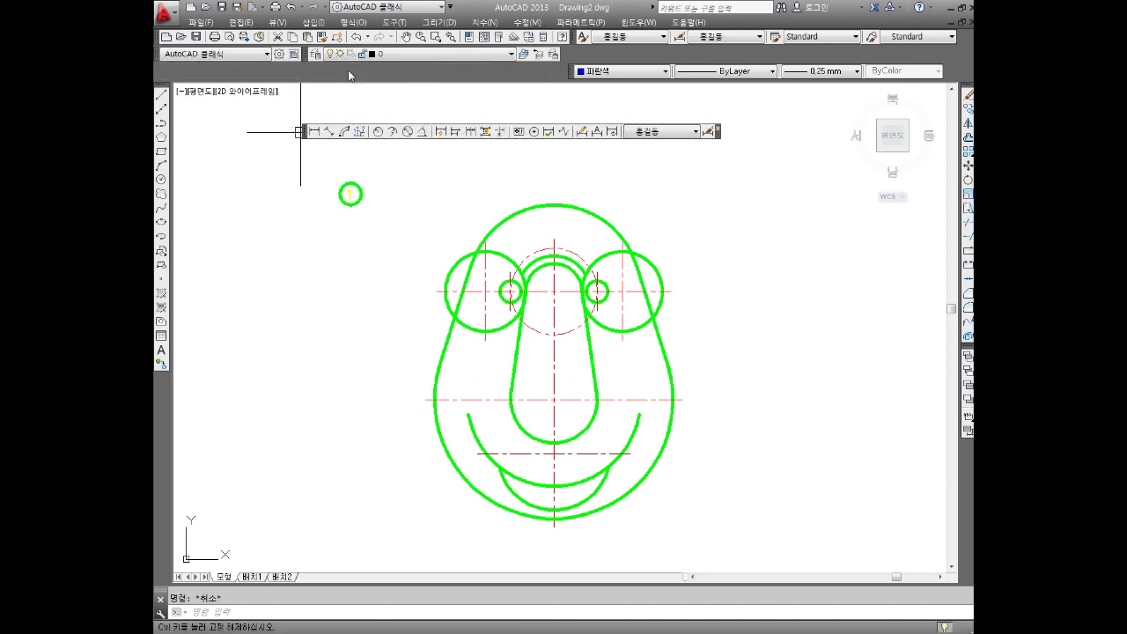
left_click_drag(349, 75, 349, 74)
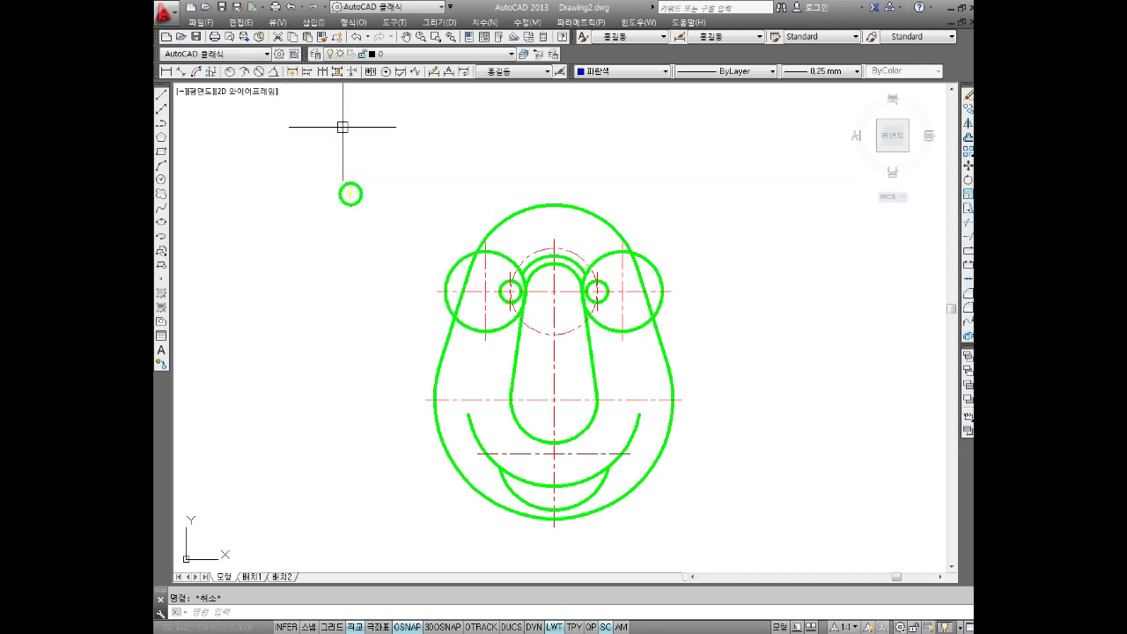
middle_click_drag(525, 296, 537, 252)
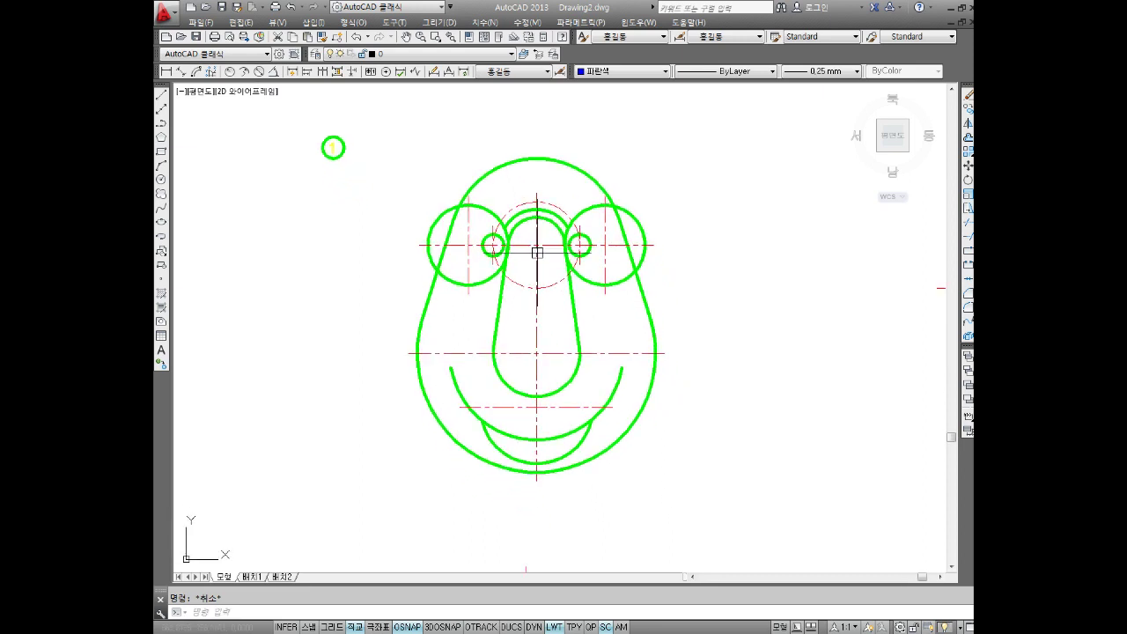
Add the 63 linear width dimension above the head.
left_click(165, 71)
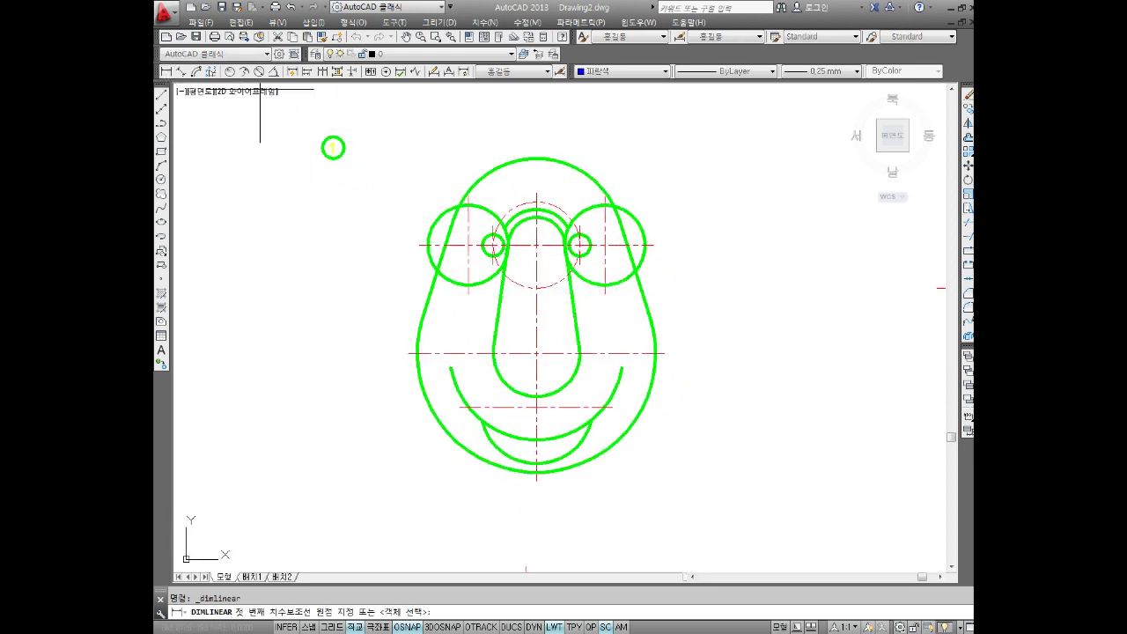
scroll(550, 180, "up", 2)
left_click(418, 206)
middle_click_drag(564, 189, 579, 239)
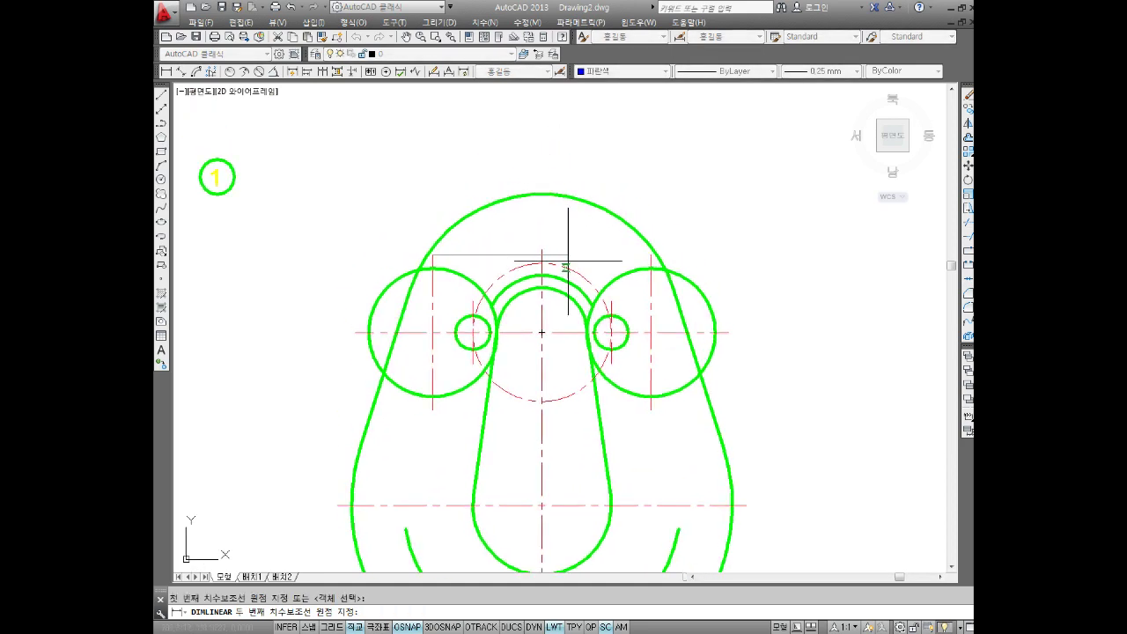
left_click(651, 256)
middle_click_drag(626, 110, 624, 159)
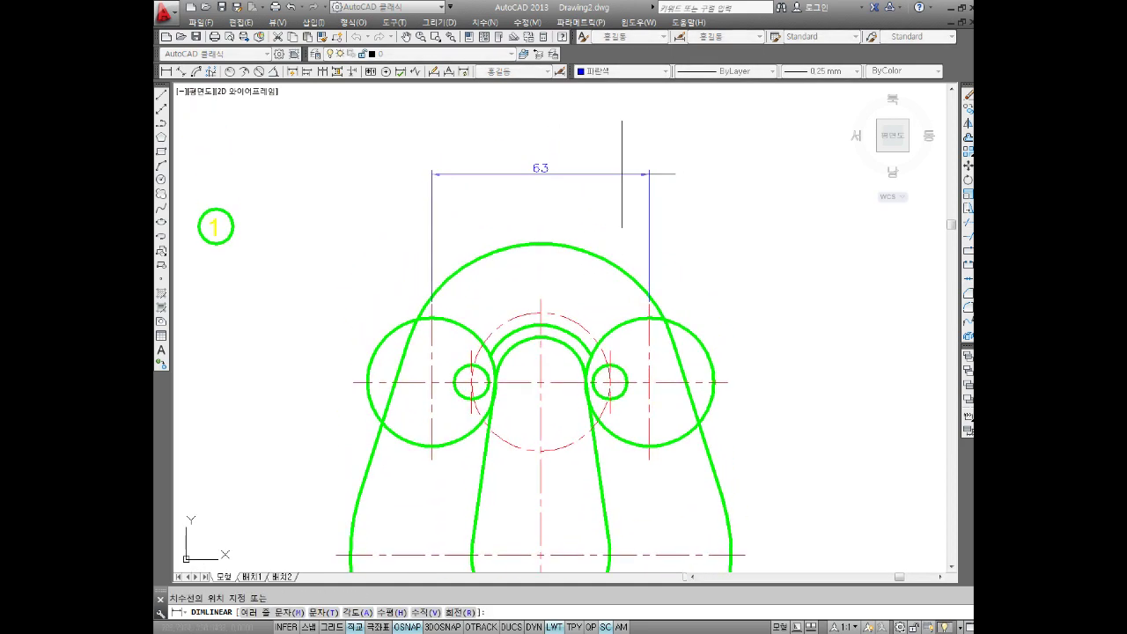
left_click(622, 174)
middle_click_drag(428, 413, 479, 319)
Add vertical linear dimensions 50 and 25 between the centre lines on the face's left side.
key("Return")
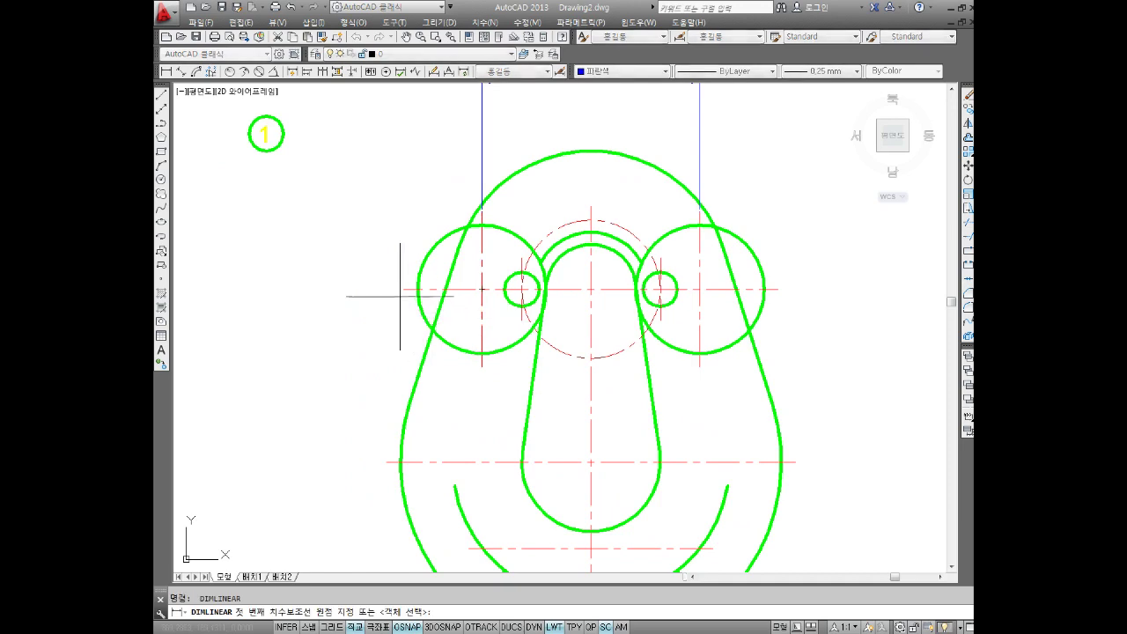
left_click(403, 289)
left_click(388, 460)
middle_click_drag(294, 404, 428, 327)
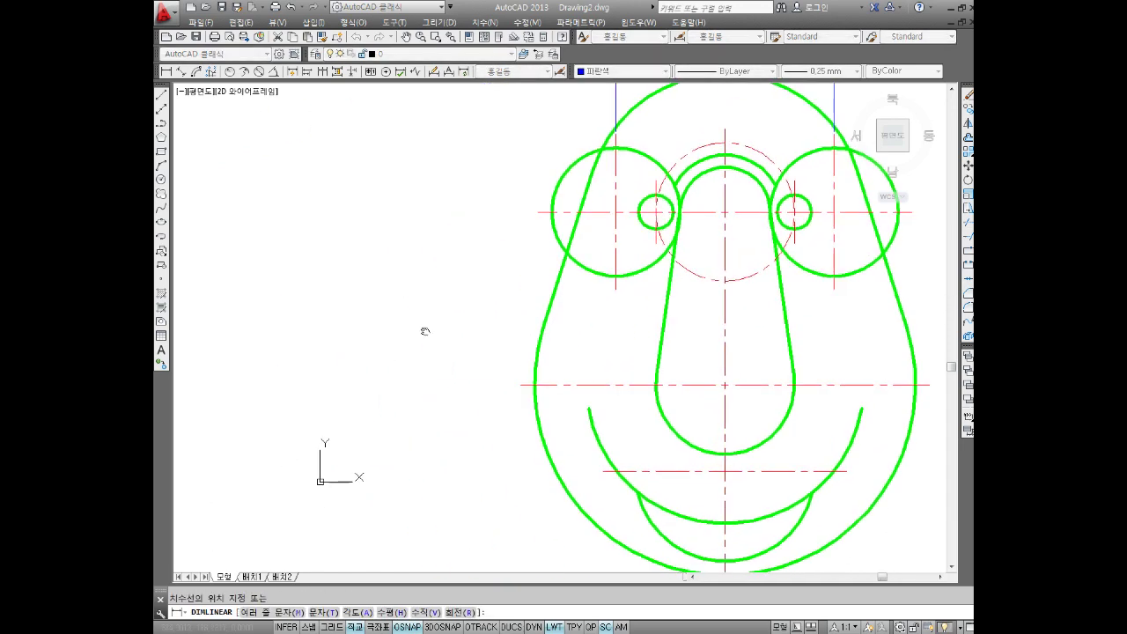
left_click(376, 320)
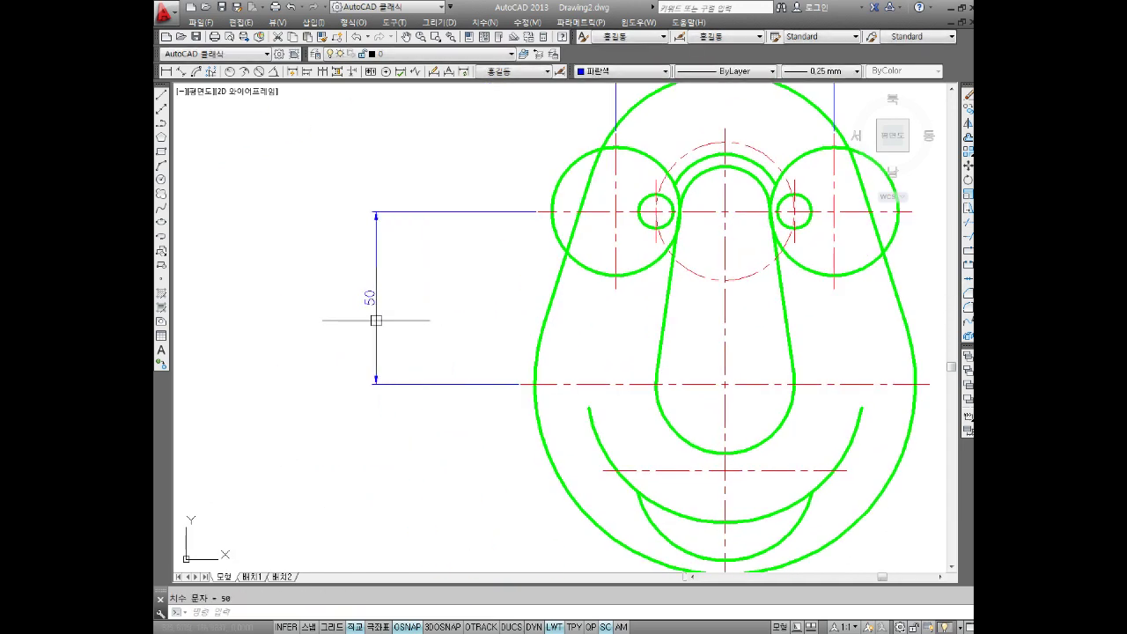
middle_click_drag(453, 376, 431, 309)
key("Return")
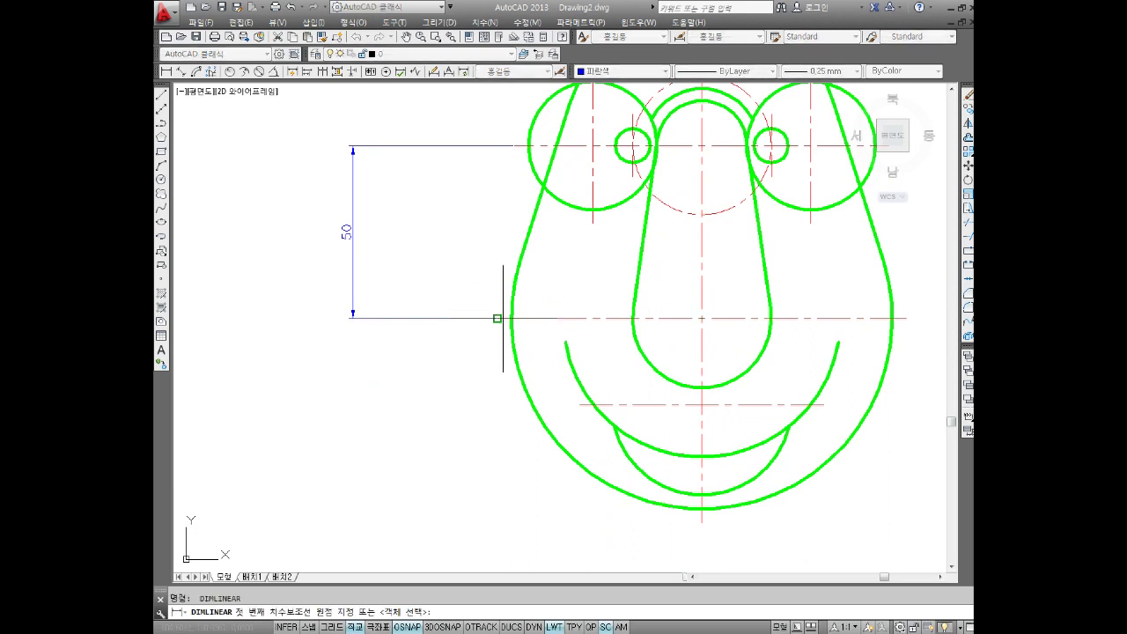
left_click(499, 318)
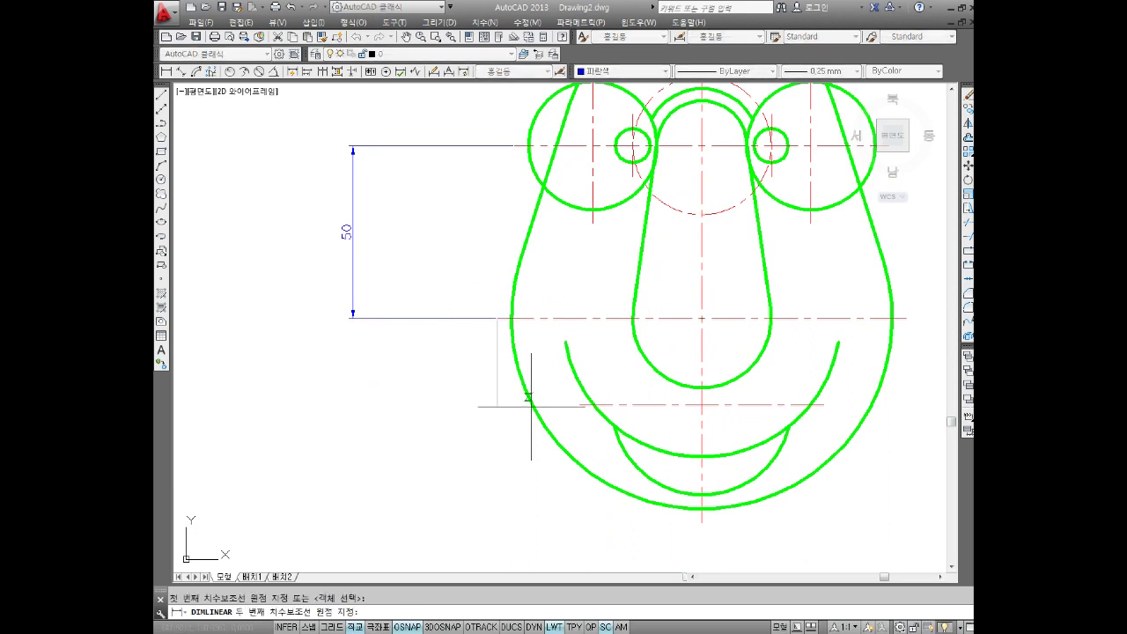
left_click(584, 405)
left_click(352, 318)
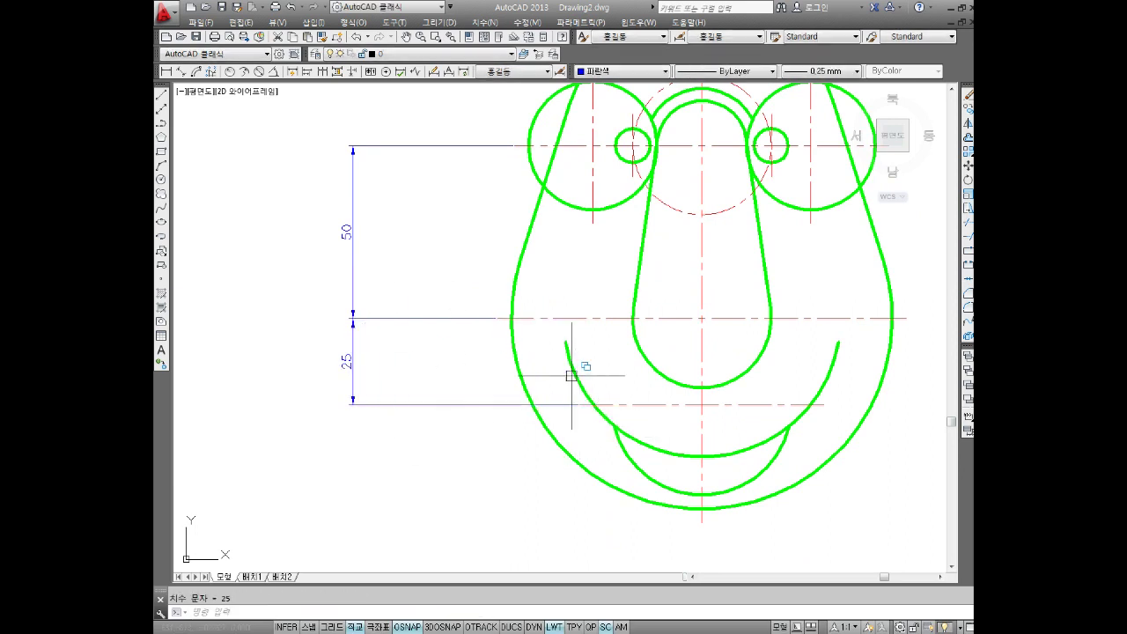
middle_click_drag(700, 293, 678, 317)
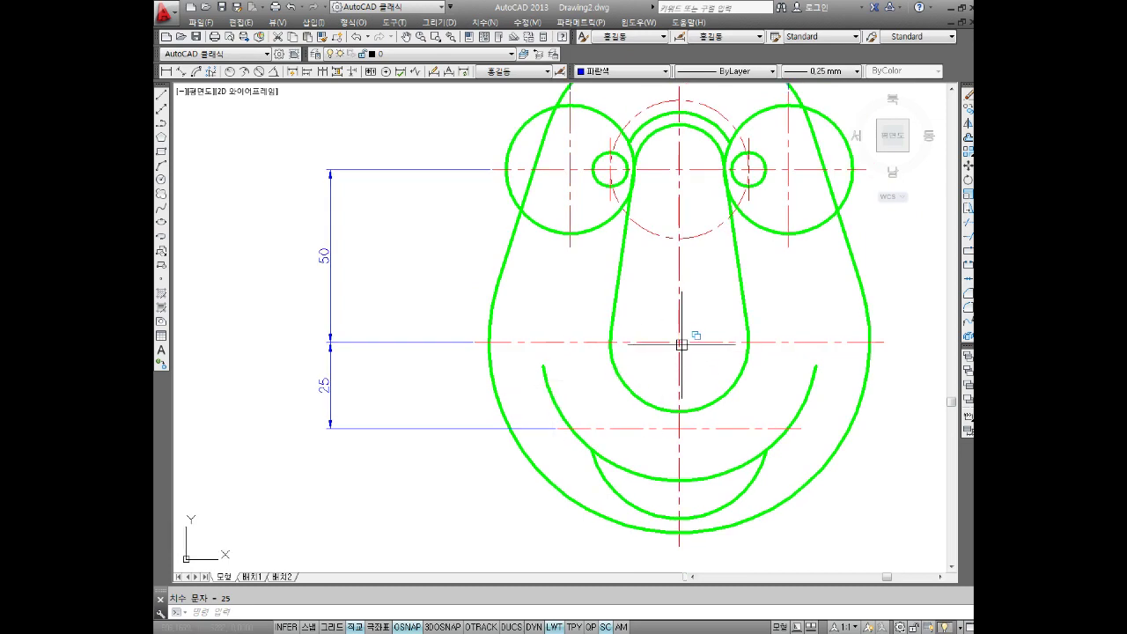
scroll(681, 344, "down", 2)
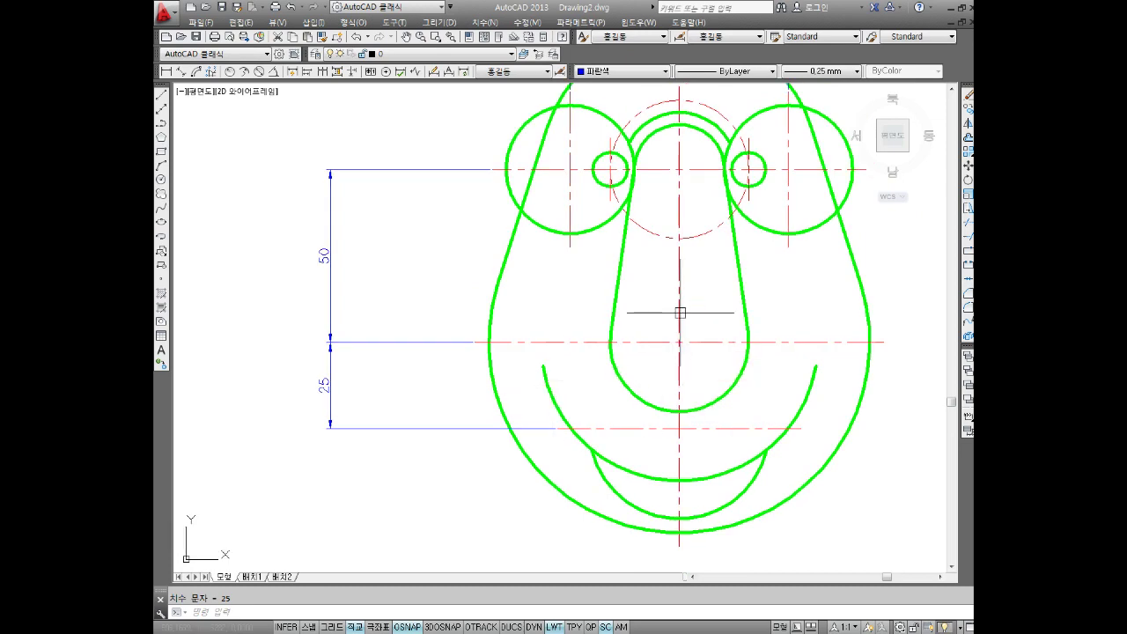
key("Escape")
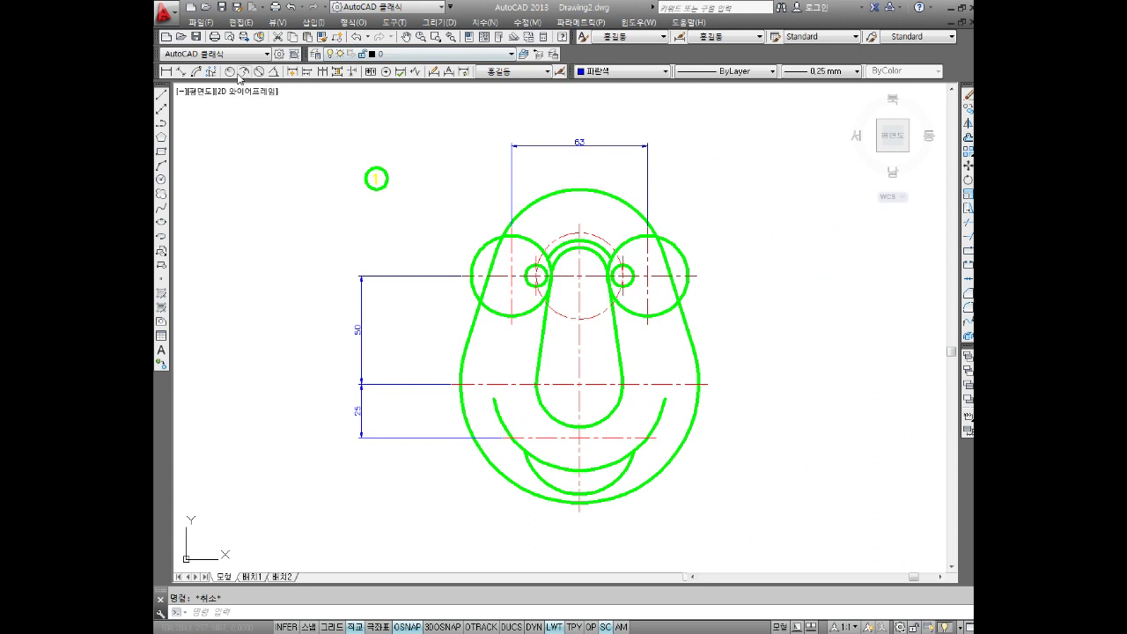
Add radius dimensions R40 on the head top, and R16.5 and R13 on the nose arcs.
left_click(241, 72)
scroll(484, 159, "up", 2)
left_click(558, 214)
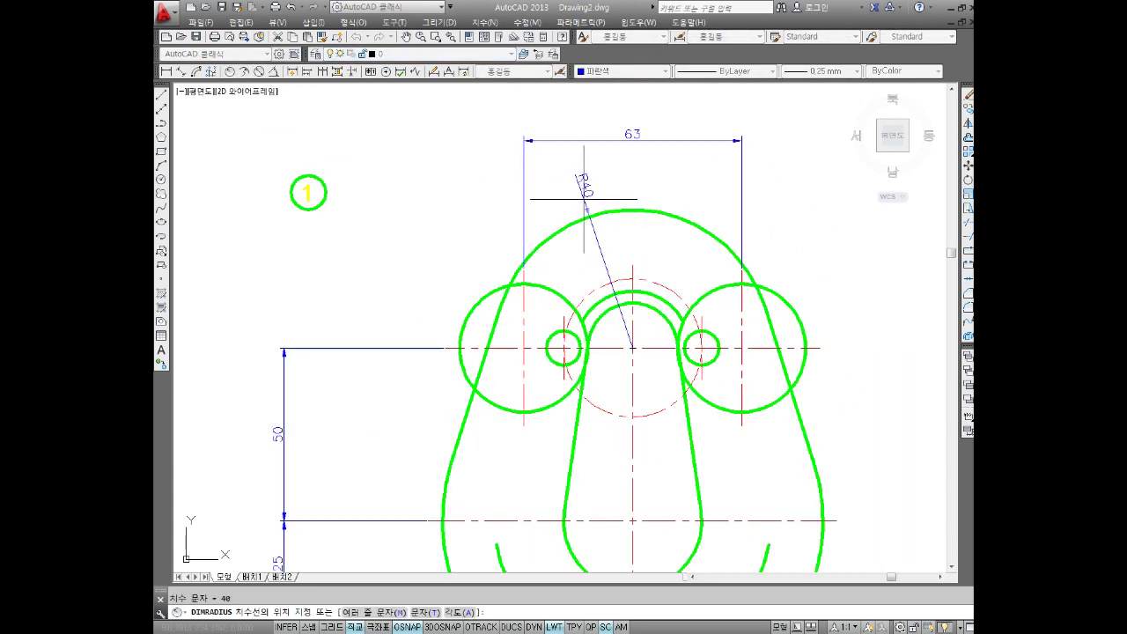
left_click(576, 194)
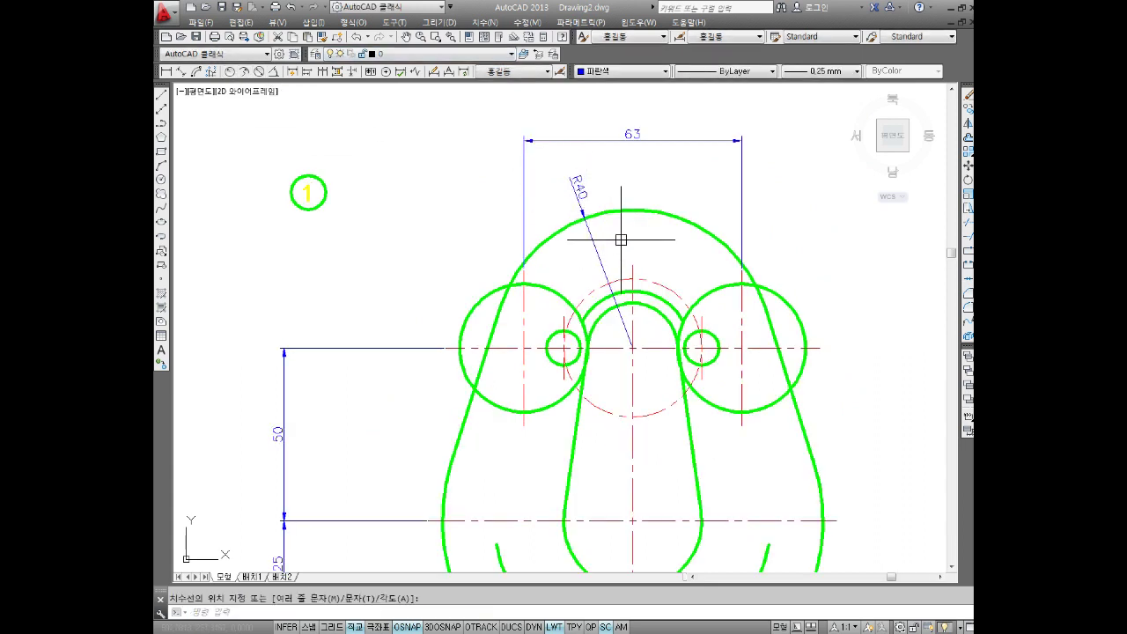
key("Return")
left_click(585, 293)
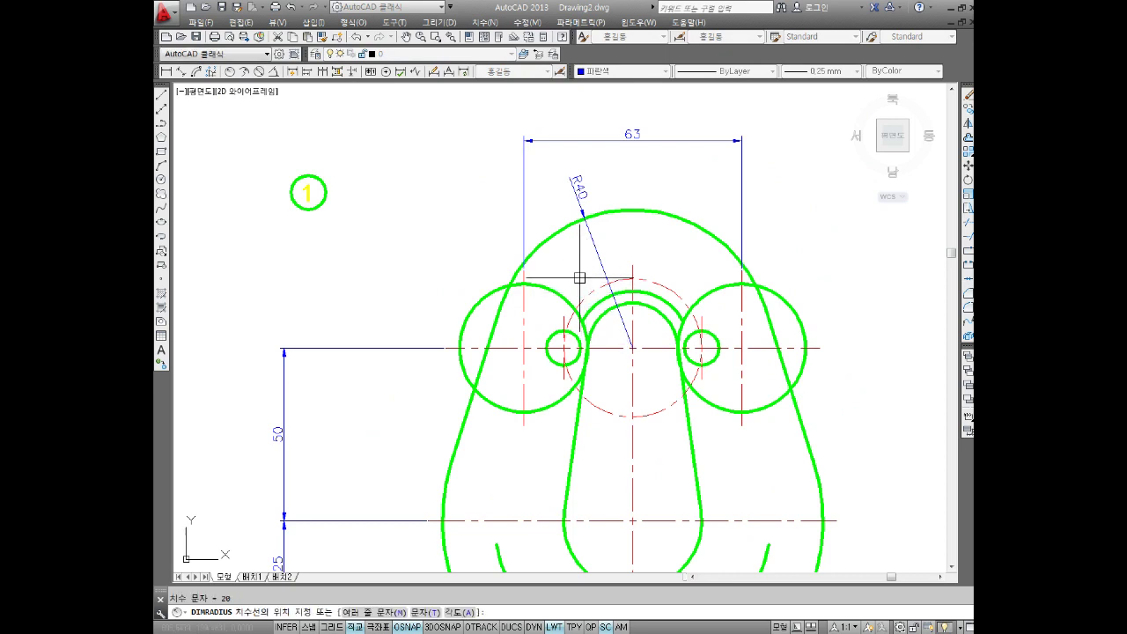
left_click(580, 271)
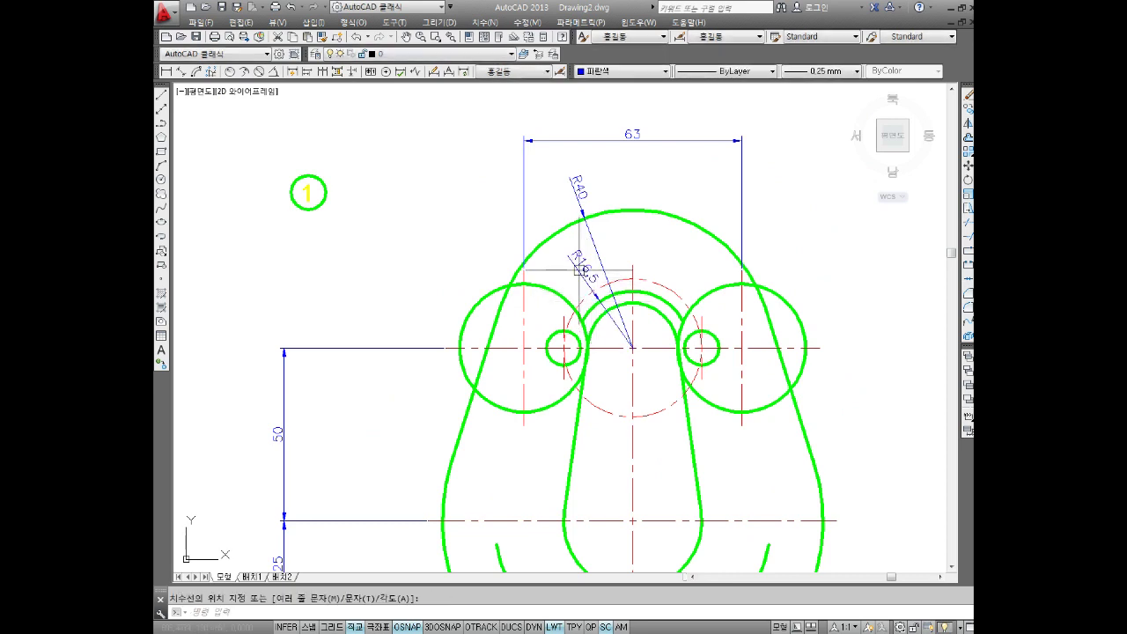
mouse_move(583, 268)
key("Return")
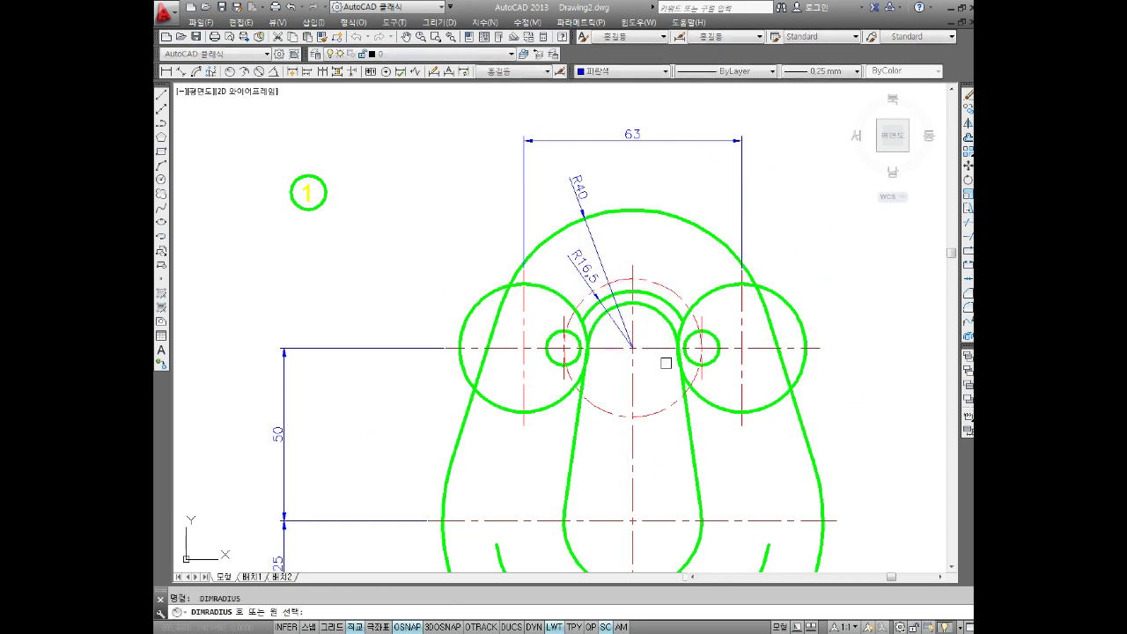
left_click(671, 308)
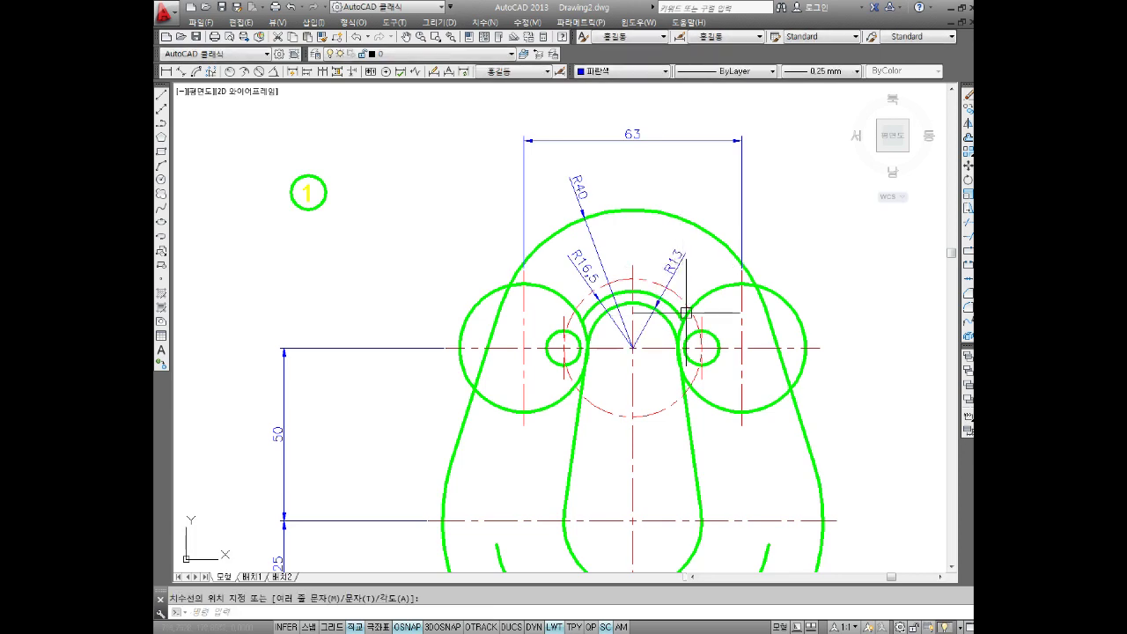
middle_click_drag(684, 315, 627, 210)
middle_click_drag(668, 379, 663, 281)
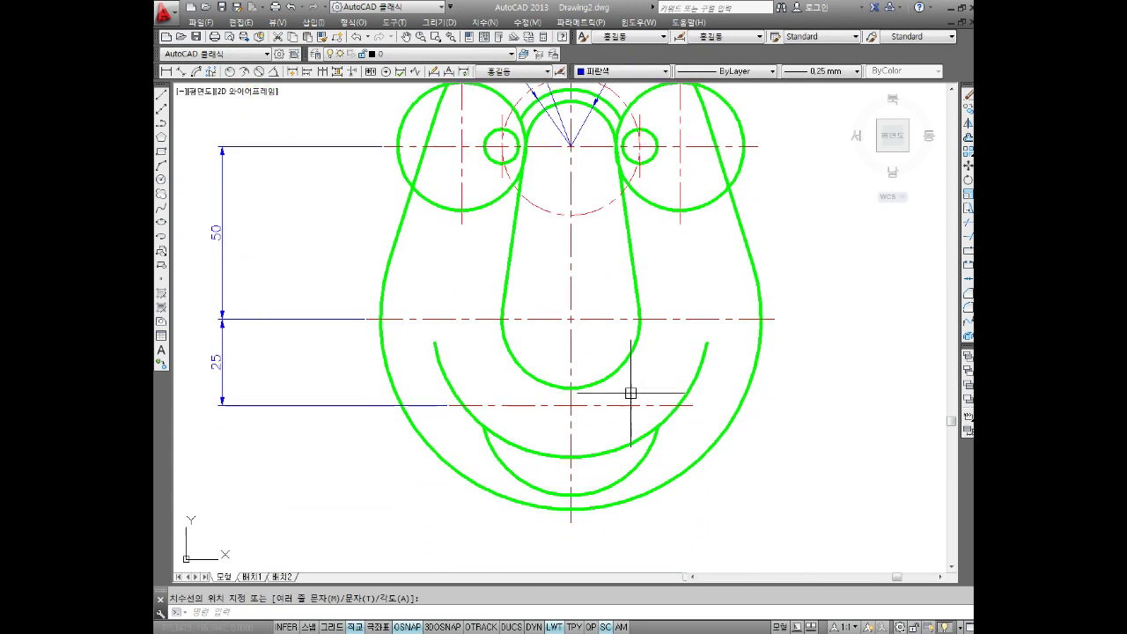
Add radius dimensions R40 on the smile, R26 on the lower mouth and R20 on the nose bottom.
key("Return")
left_click(683, 400)
left_click(768, 419)
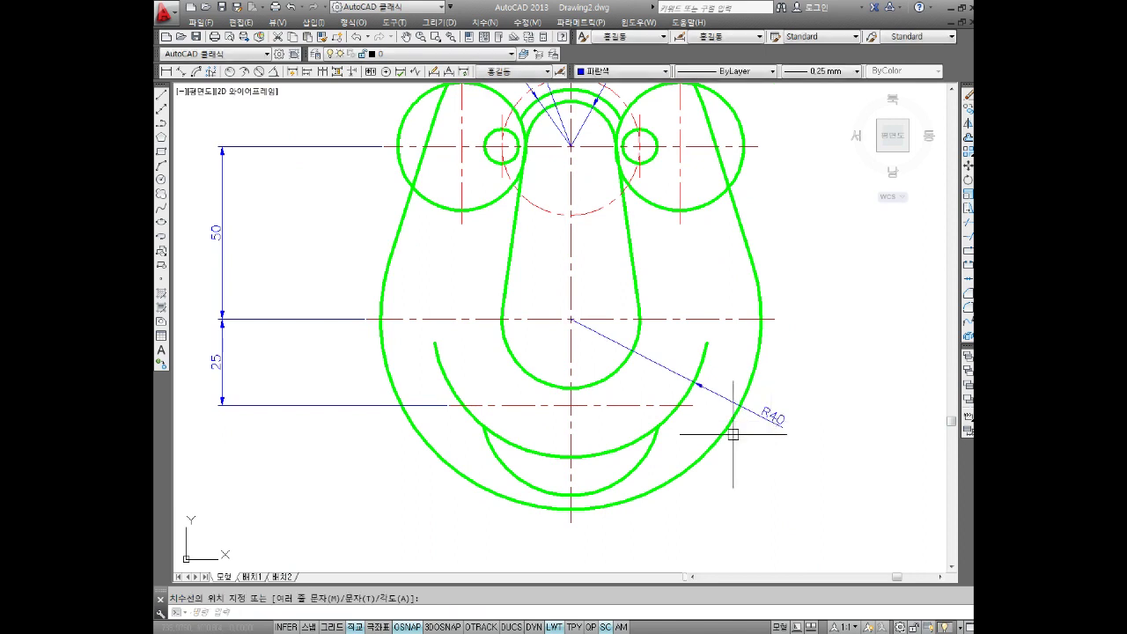
key("Return")
left_click(496, 446)
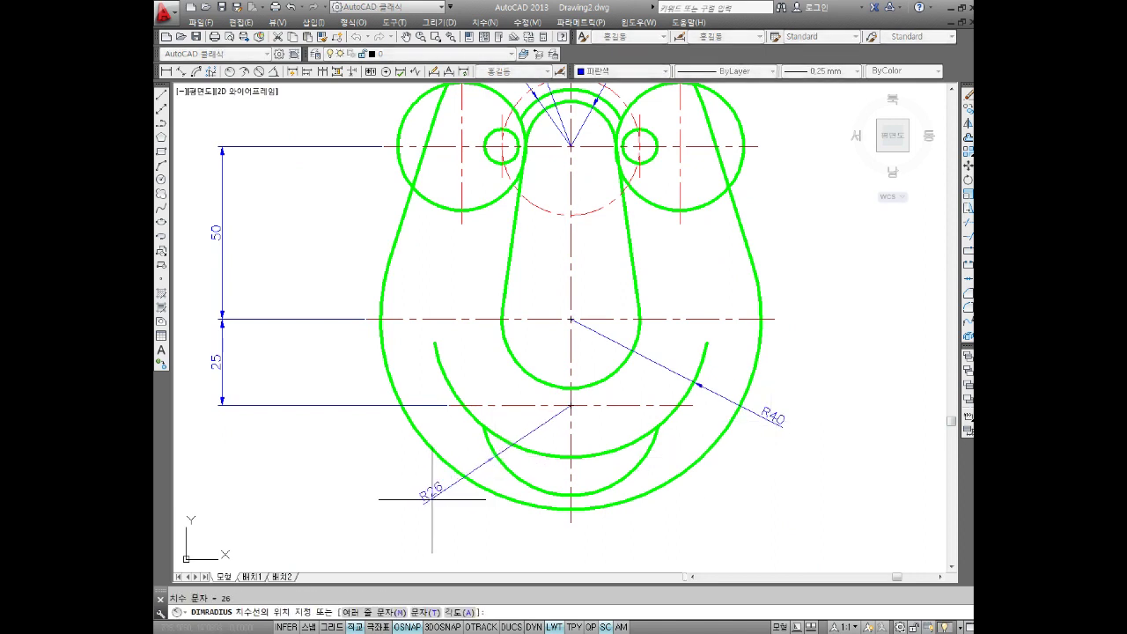
left_click(471, 465)
key("Return")
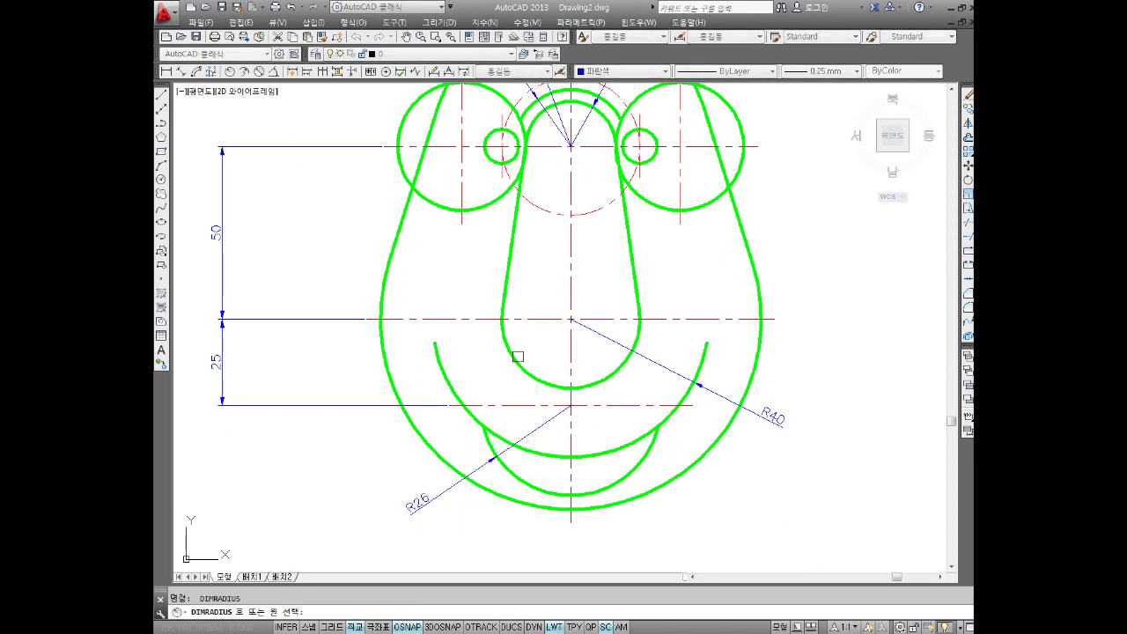
left_click(517, 360)
left_click(495, 374)
scroll(495, 361, "down", 2)
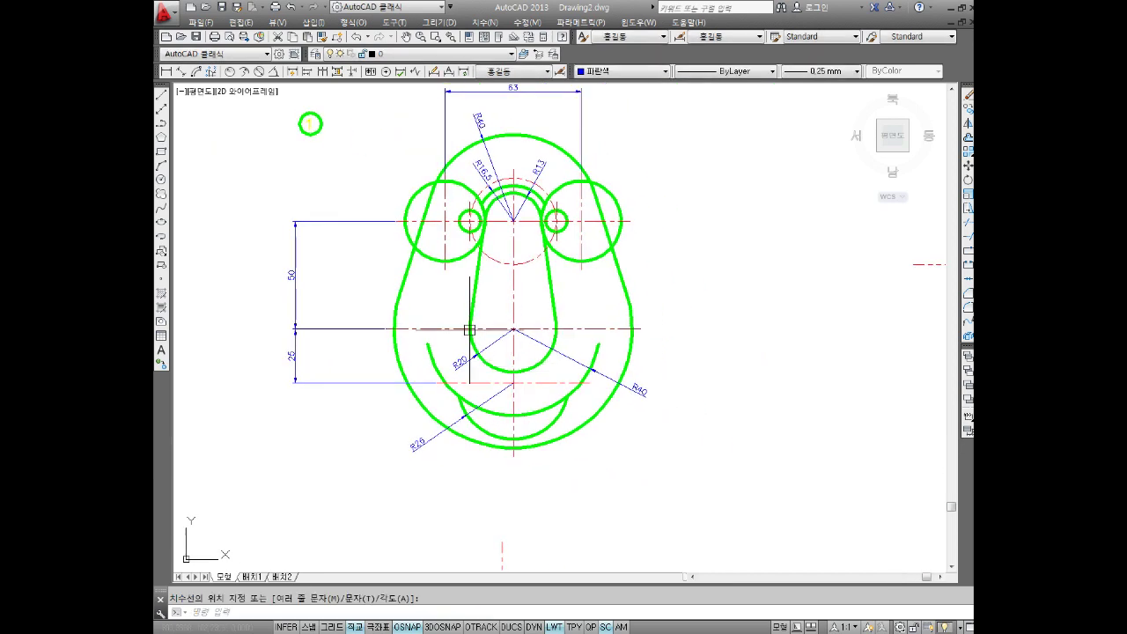
Place diameter dimensions Ø37 on the large left eye and Ø10 on the small right eye.
middle_click_drag(495, 339, 507, 372)
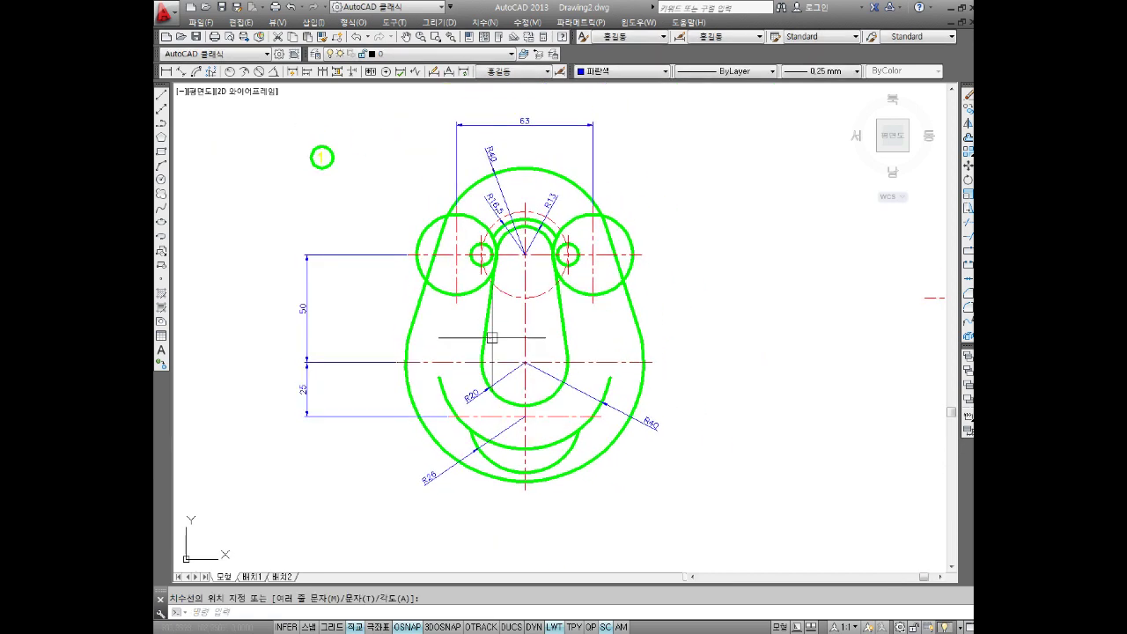
key("Escape")
left_click(259, 71)
left_click(428, 227)
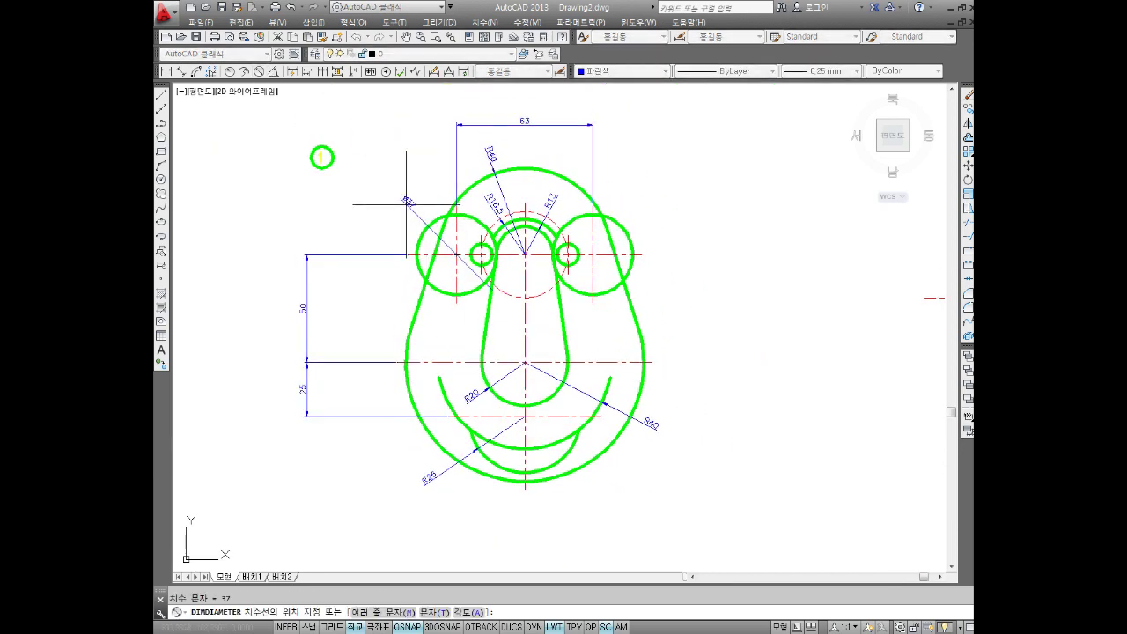
left_click(512, 215)
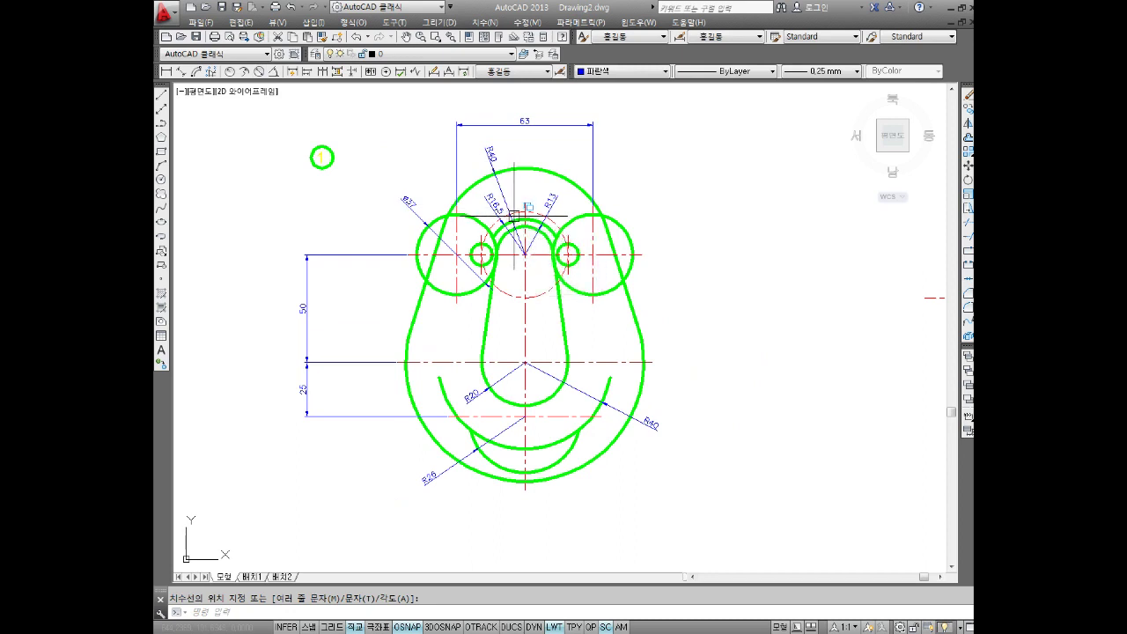
scroll(558, 307, "up", 4)
key("Return")
left_click(604, 196)
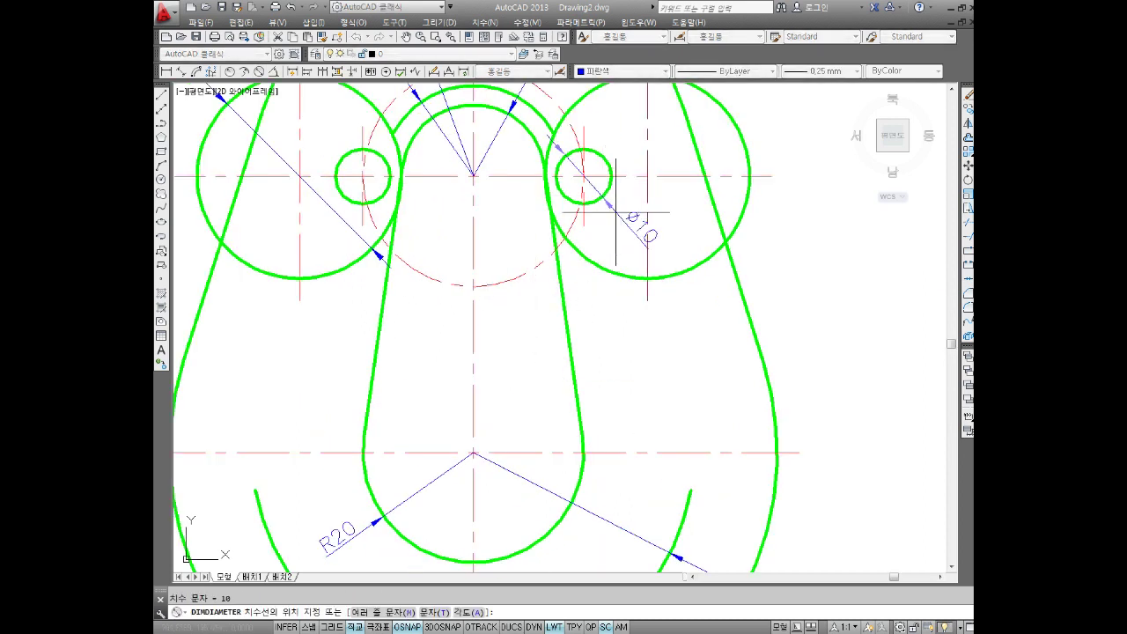
left_click(630, 231)
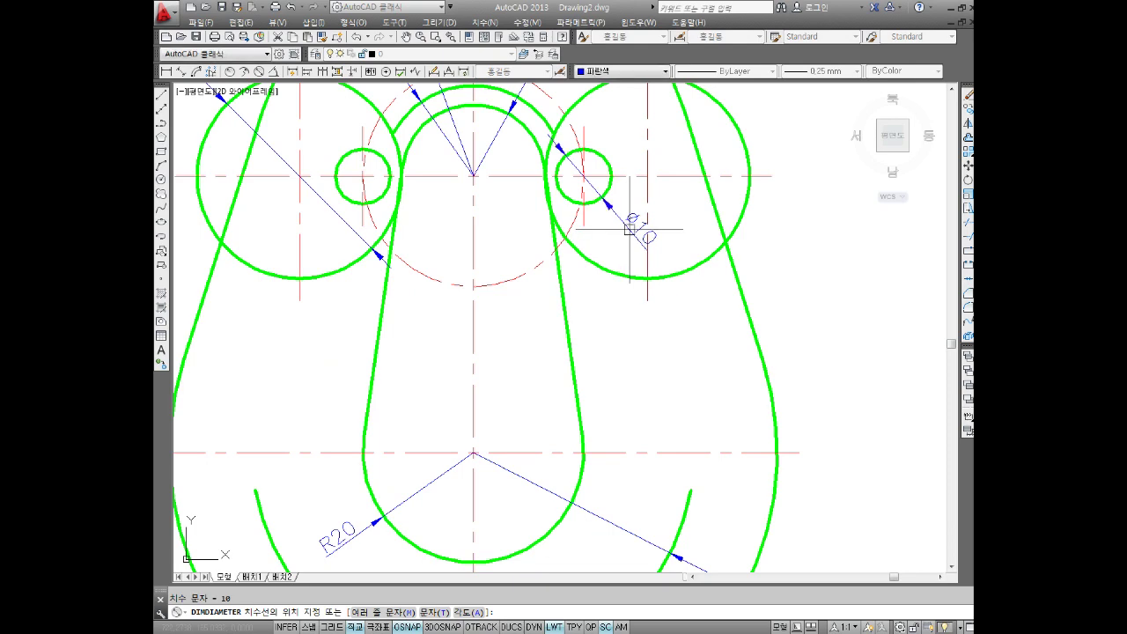
scroll(640, 226, "down", 4)
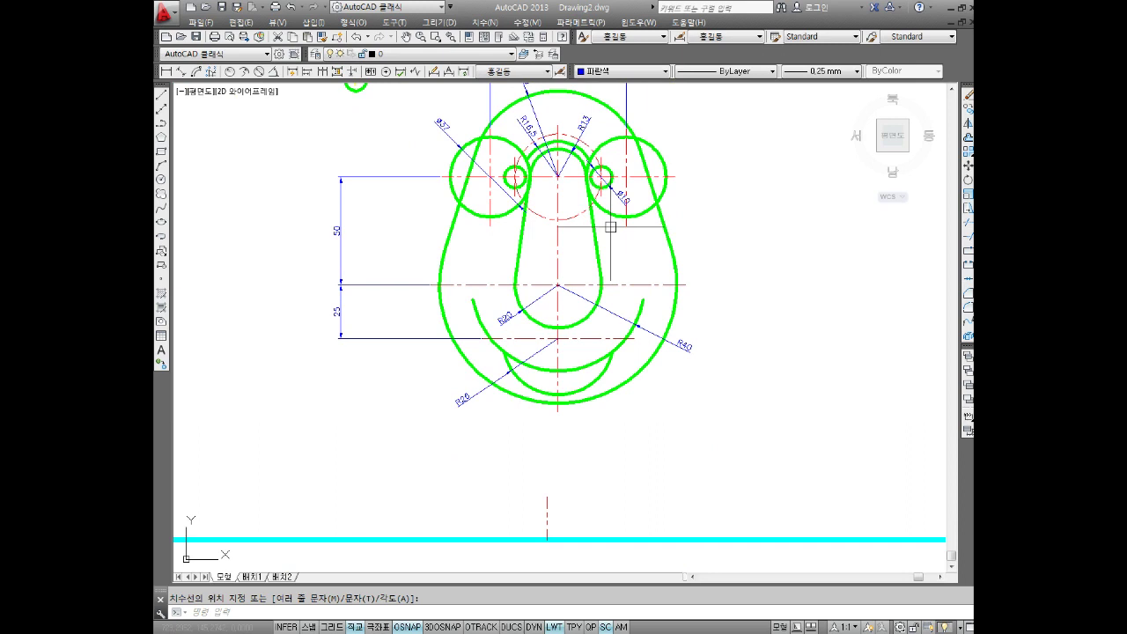
middle_click_drag(591, 251, 556, 255)
Draw radial lines from the smile's centre to the ends of the smile arc.
key("Escape")
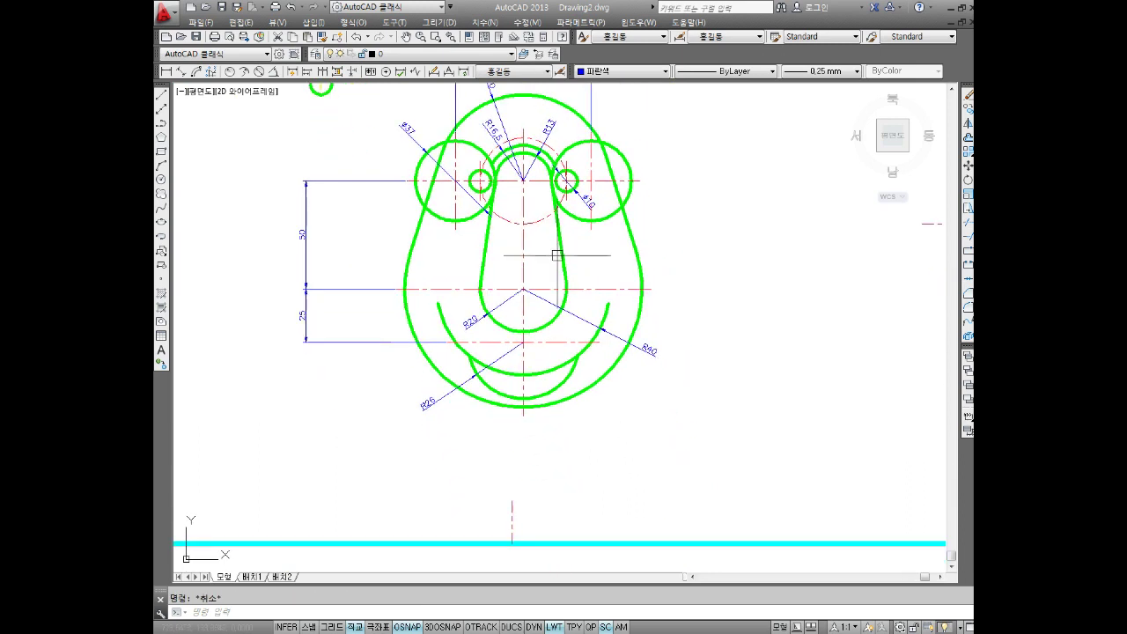
scroll(564, 265, "up", 1)
scroll(573, 290, "up", 3)
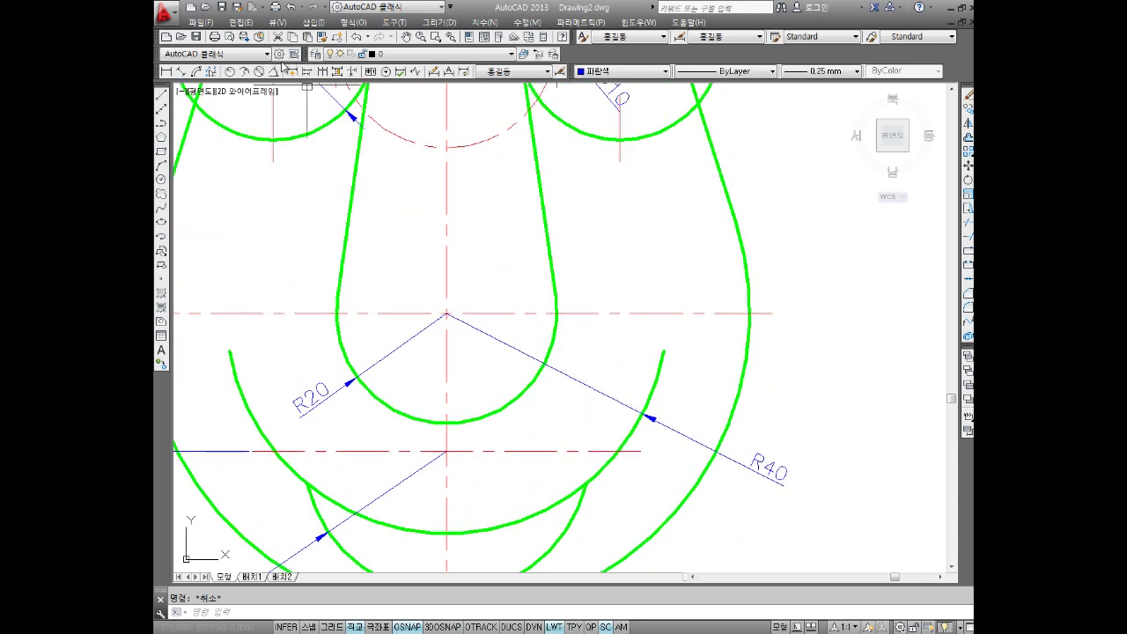
type("l")
key("Return")
left_click(446, 313)
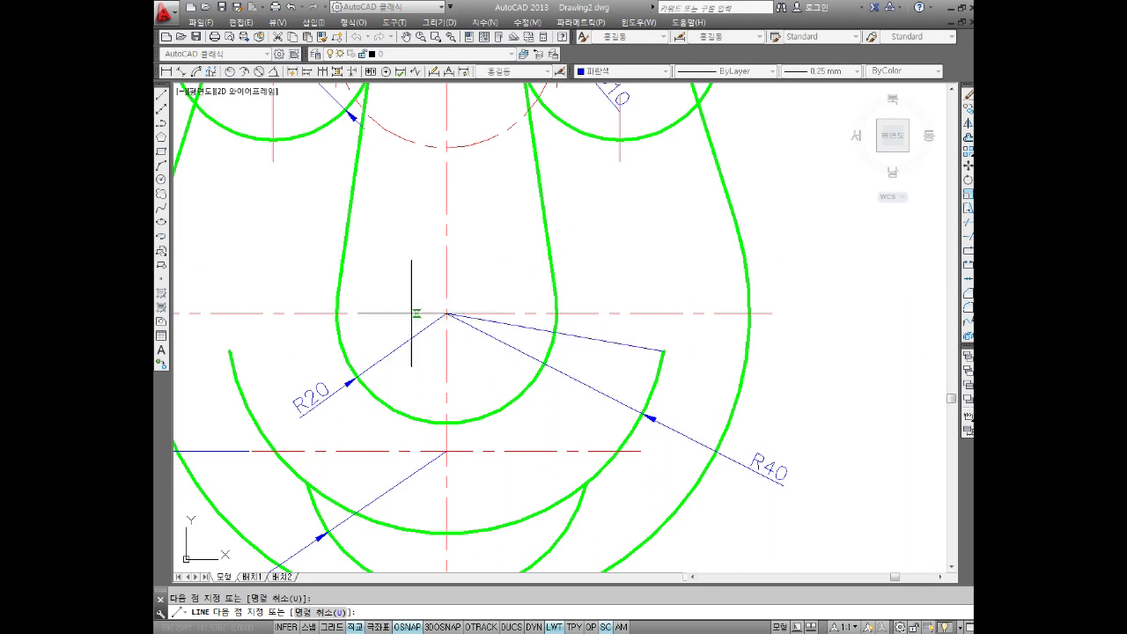
middle_click_drag(411, 315, 559, 295)
left_click(378, 332)
key("Return")
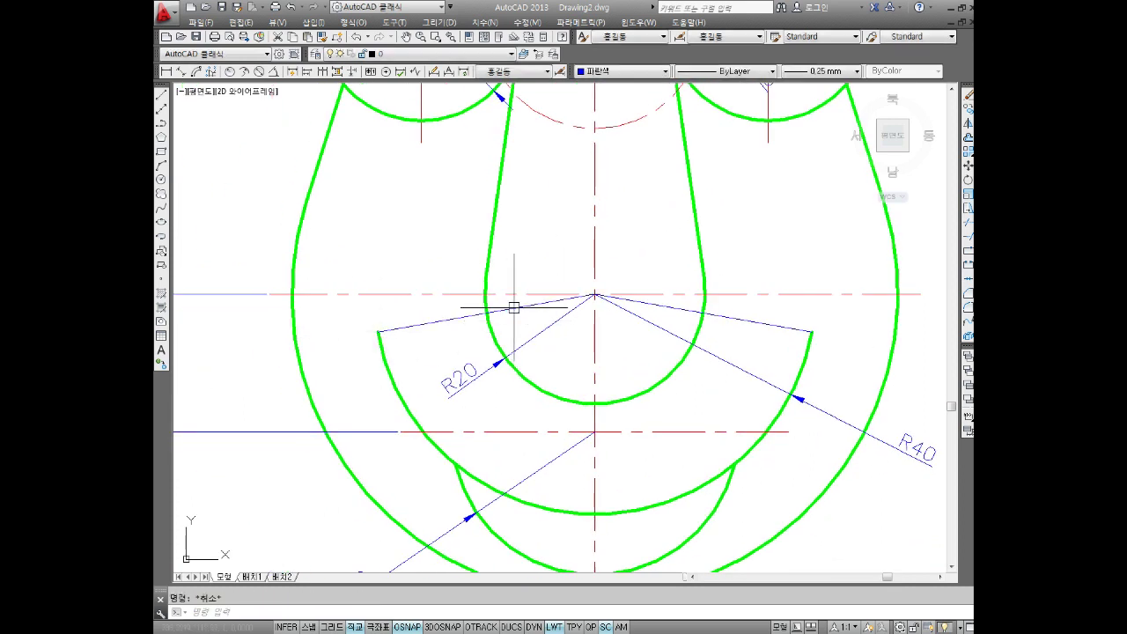
Give the two radial lines the CENTER linetype and red colour.
left_click(511, 308)
left_click(753, 319)
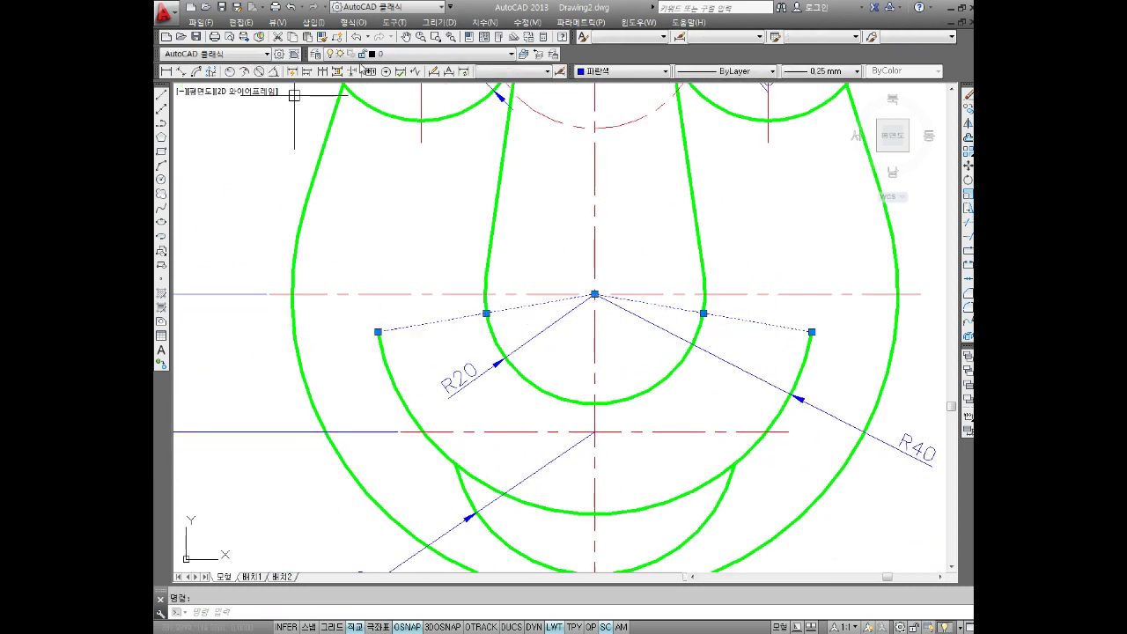
left_click(714, 75)
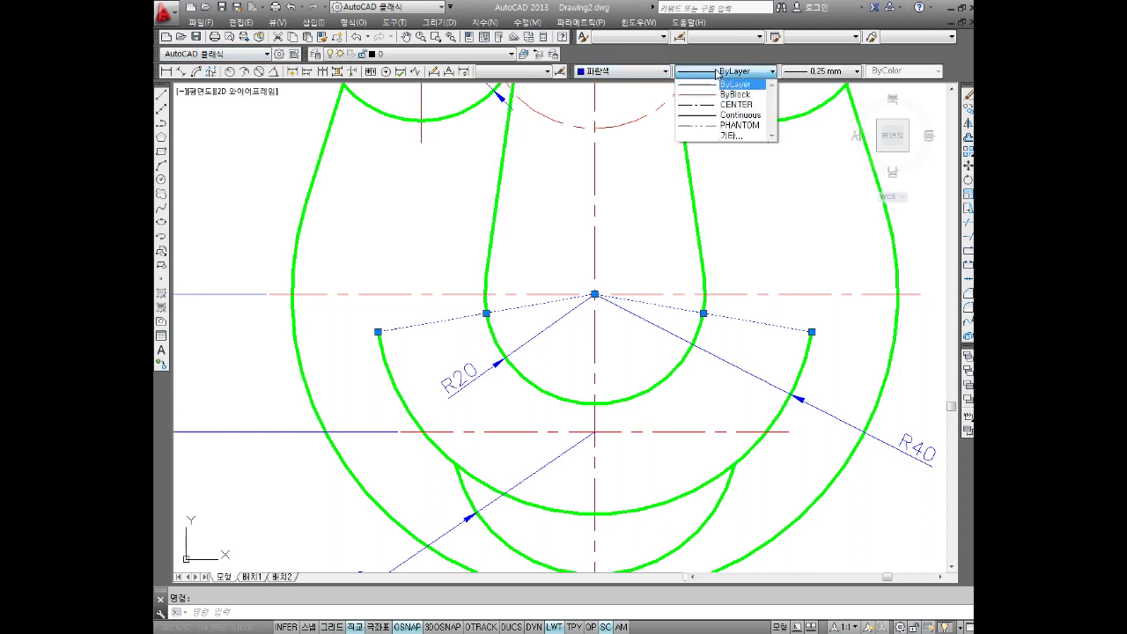
left_click(735, 120)
left_click(625, 72)
left_click(603, 84)
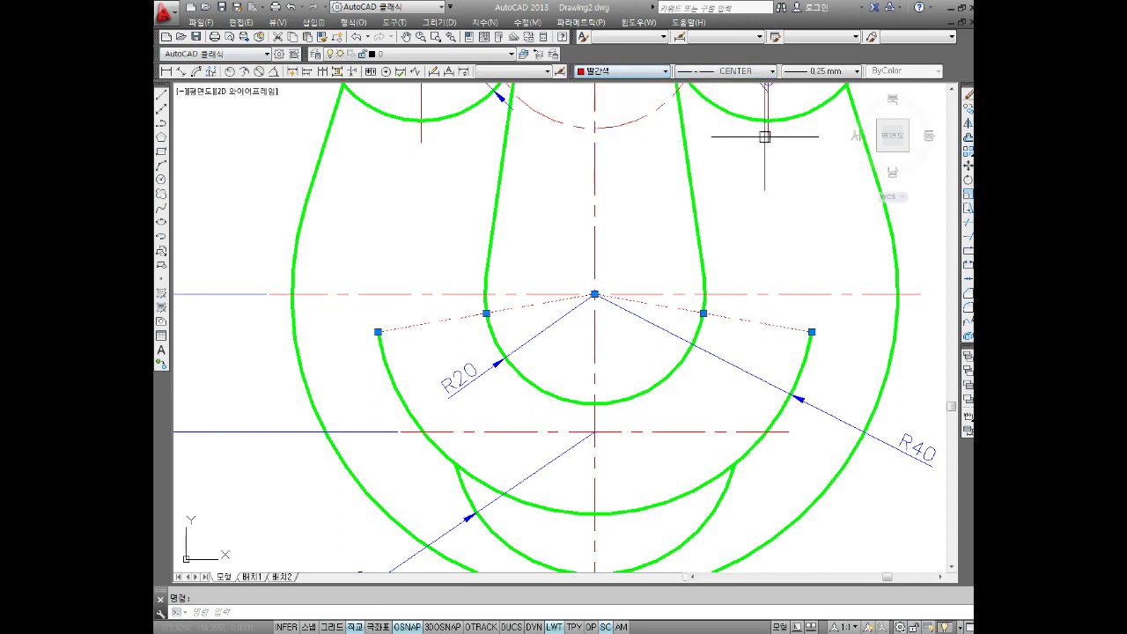
key("Escape")
type("LEN")
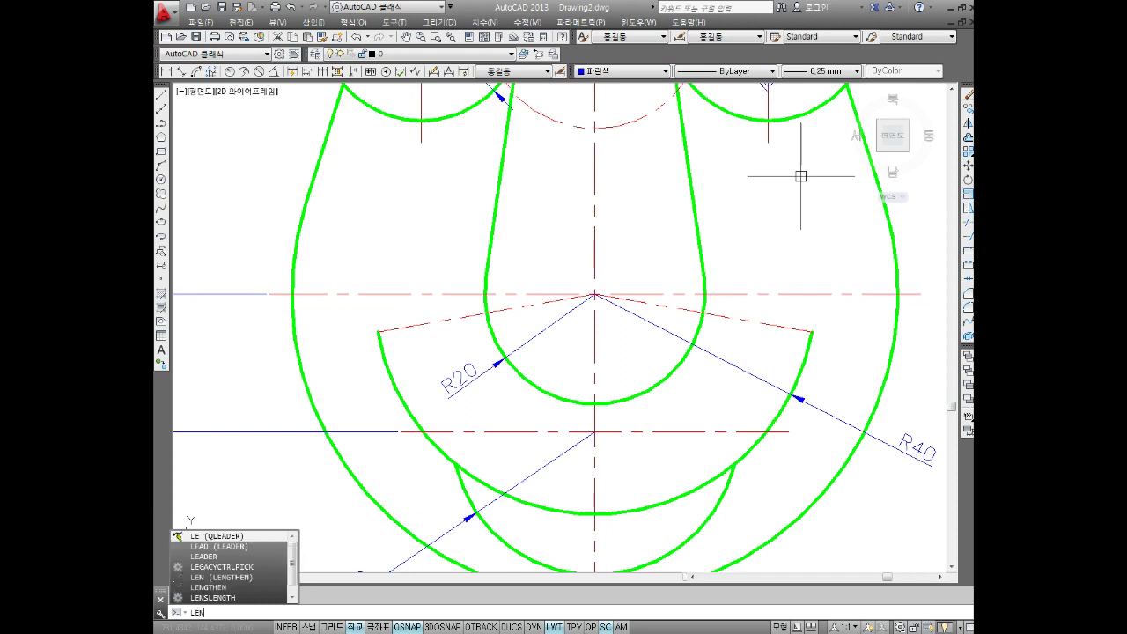
Lengthen the right radial line past the arc with LENGTHEN's DE increment option.
key("Escape")
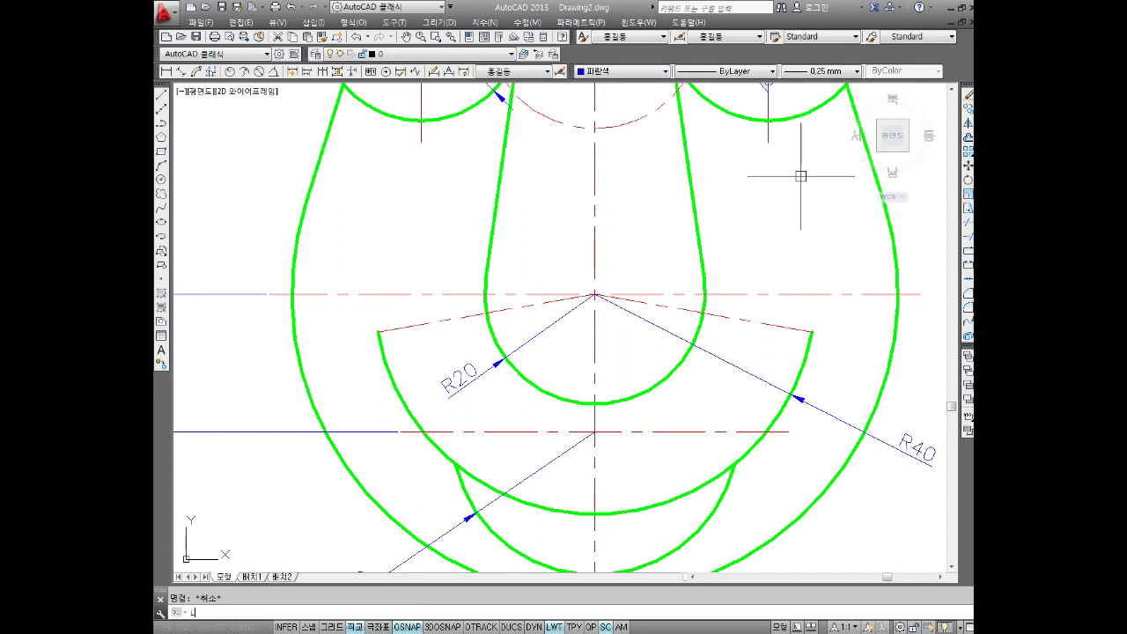
key("Return")
type("DE")
key("Return")
left_click(789, 328)
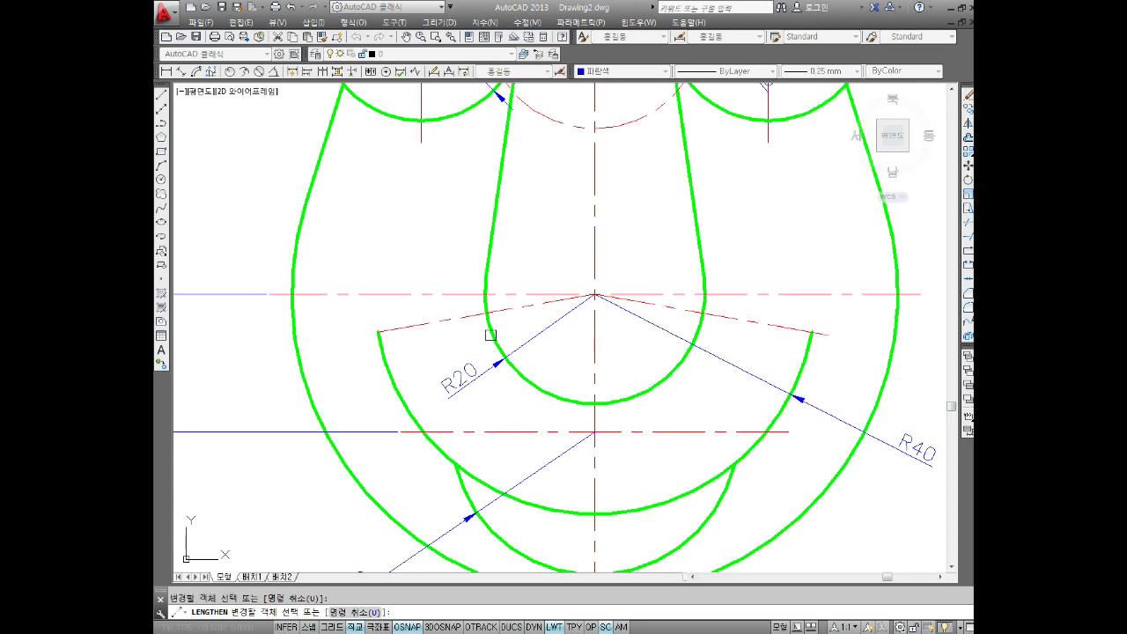
key("Escape")
scroll(648, 324, "down", 3)
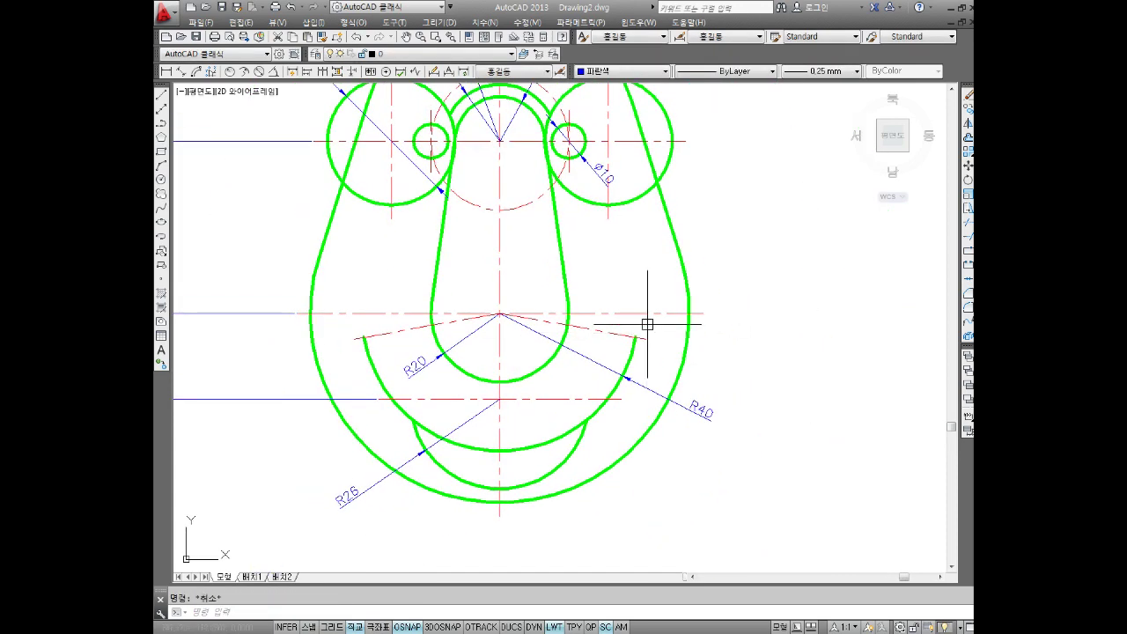
Add a 10° angular dimension between the horizontal and right radial centre lines.
left_click(273, 71)
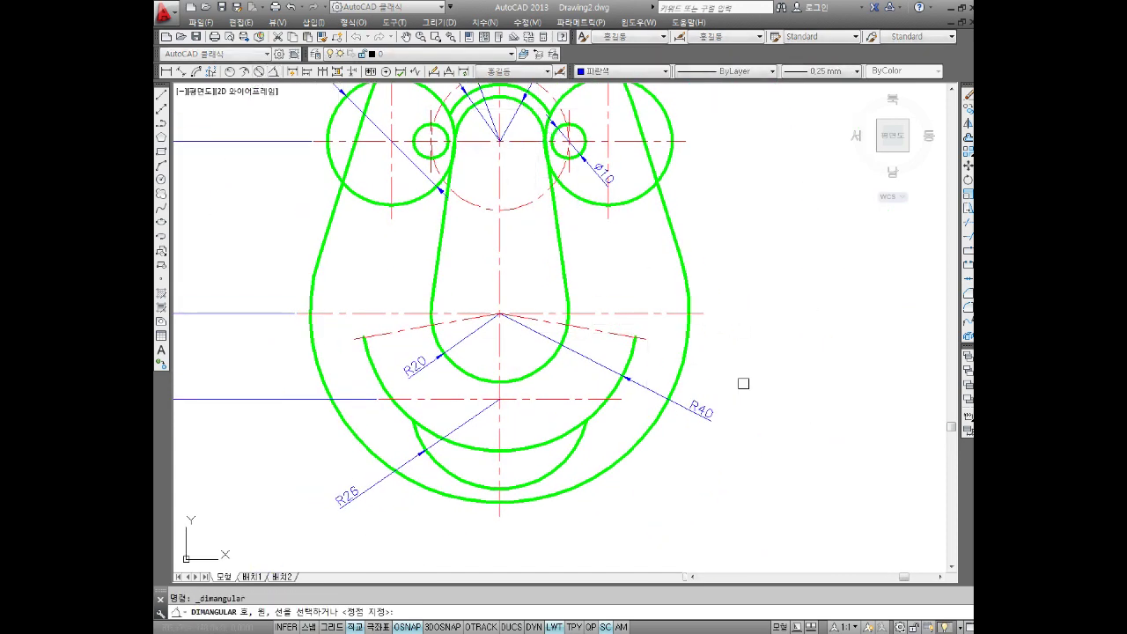
left_click(705, 314)
left_click(696, 346)
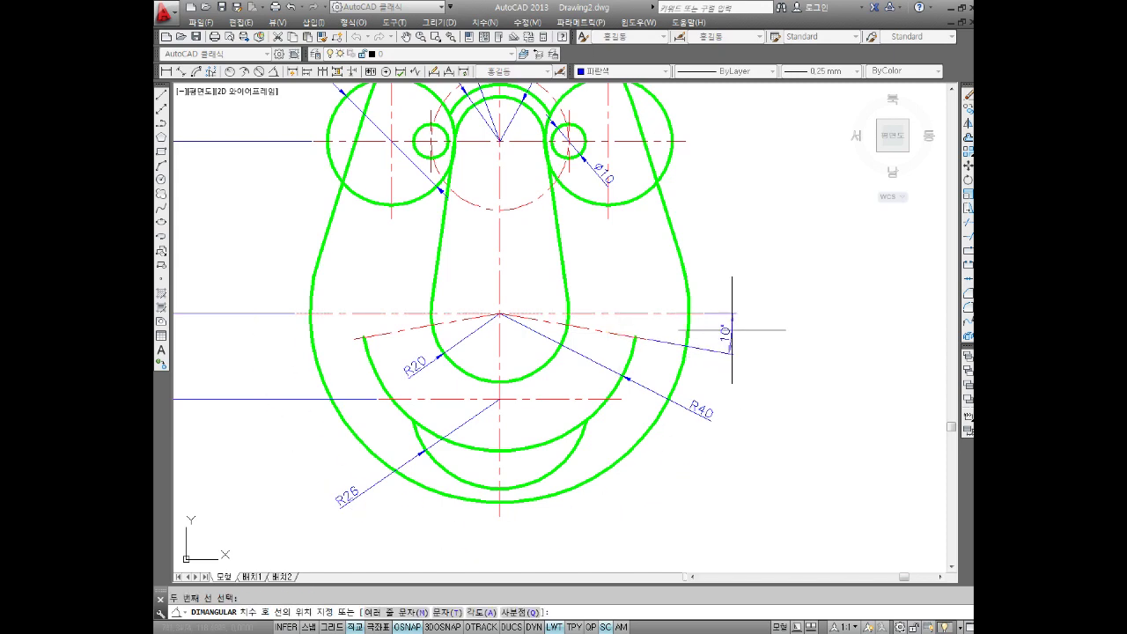
left_click(750, 329)
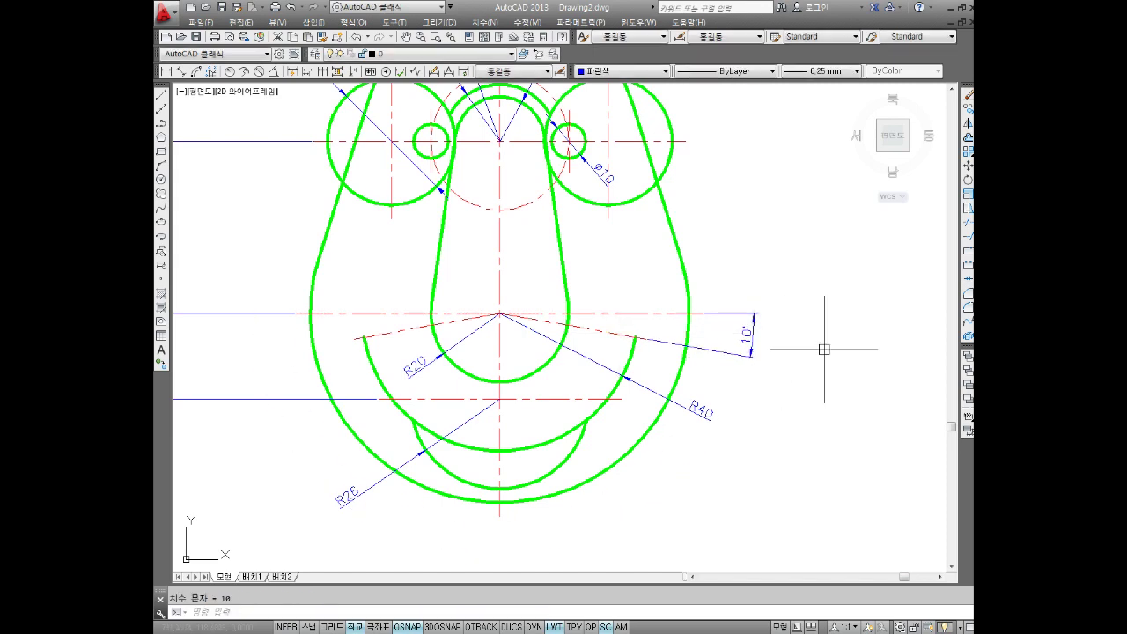
scroll(805, 344, "down", 5)
scroll(678, 311, "up", 3)
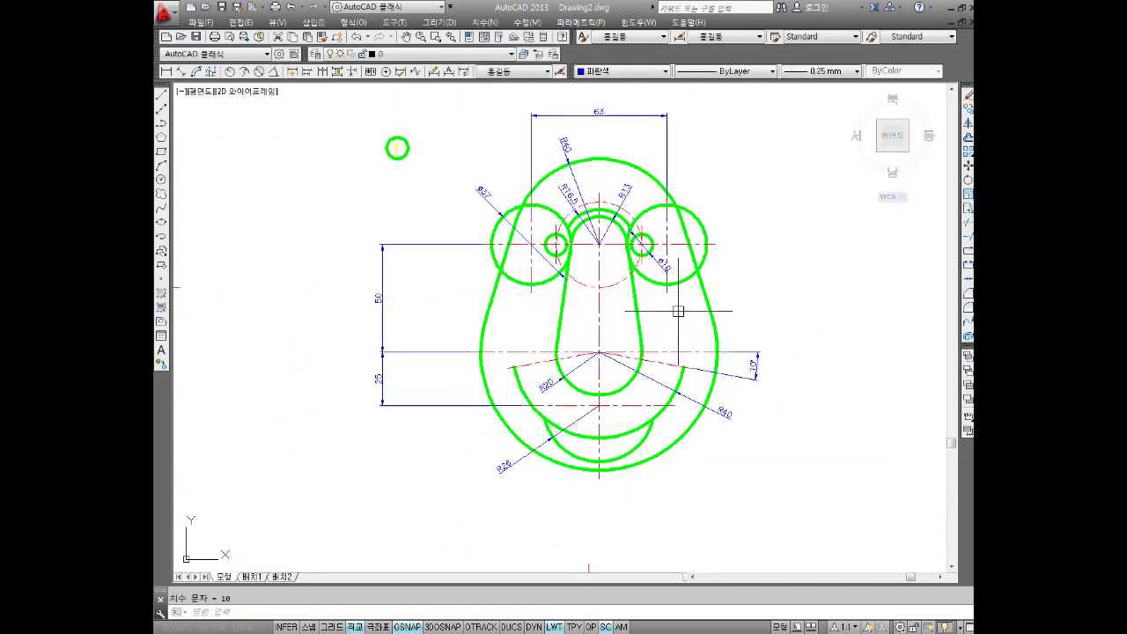
middle_click_drag(678, 311, 619, 339)
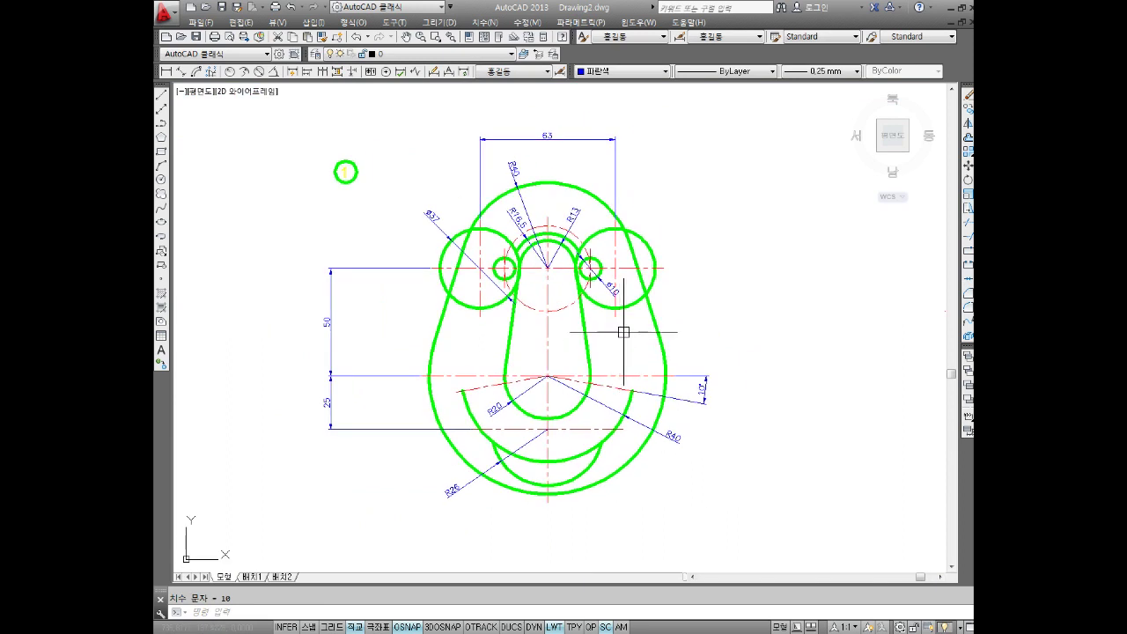
key("Escape")
Dimension the dashed red circle Ø40 and bring up the save dialog.
left_click(260, 70)
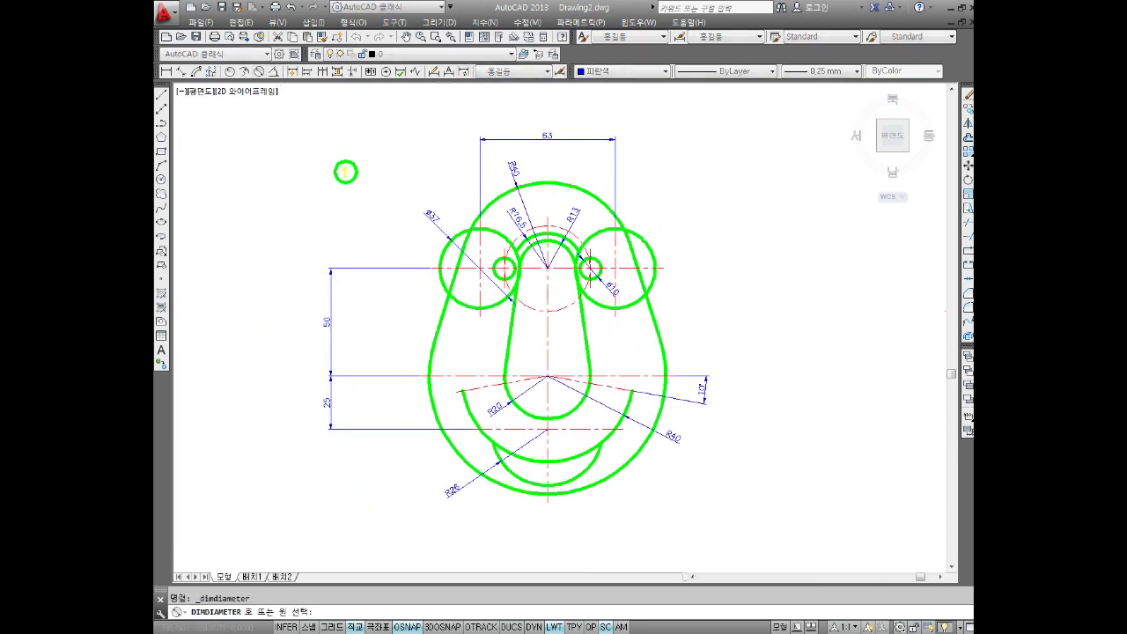
scroll(532, 278, "up", 2)
left_click(584, 326)
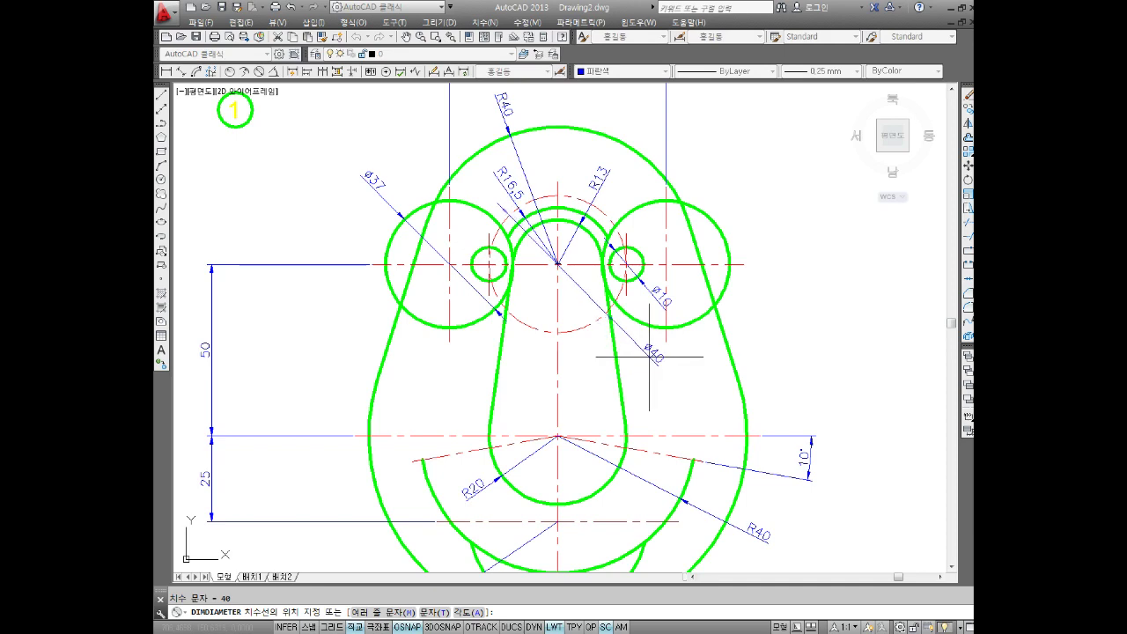
key("Escape")
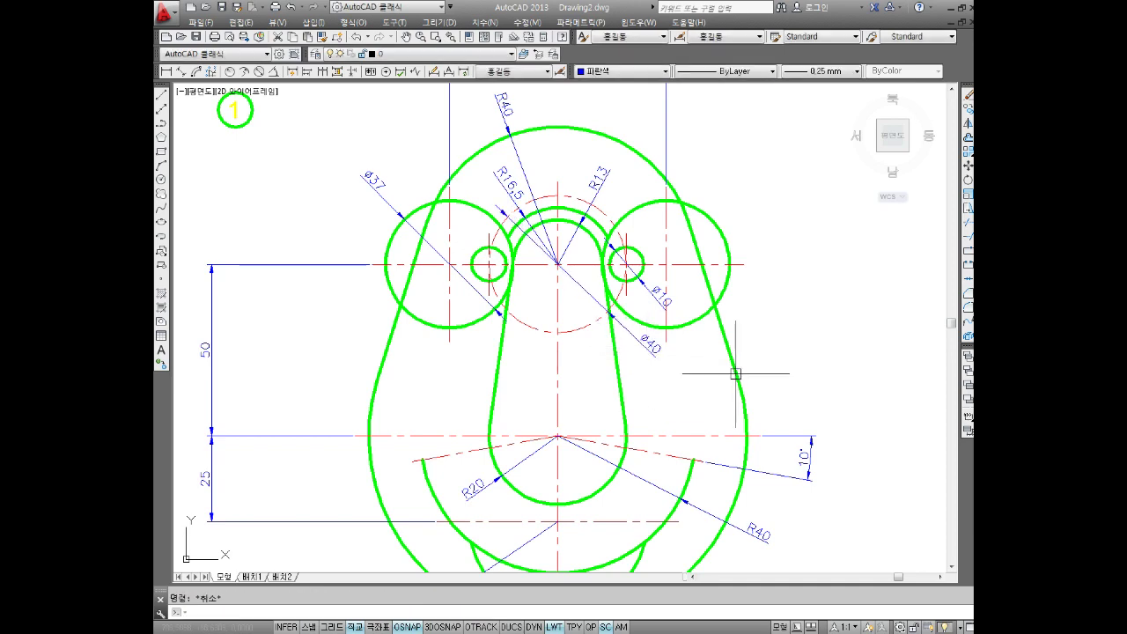
scroll(736, 374, "down", 3)
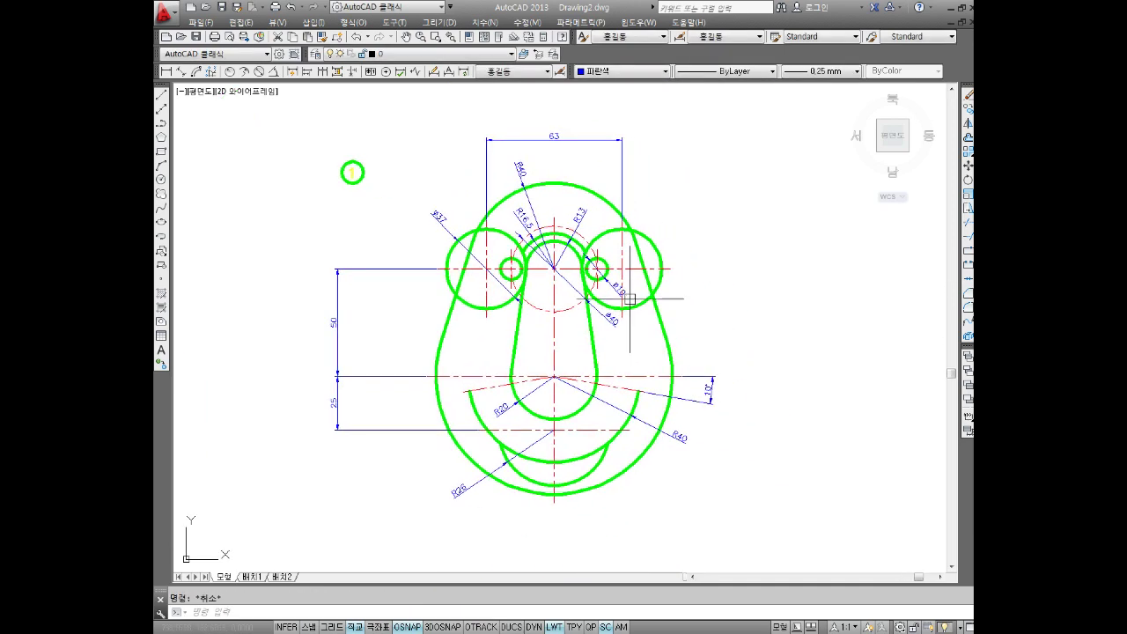
middle_click_drag(605, 280, 608, 286)
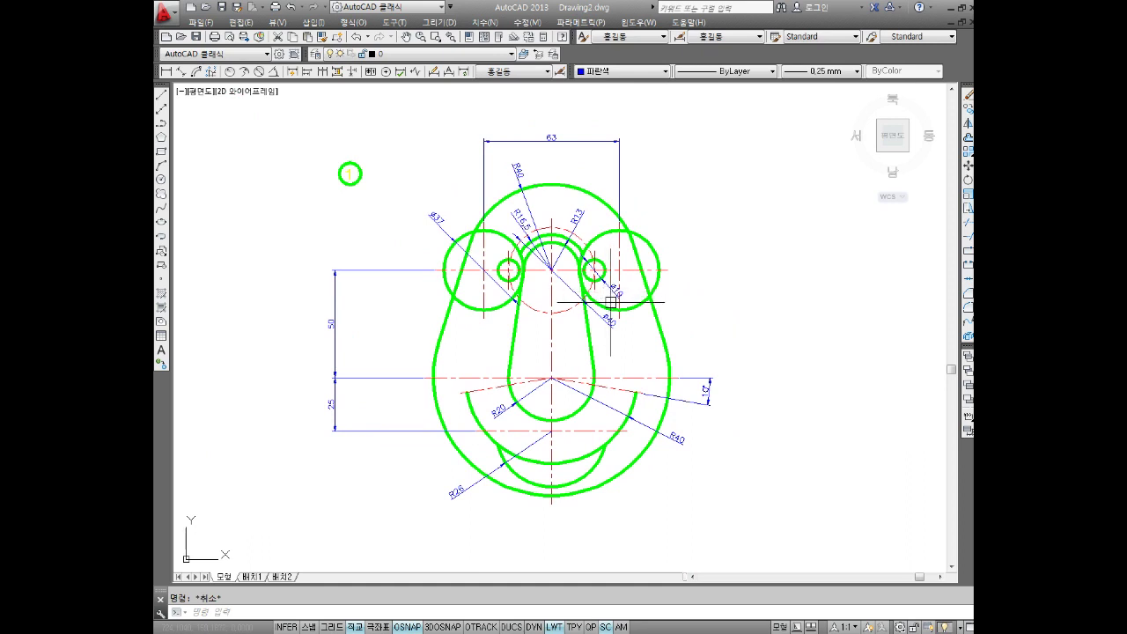
key("ctrl+s")
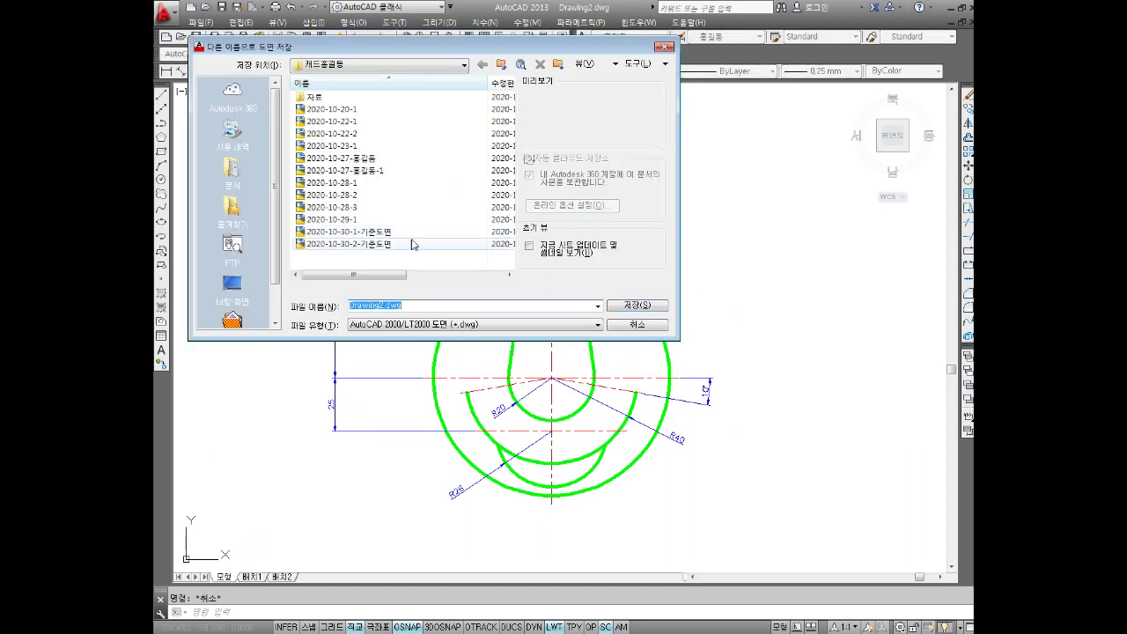
mouse_move(370, 244)
type("2020-11-02-1")
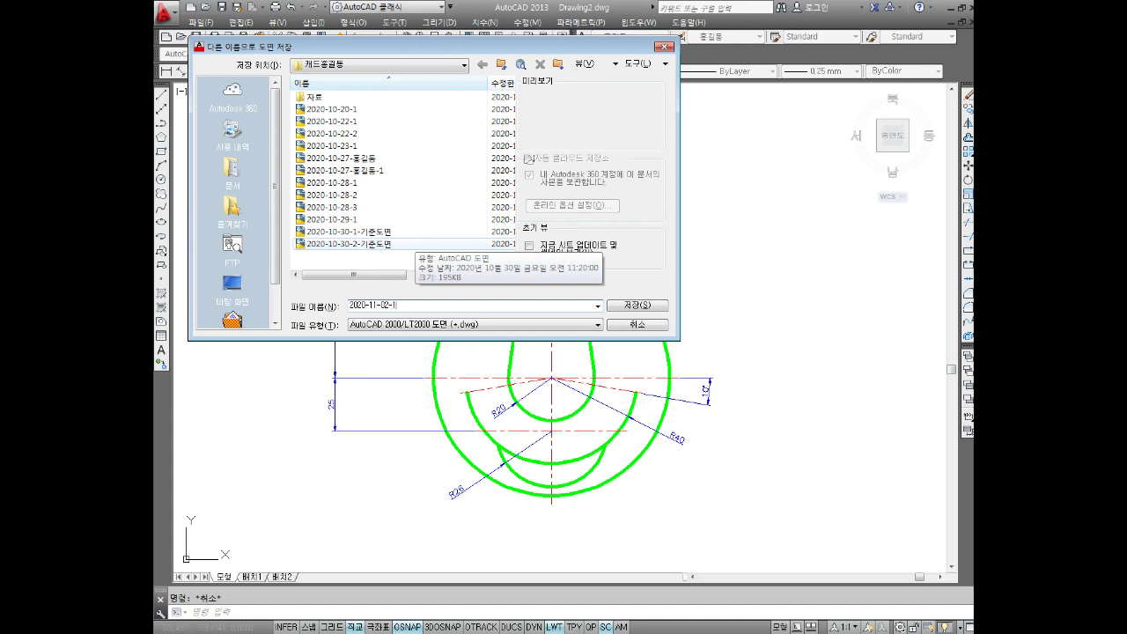
Save the drawing as 2020-11-02-1.dwg.
key("Return")
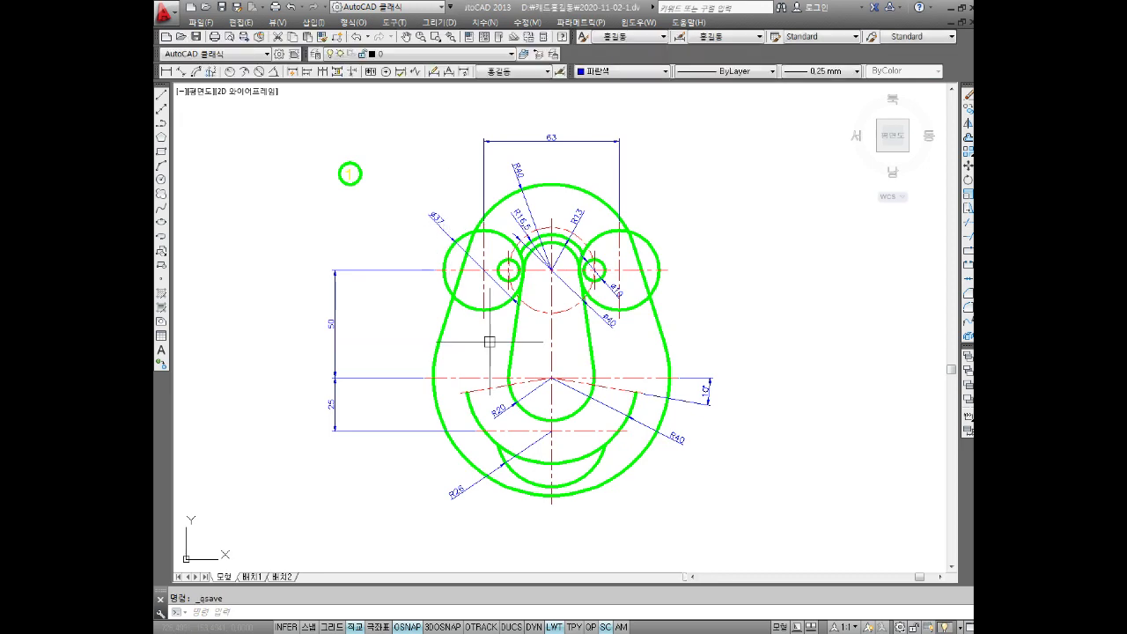
scroll(474, 369, "down", 3)
scroll(564, 308, "up", 1)
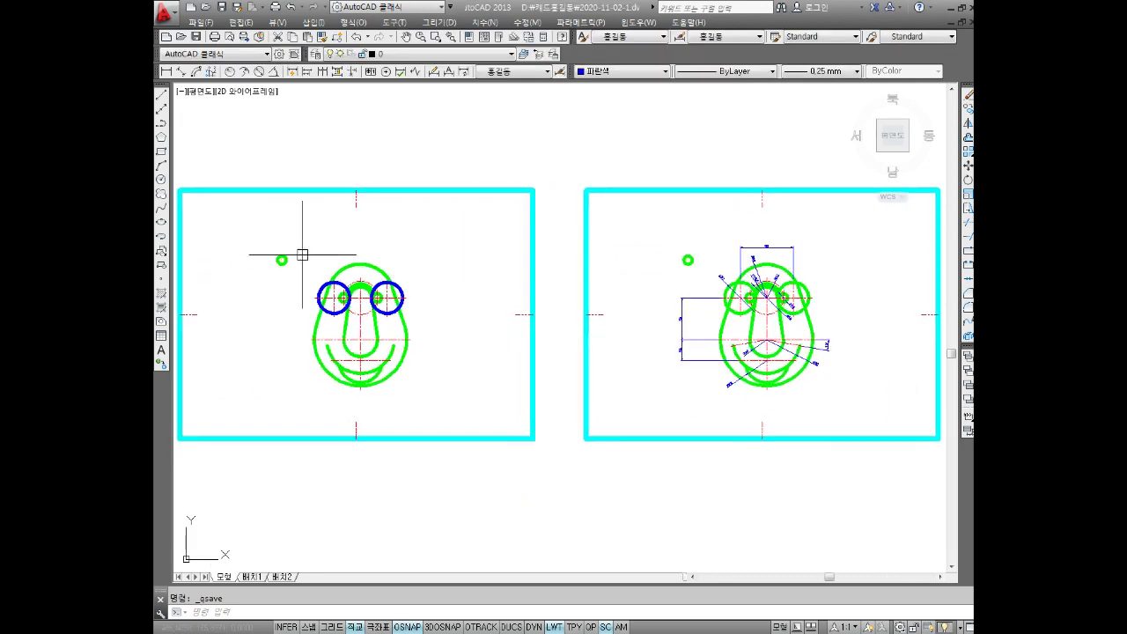
scroll(414, 295, "up", 2)
Change the left frame's two blue eye circles to green.
left_click(412, 276)
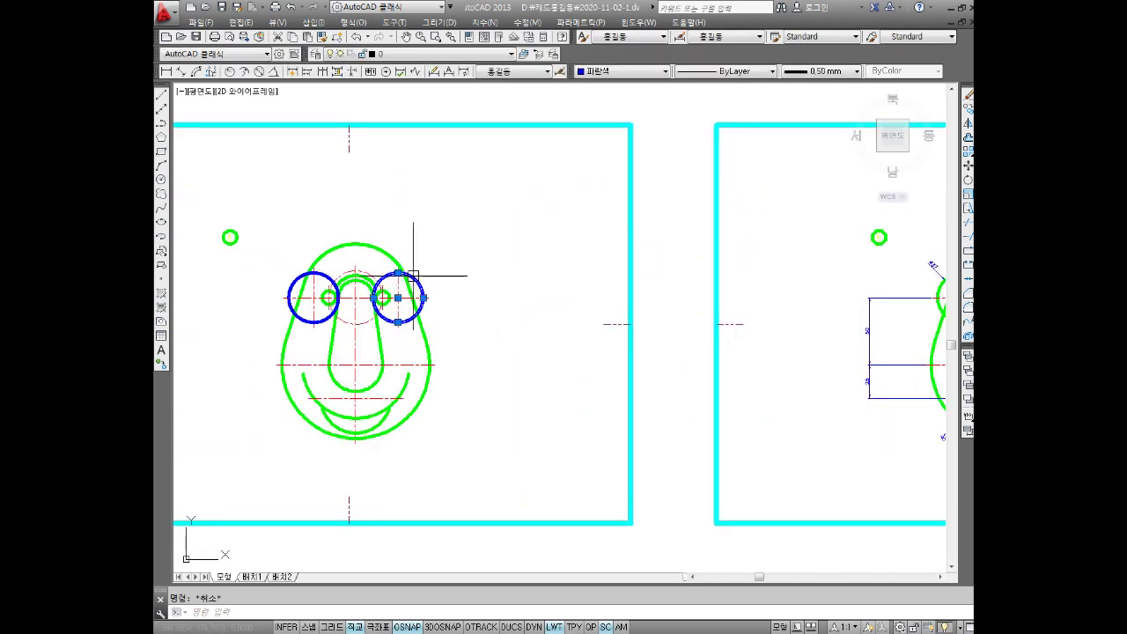
left_click(327, 277)
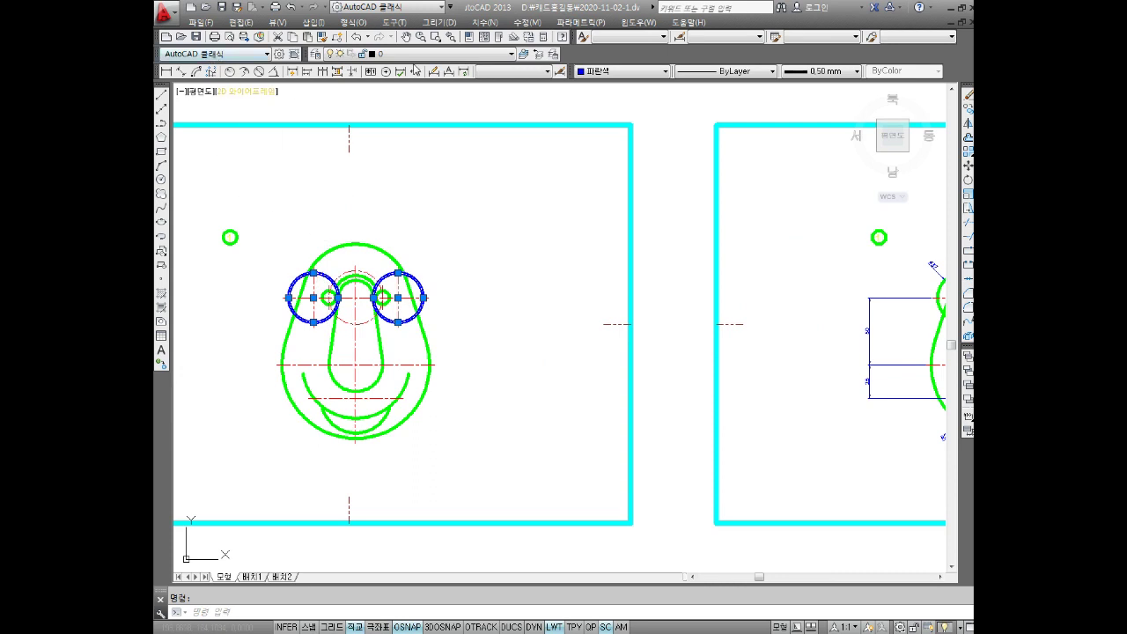
left_click(621, 70)
left_click(604, 106)
key("Escape")
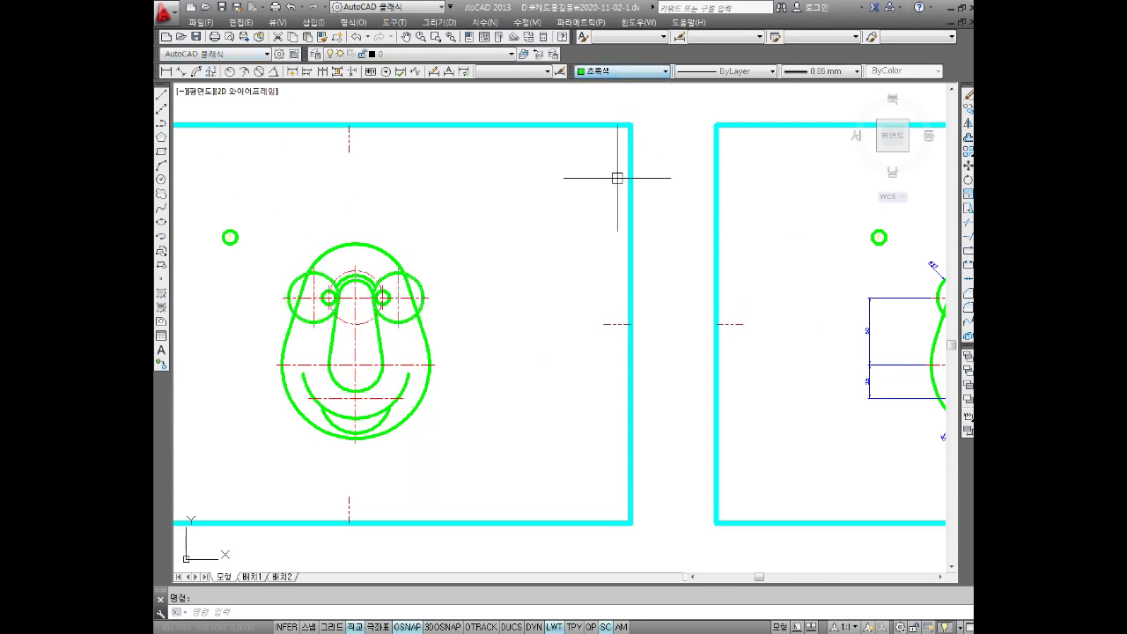
key("Escape")
scroll(651, 273, "down", 3)
scroll(747, 296, "up", 2)
scroll(626, 279, "up", 2)
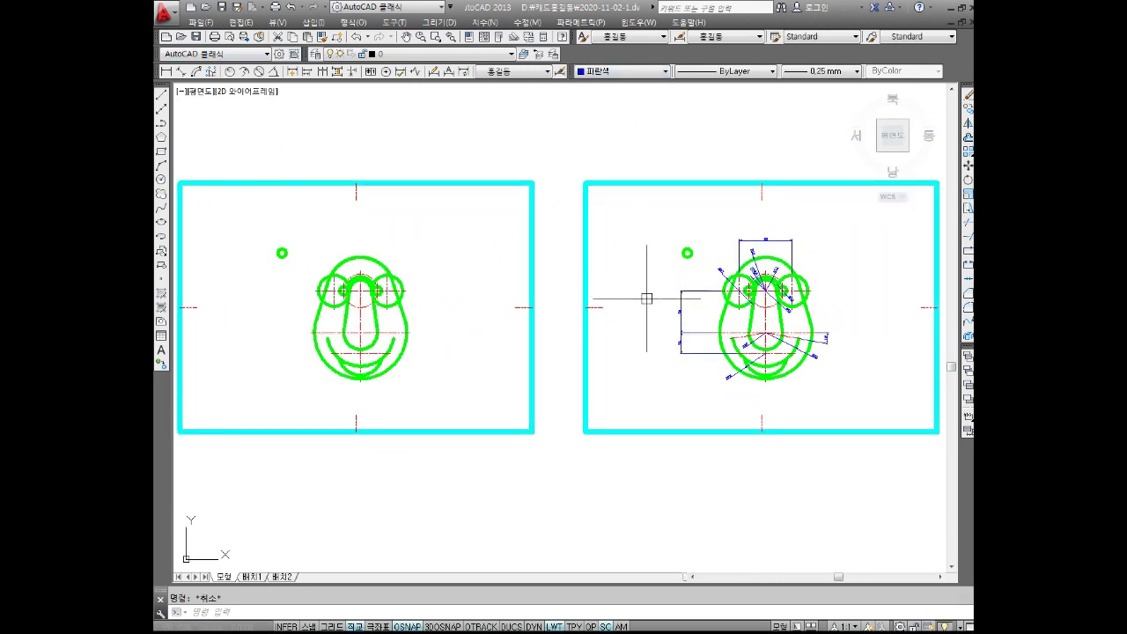